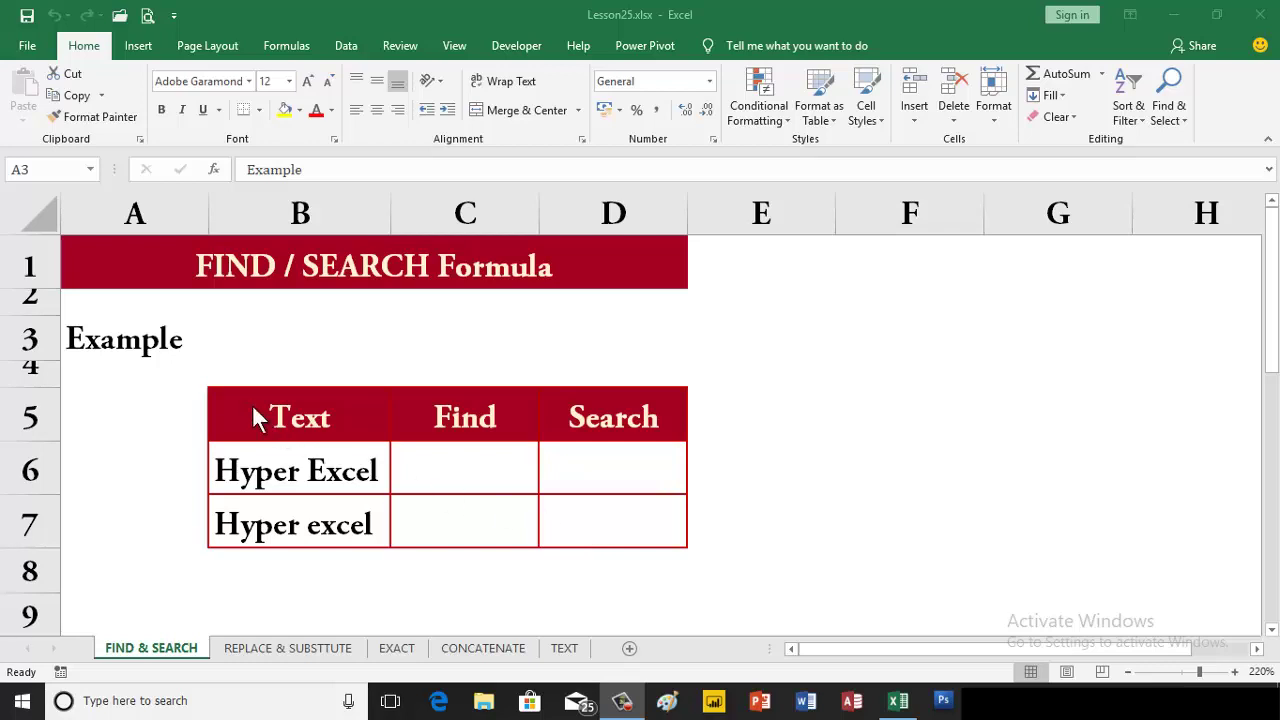
Enter =FIND("Ex",B6) in C6 so it returns 7 for Hyper Excel
click(175, 335)
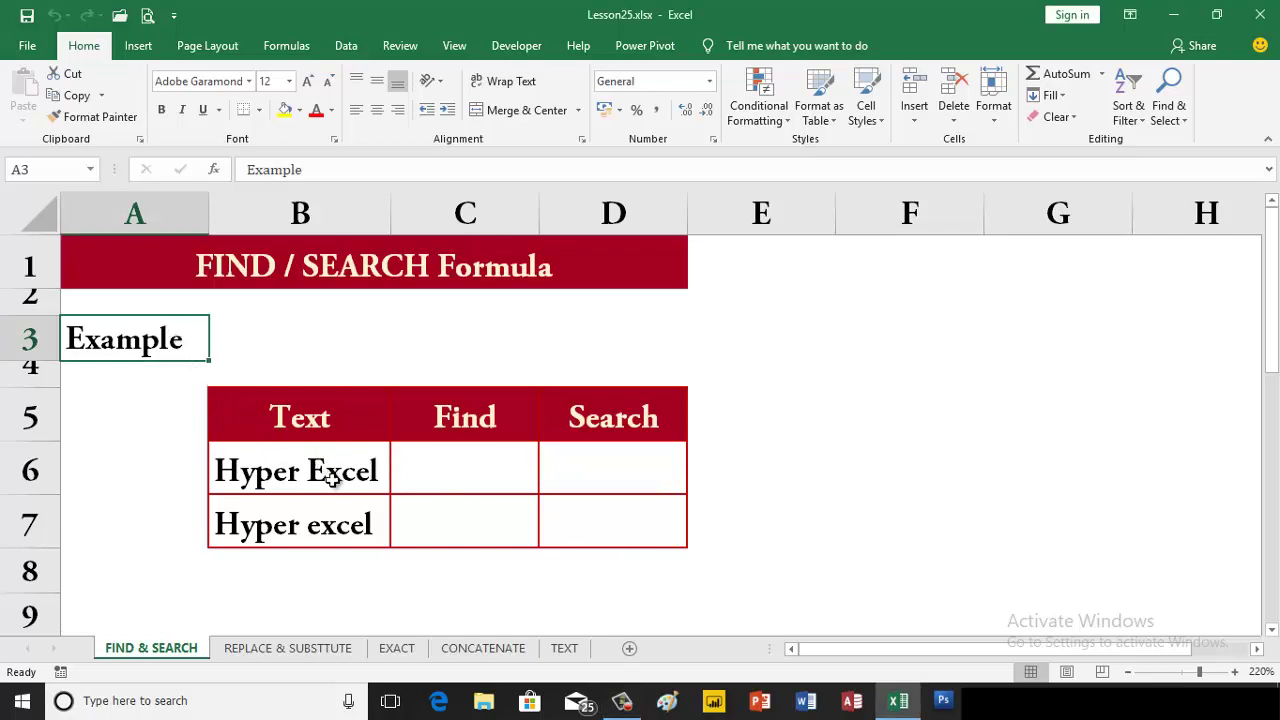
click(431, 478)
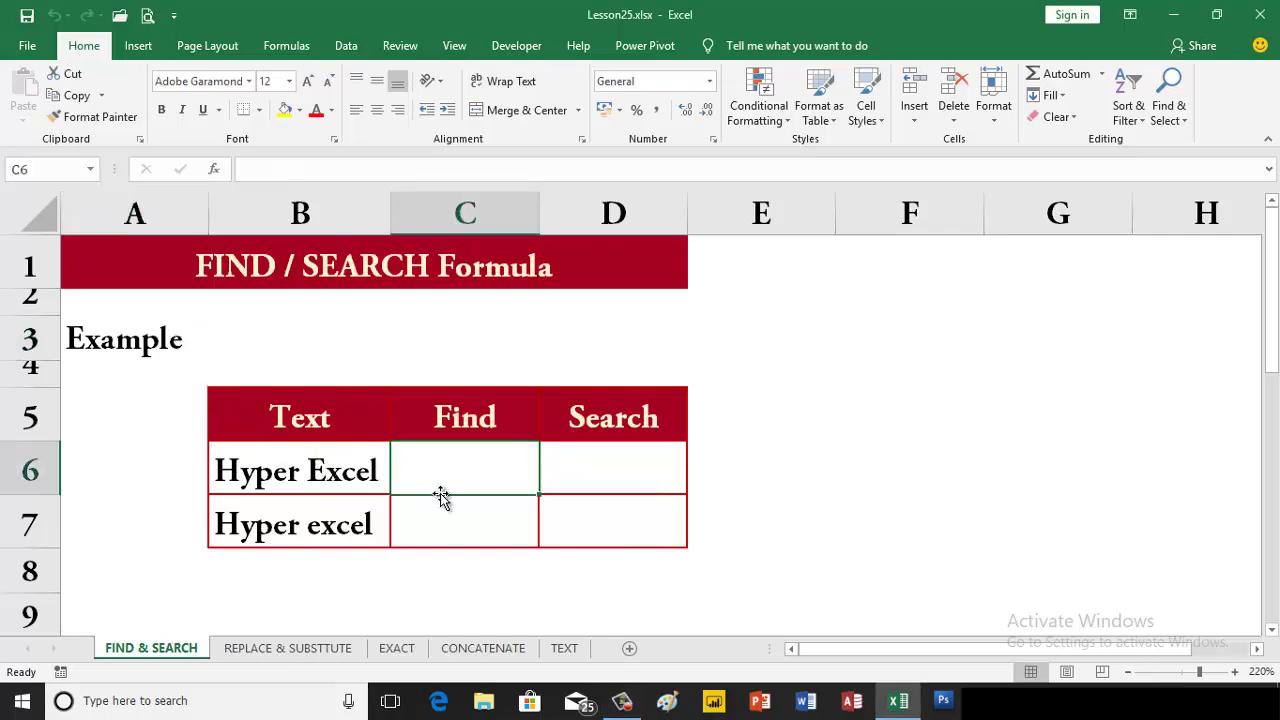
click(304, 428)
click(297, 477)
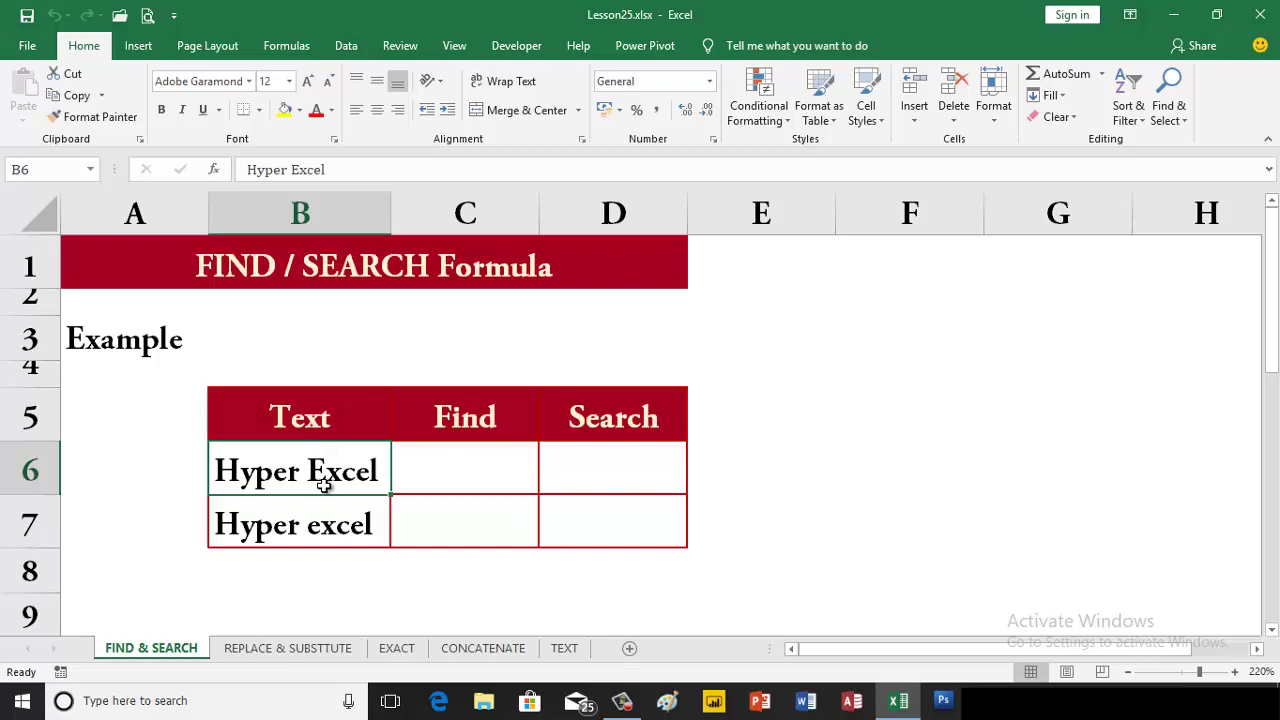
click(446, 482)
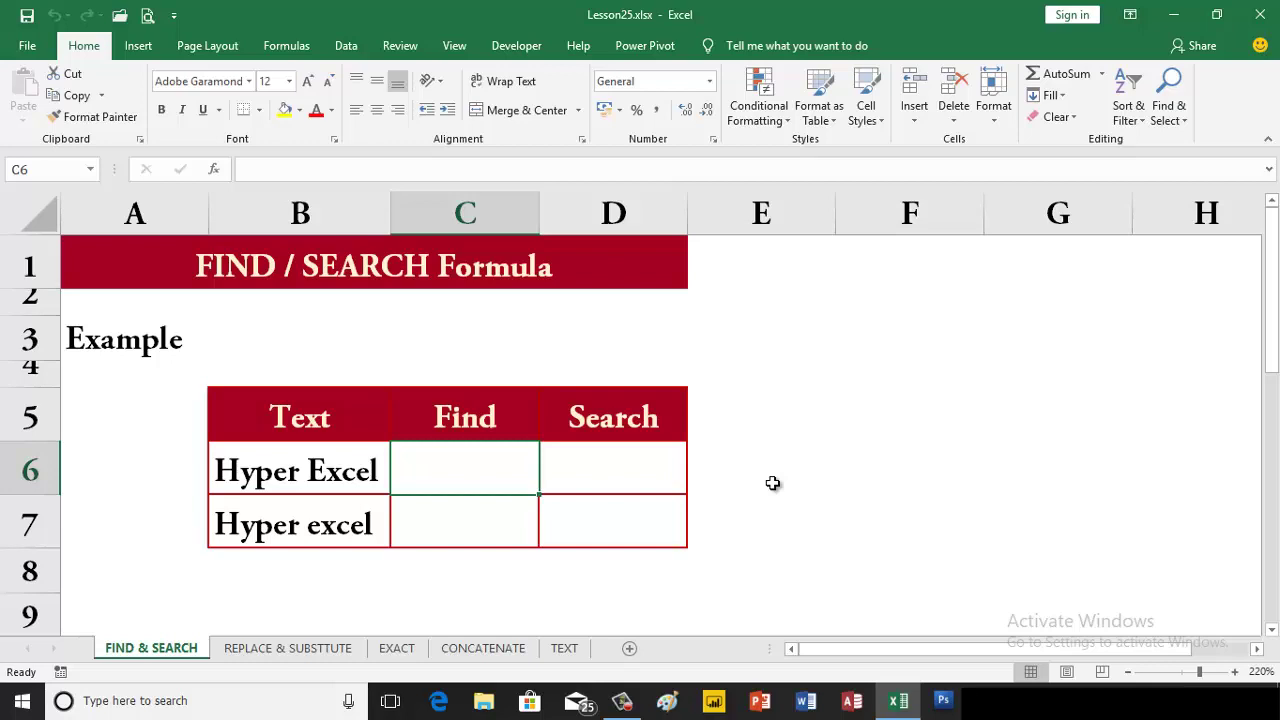
text(=)
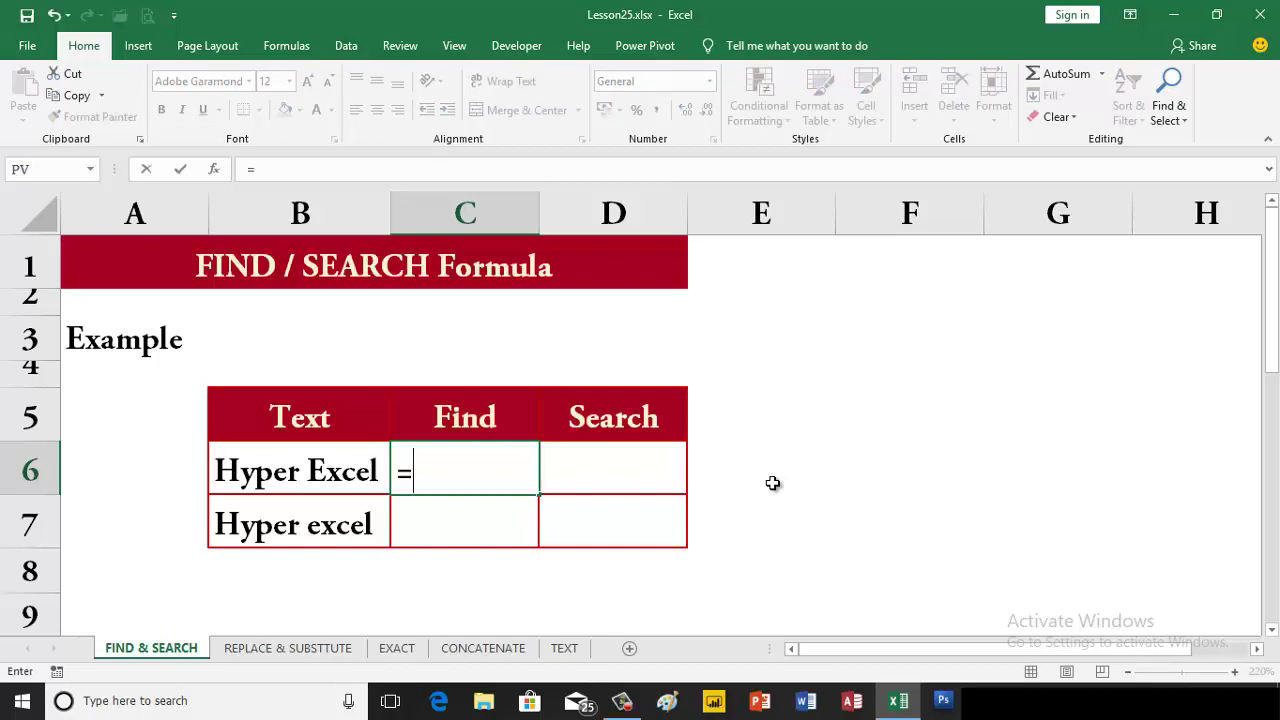
text(fin)
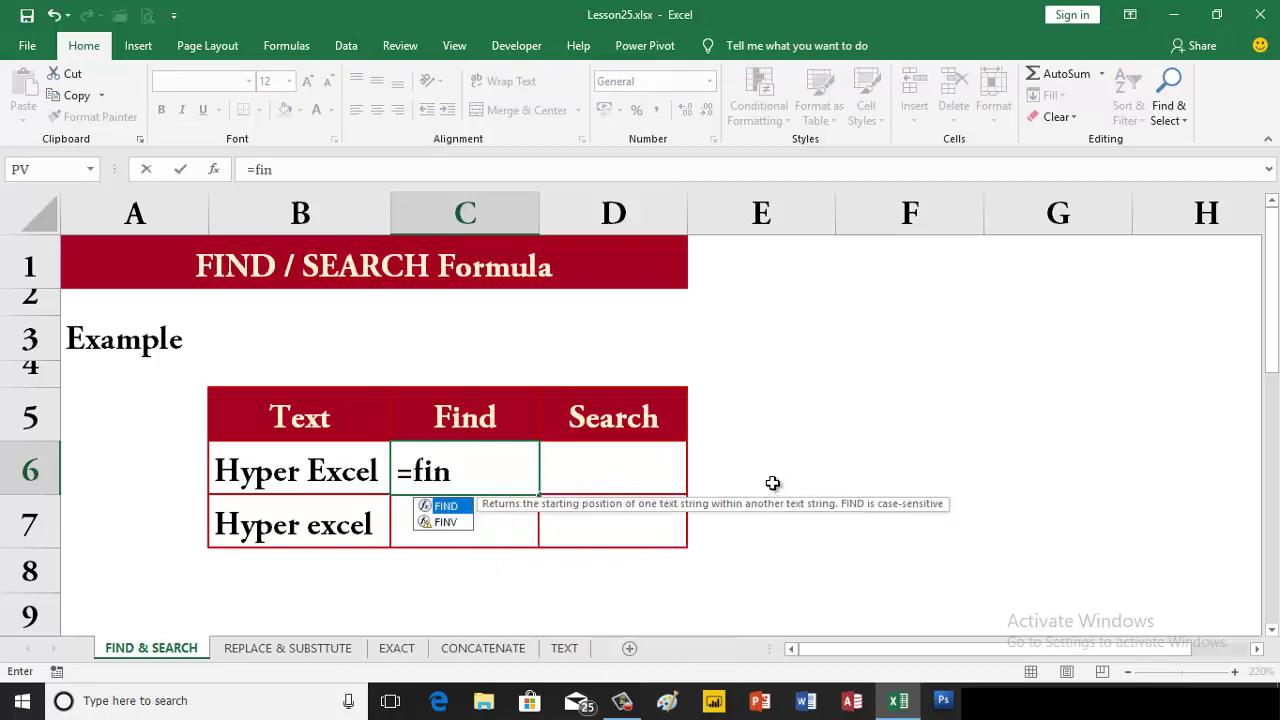
key(Tab)
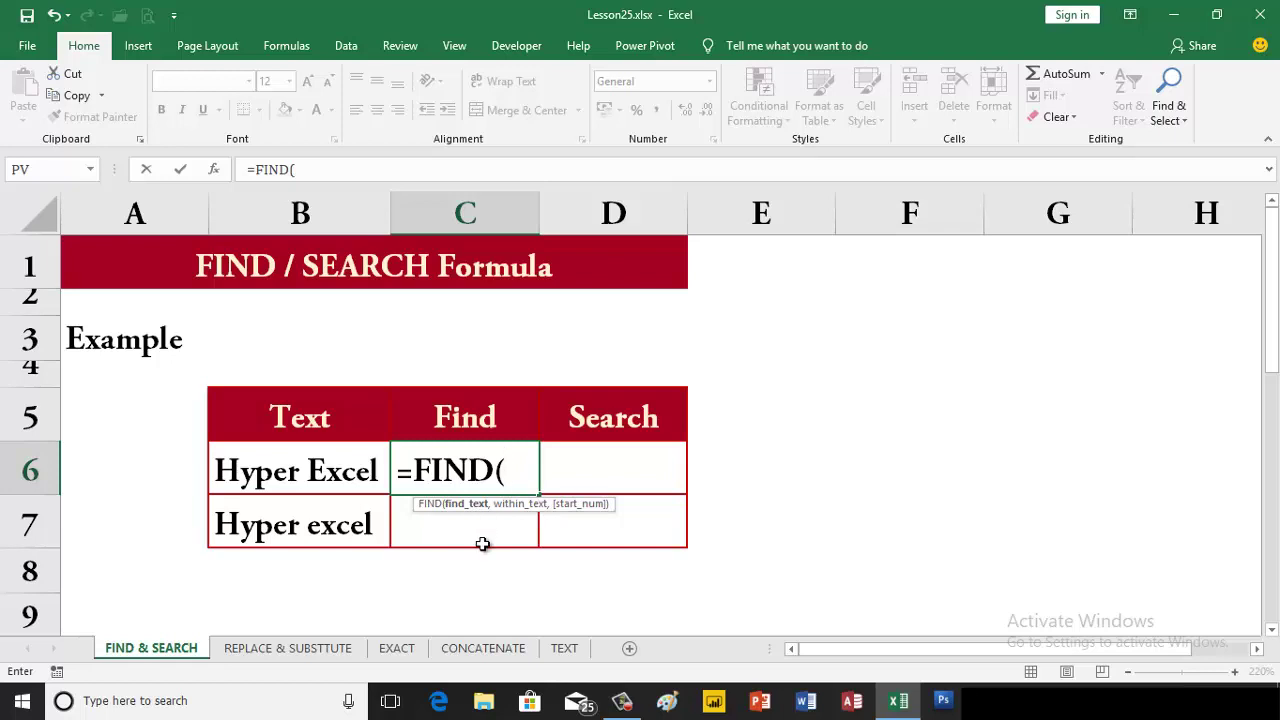
text(")
text(Ex")
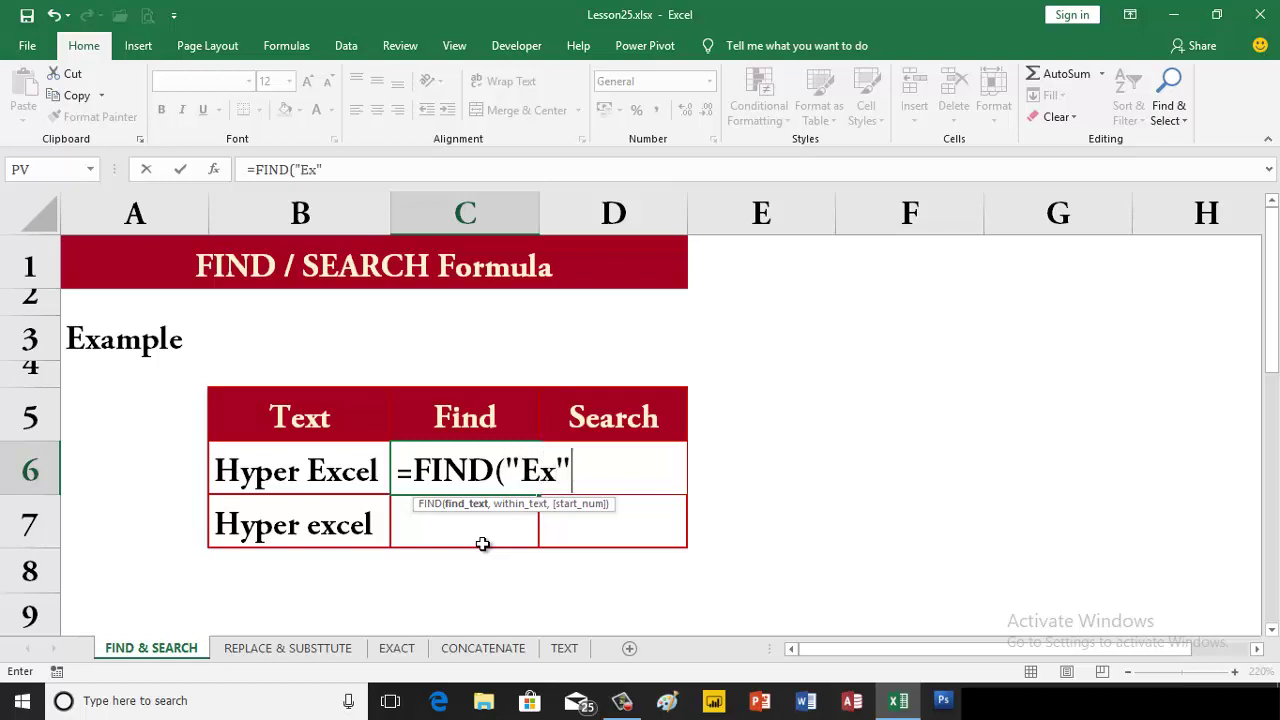
text(,)
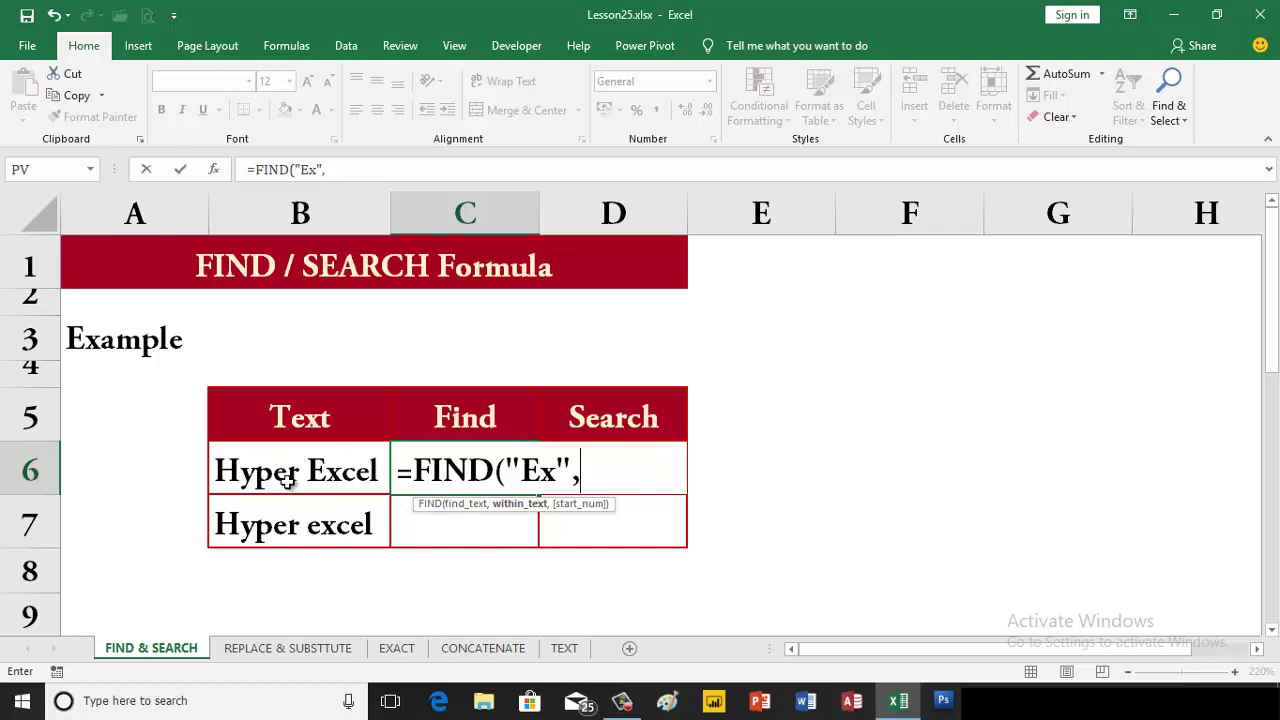
click(289, 481)
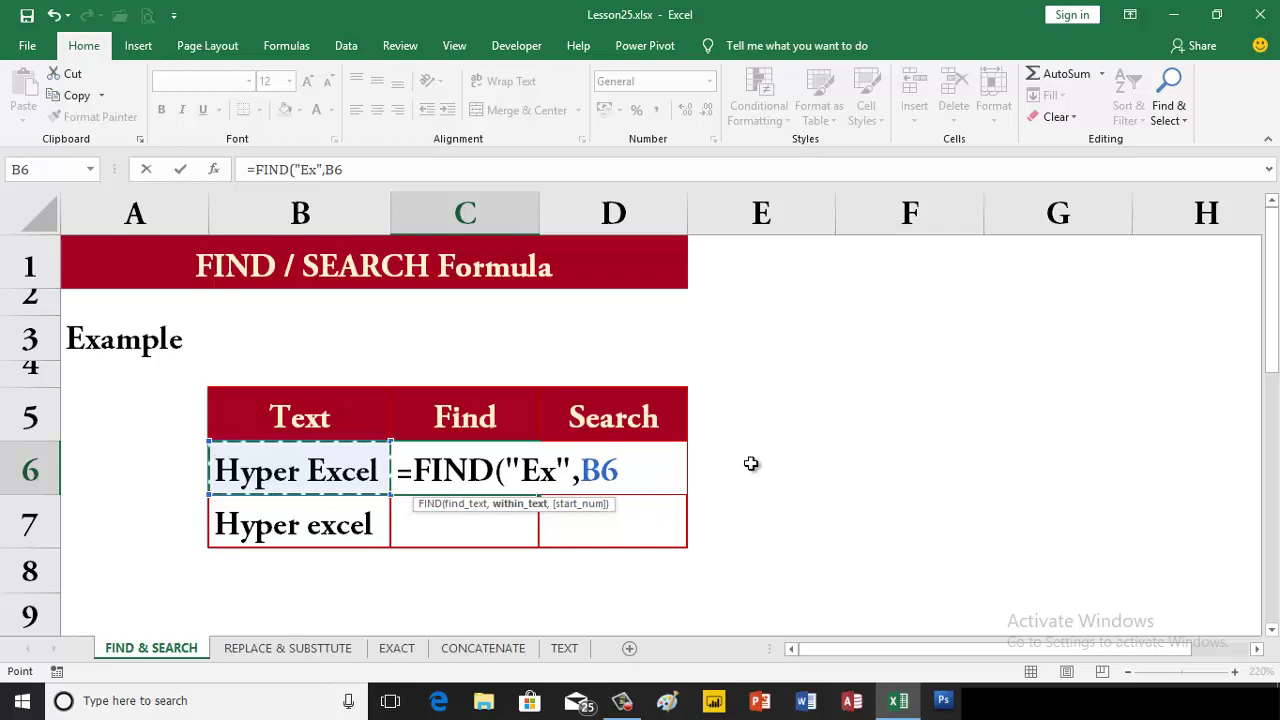
key(Return)
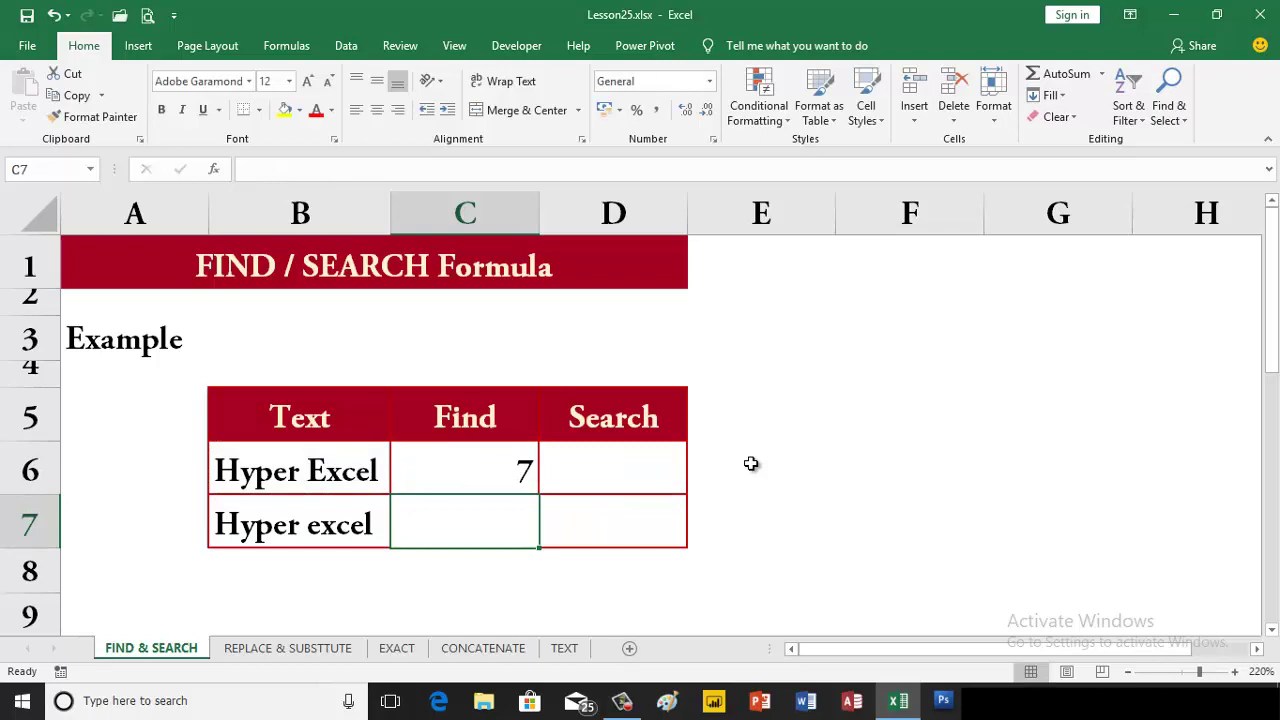
click(498, 476)
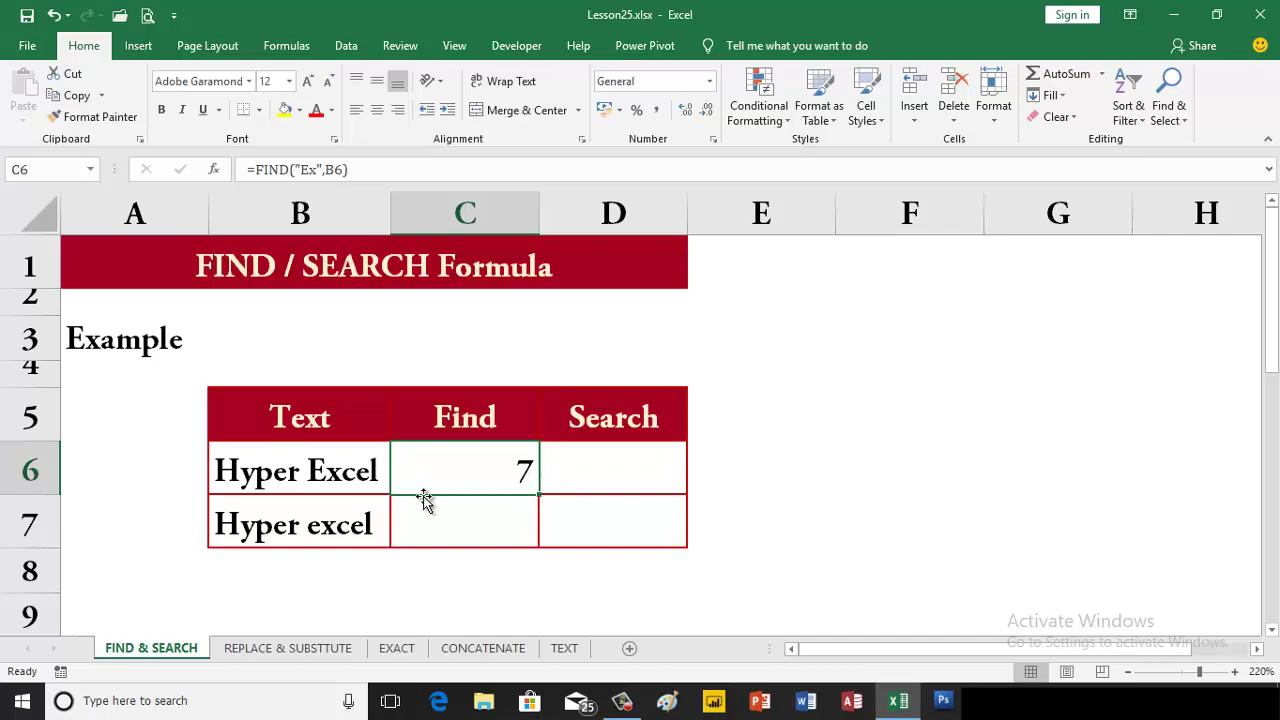
click(230, 488)
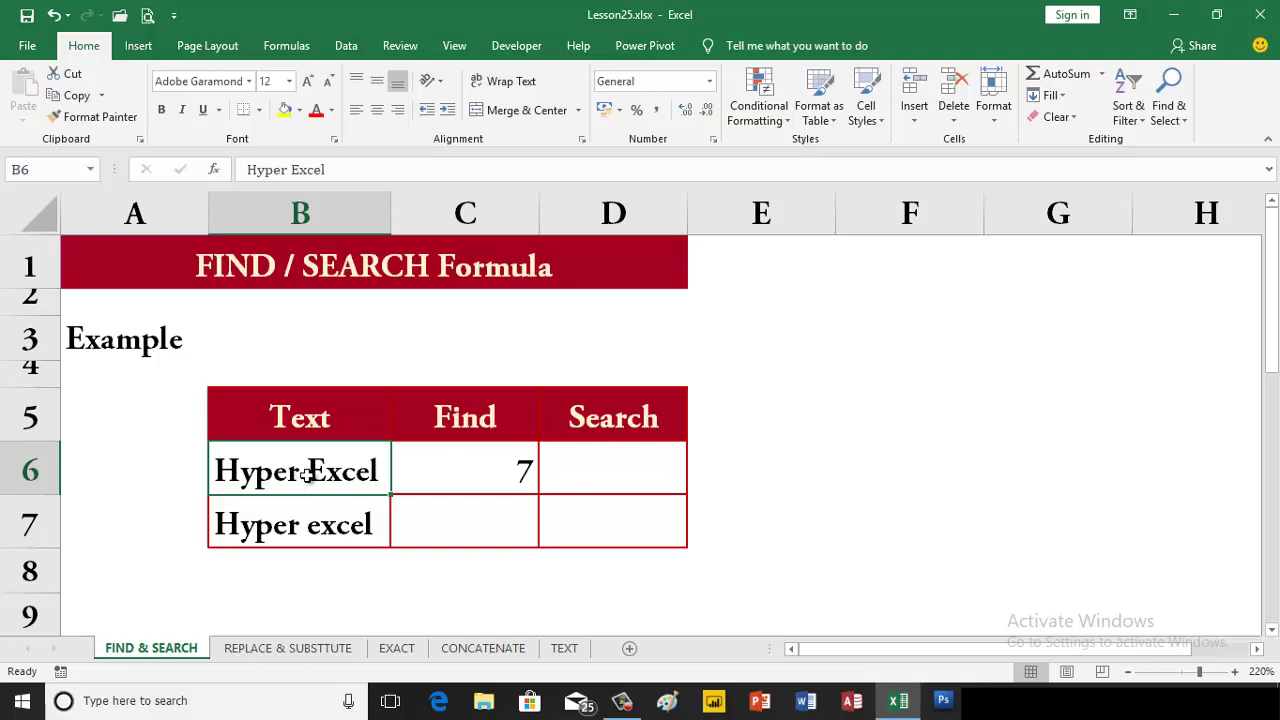
click(477, 481)
click(477, 516)
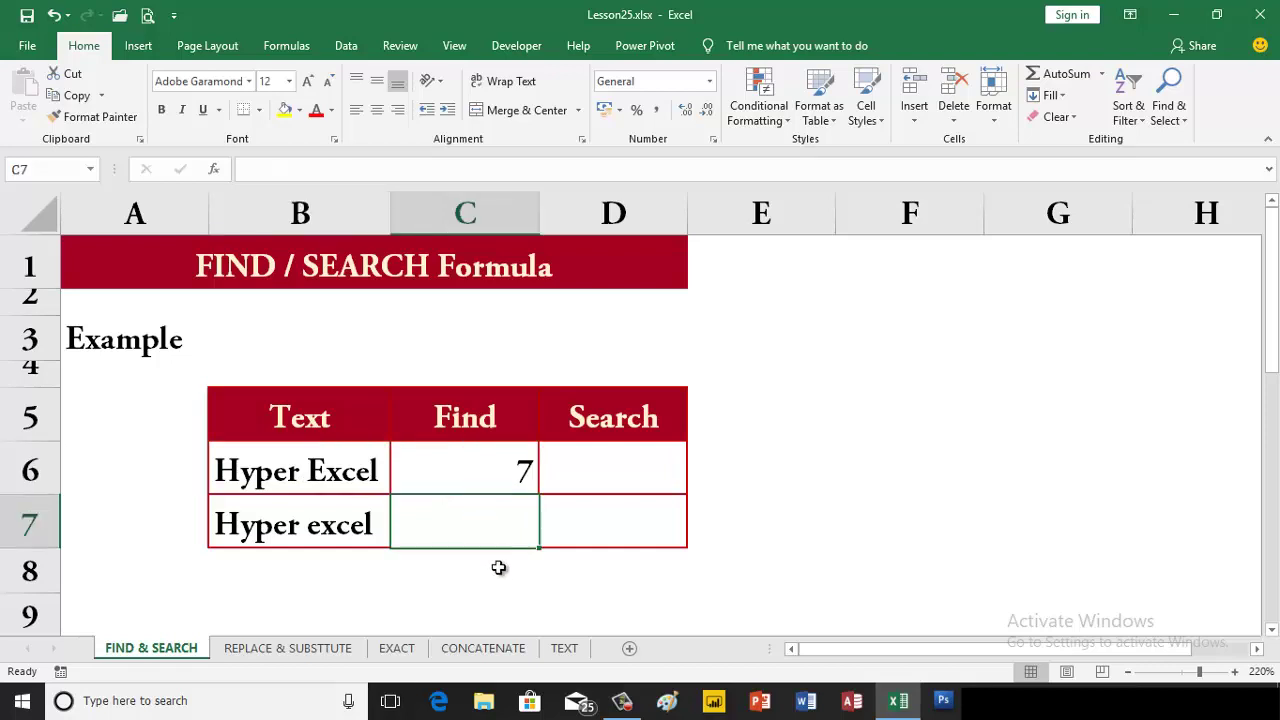
key(F2)
Enter =FIND("Ex",B7) in C7, which returns #VALUE! for Hyper excel
text(=)
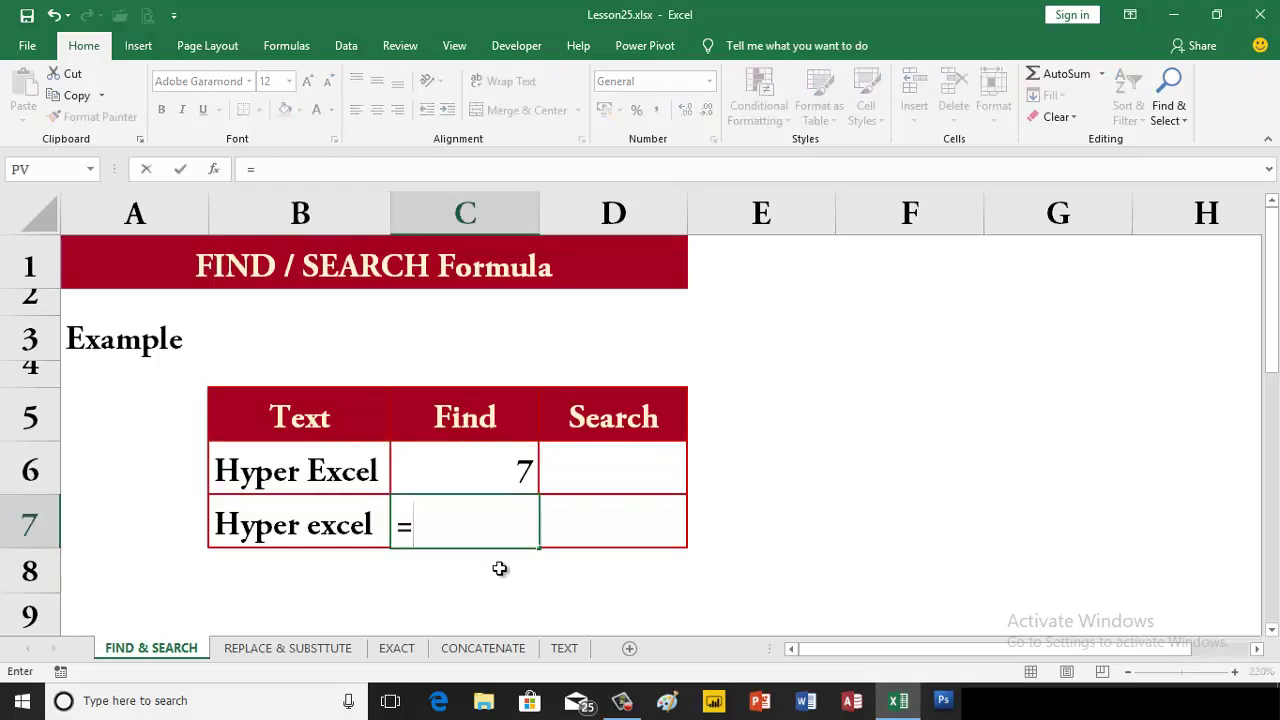
text(fin)
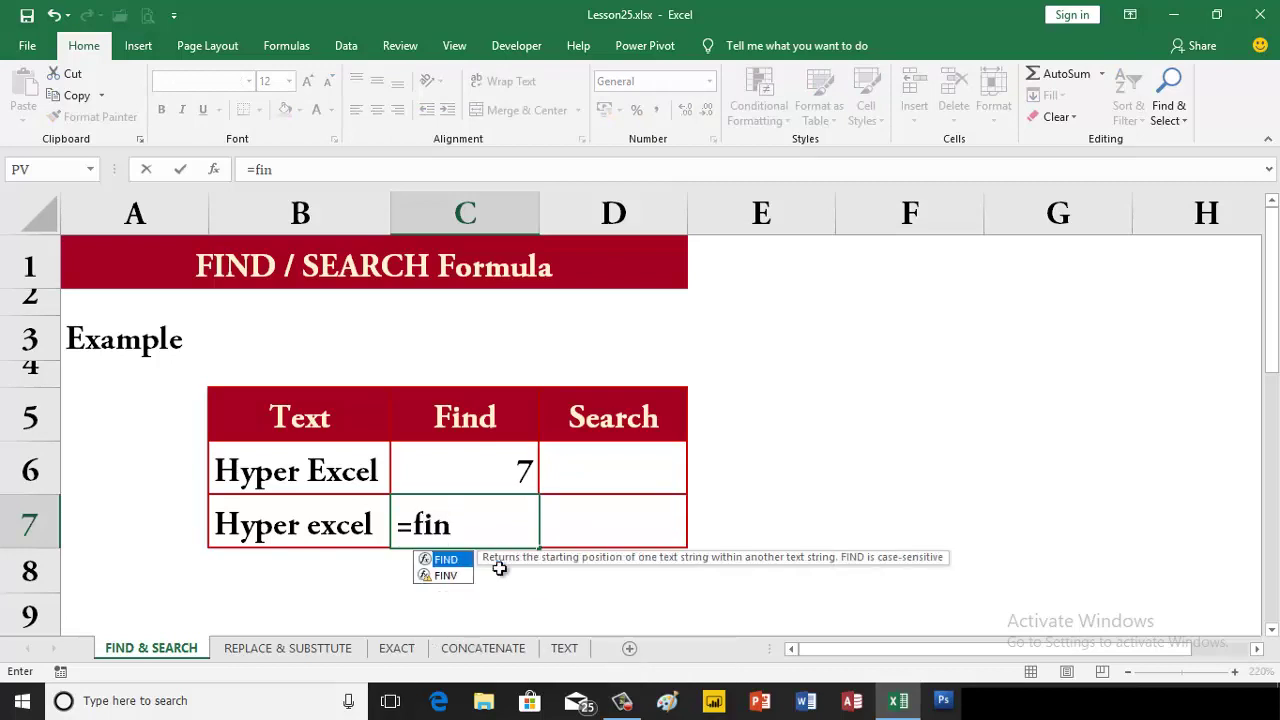
key(Tab)
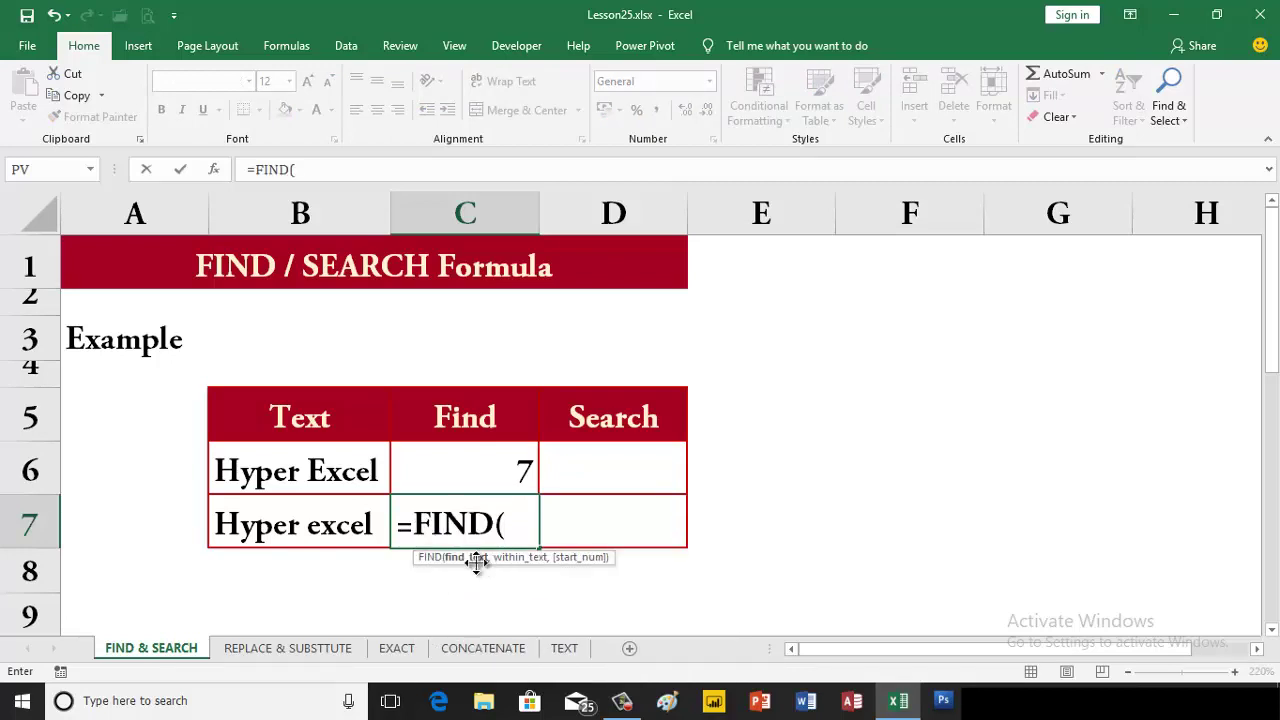
text(")
text(Ex")
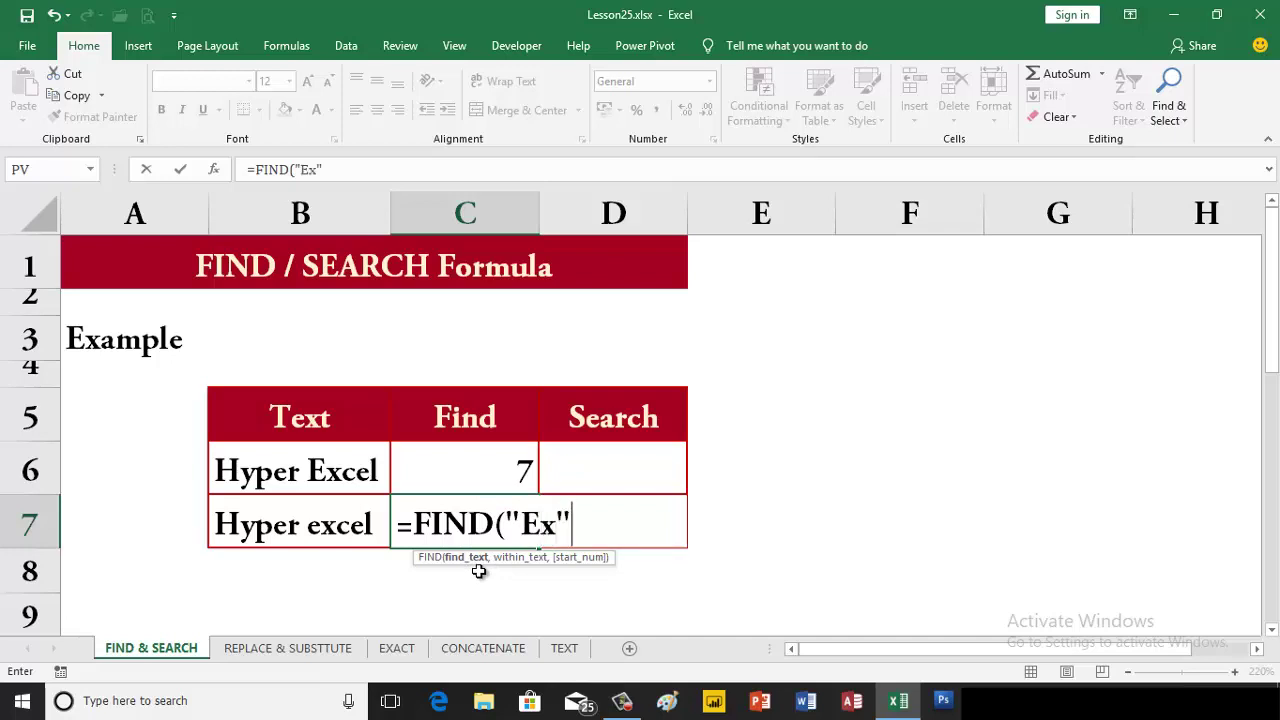
text(,)
click(286, 528)
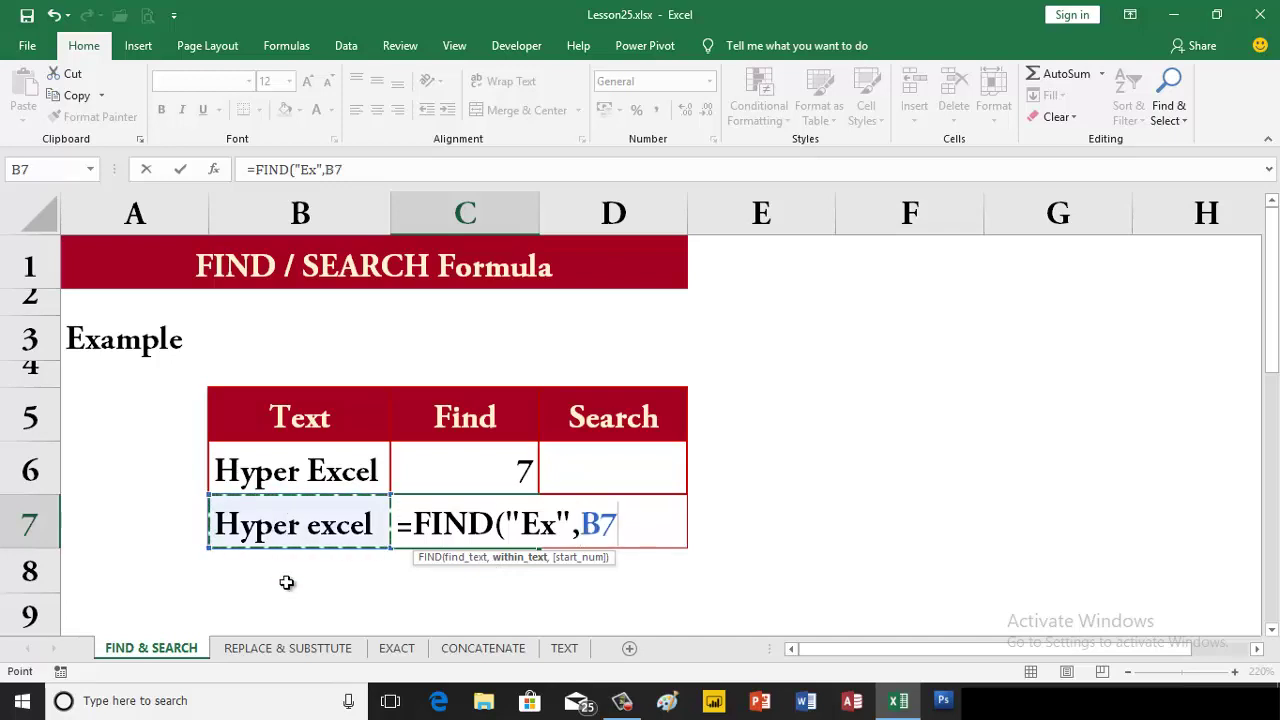
key(Return)
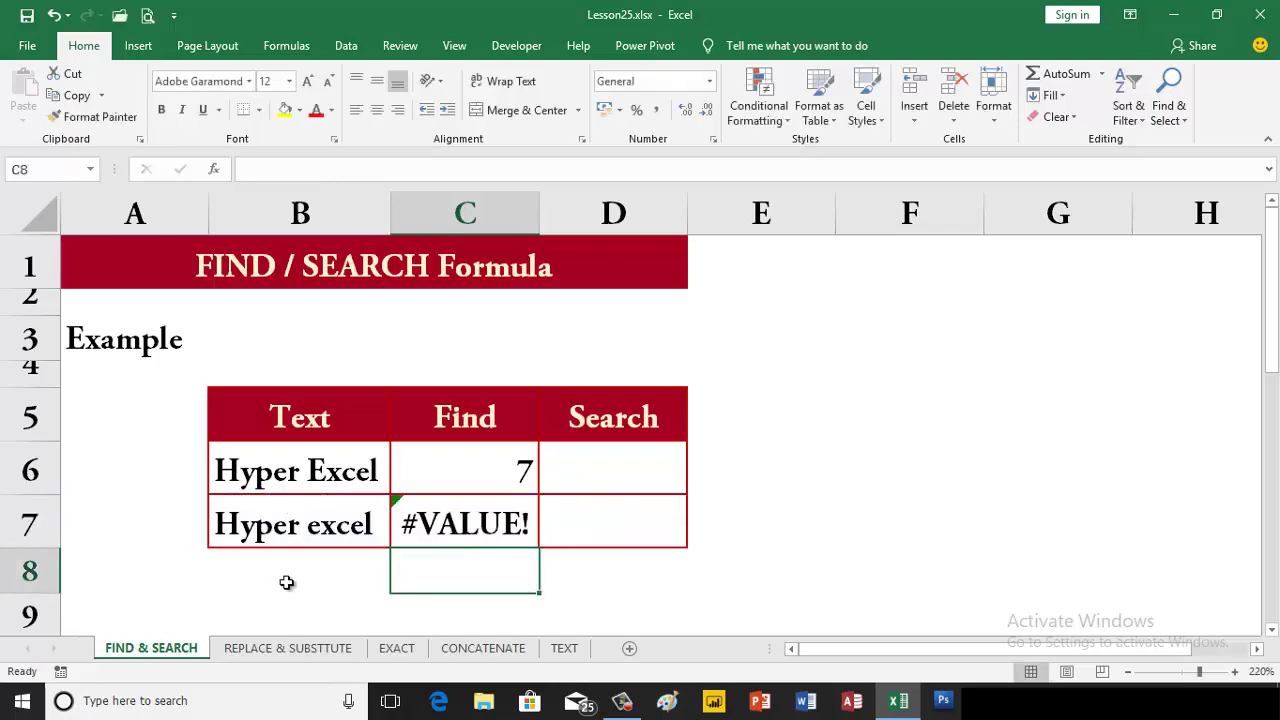
key(Up)
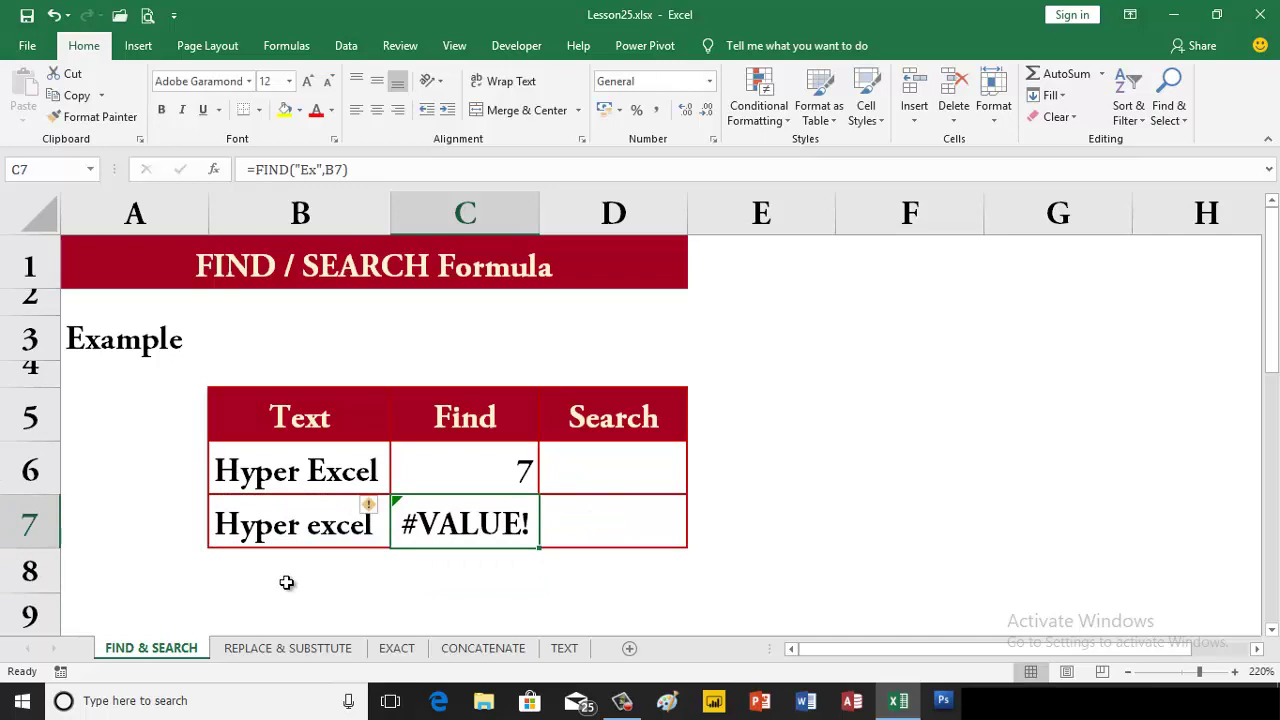
Change C7's search text from "Ex" to lowercase "ex" so =FIND("ex",B7) returns 7
double_click(438, 535)
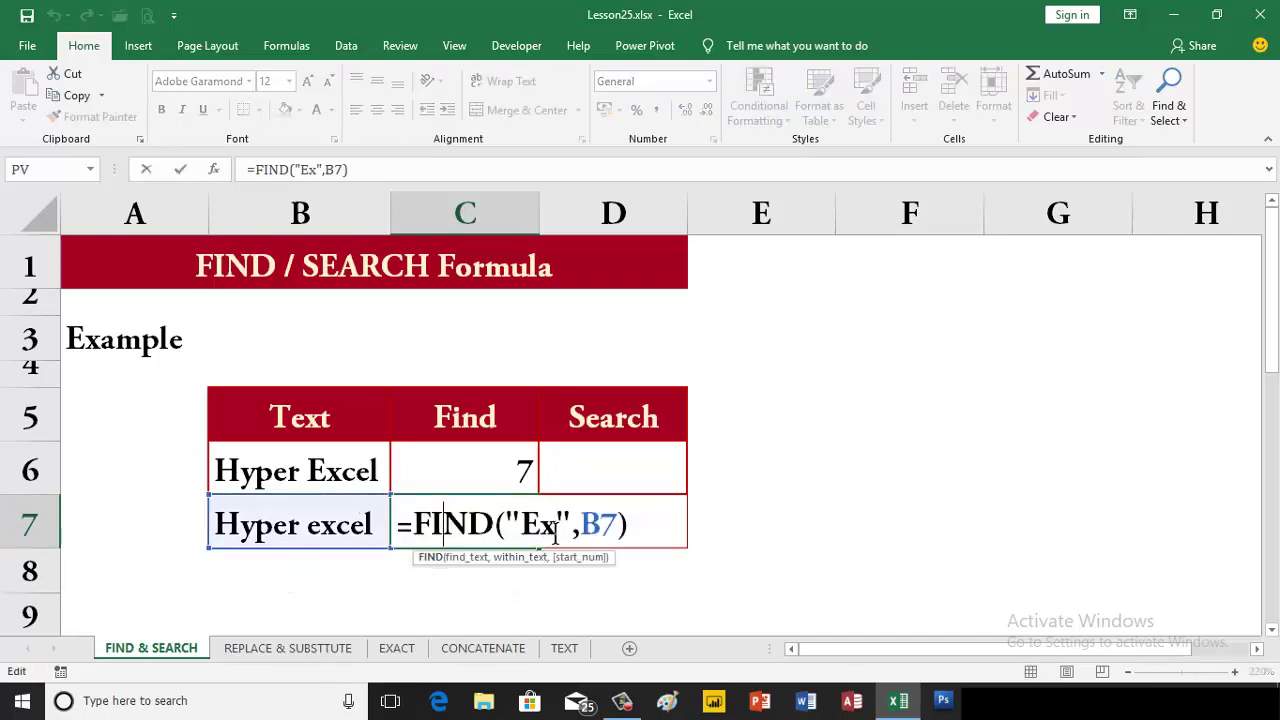
drag(555, 537, 521, 531)
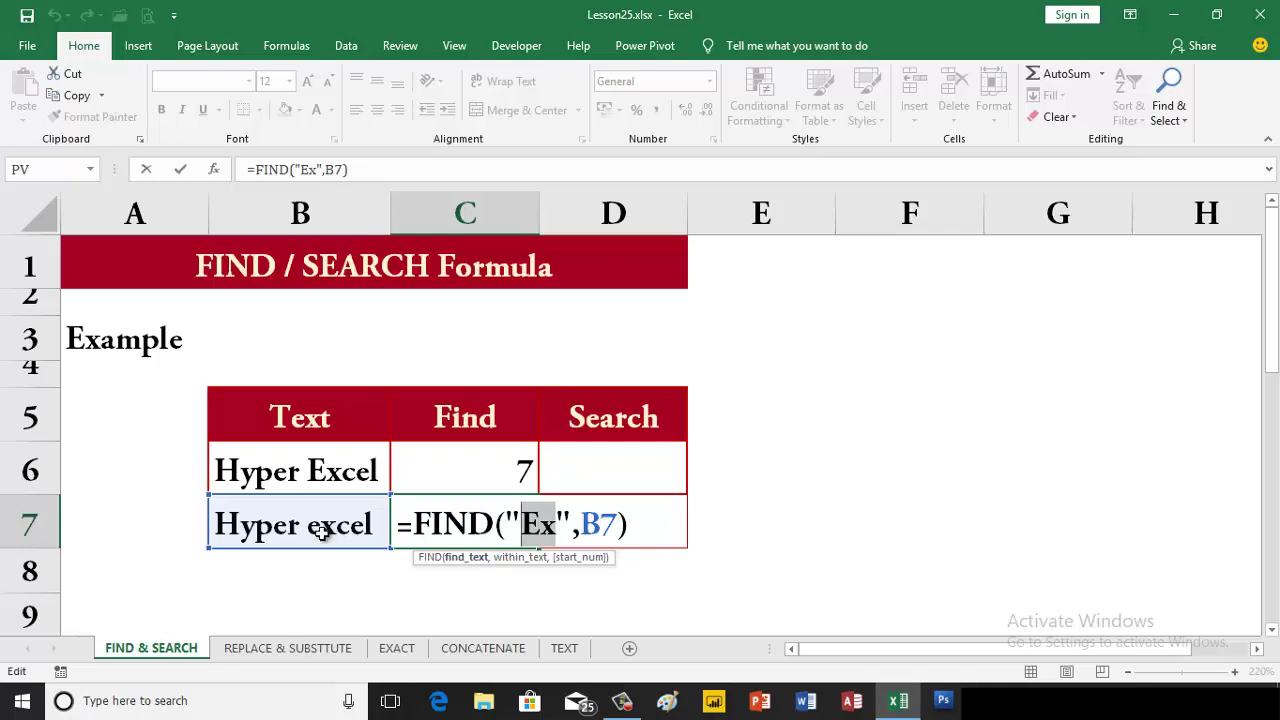
key(Return)
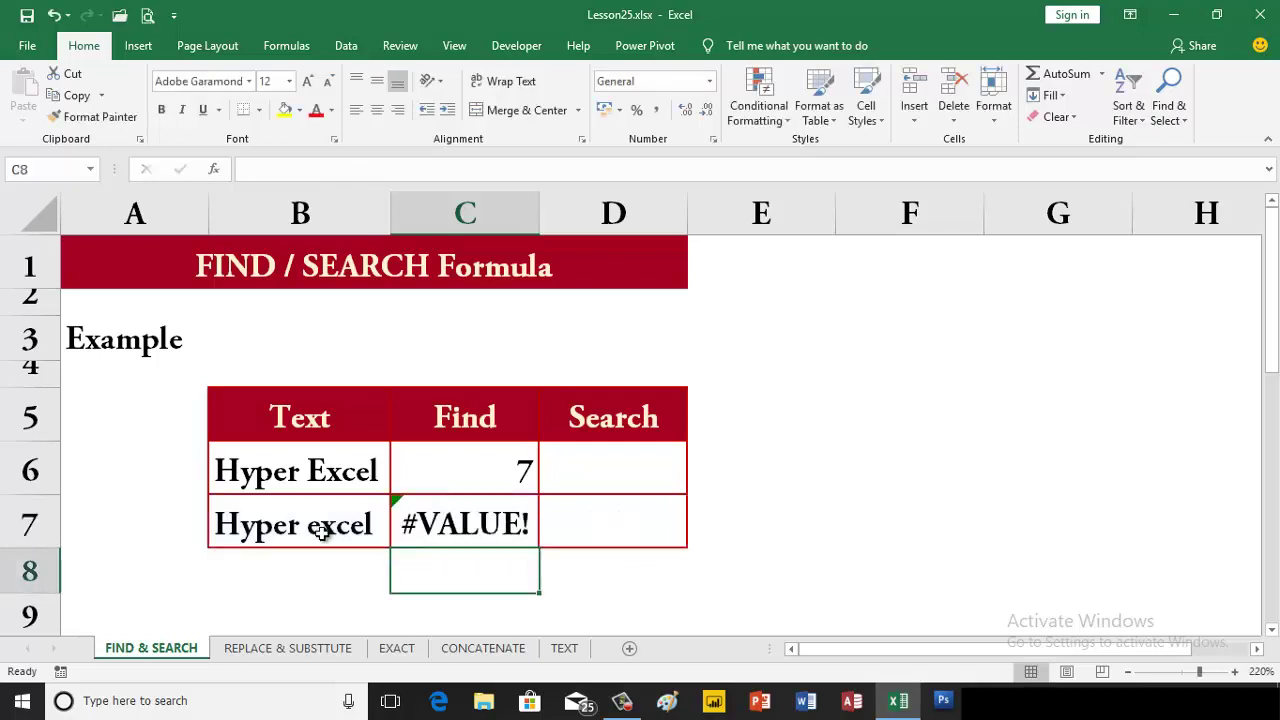
click(447, 517)
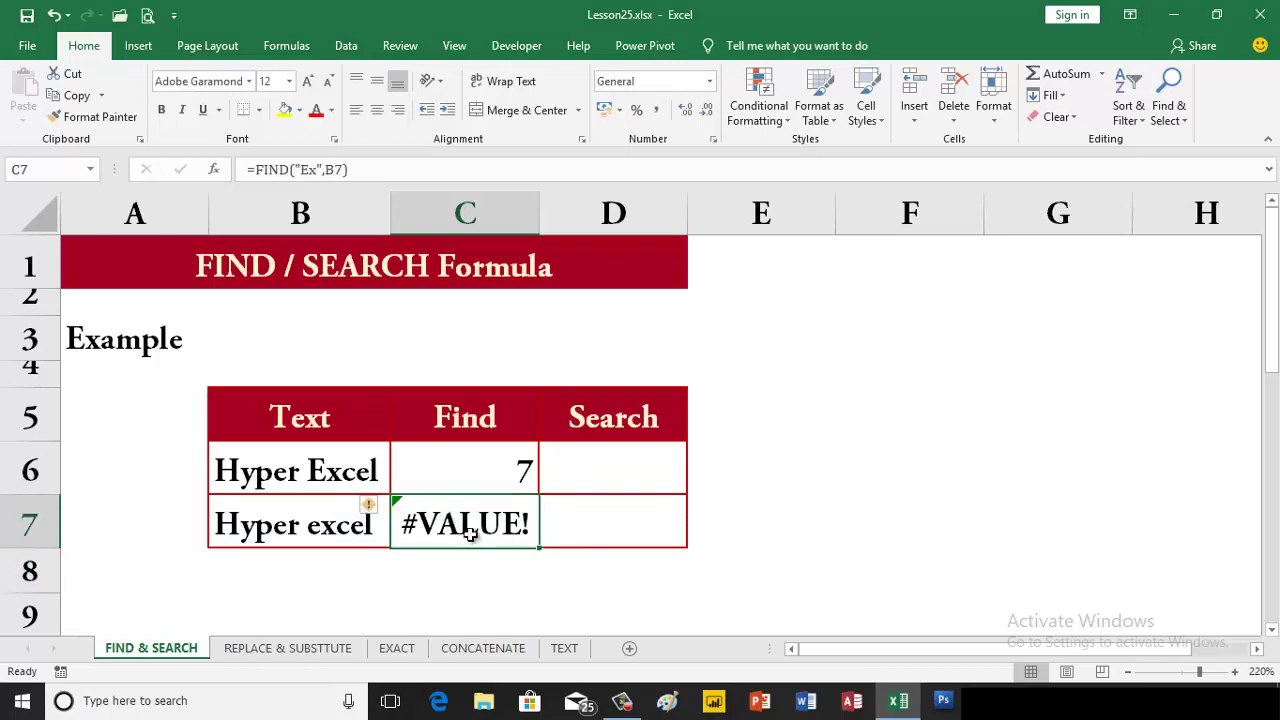
double_click(474, 530)
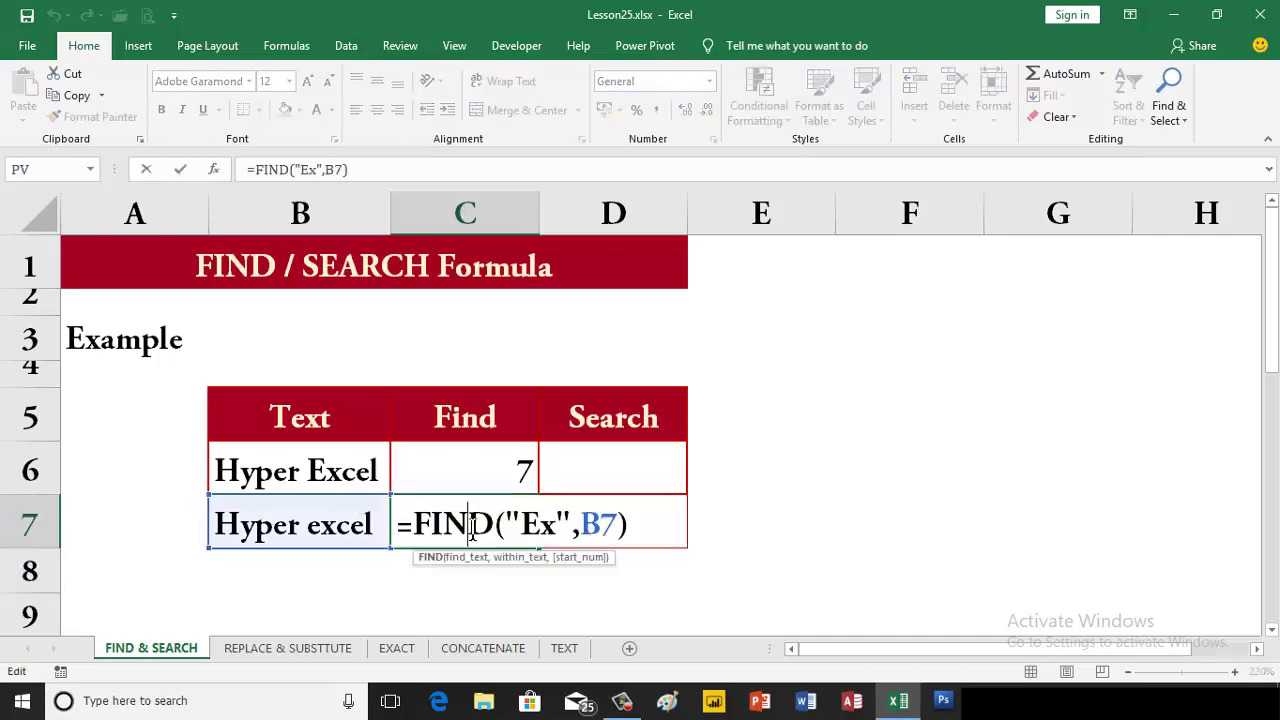
click(540, 546)
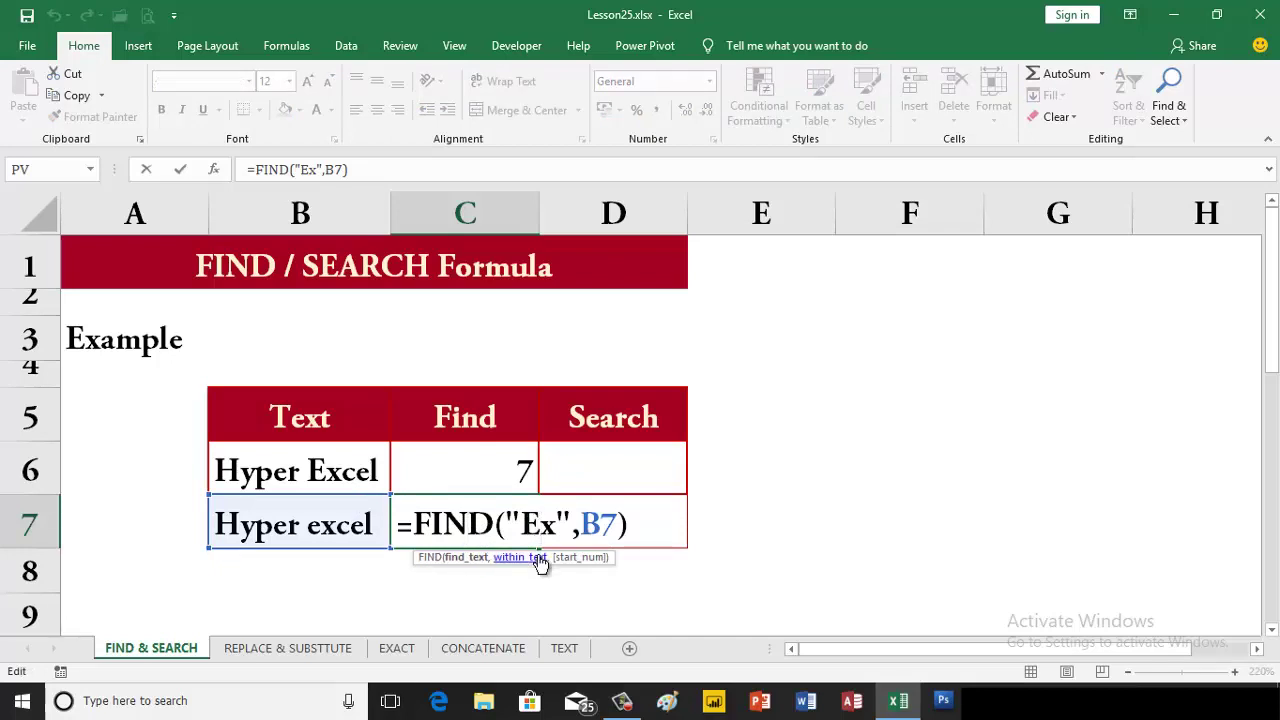
key(BackSpace)
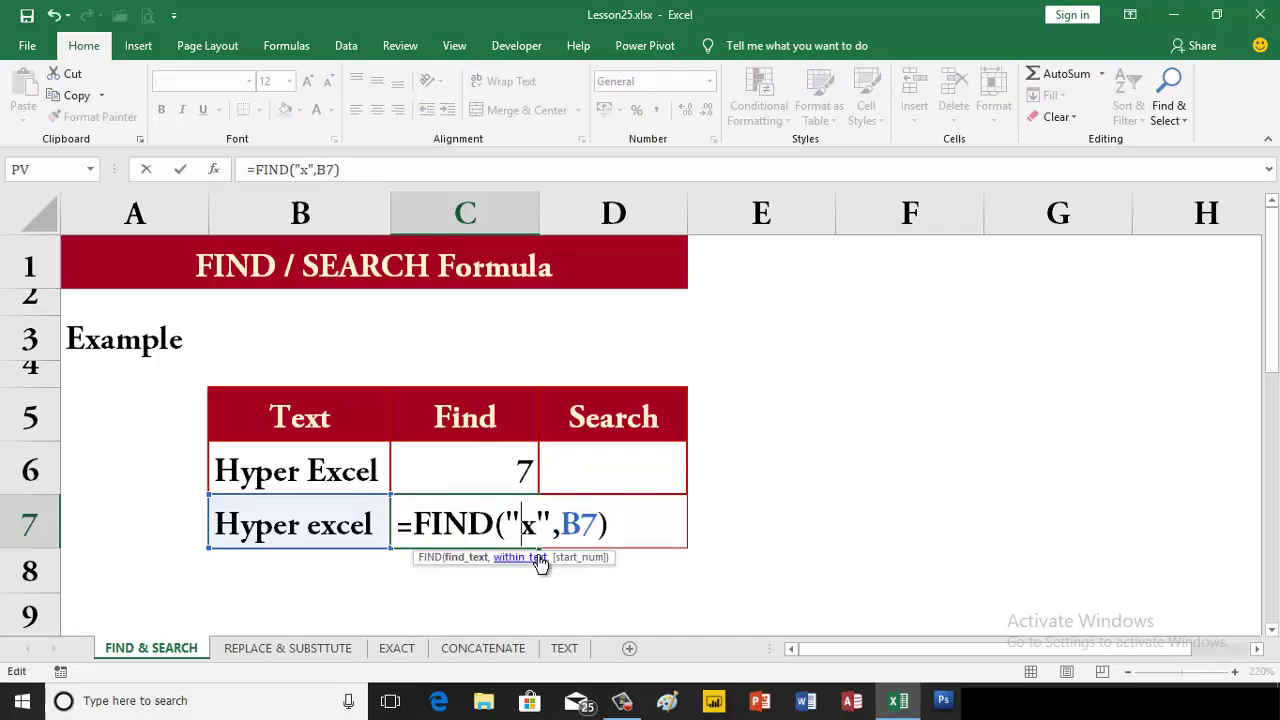
text(e)
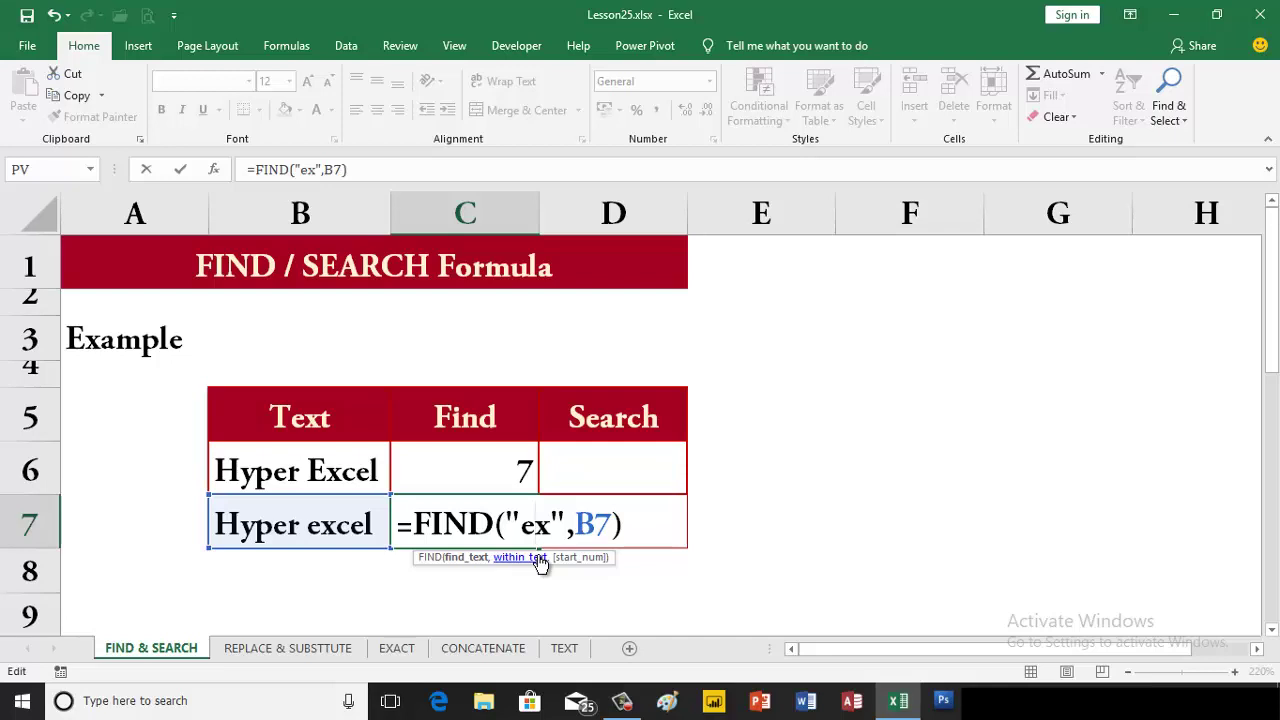
key(Return)
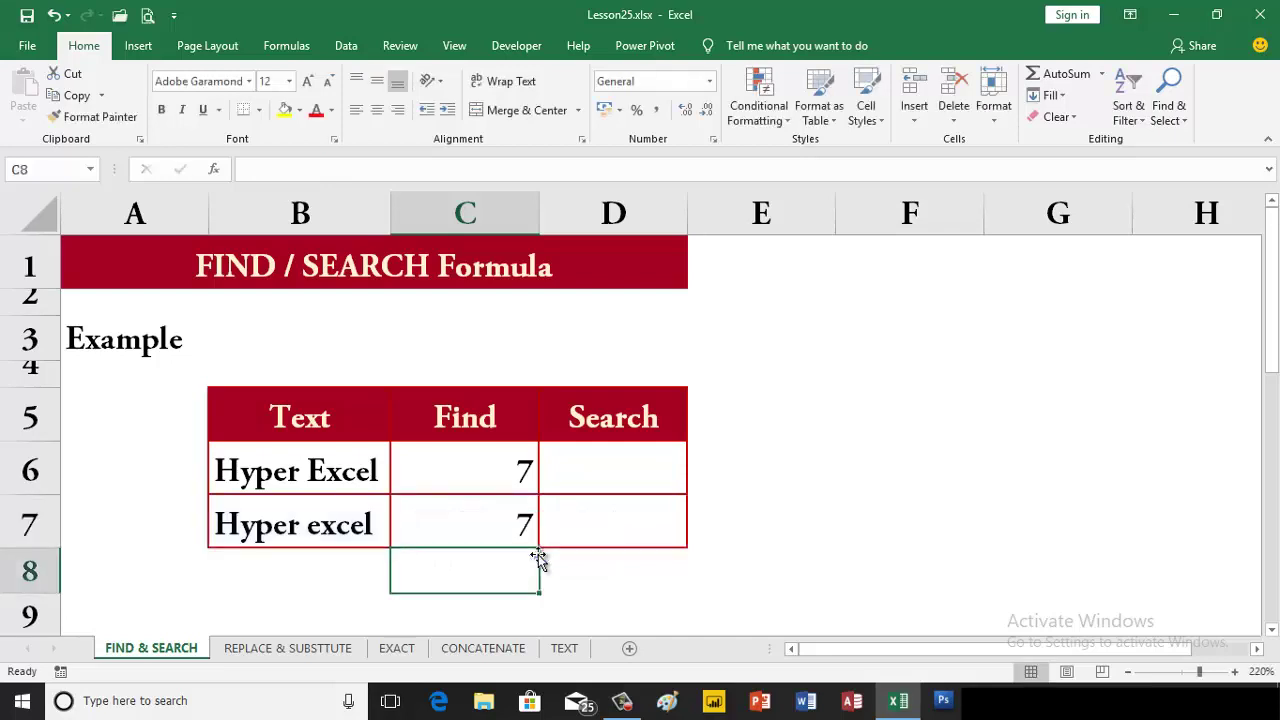
click(513, 530)
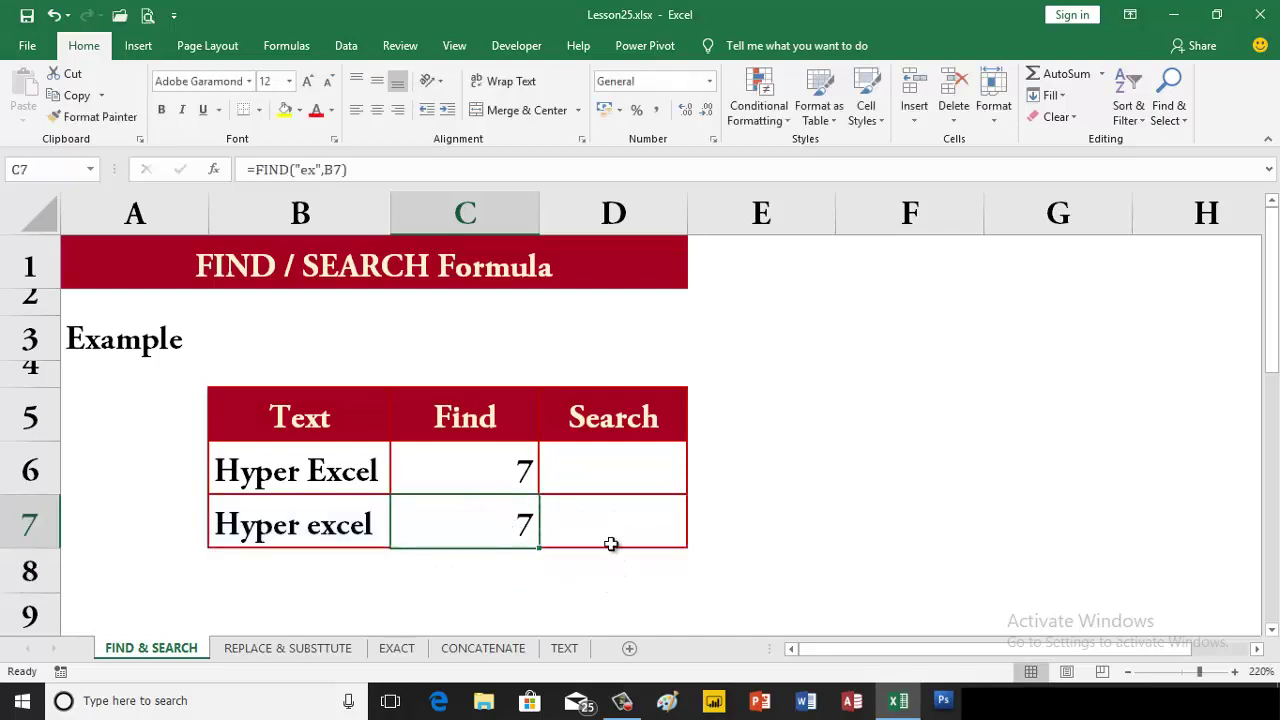
click(492, 477)
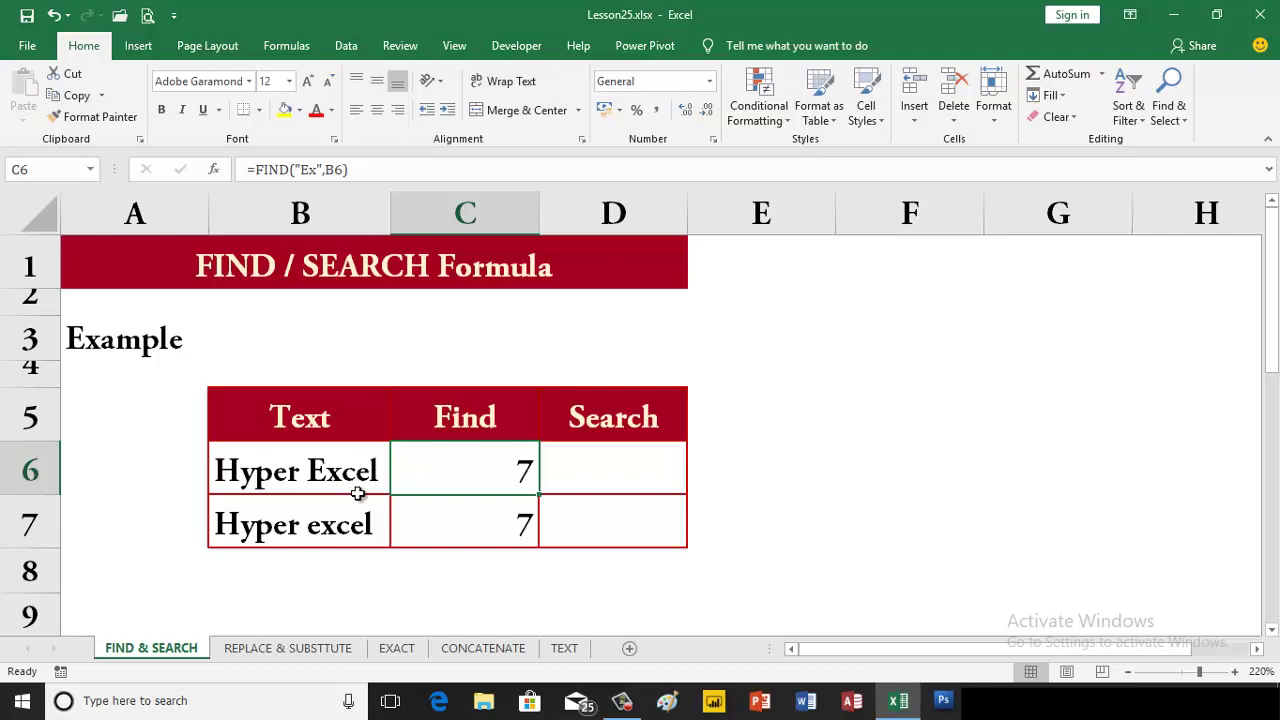
click(596, 486)
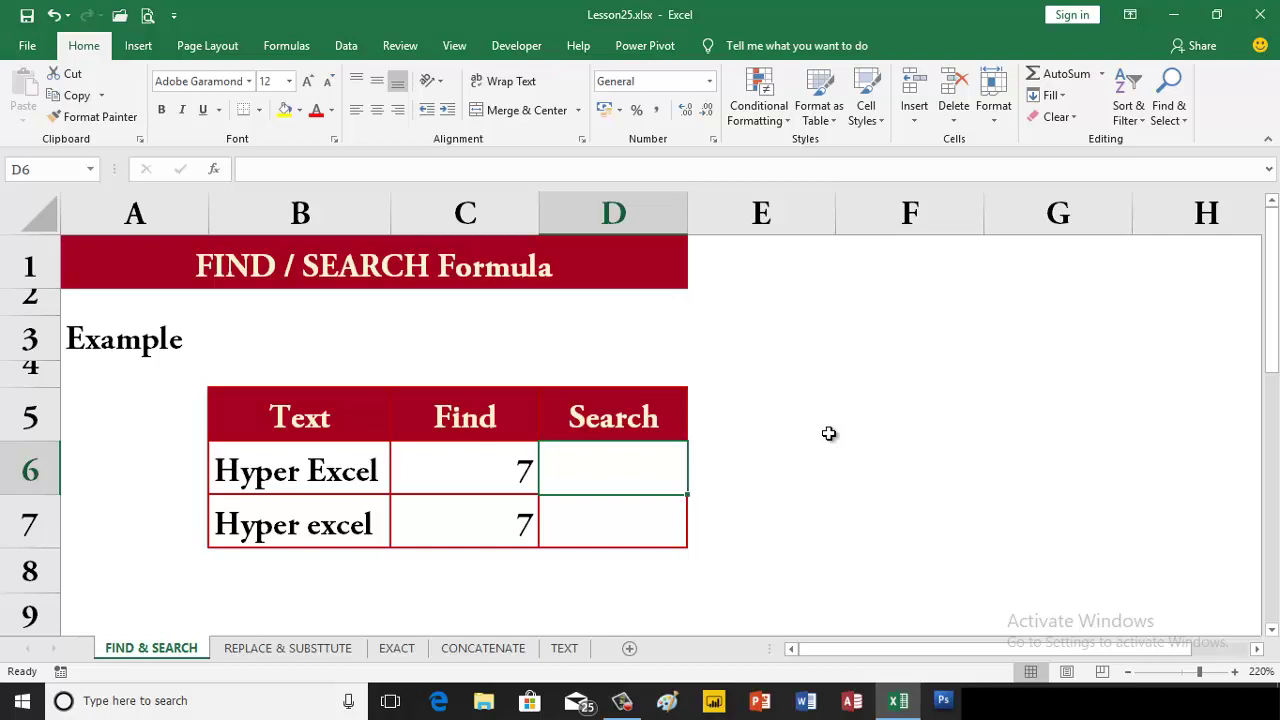
Enter =SEARCH("Ex",B6) in D6, returning 7 for Hyper Excel
text(=s)
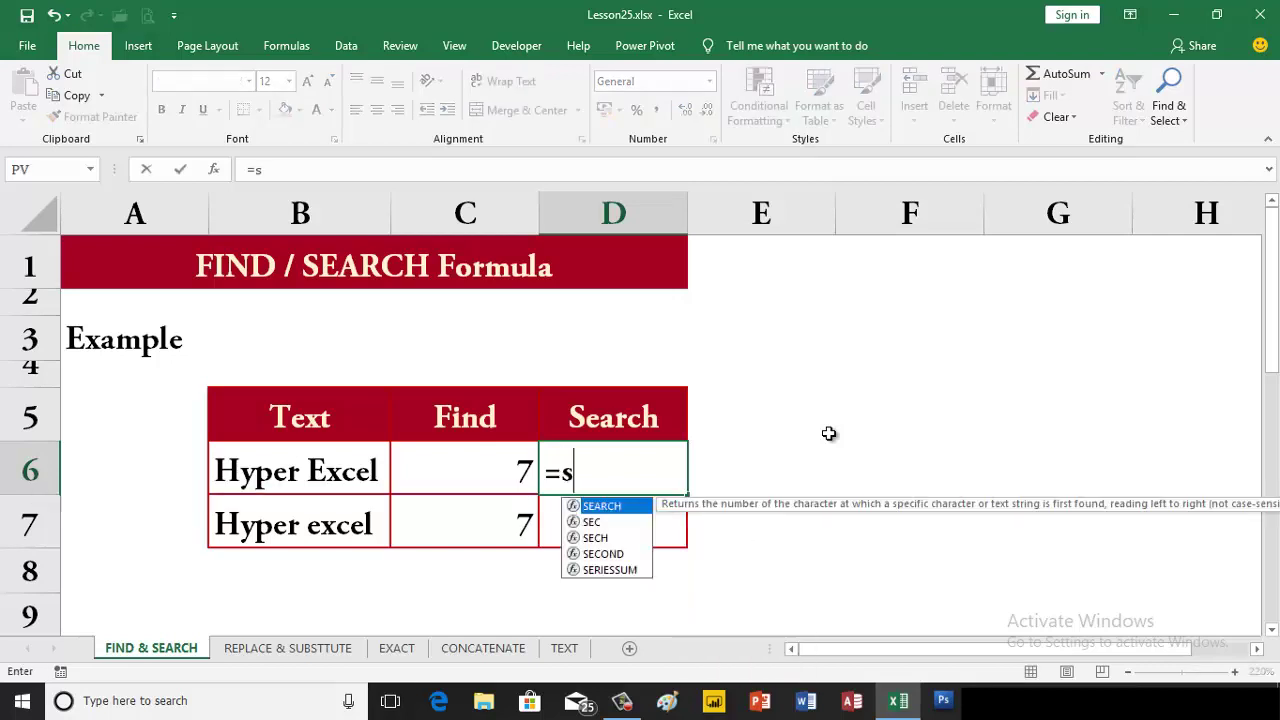
text(e)
key(Tab)
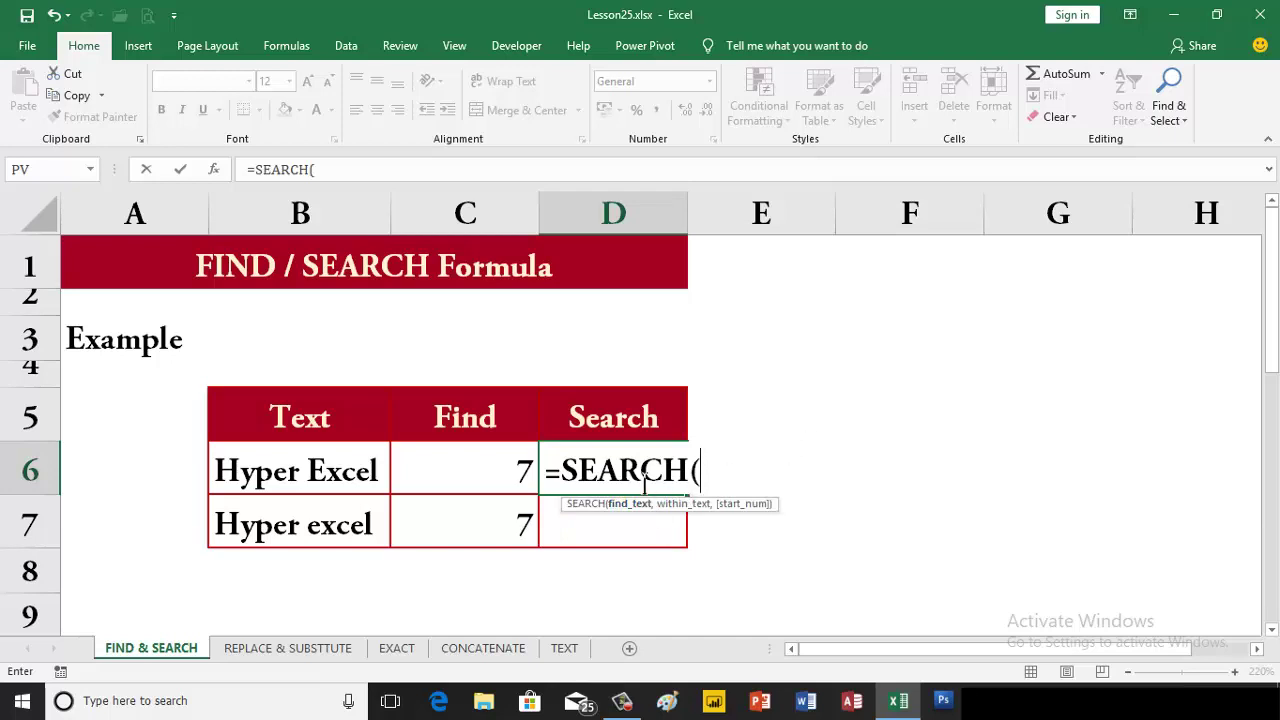
text("Ex)
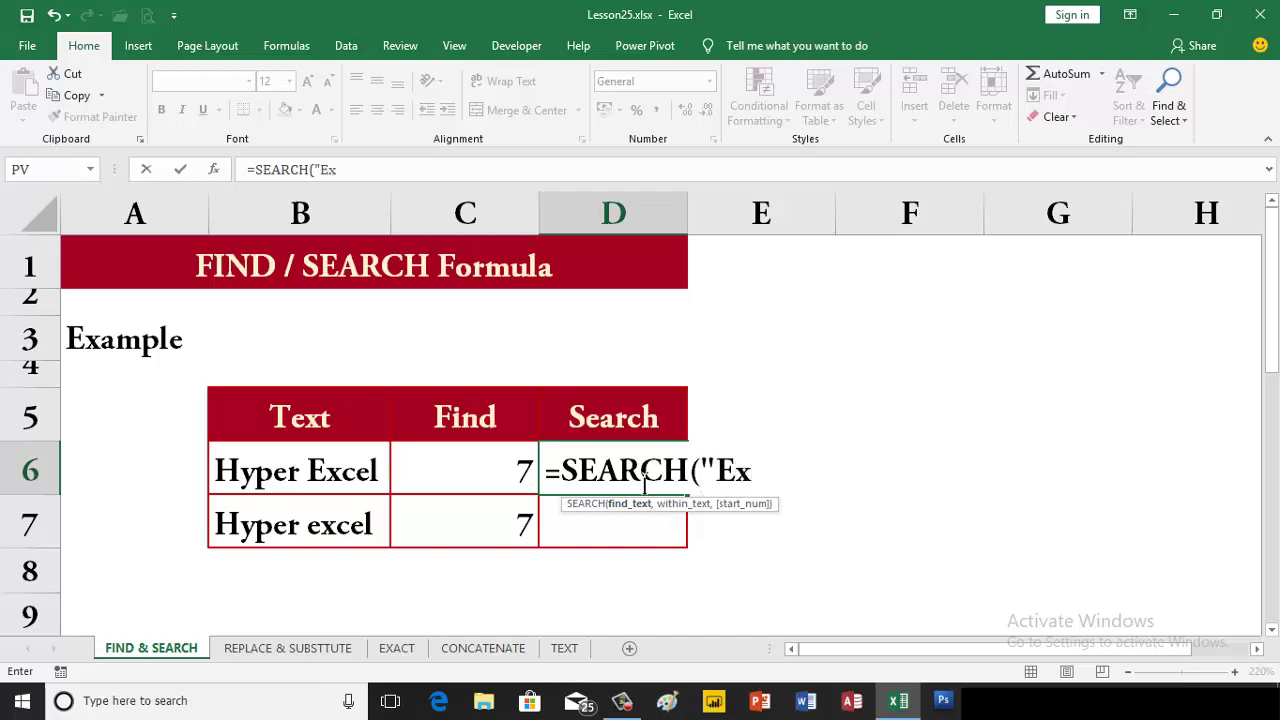
text(",)
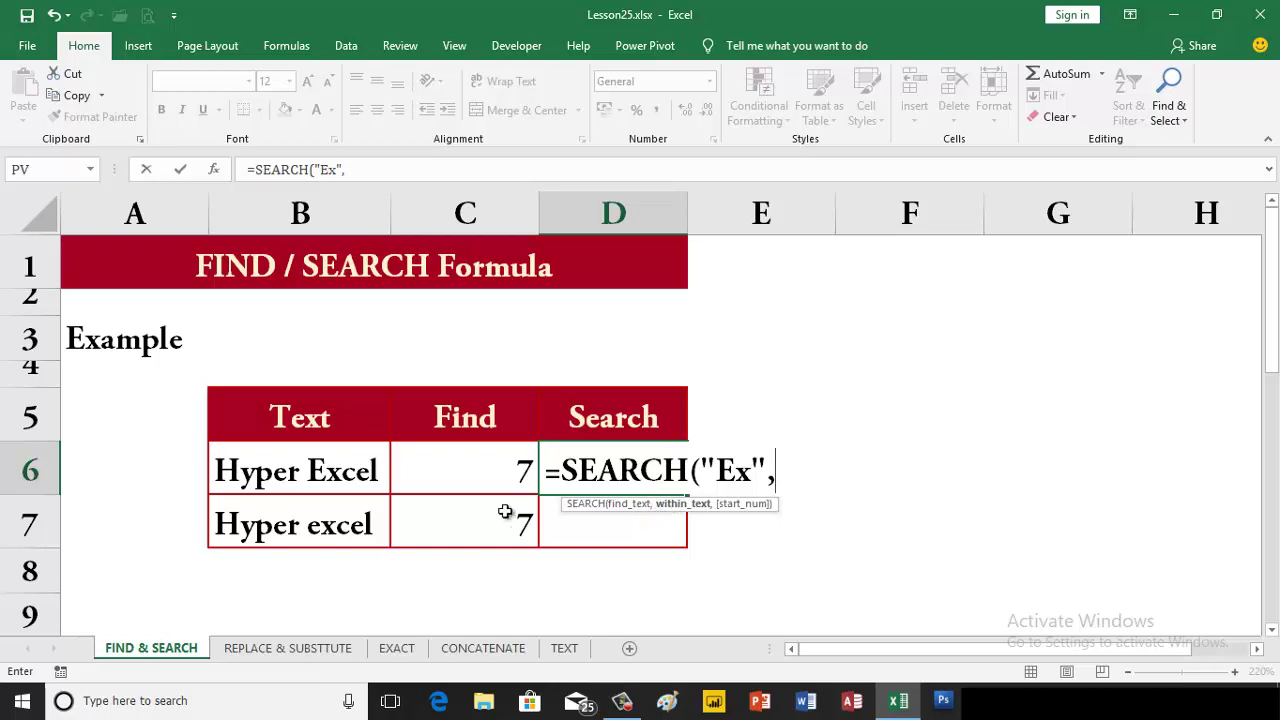
click(303, 474)
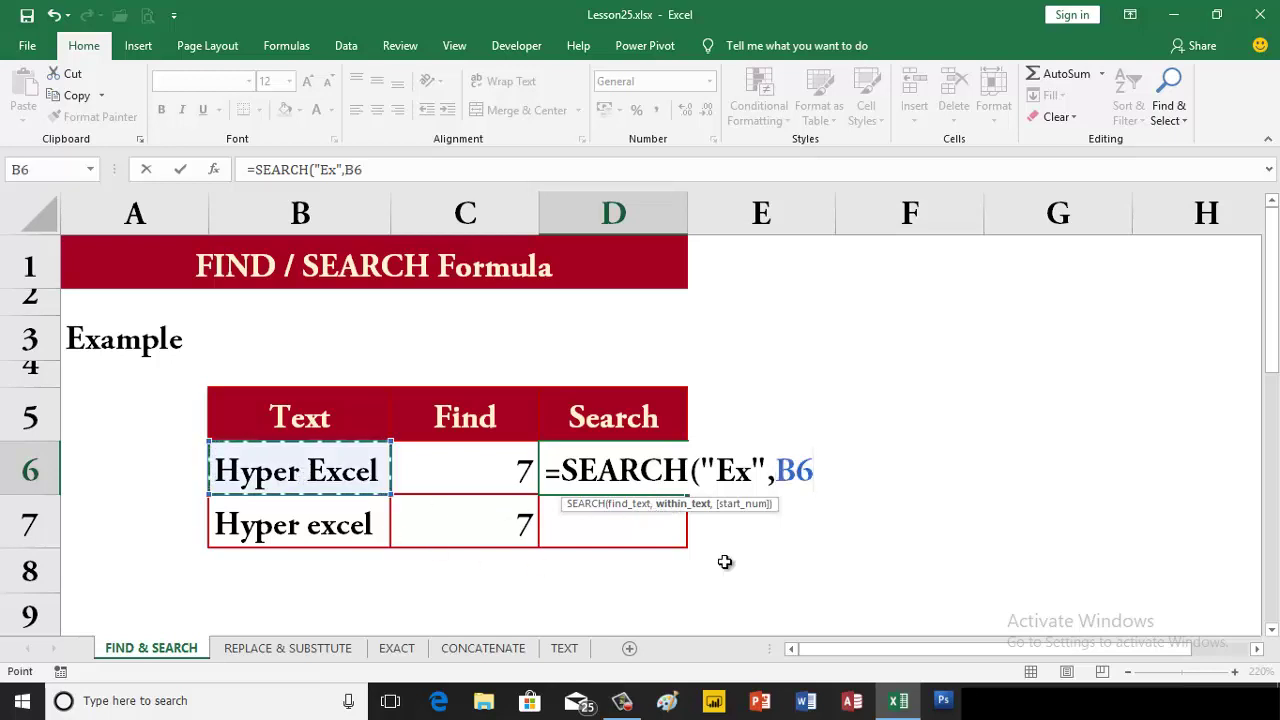
key(Return)
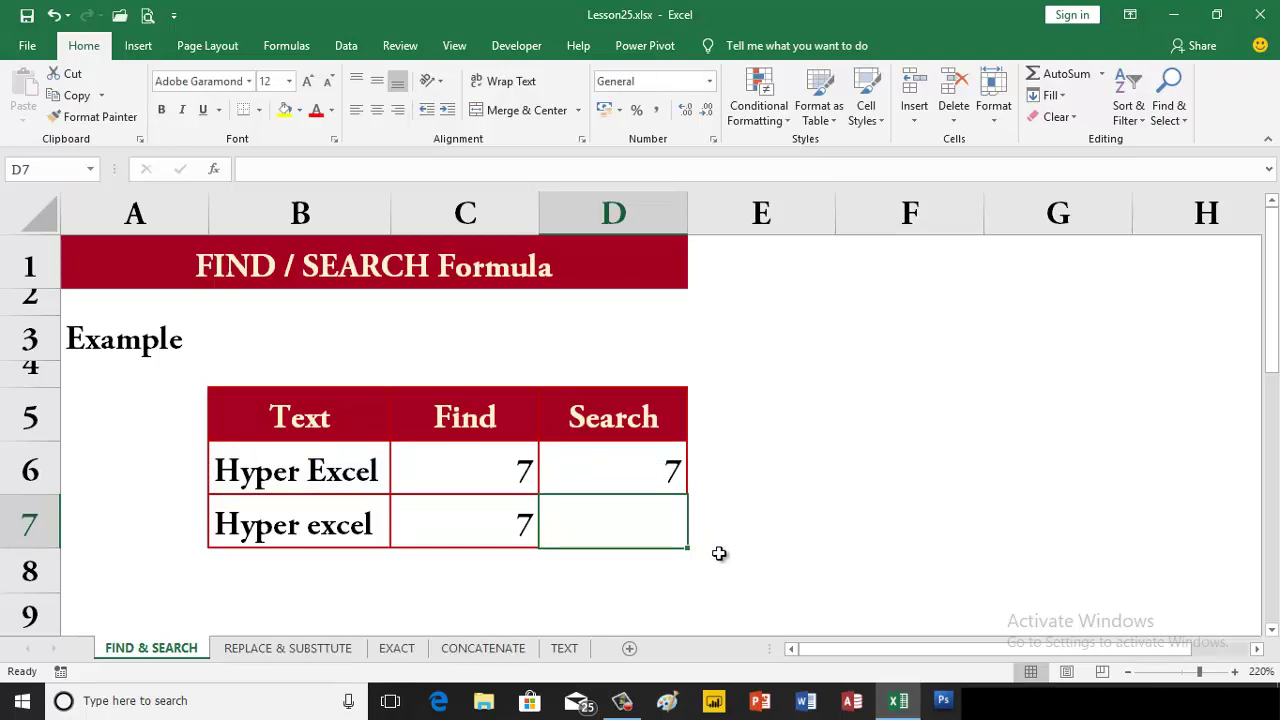
Enter =SEARCH("Ex",B7) in D7, which also returns 7 for Hyper excel
text(=se)
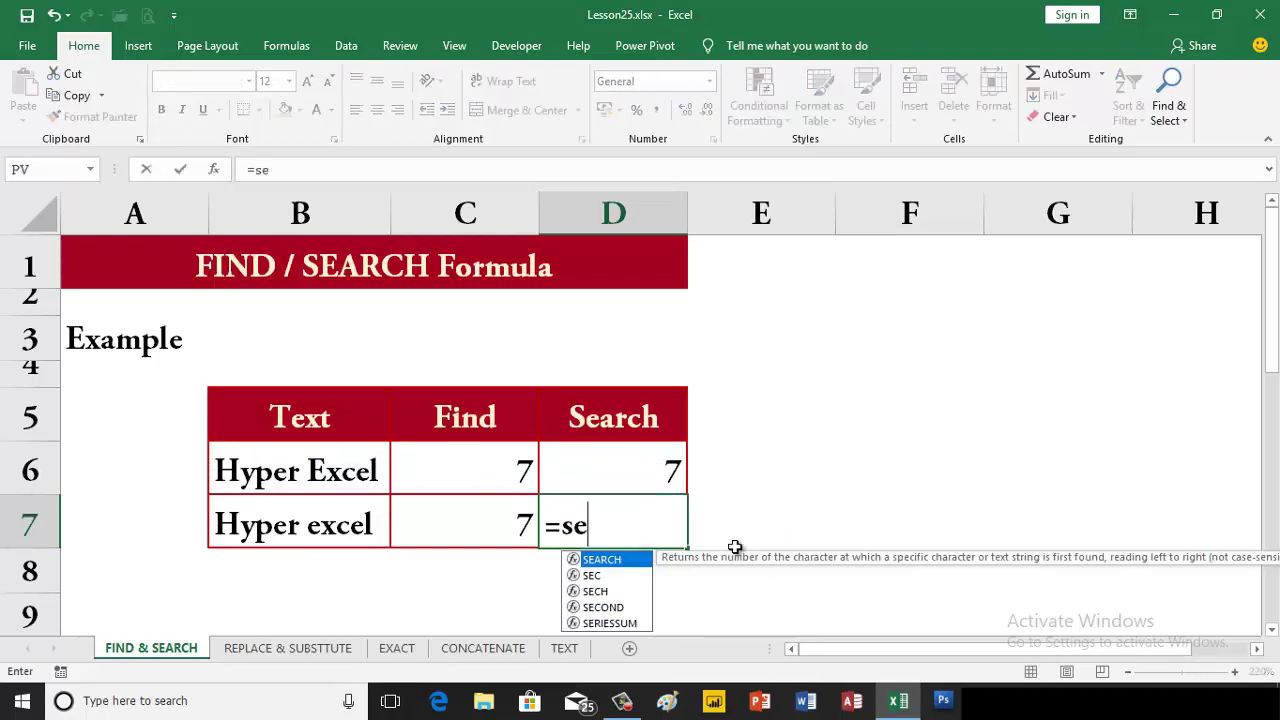
key(Tab)
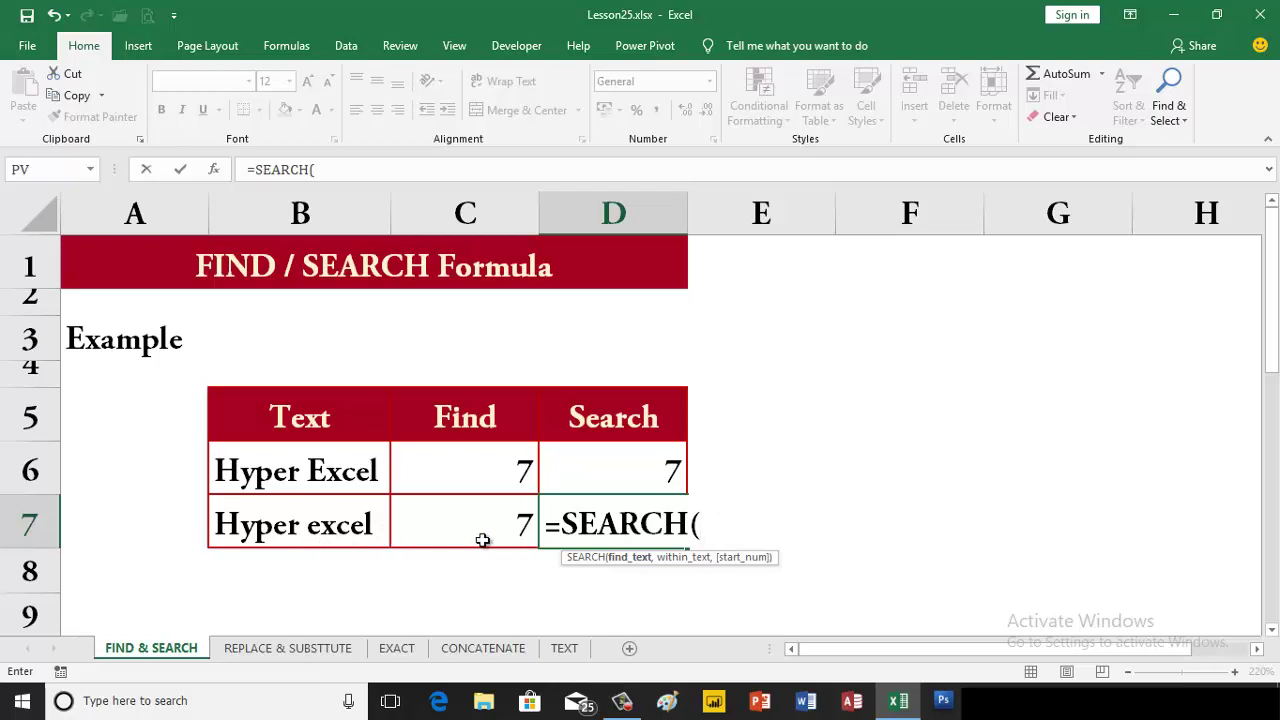
text(Ex")
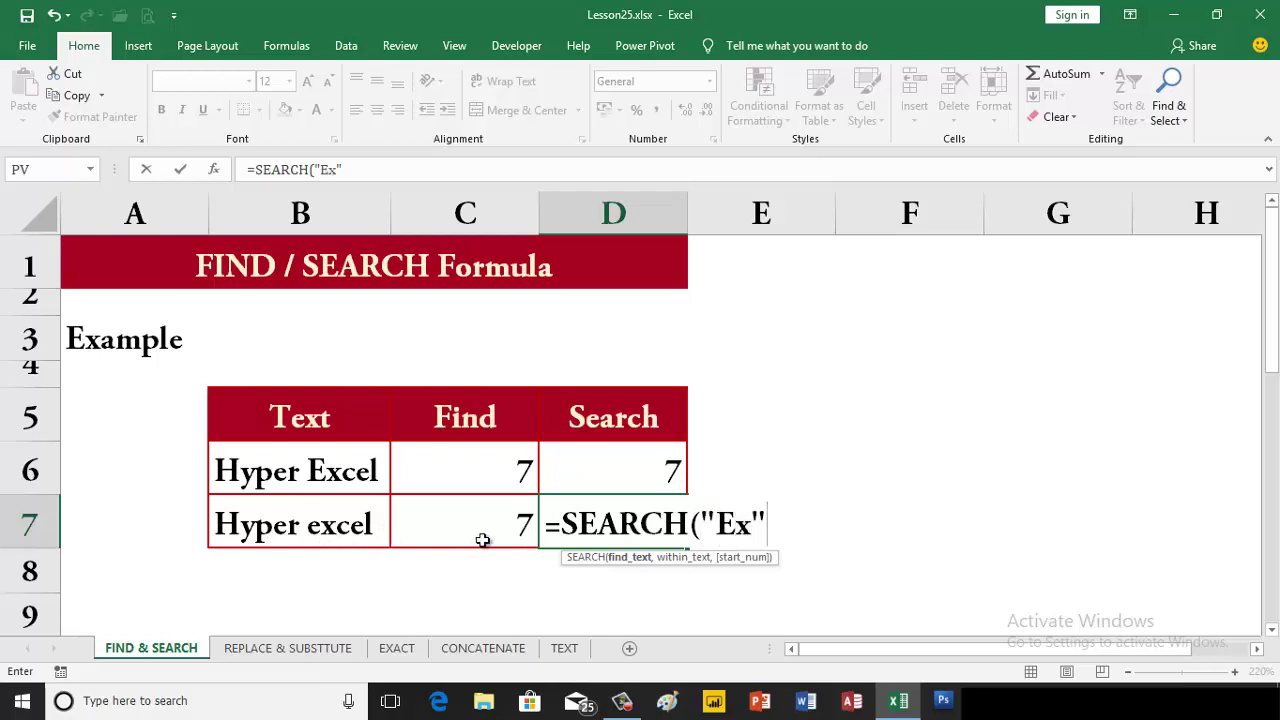
text(,)
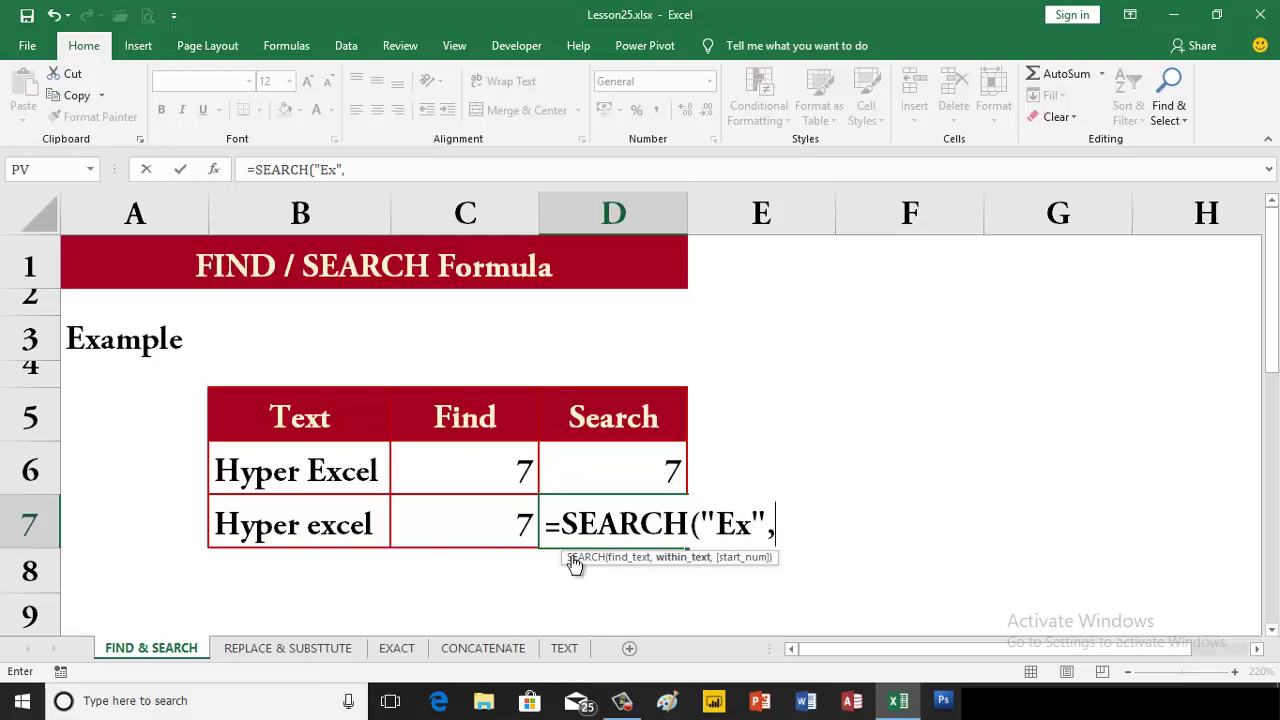
click(297, 531)
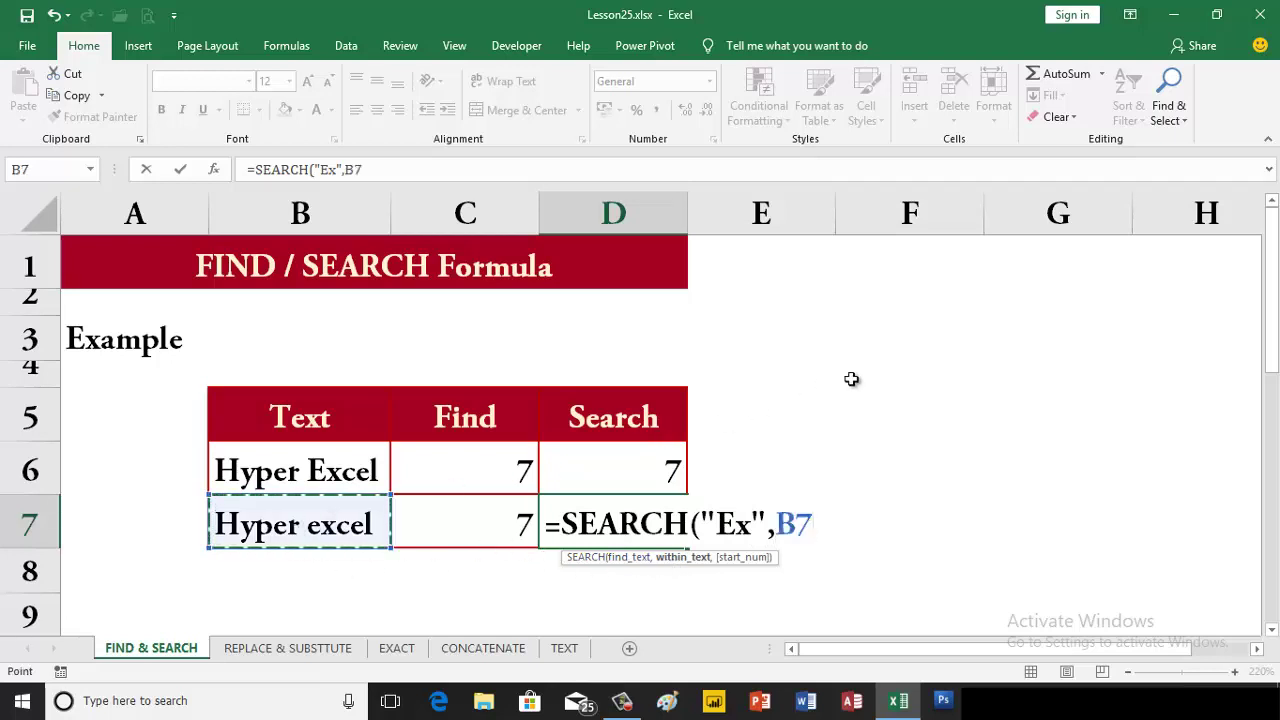
key(Return)
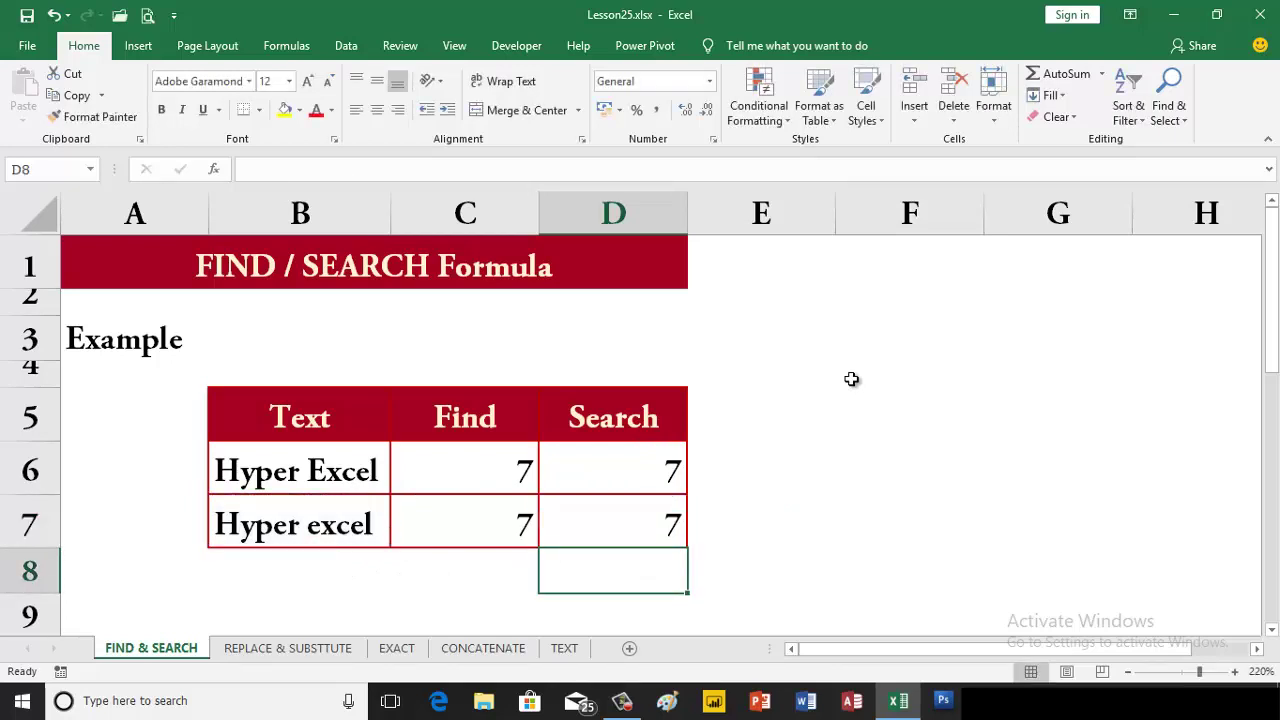
click(487, 533)
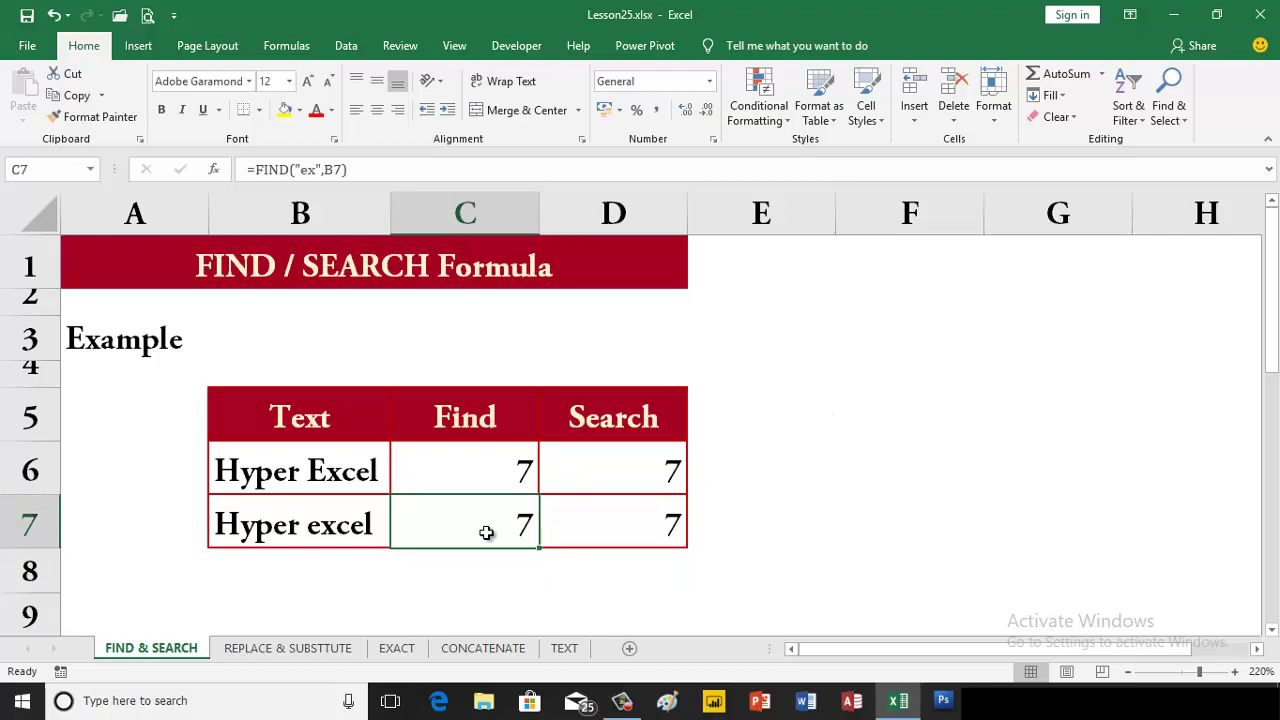
double_click(487, 530)
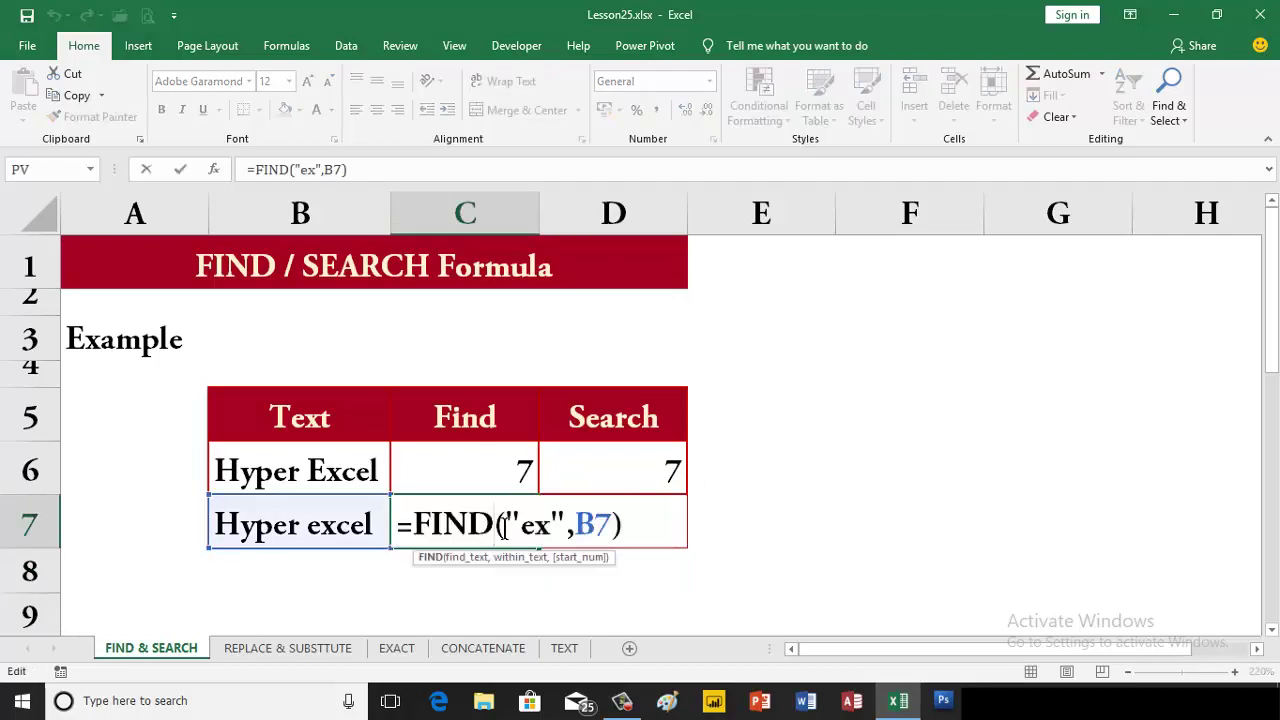
drag(515, 528, 552, 528)
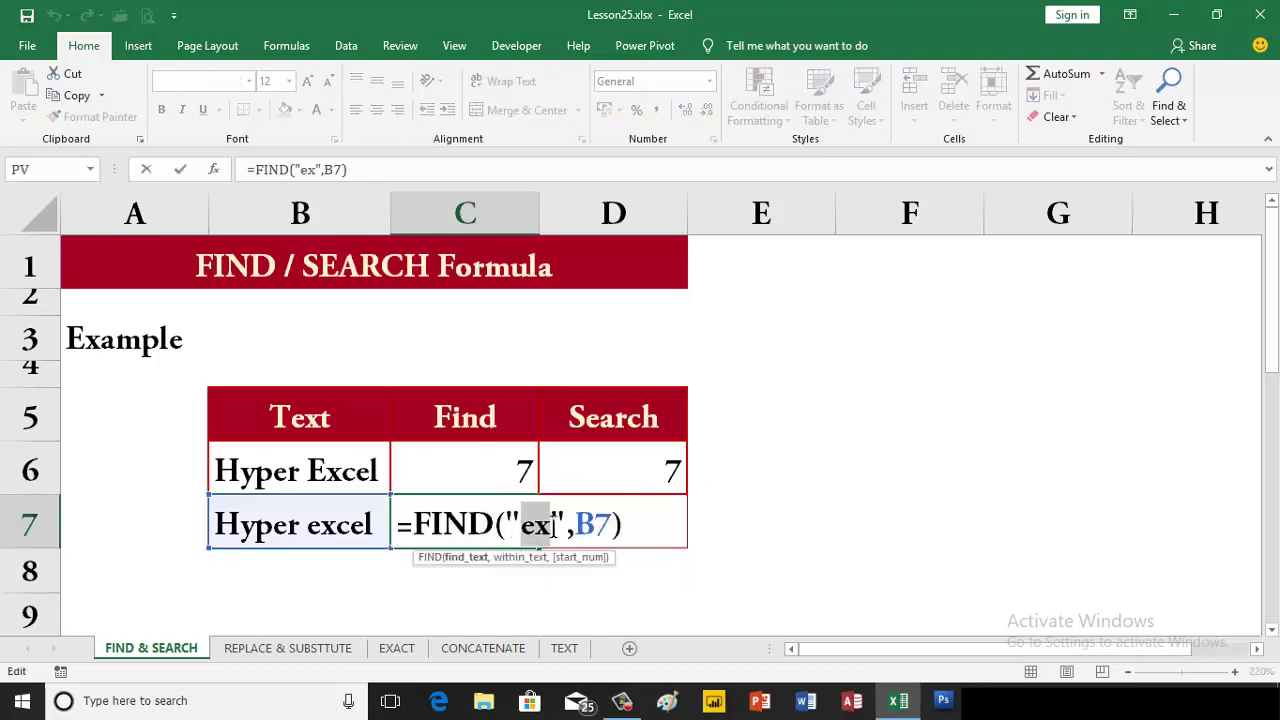
key(Return)
click(622, 519)
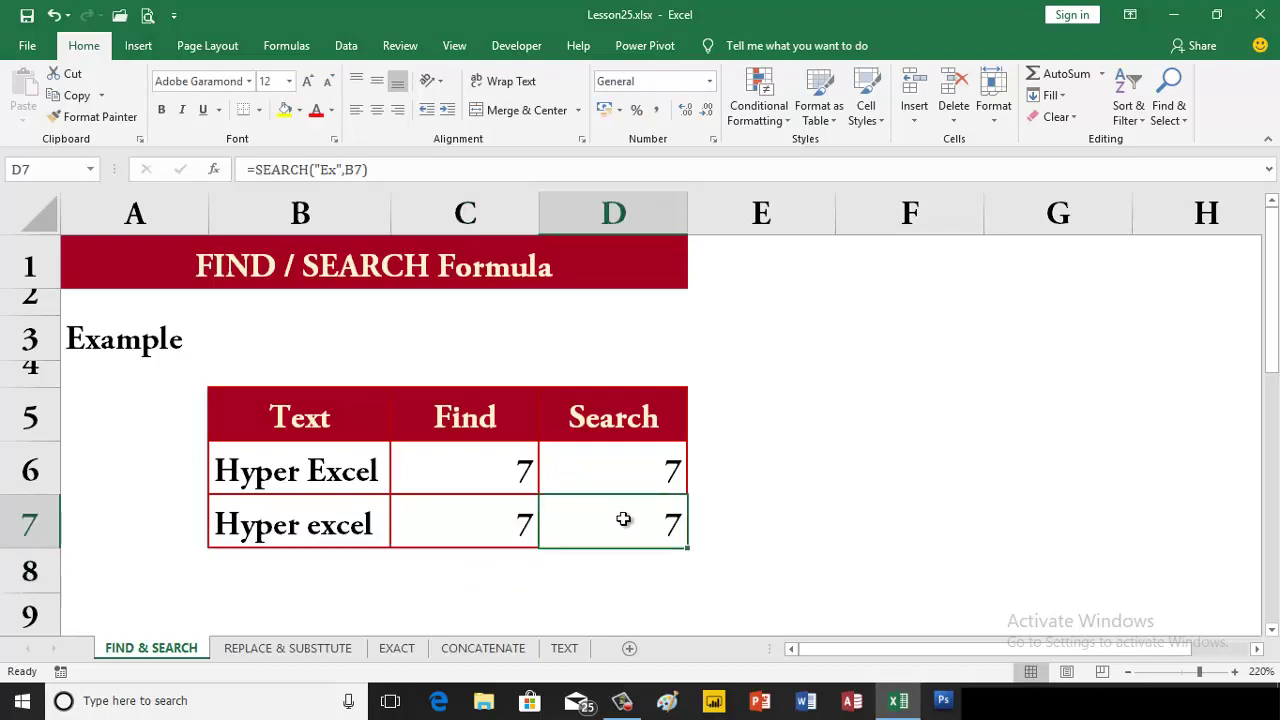
double_click(622, 519)
drag(716, 522, 752, 522)
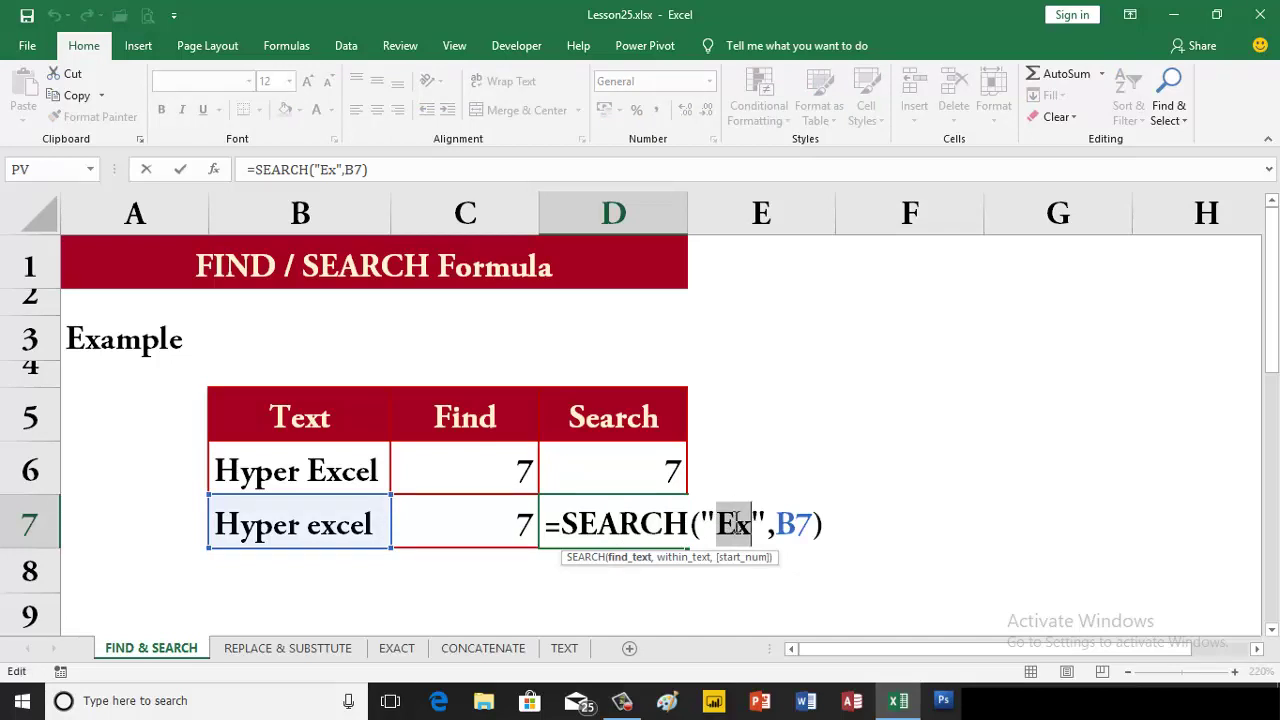
key(Return)
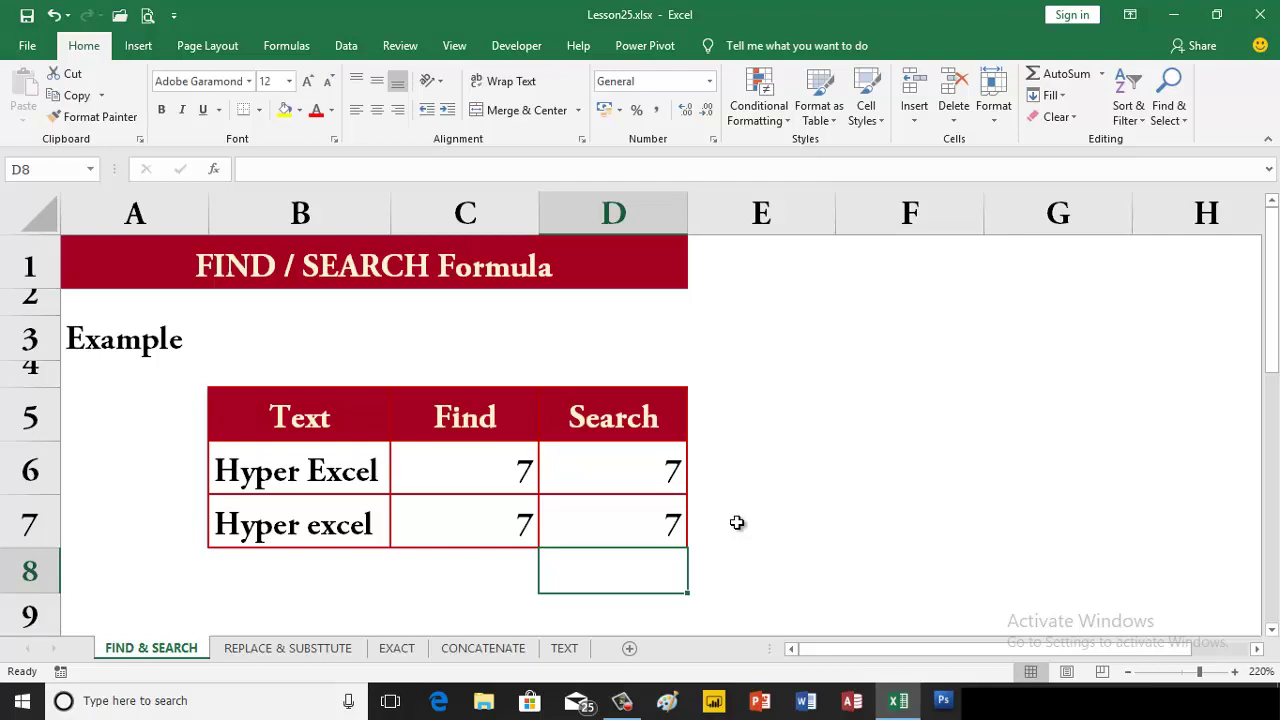
click(510, 528)
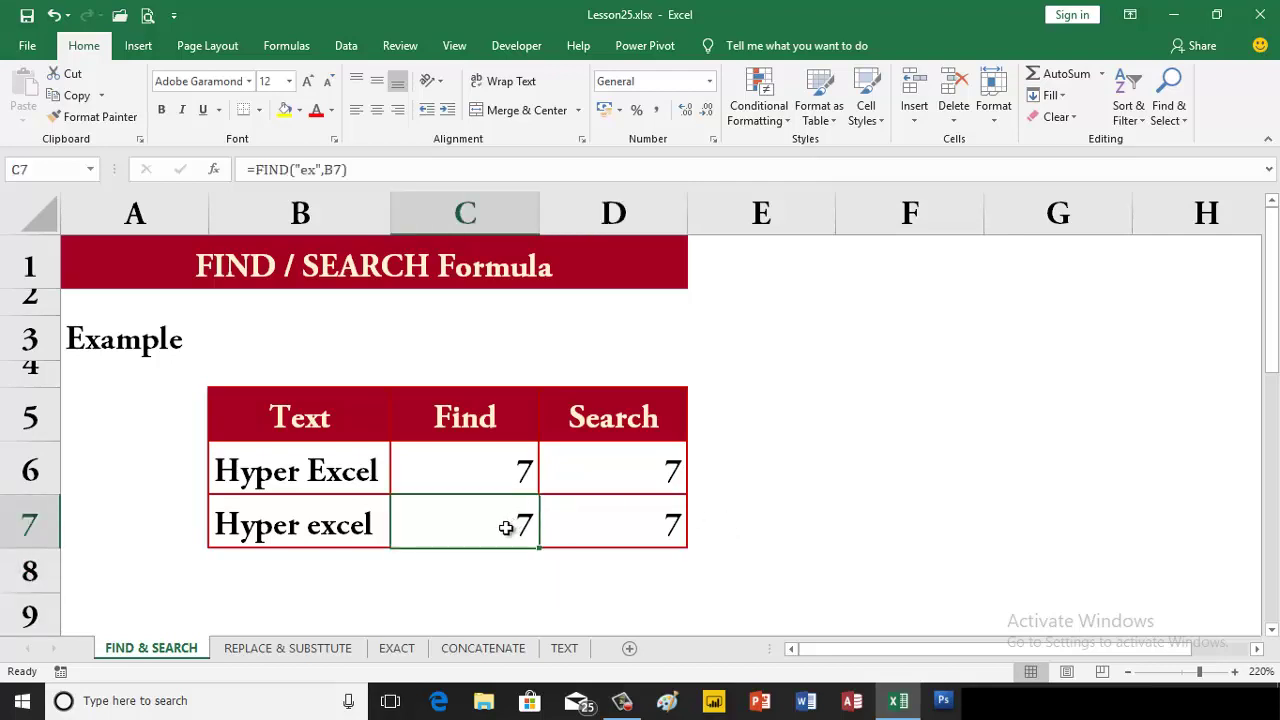
click(143, 346)
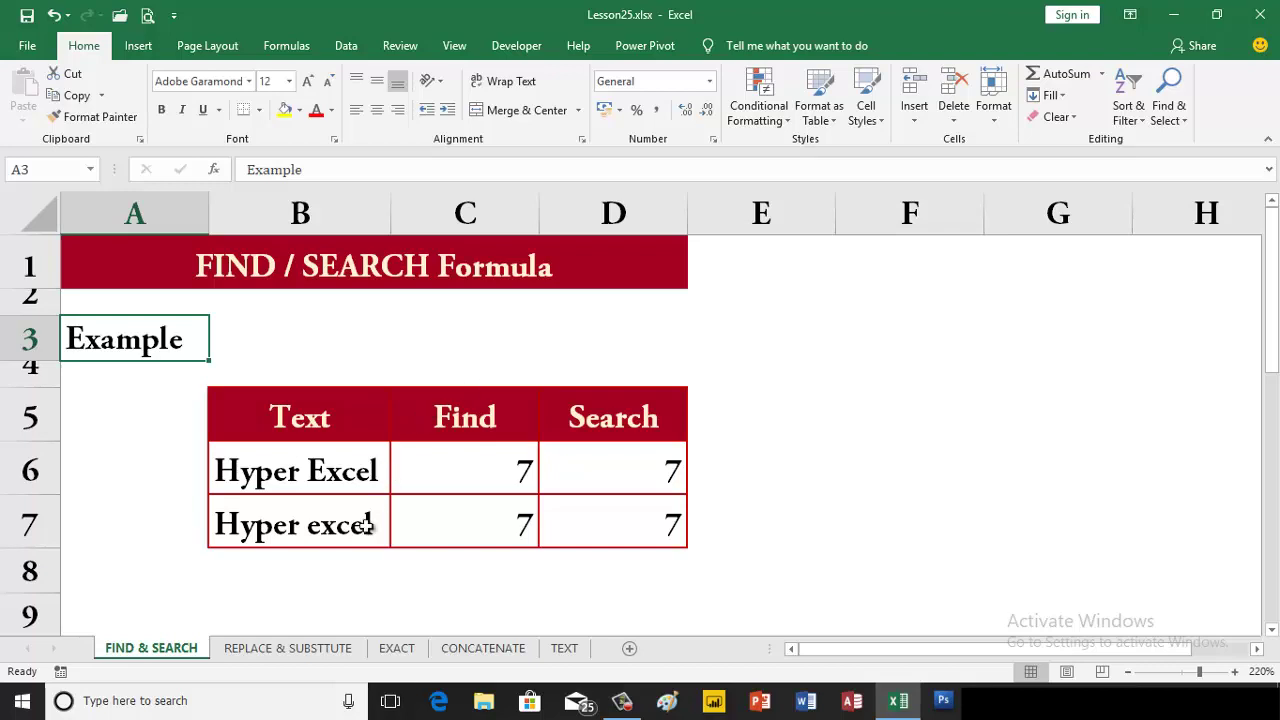
On the REPLACE & SUBSTITUTE sheet, enter =REPLACE(A6,2,1,"u") in B6 to turn Son into Sun
click(320, 652)
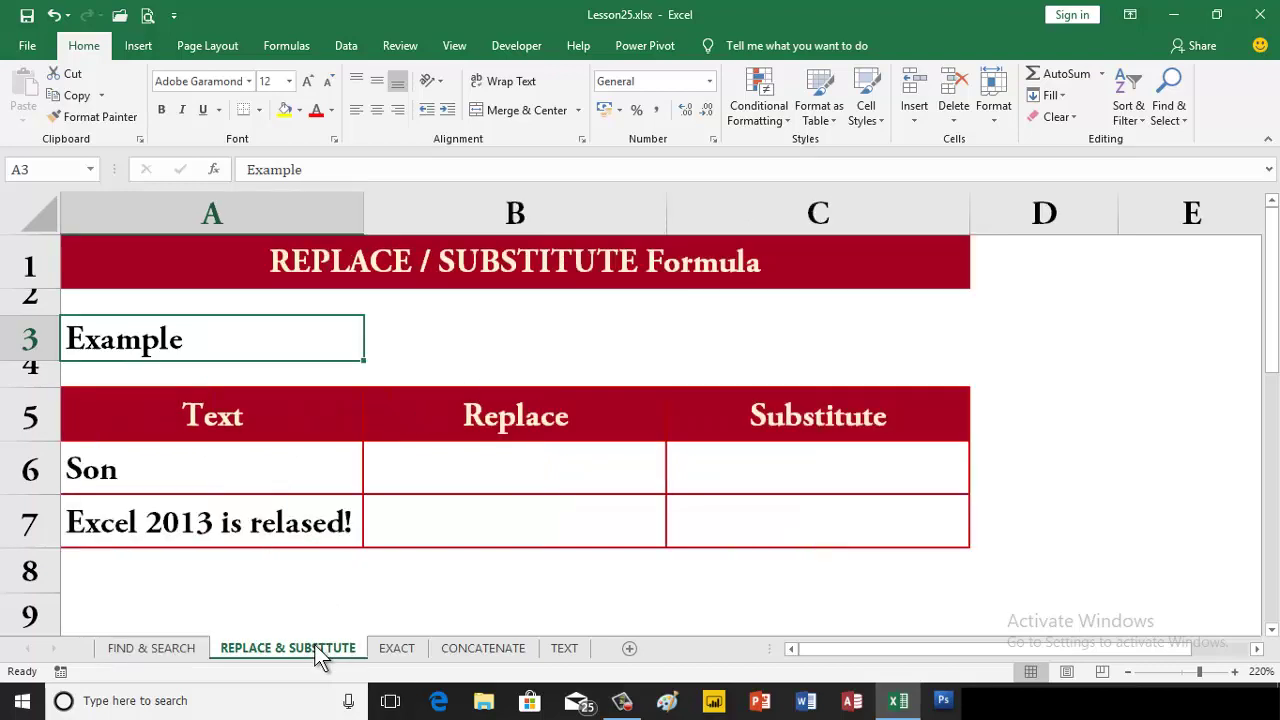
click(535, 472)
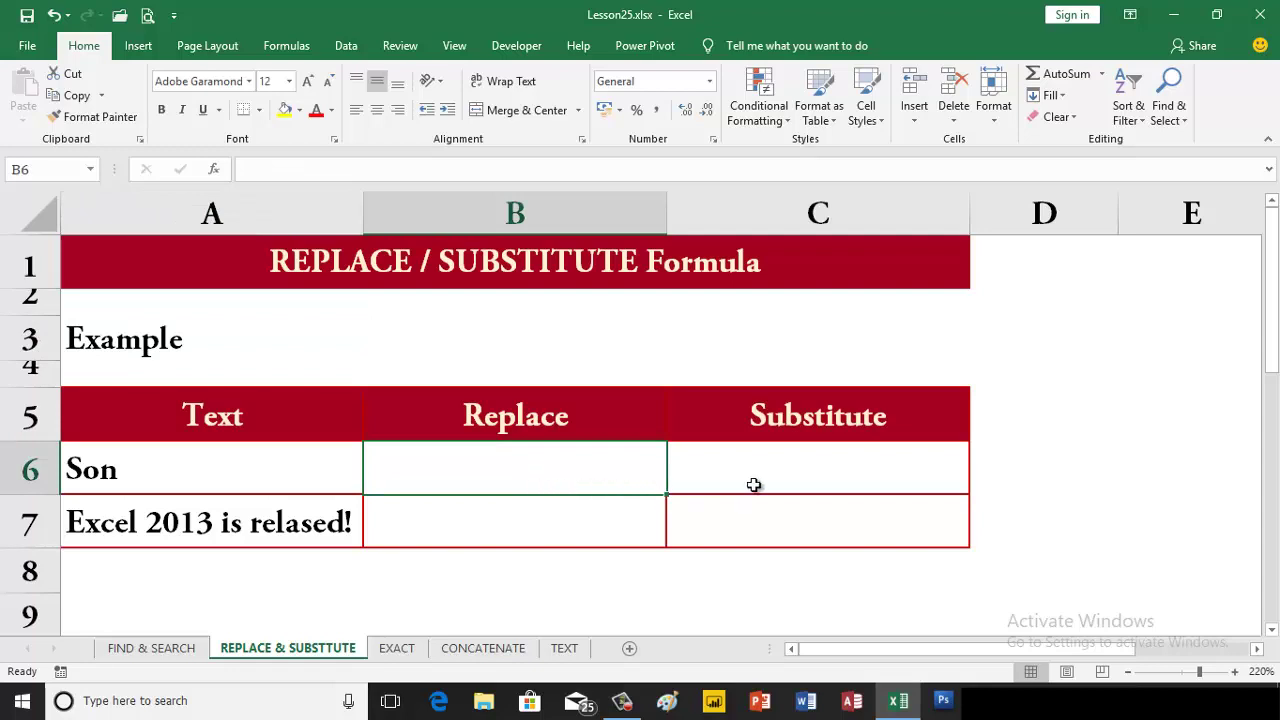
text(=r)
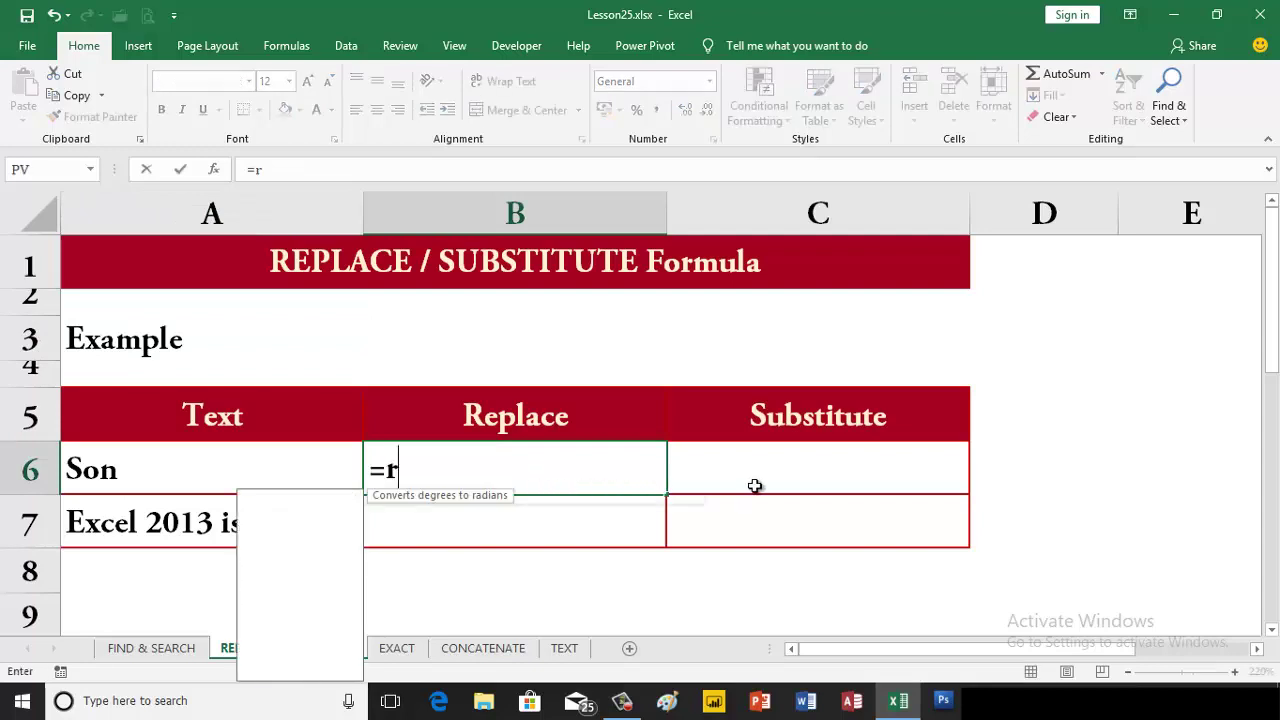
text(e)
key(Down)
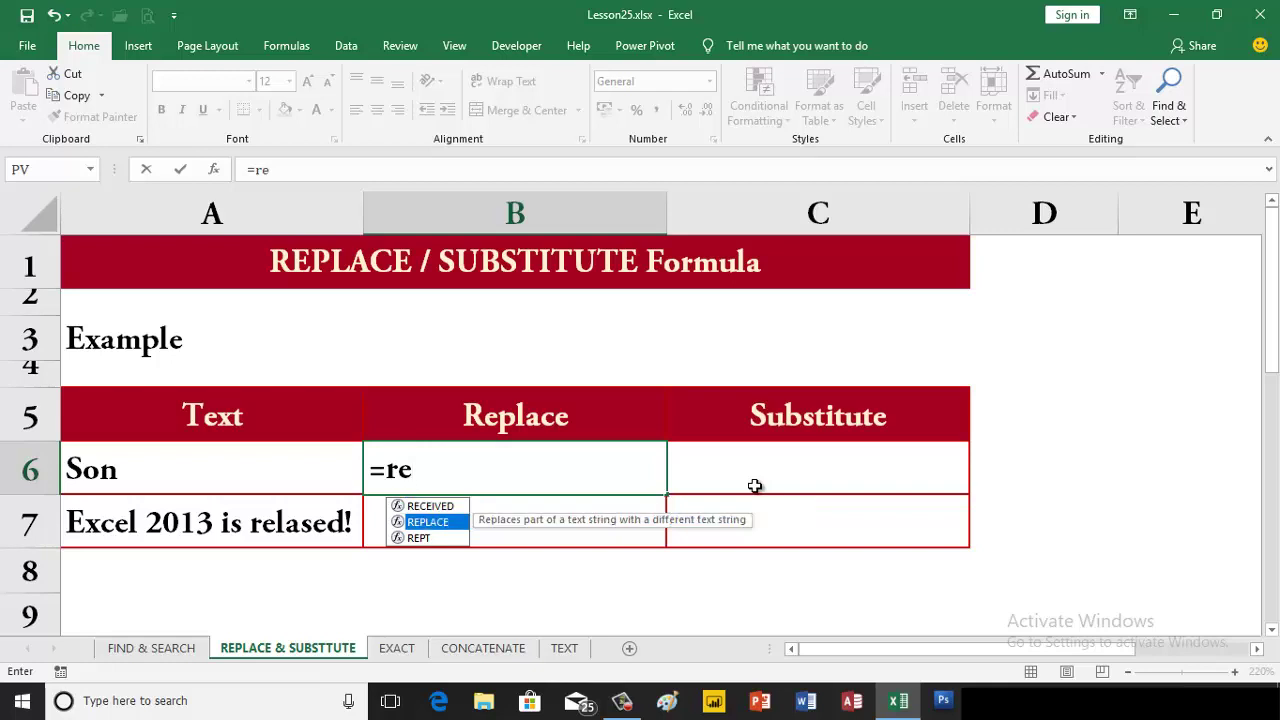
key(Tab)
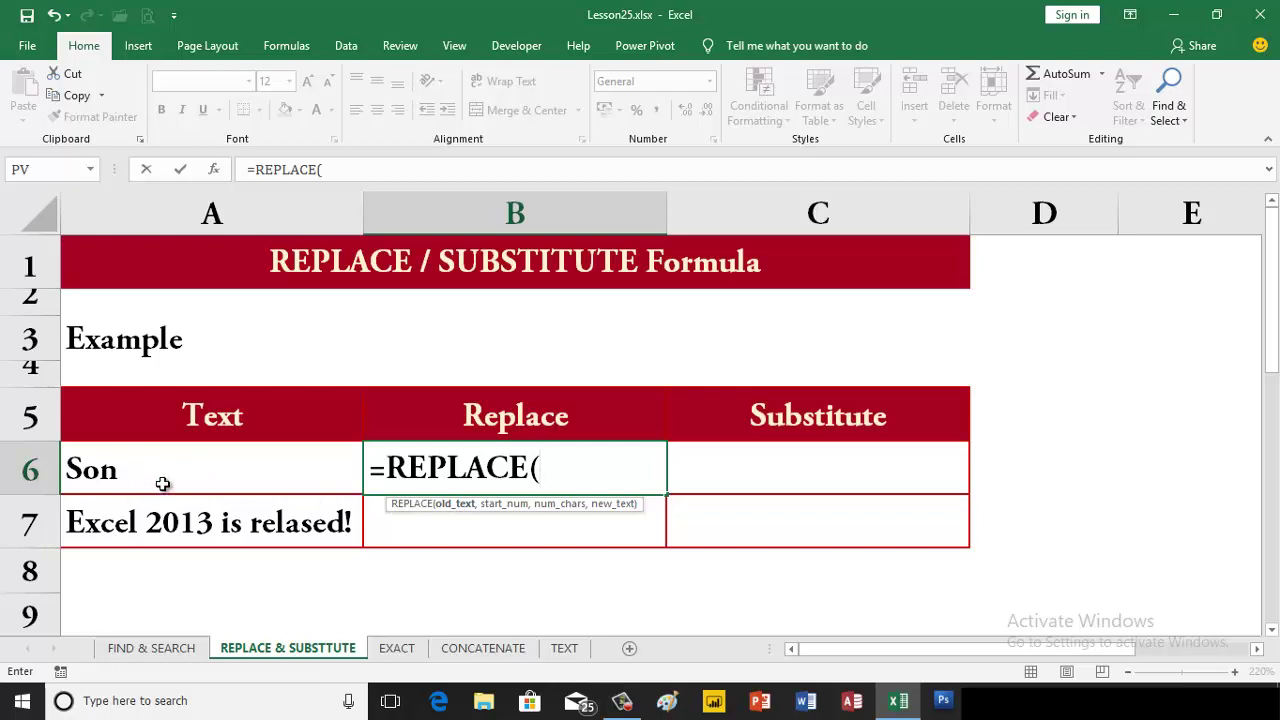
click(162, 482)
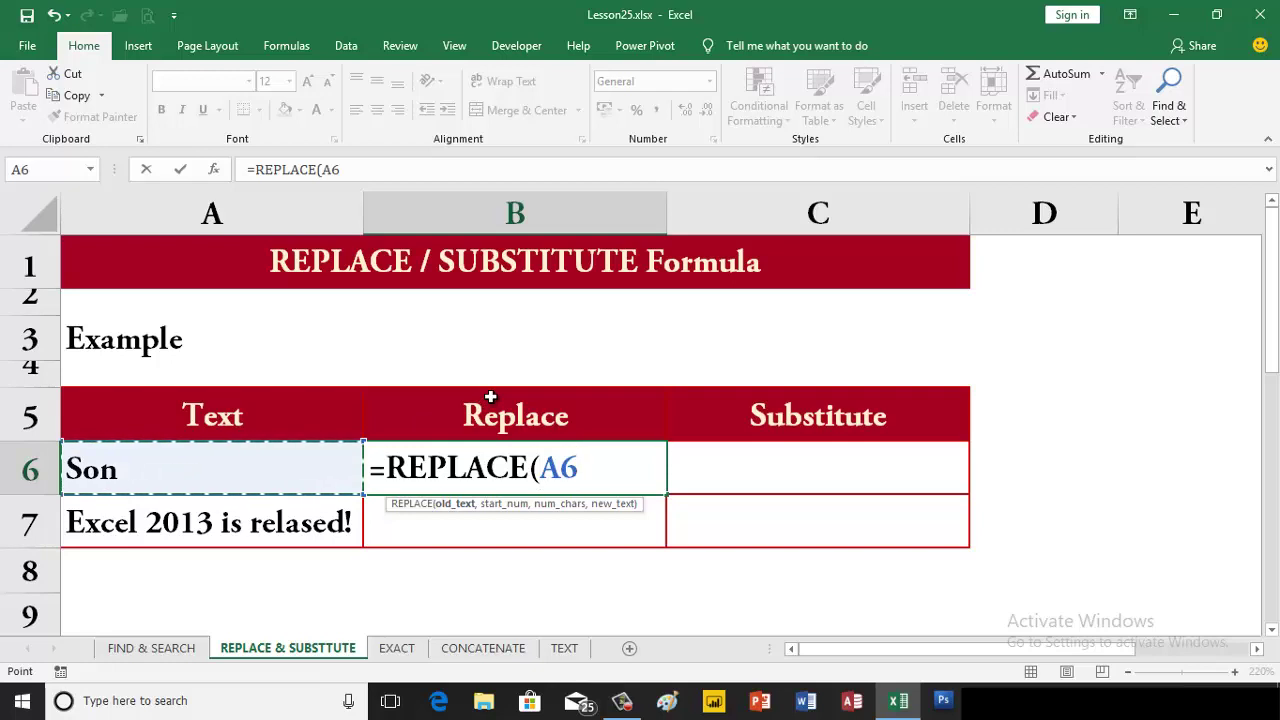
text(,)
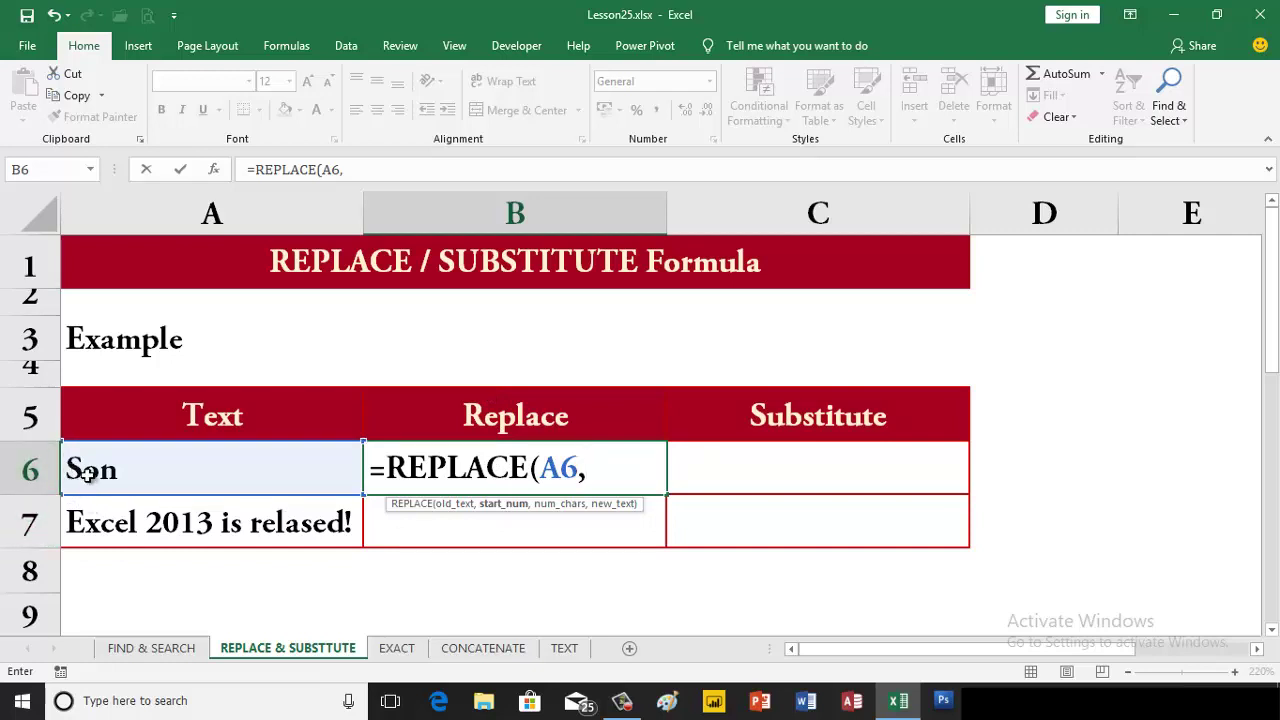
text(2)
text(,)
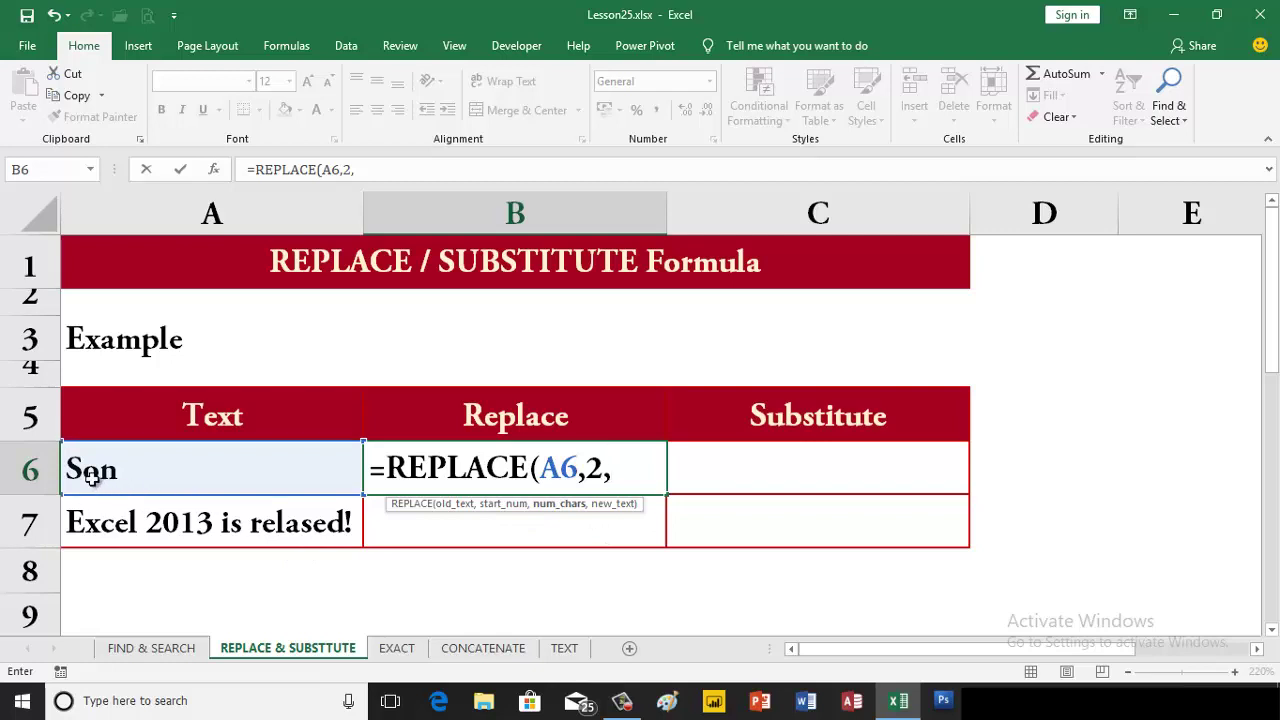
text(1)
text(,)
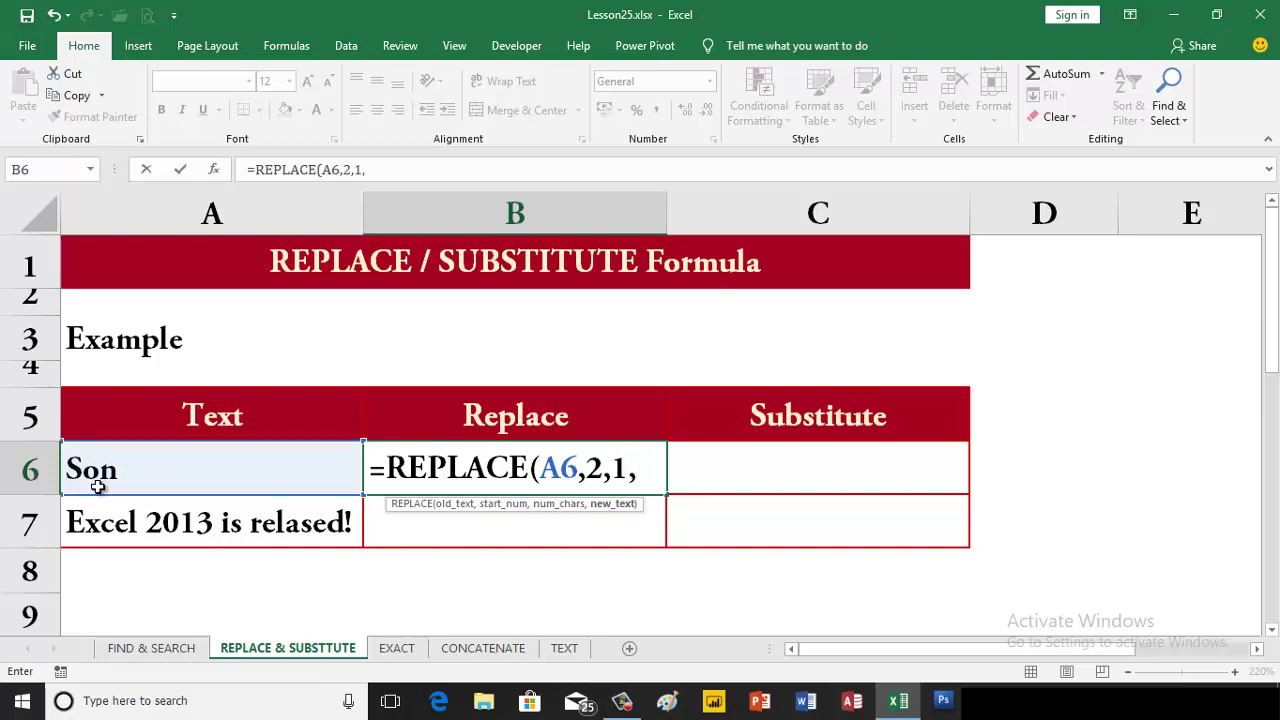
text(")
text(u")
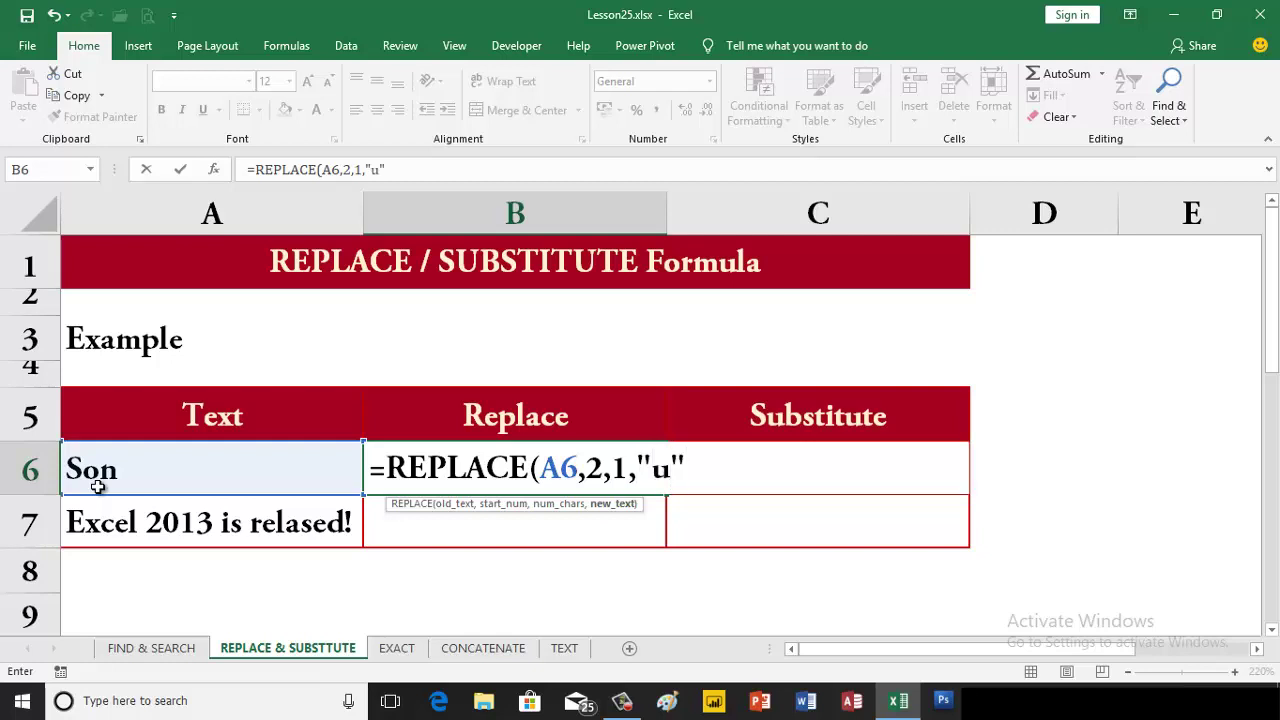
key(Return)
key(Up)
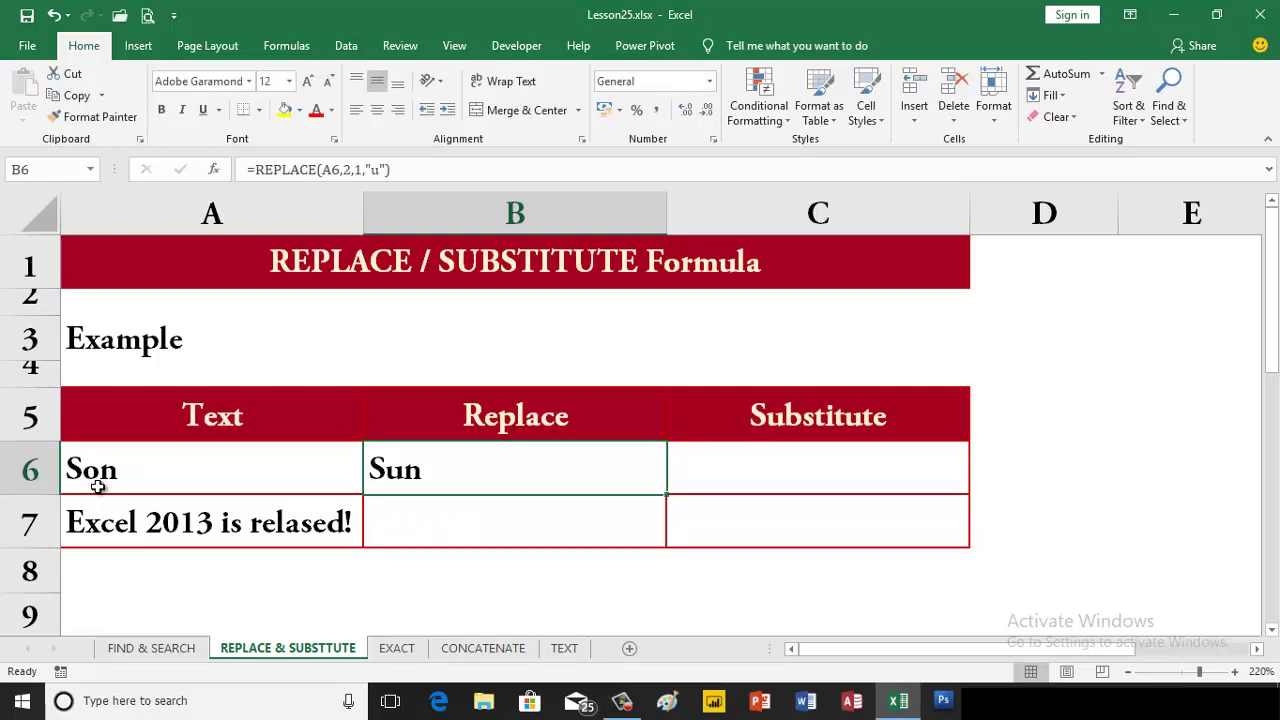
click(452, 528)
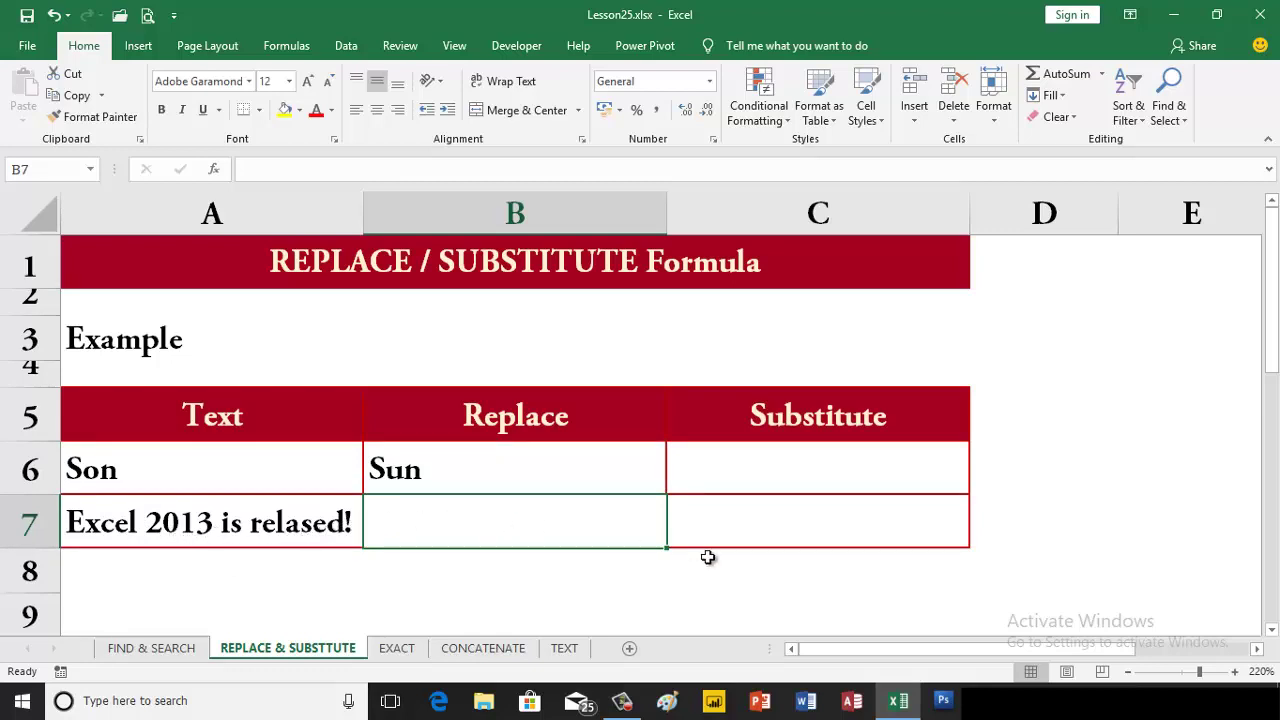
Enter =REPLACE(A7,7,4,2016) in B7, producing Excel 2016 is relased!
text(=r)
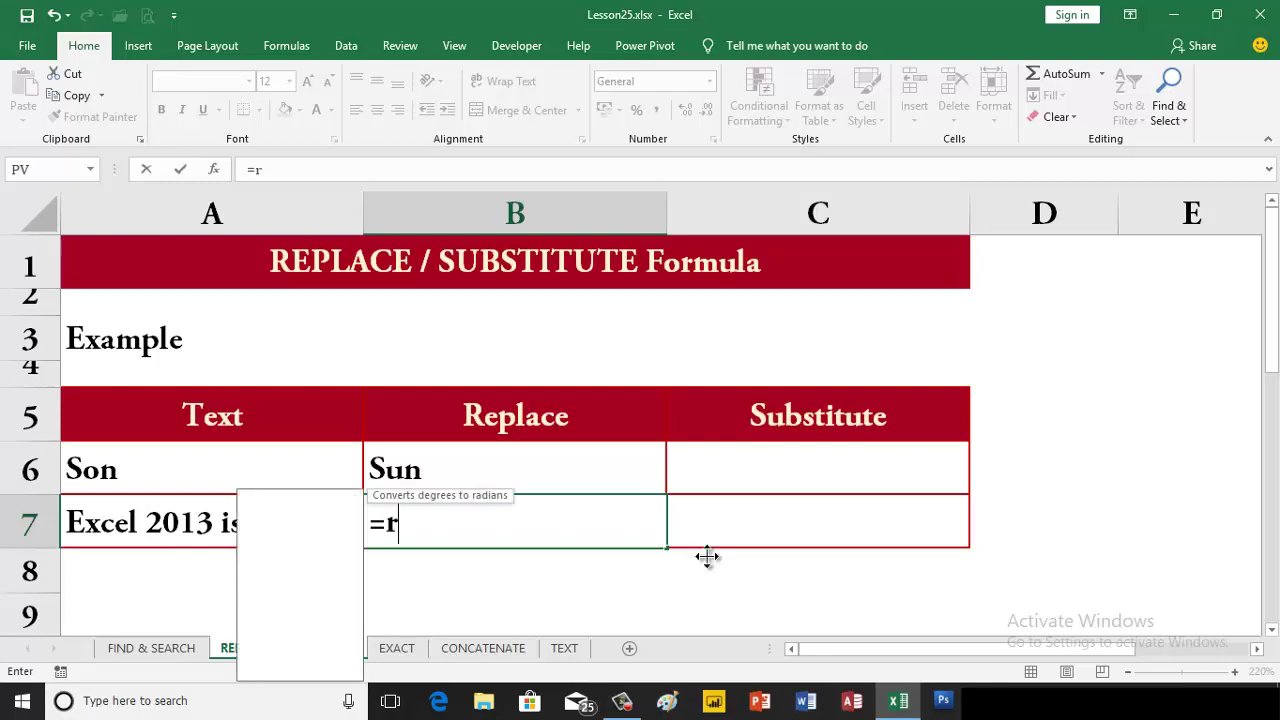
text(ep)
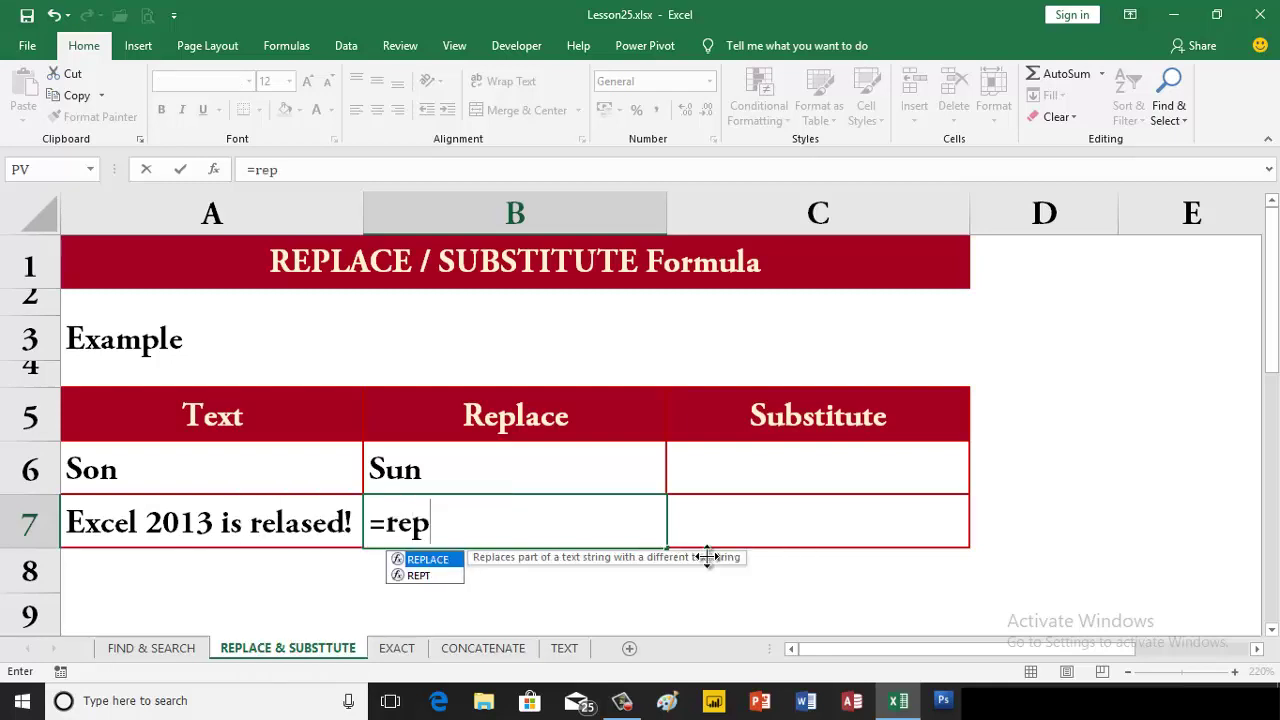
key(Tab)
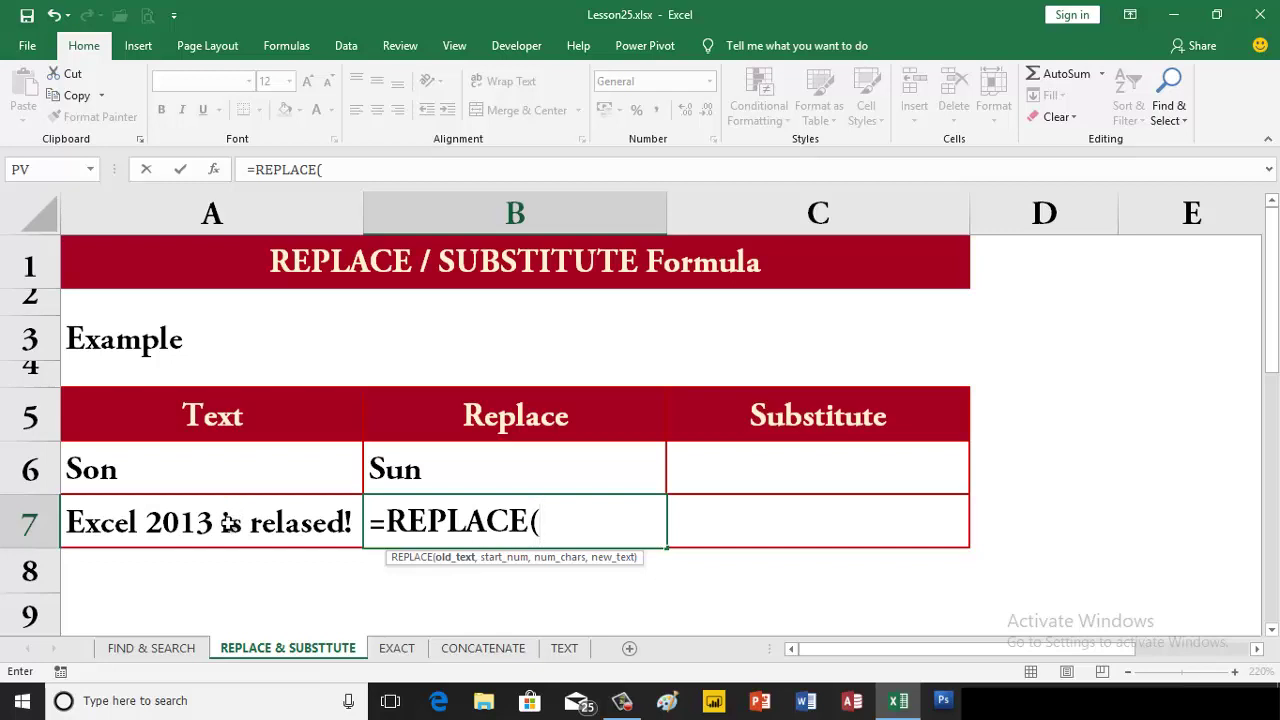
click(228, 522)
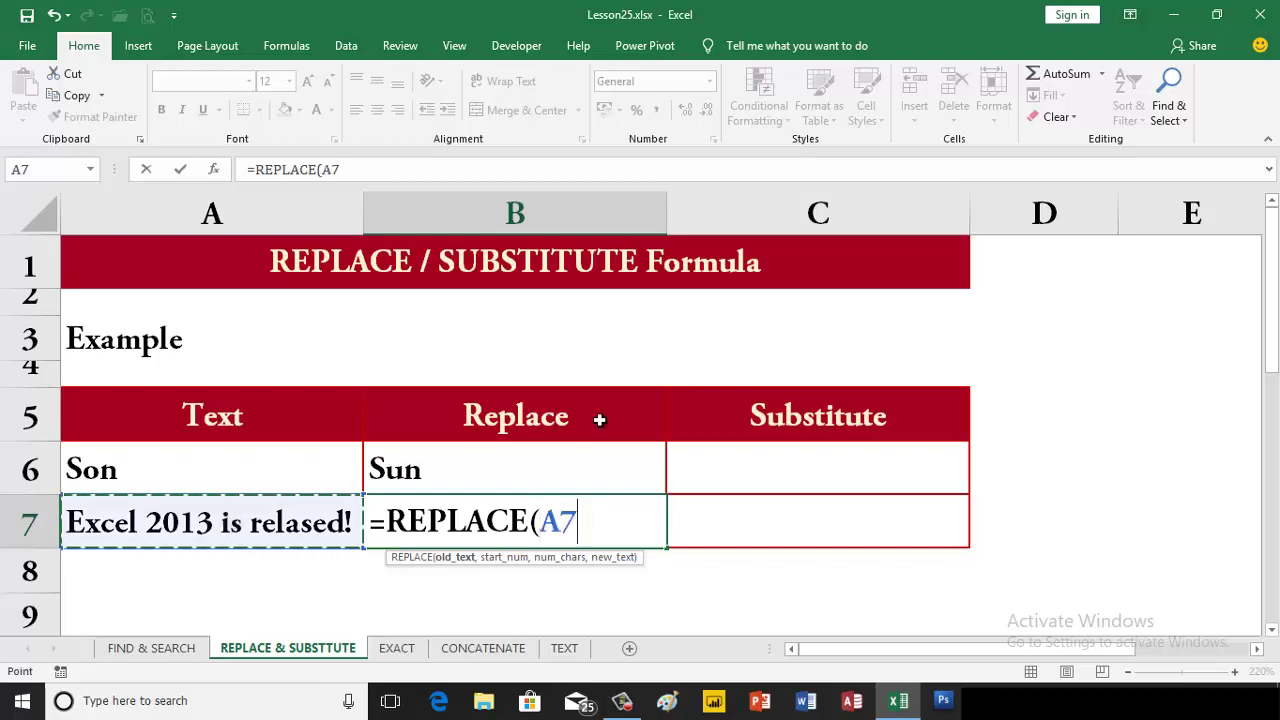
text(,)
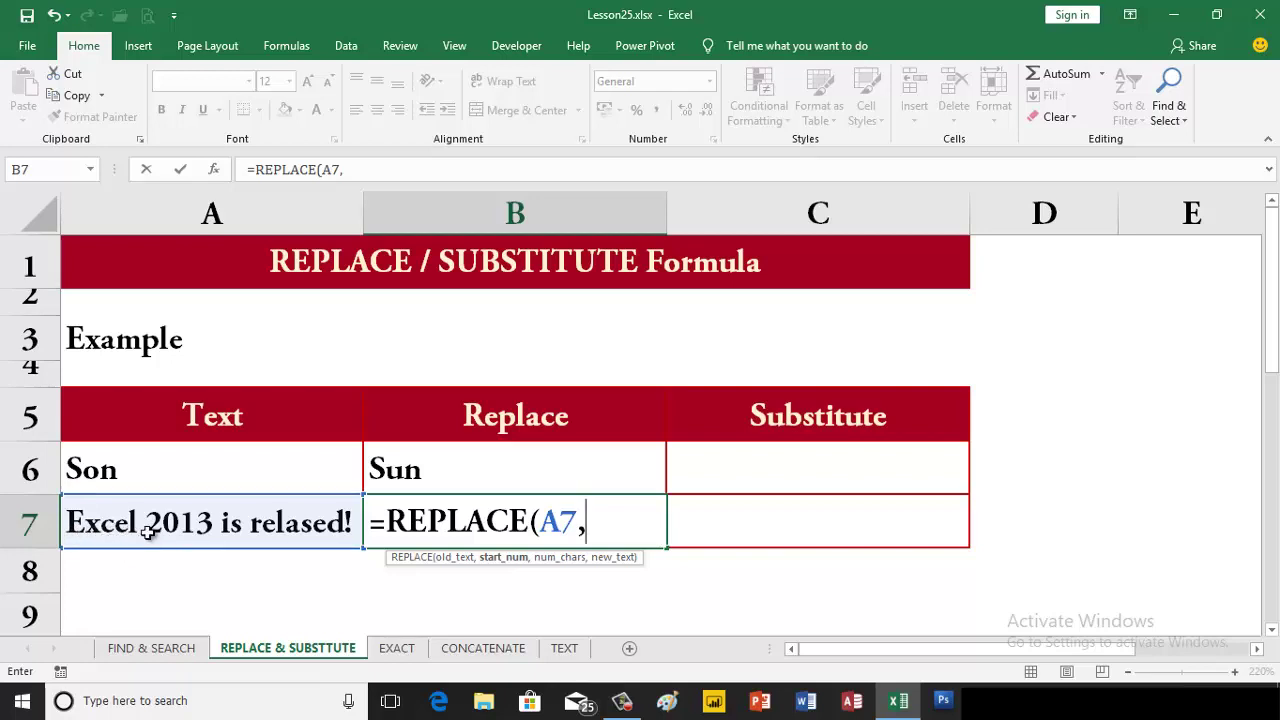
text(7)
text(,)
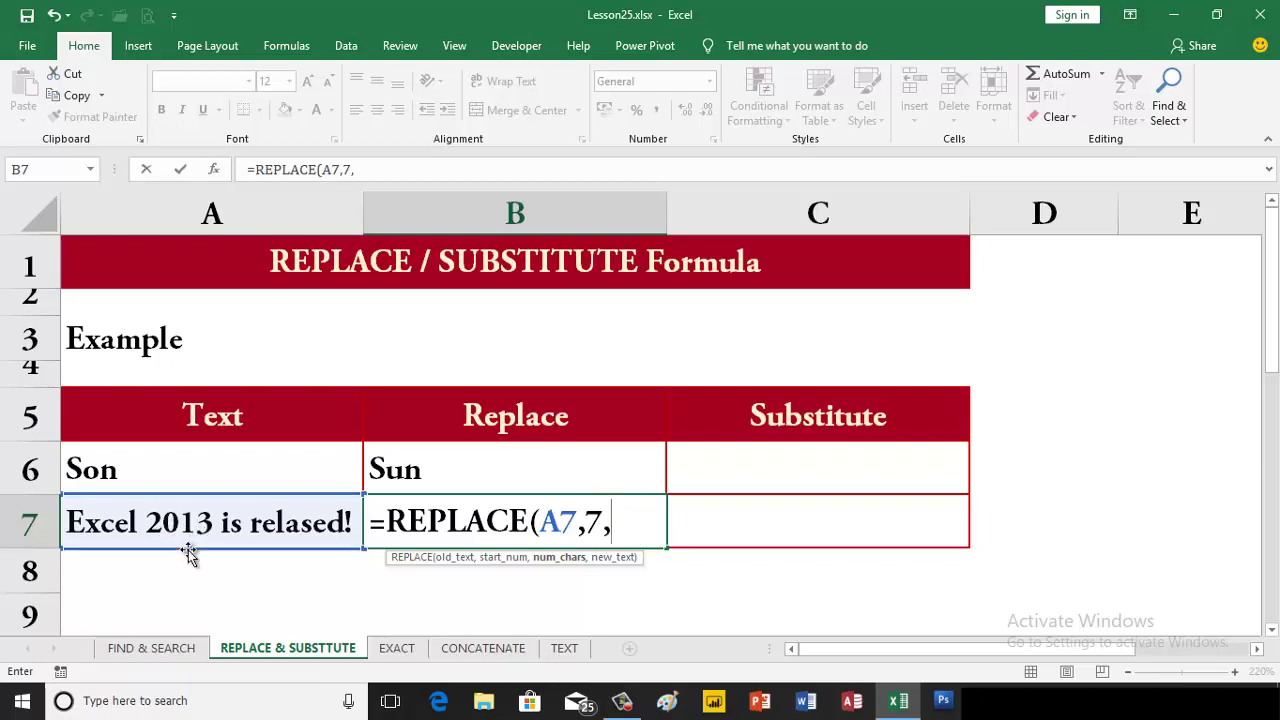
text(4)
text(,)
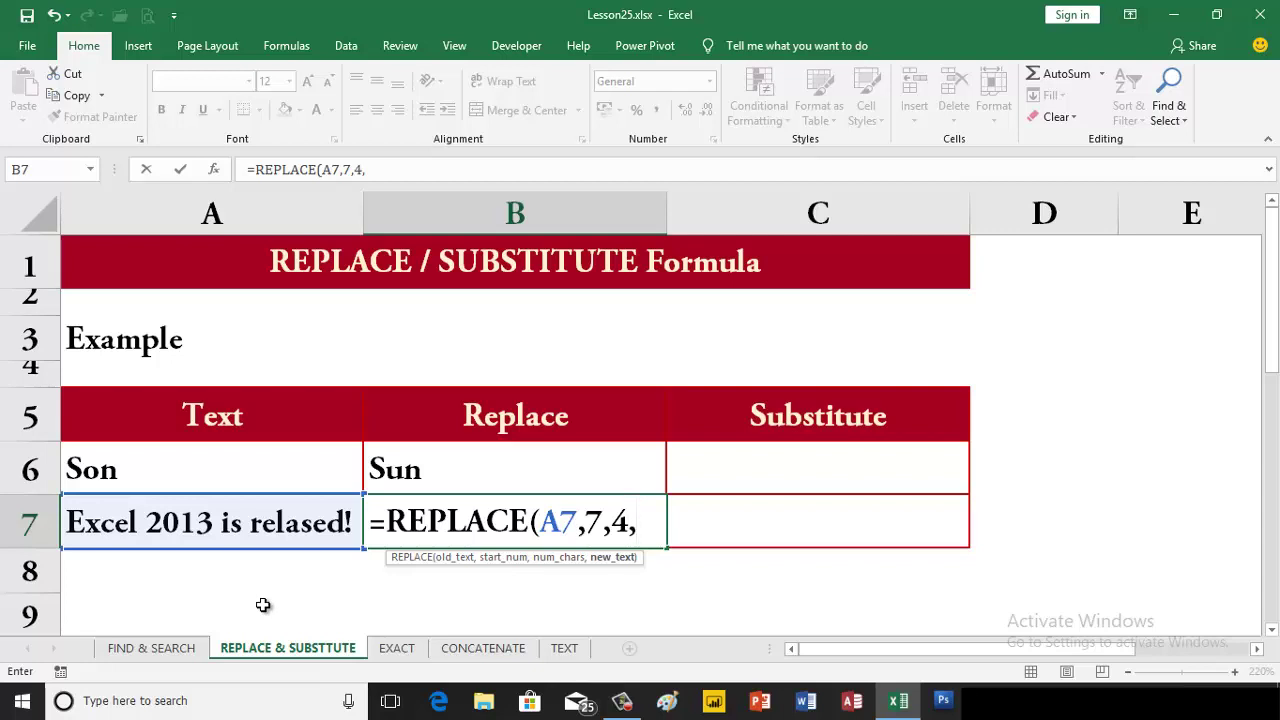
text(201)
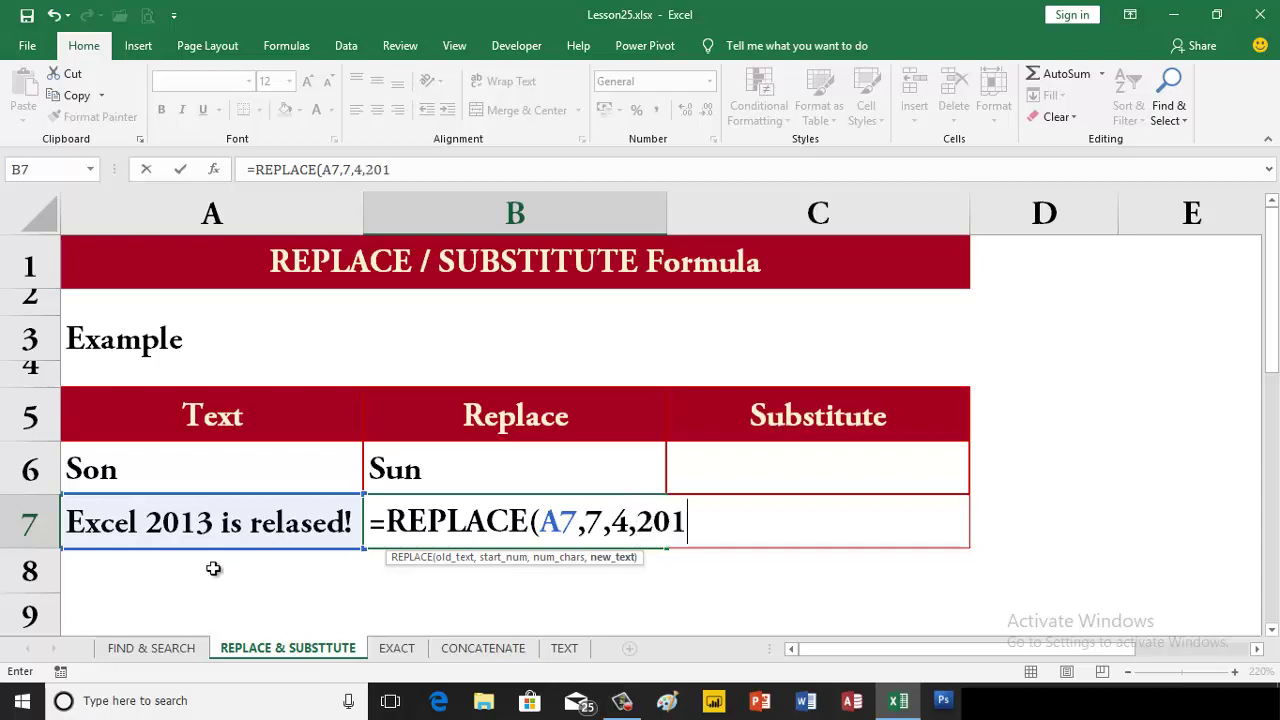
text(6)
key(Return)
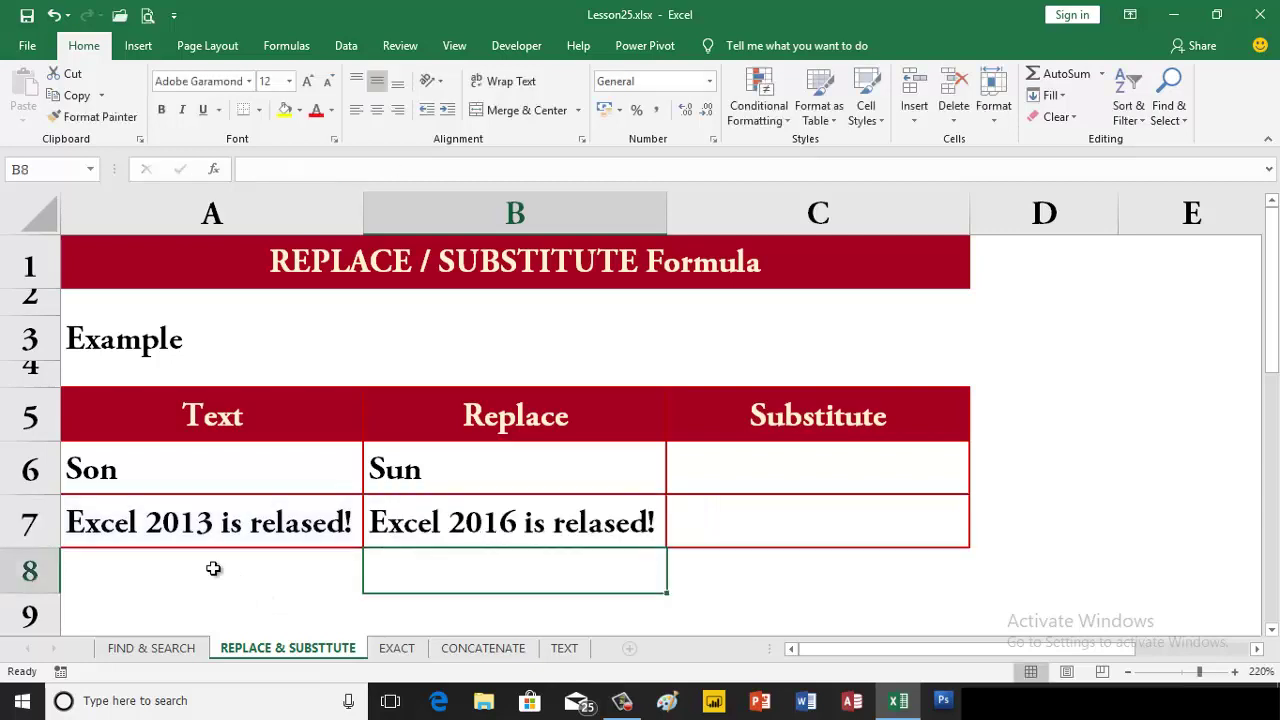
key(Up)
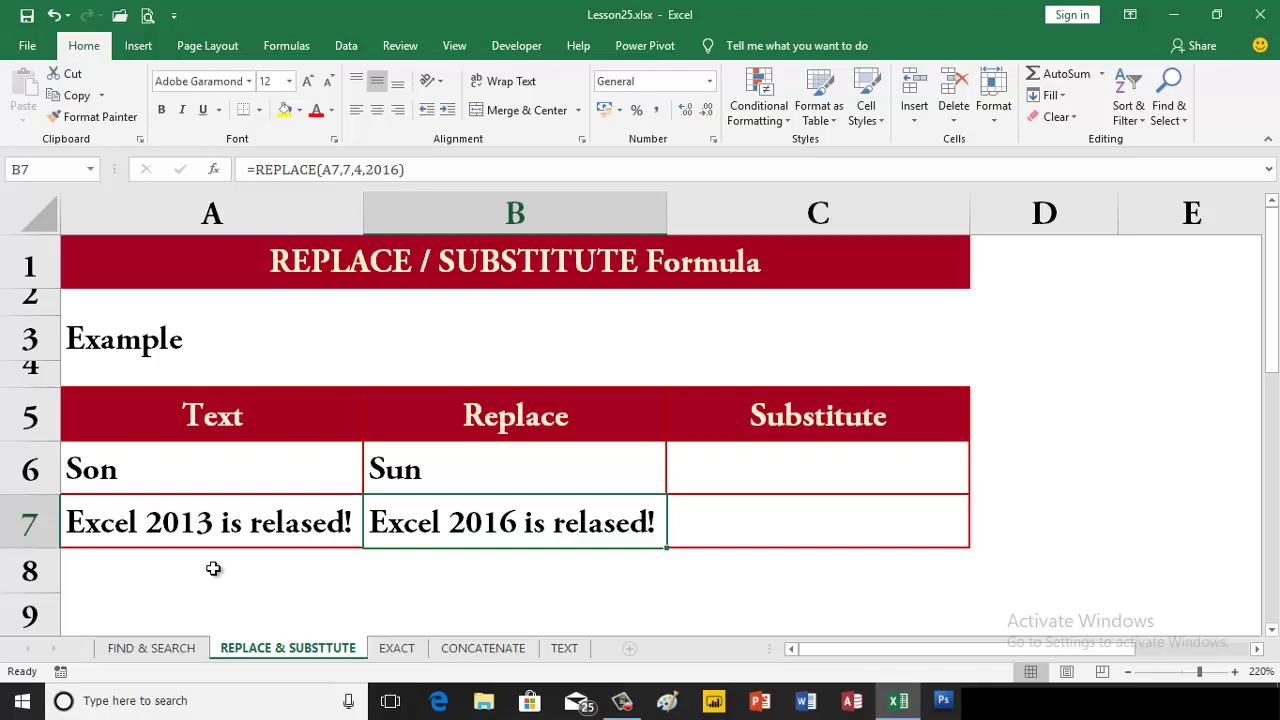
Enter =SUBSTITUTE(A6,"o","u") in C6 to turn Son into Sun
click(446, 478)
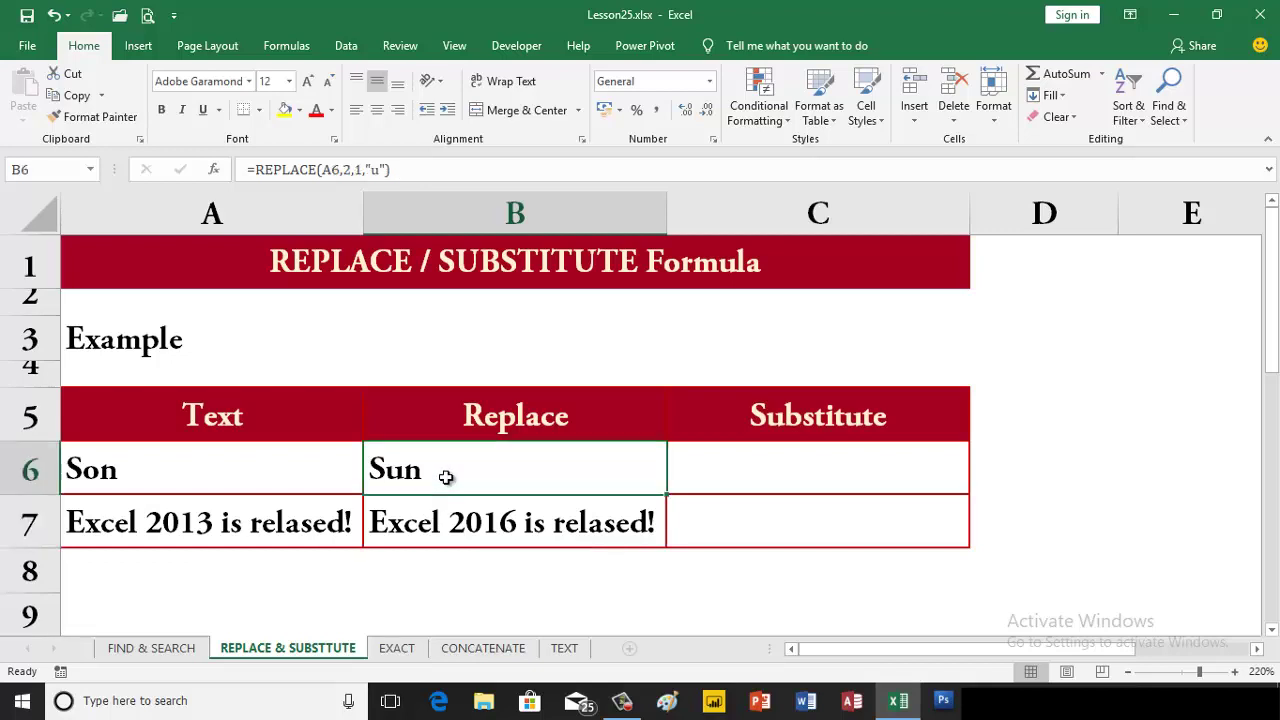
click(739, 481)
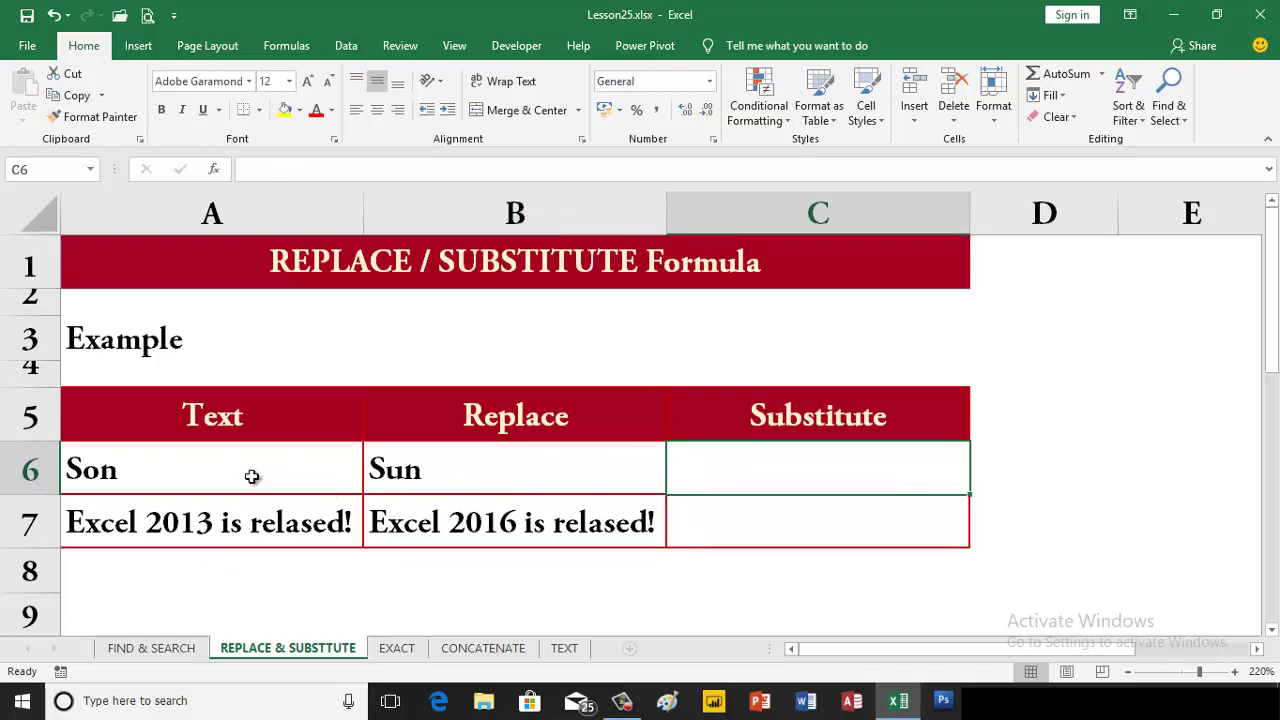
click(252, 477)
click(703, 482)
text(=su)
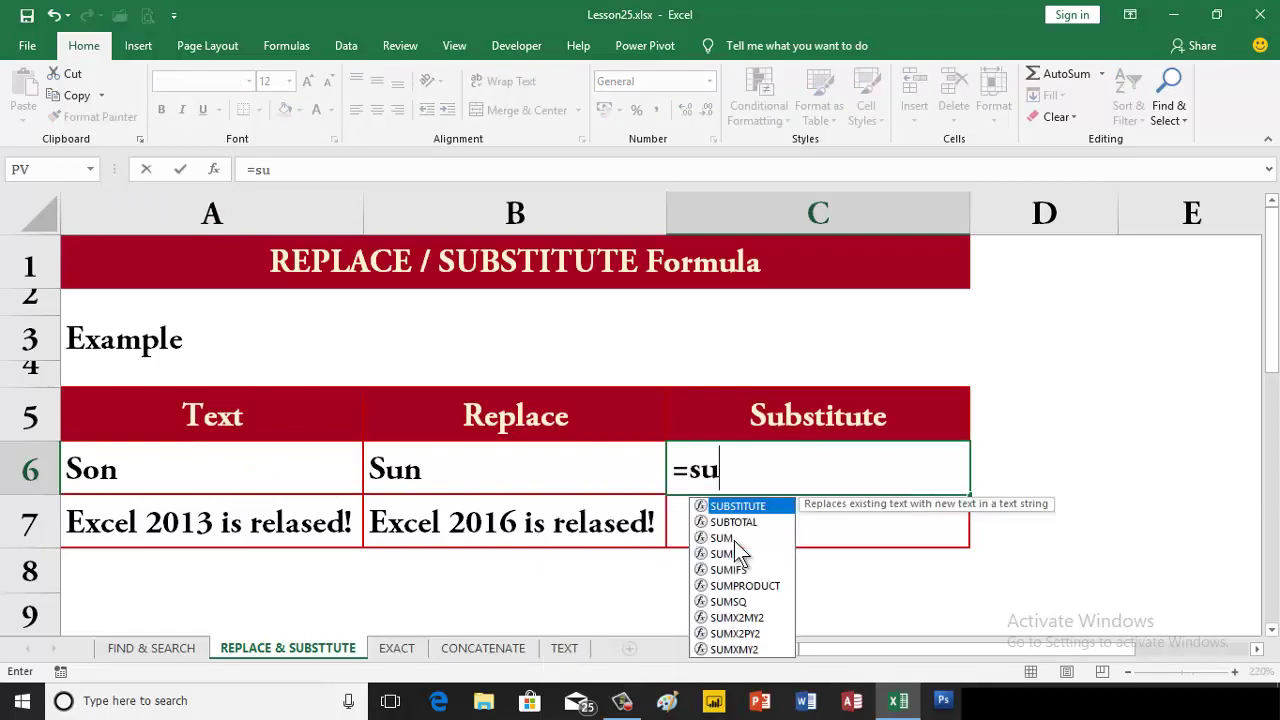
text(b)
key(Tab)
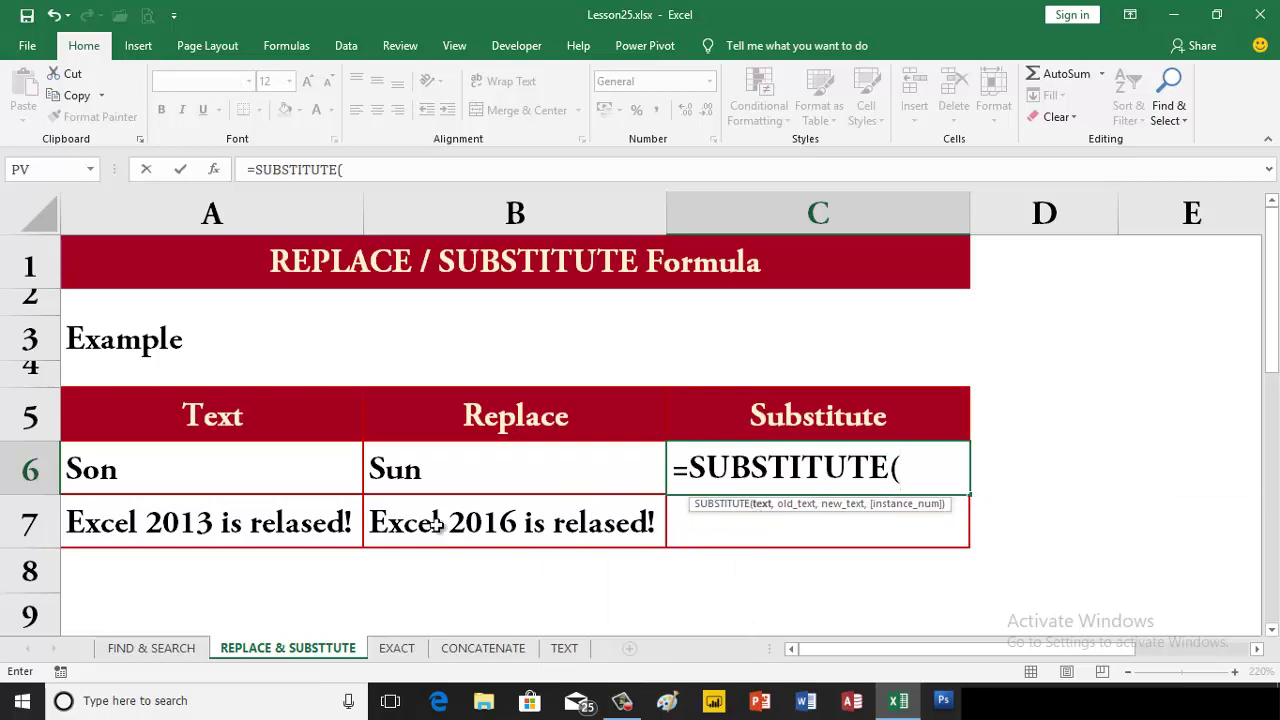
click(202, 474)
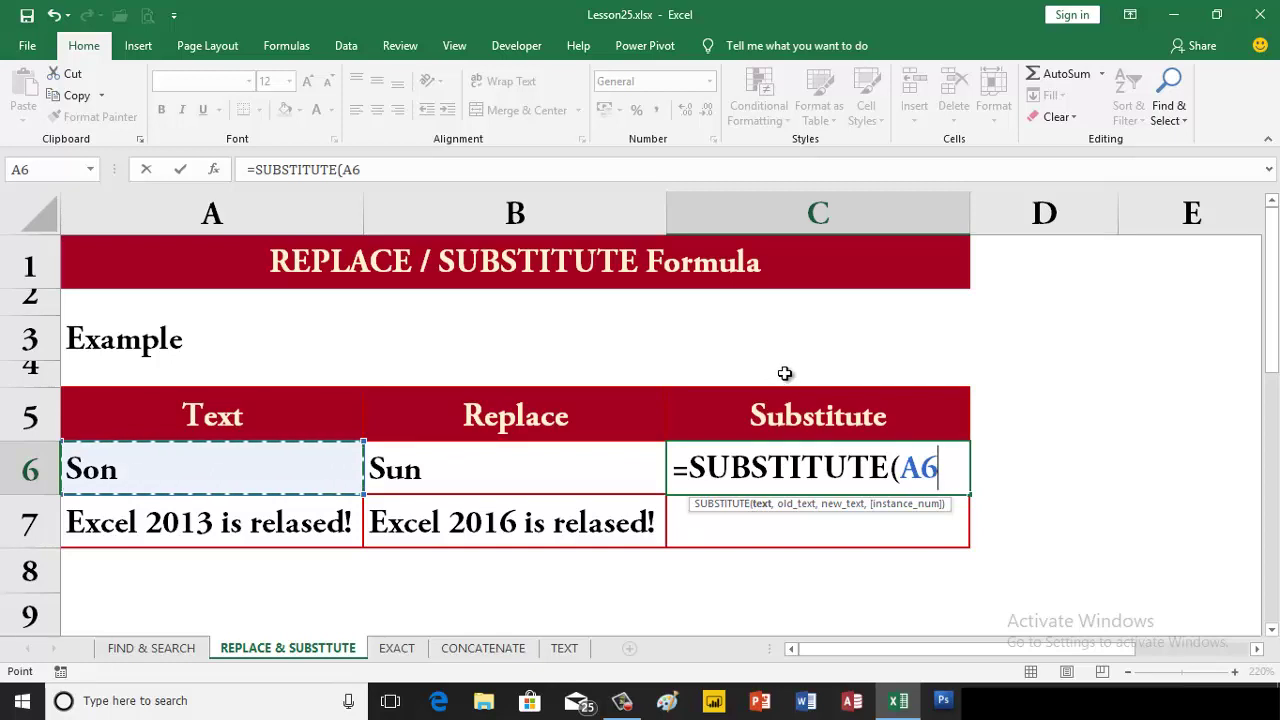
text(,)
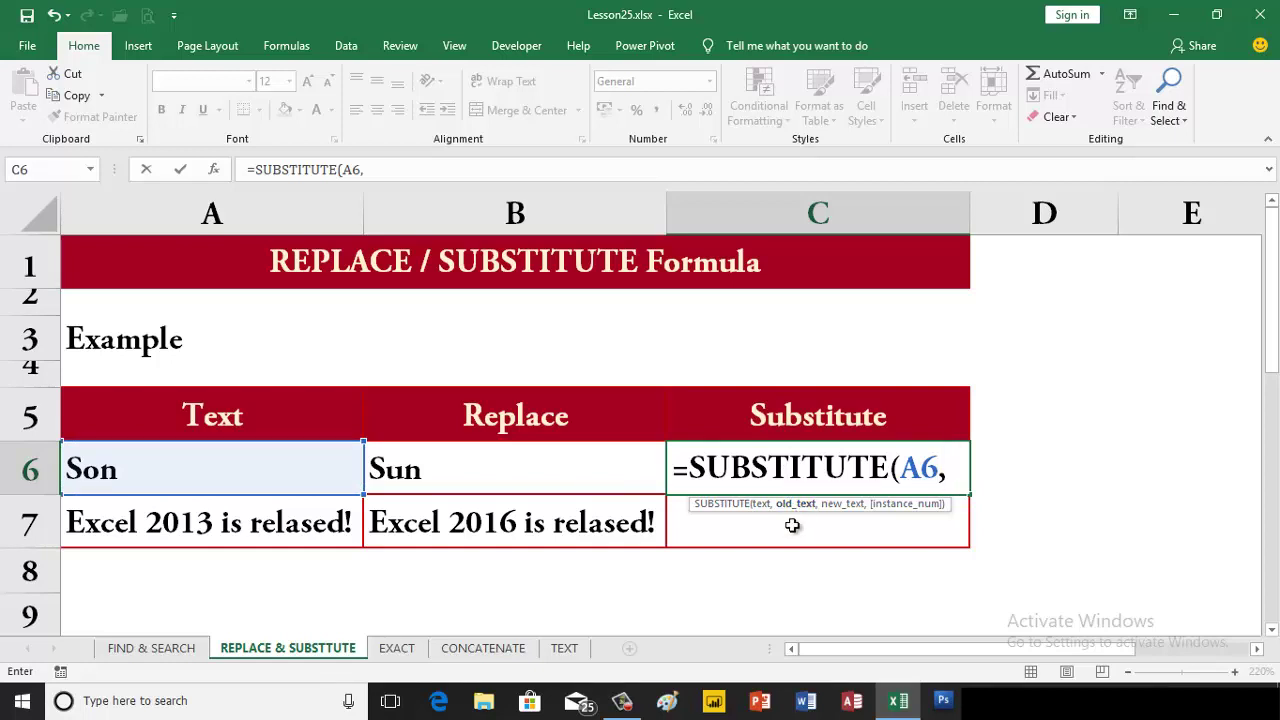
text("o)
text(")
text(,)
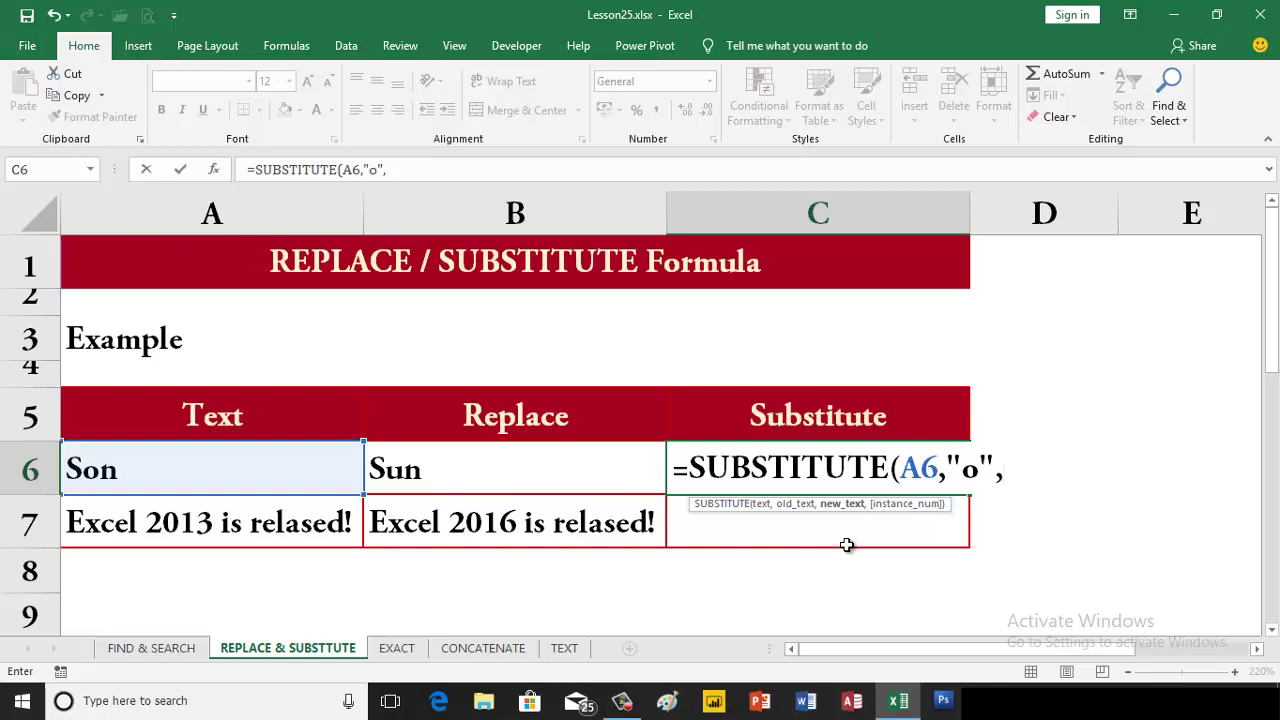
text(u")
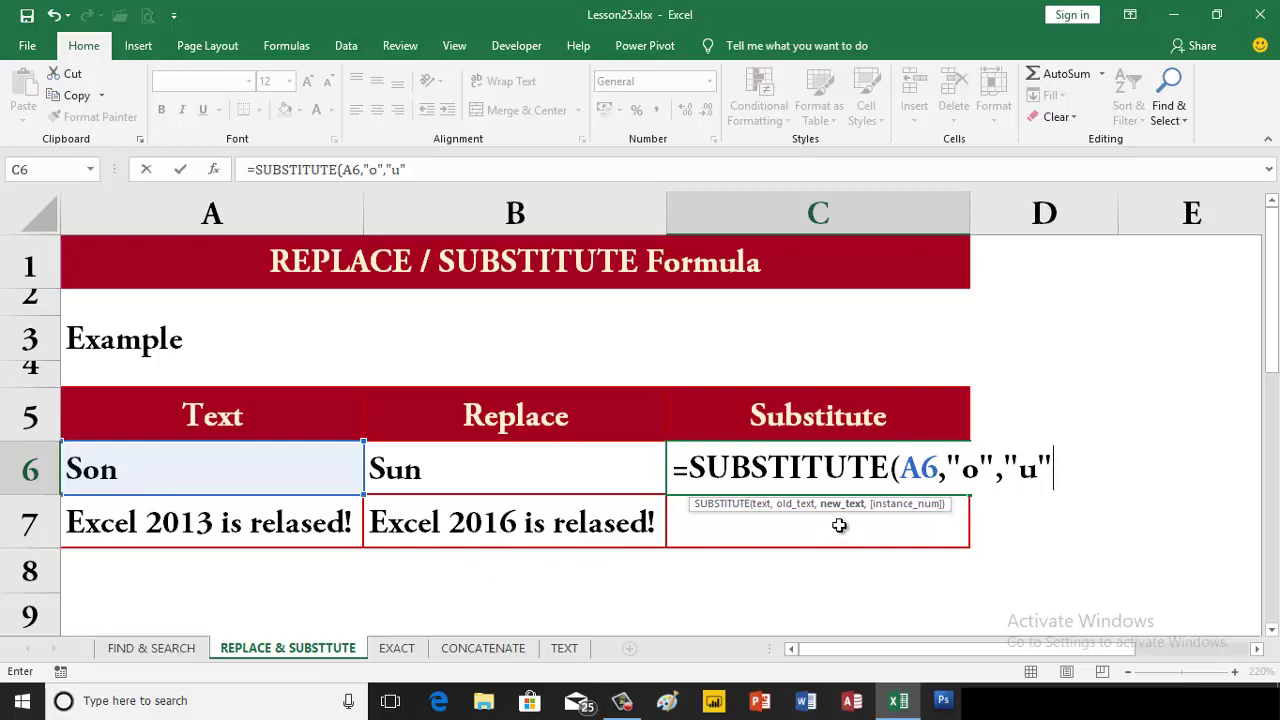
key(Return)
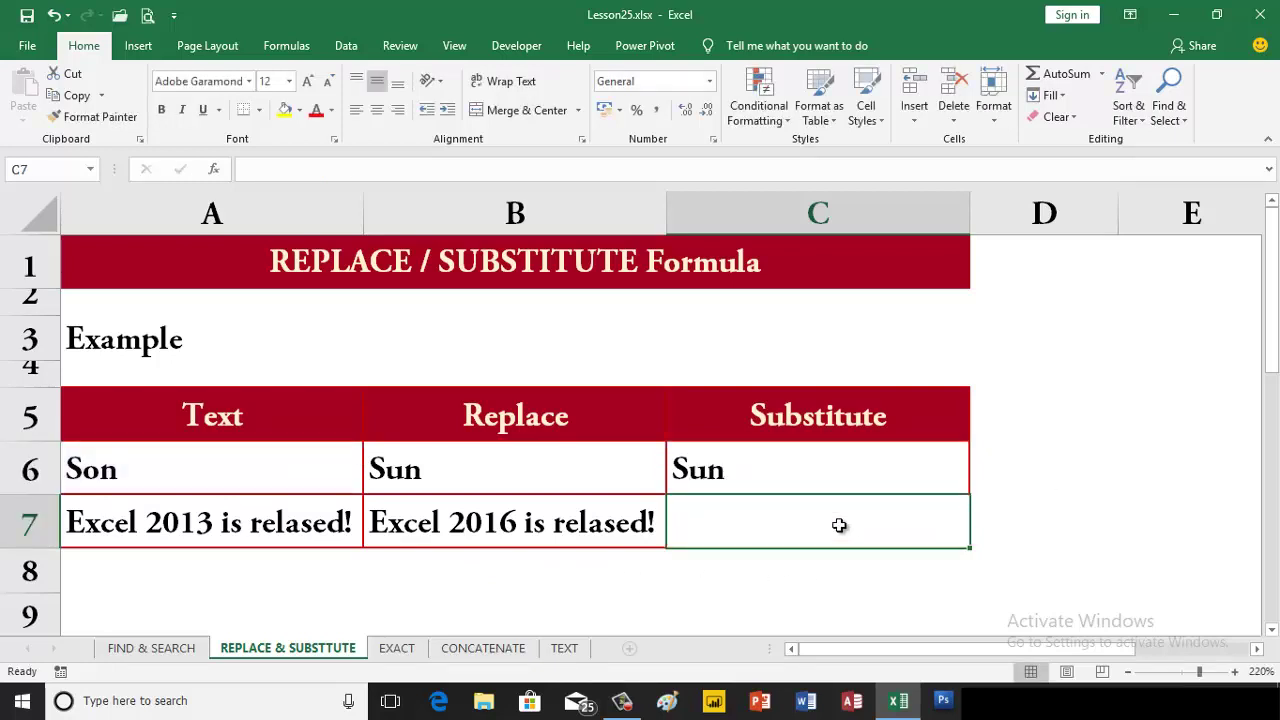
Enter =SUBSTITUTE(A7,2013,2016) in C7, producing Excel 2016 is relased!
click(810, 476)
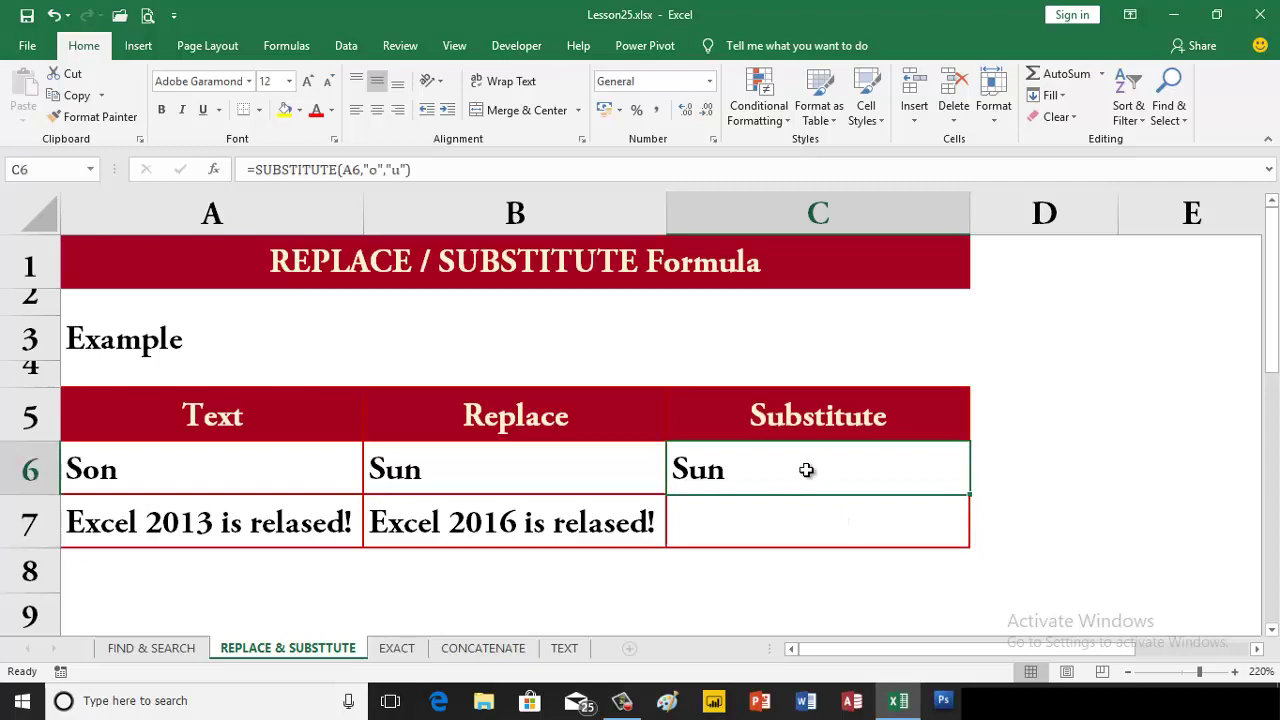
click(805, 522)
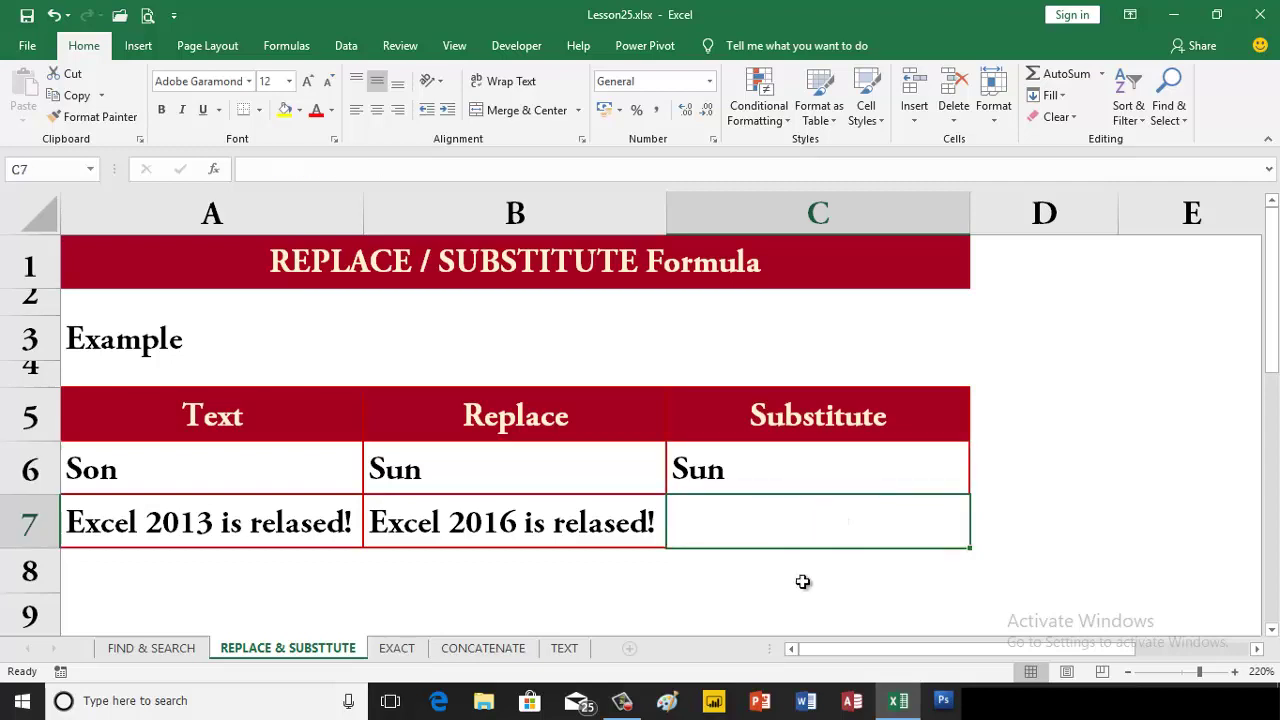
text(=r)
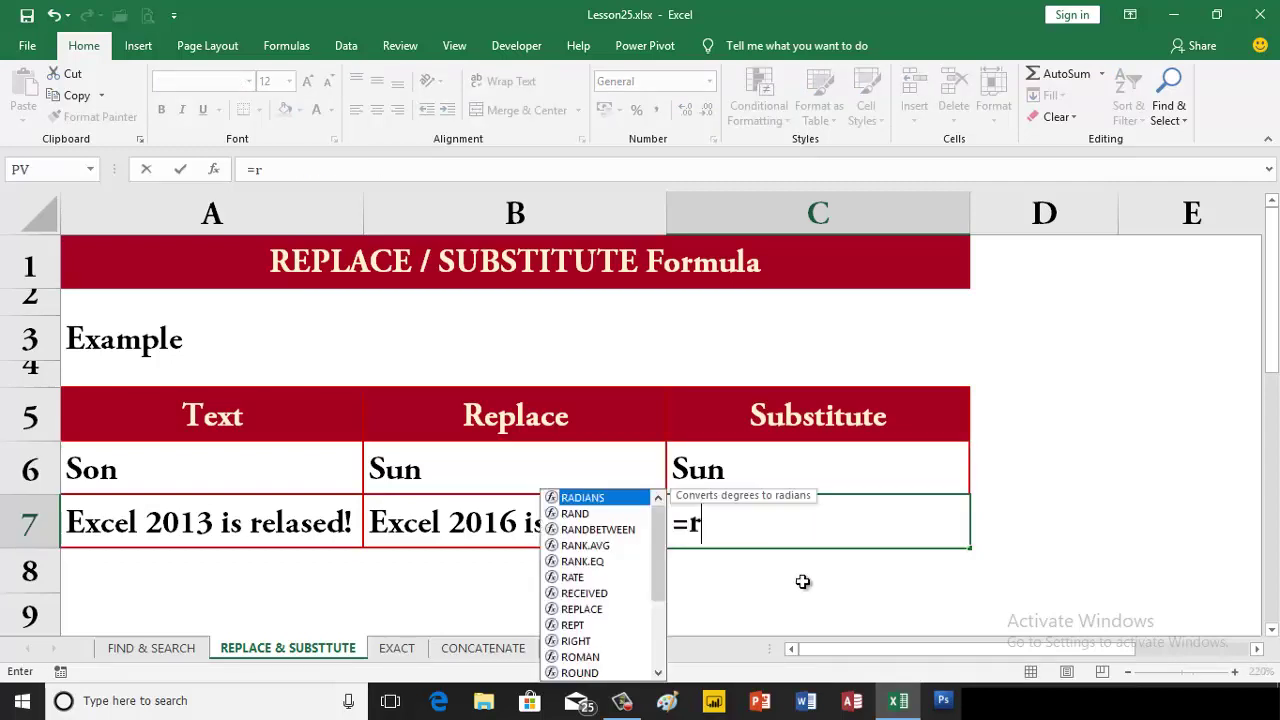
text(s)
key(BackSpace)
key(BackSpace)
text(su)
key(Tab)
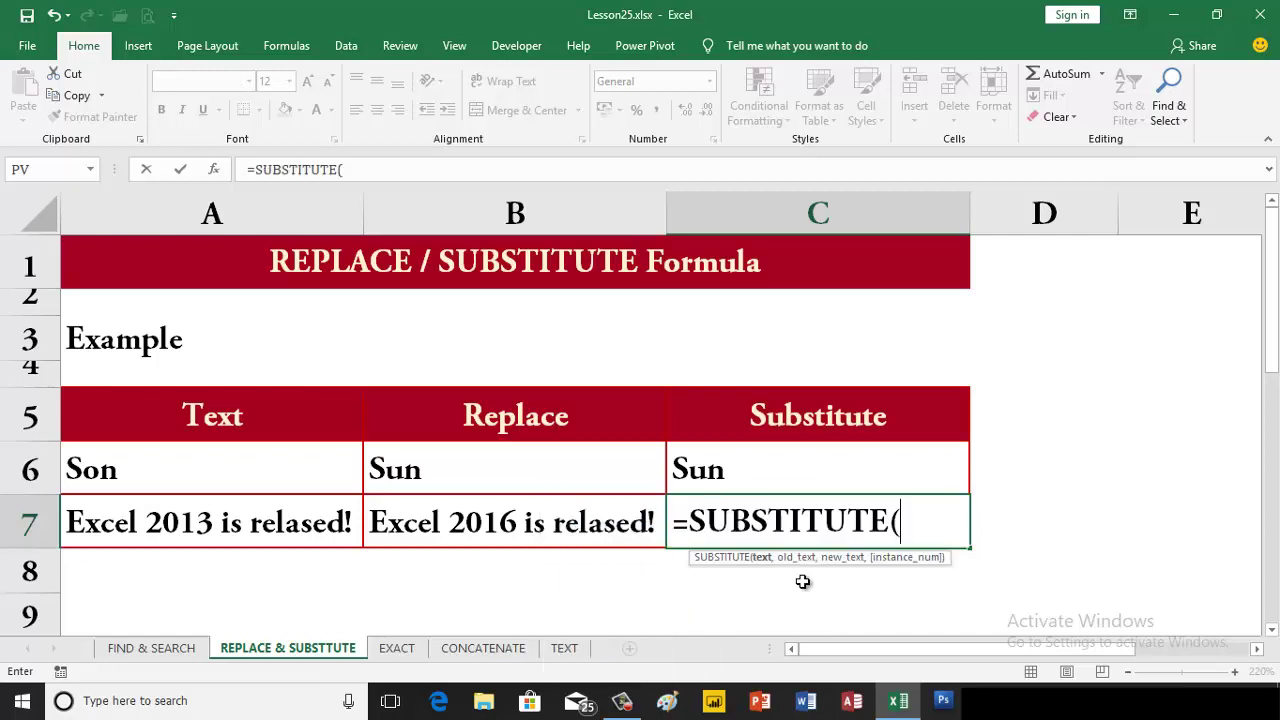
click(199, 532)
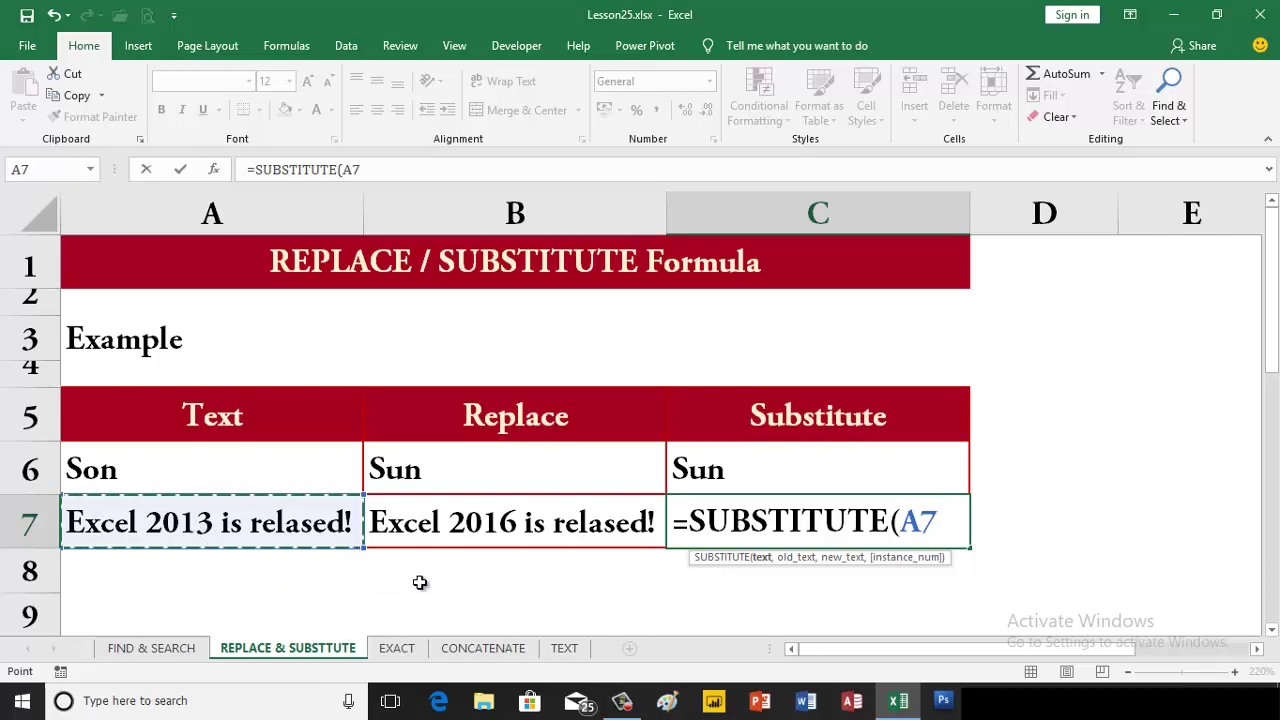
text(,)
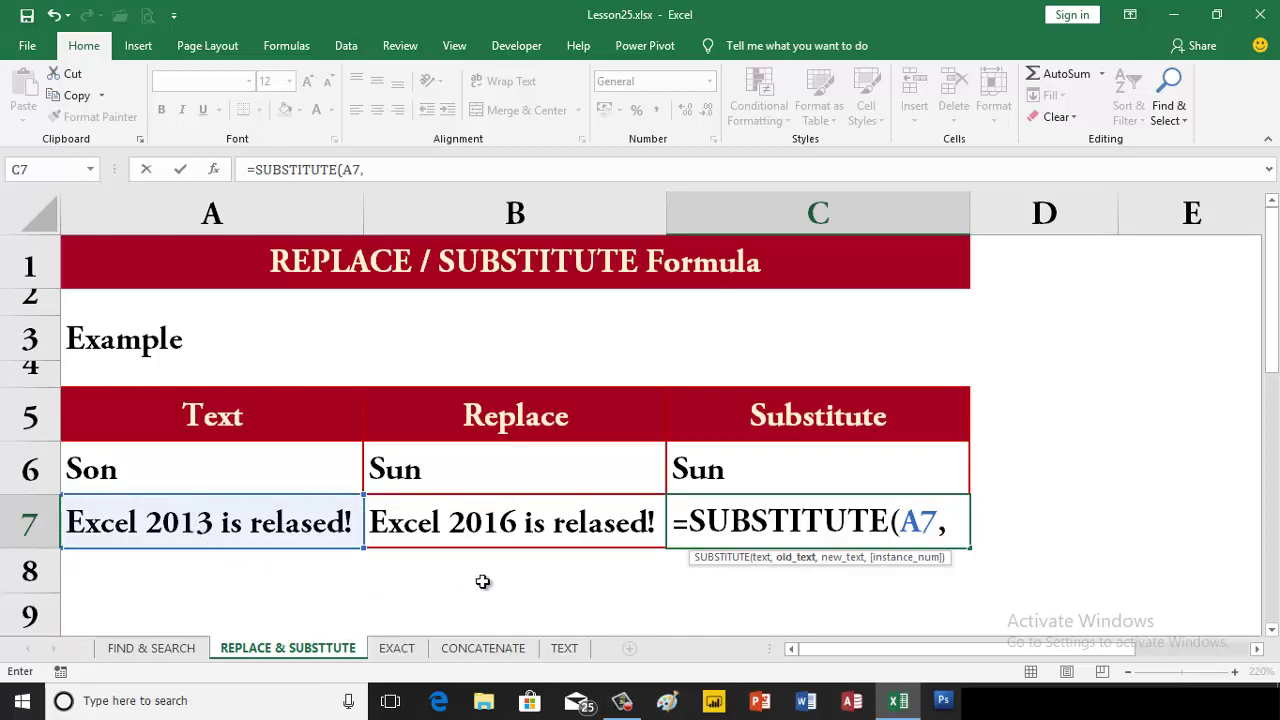
text(")
text(20)
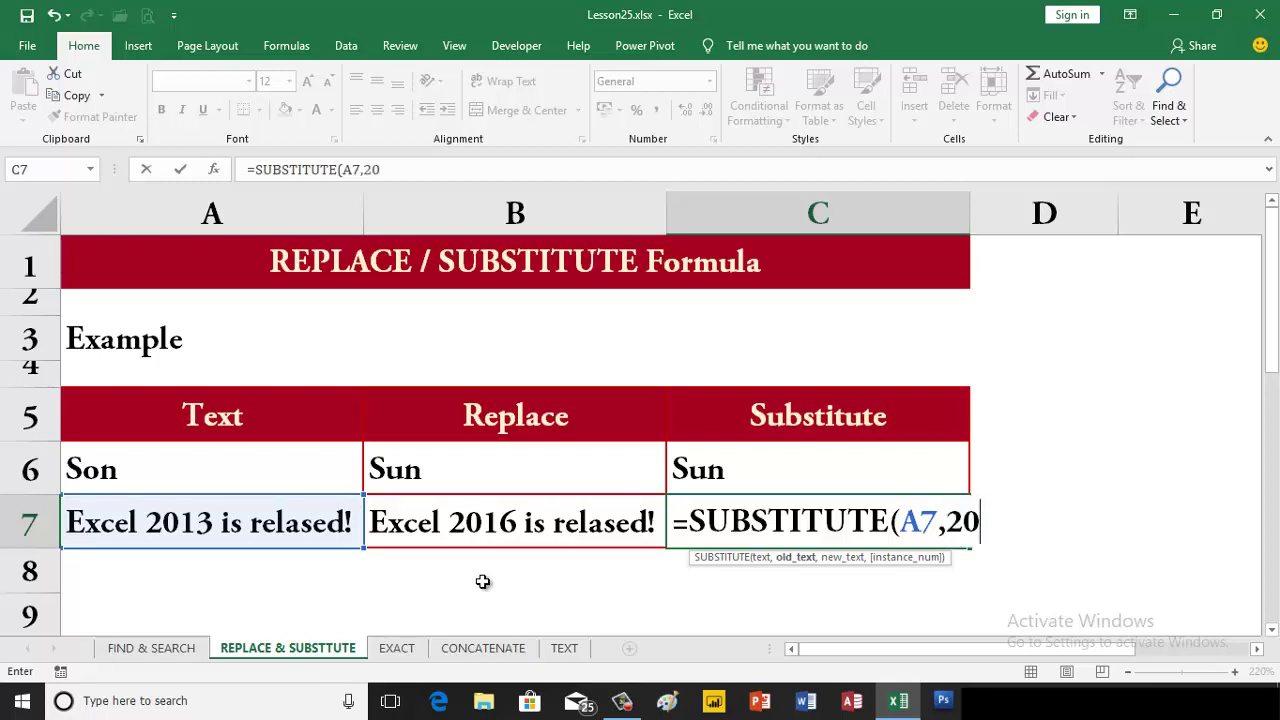
text(13,)
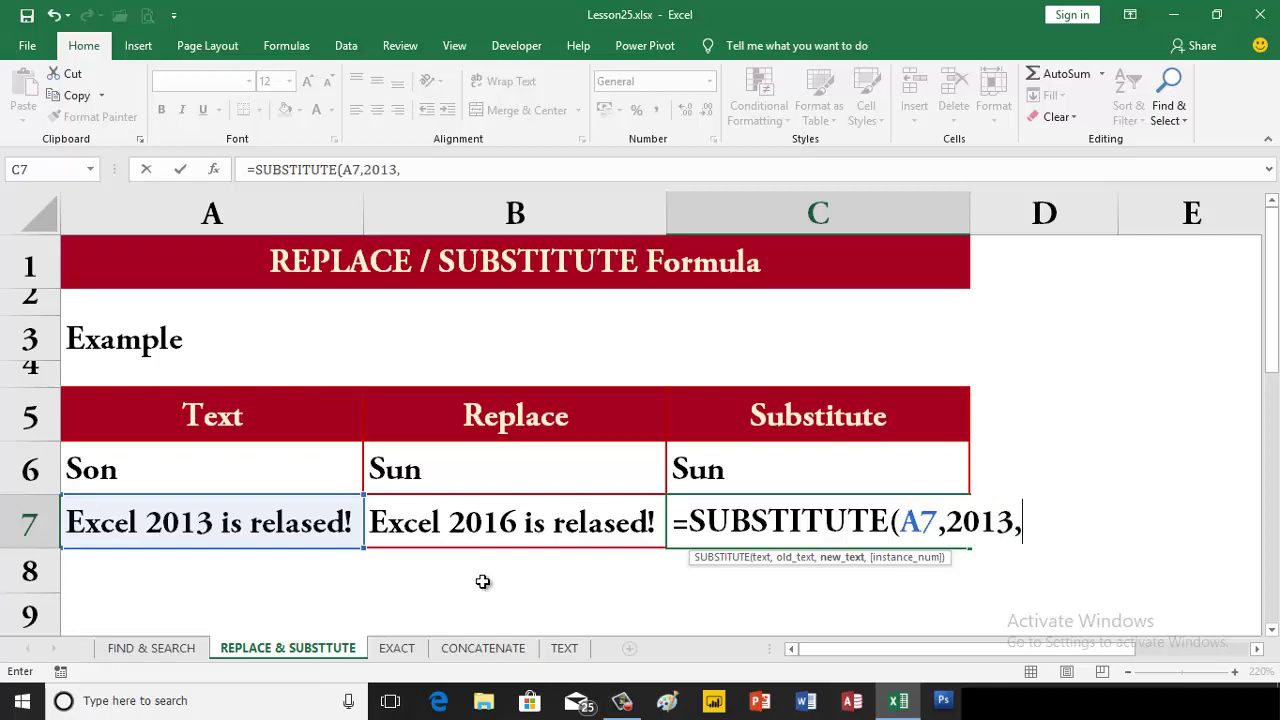
text(201)
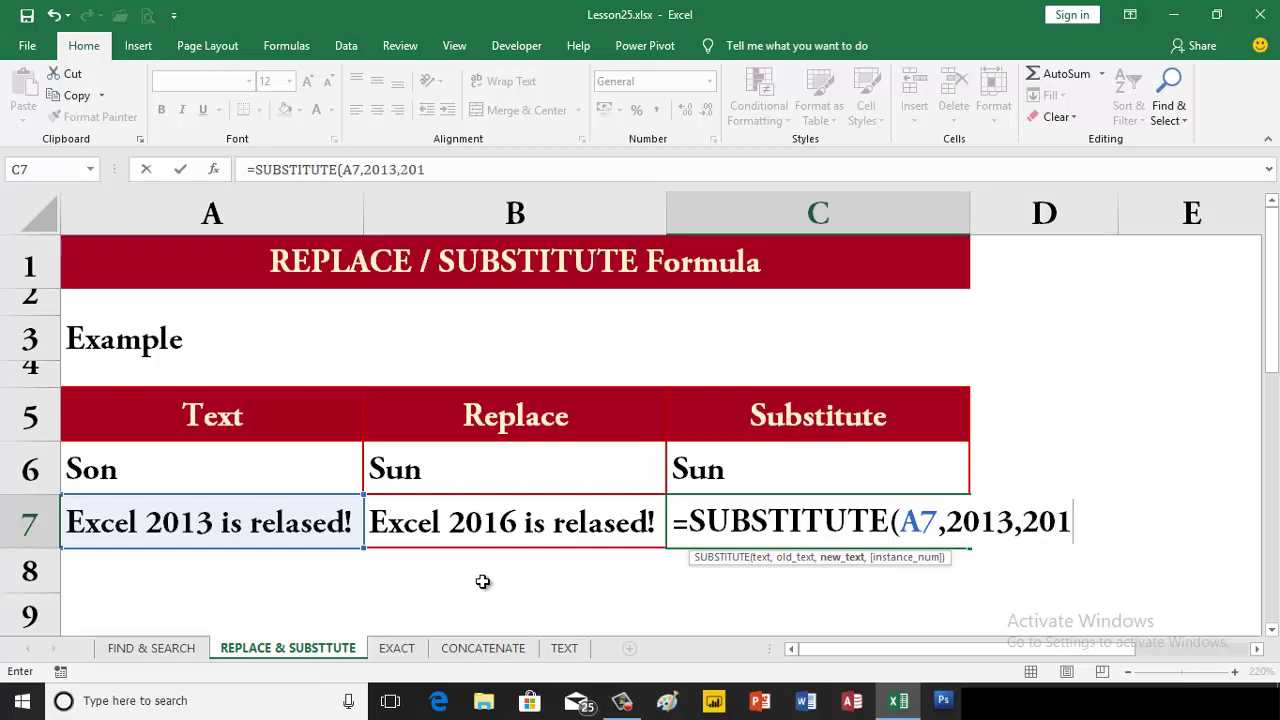
text(6)
key(Return)
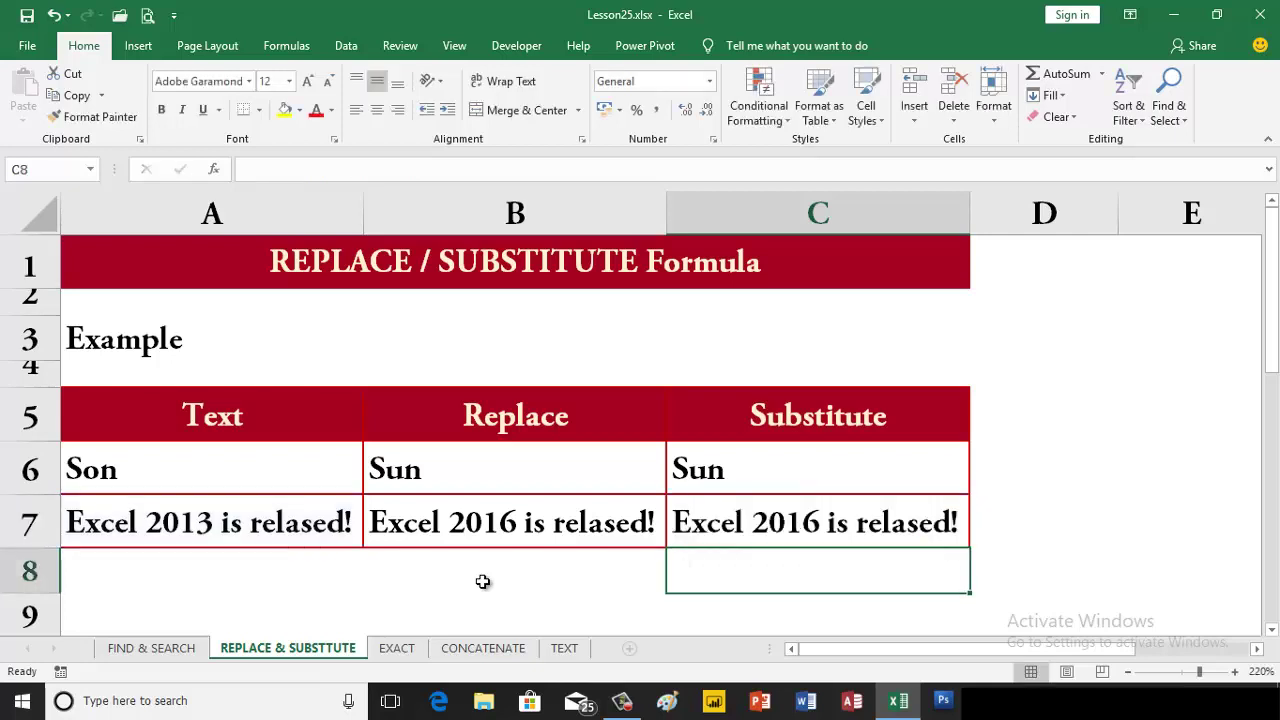
key(Up)
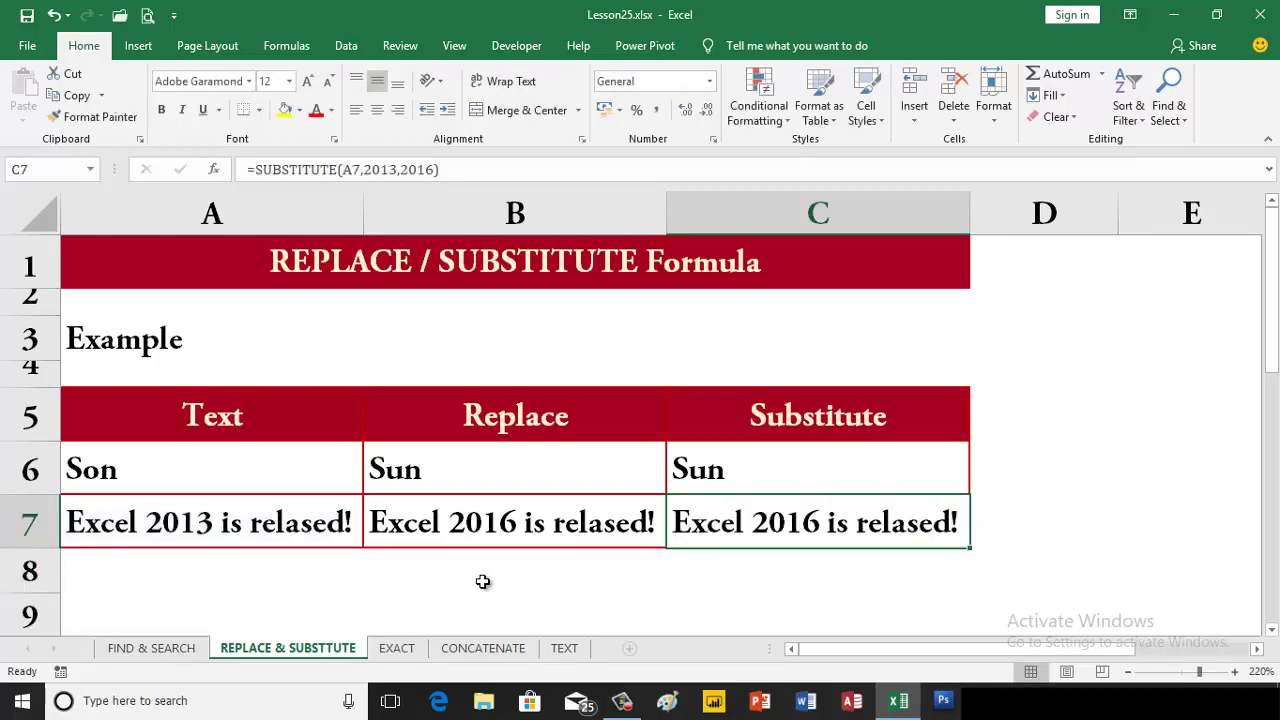
click(170, 352)
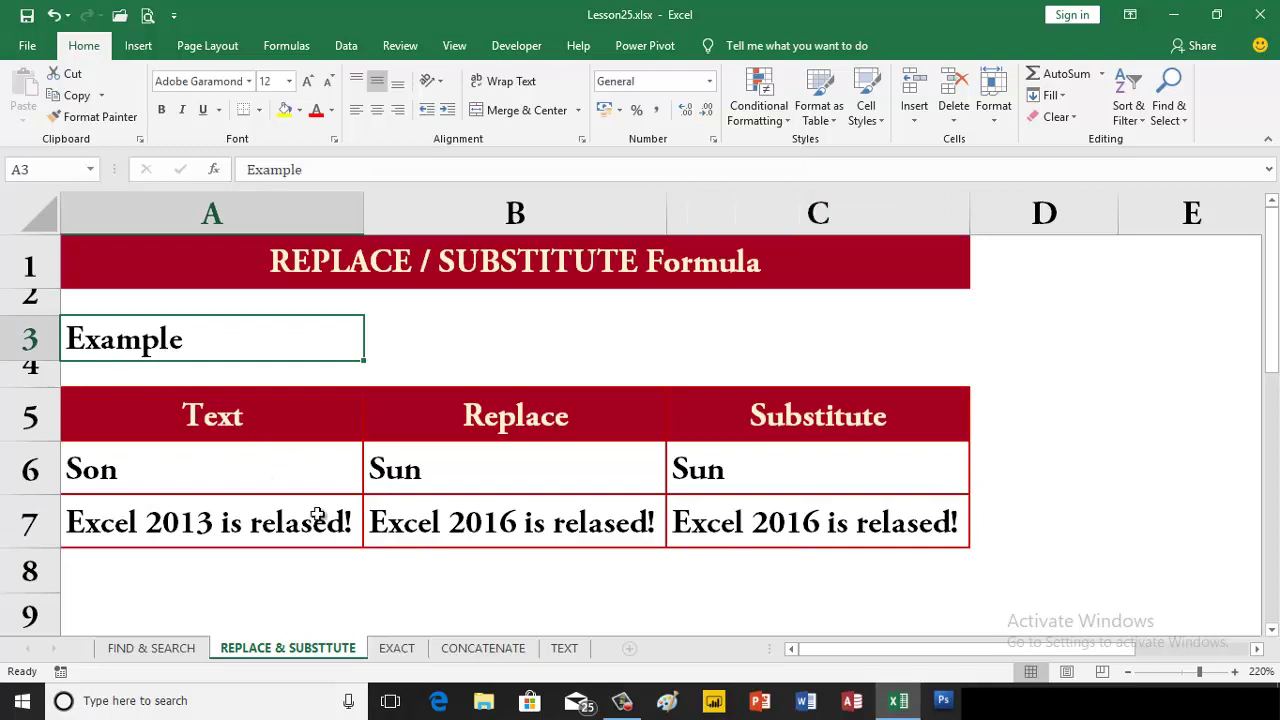
On the EXACT sheet, enter =EXACT(B8,C8) in D8, returning TRUE for NPT/NPT
click(405, 648)
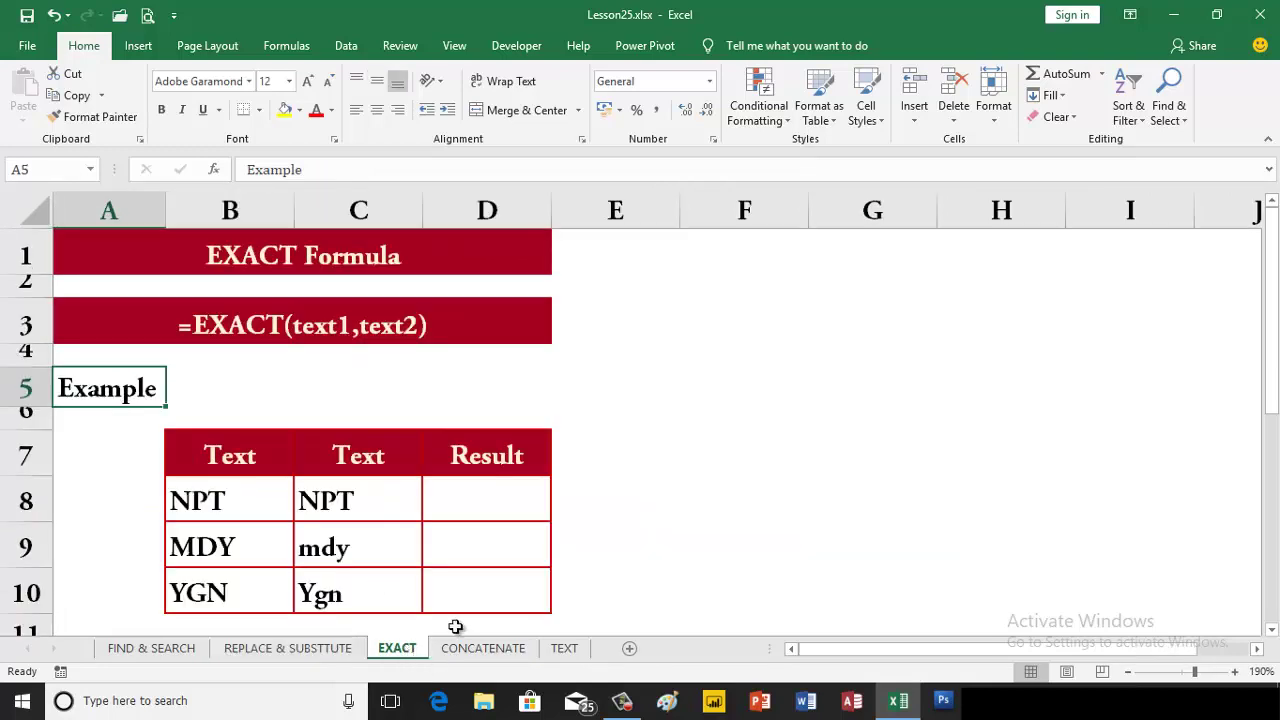
click(241, 505)
click(344, 503)
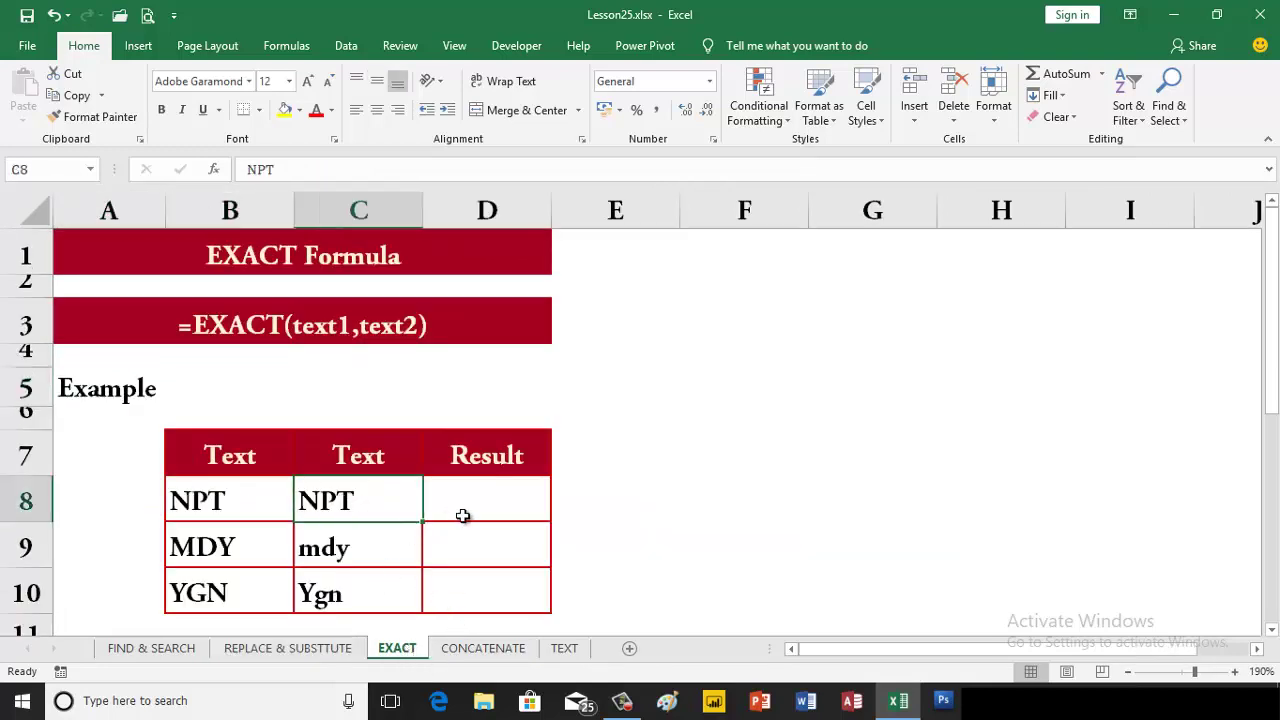
click(467, 505)
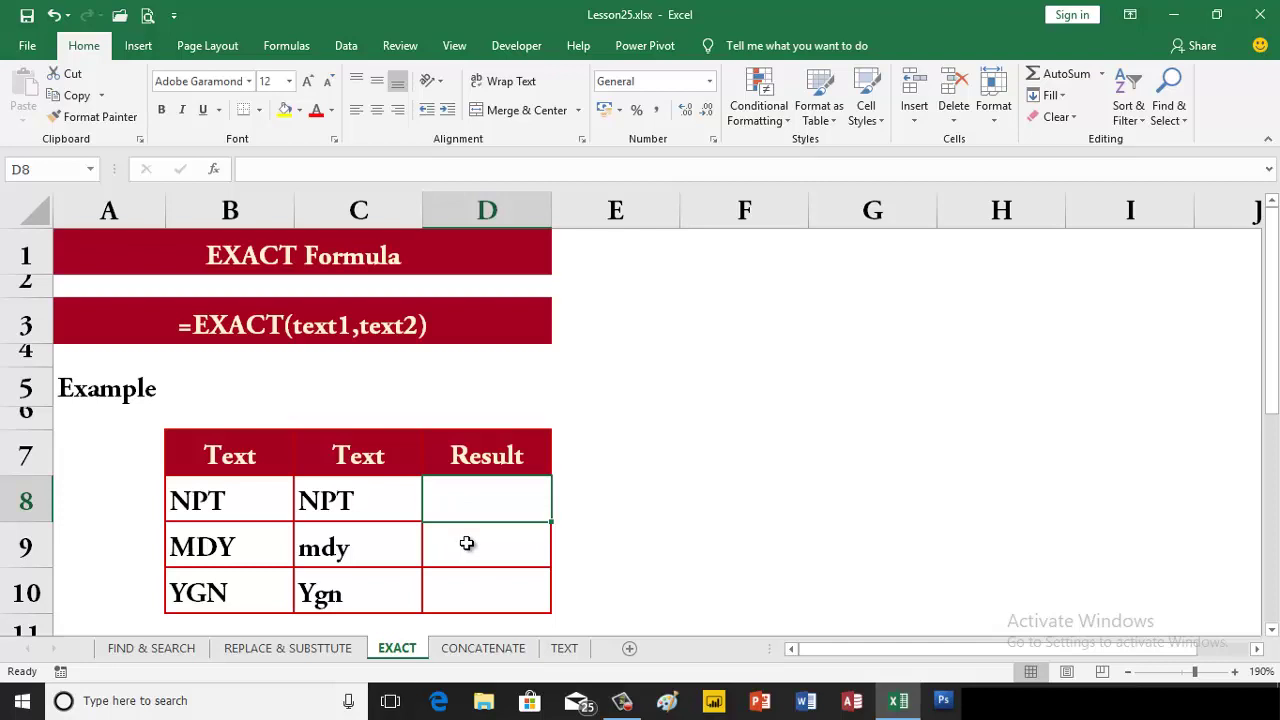
text(=ex)
key(Tab)
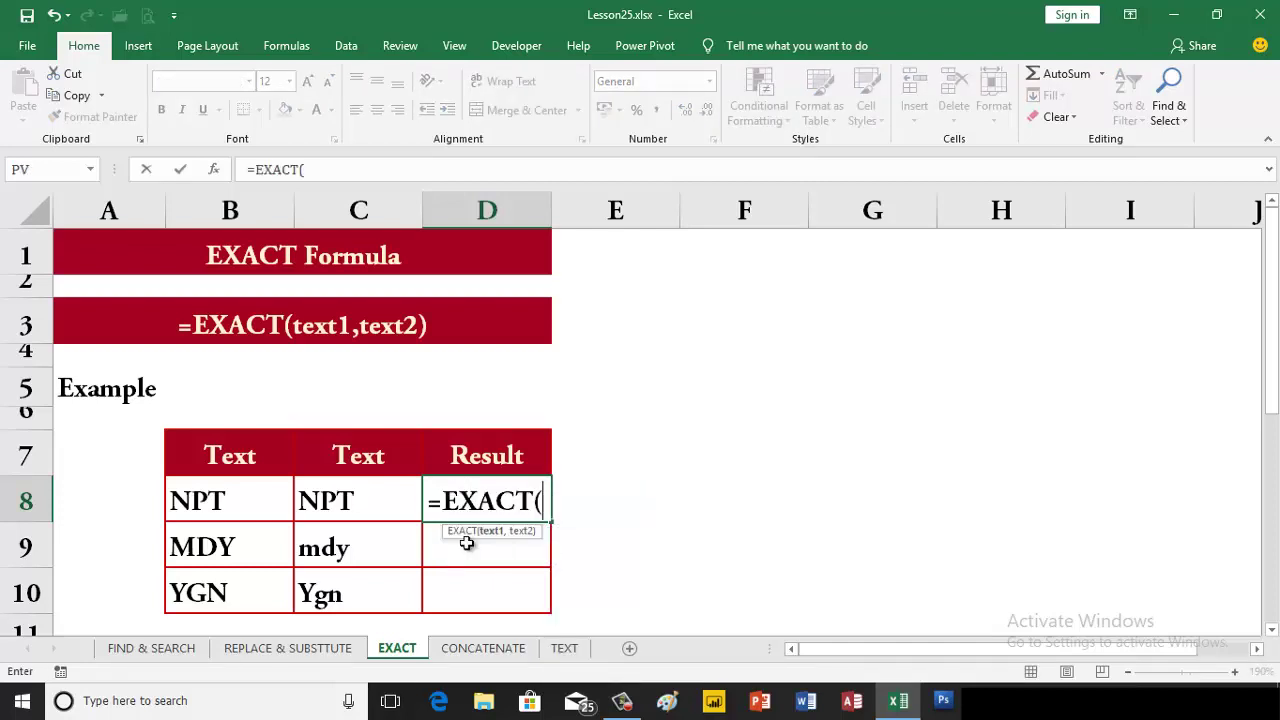
click(237, 505)
text(,)
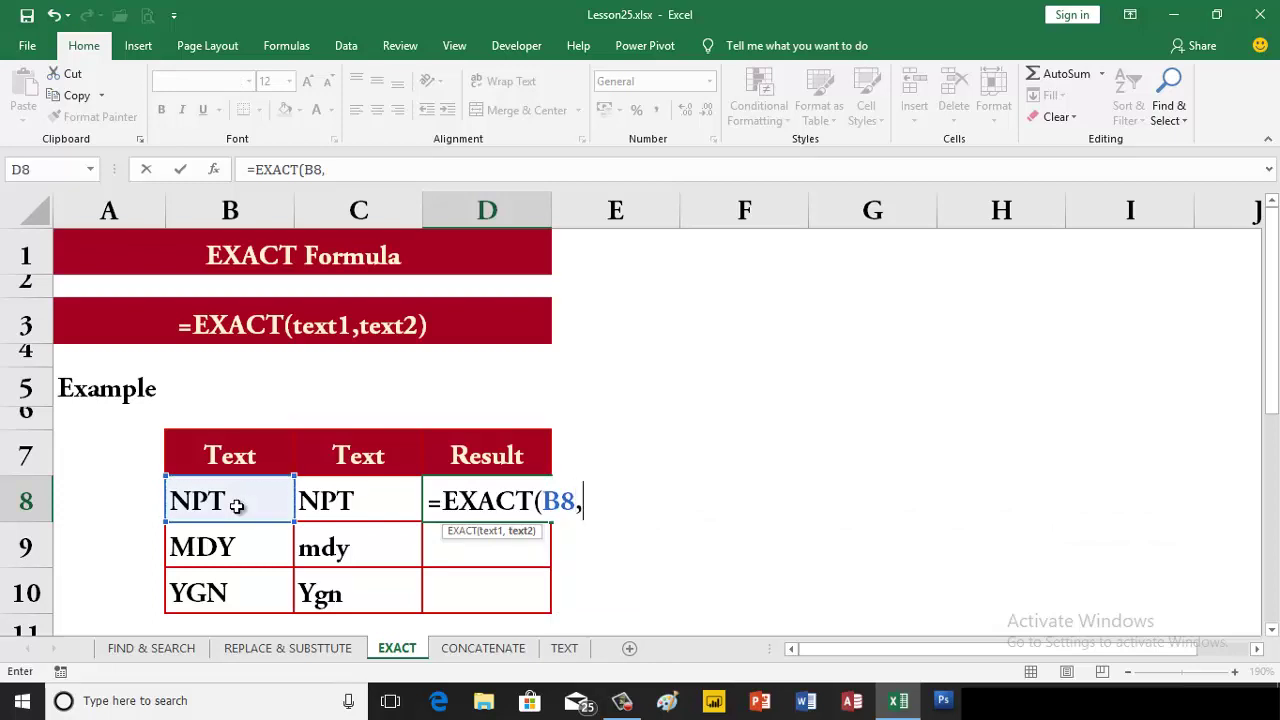
click(327, 508)
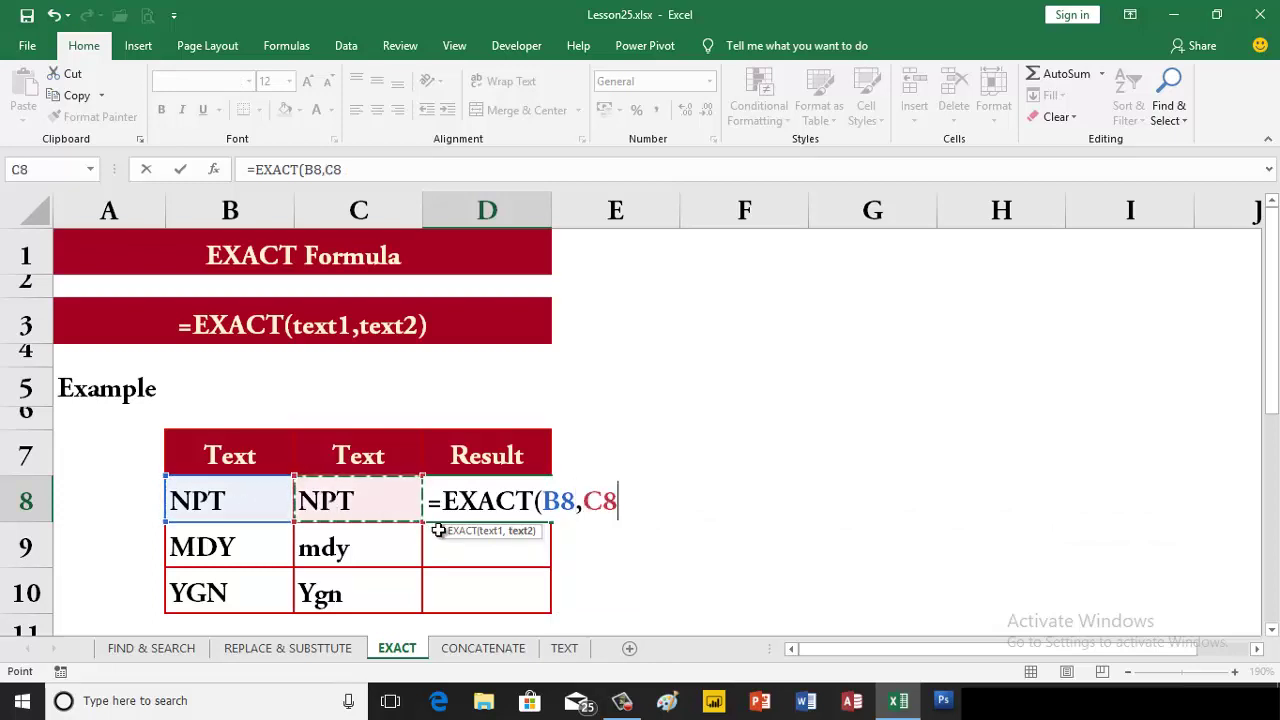
key(Return)
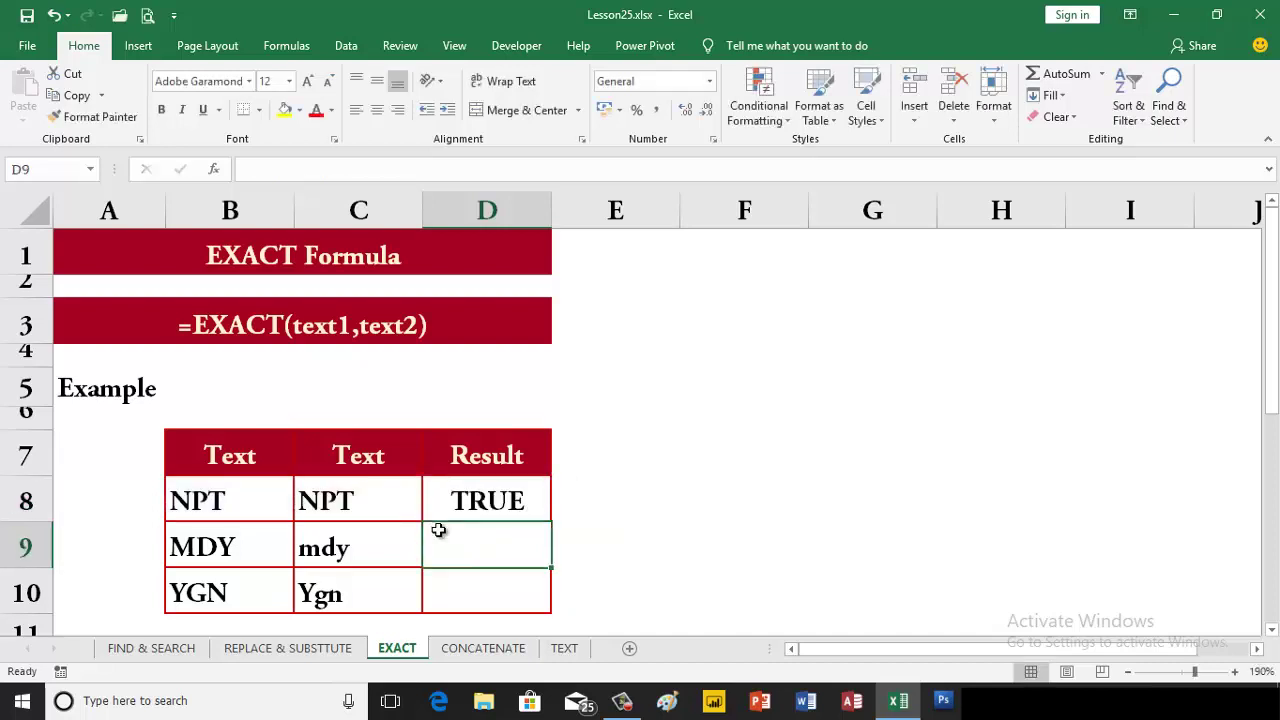
key(Up)
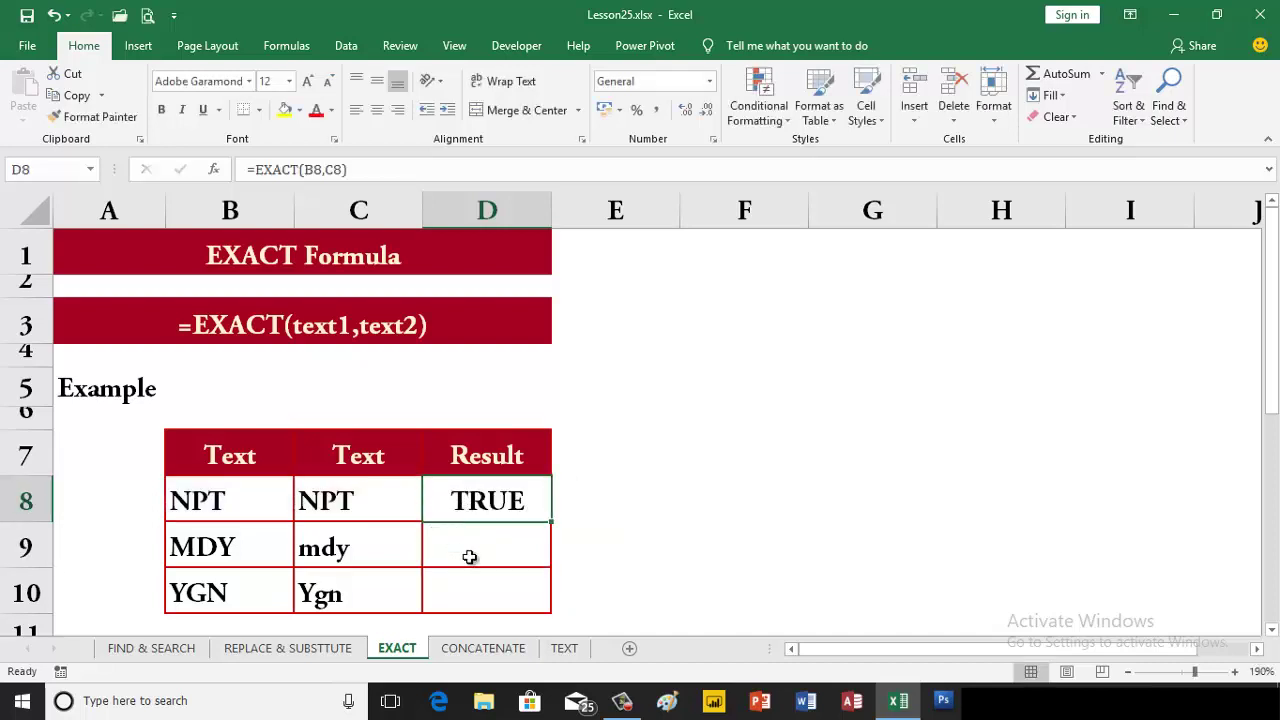
Fill the EXACT formula down to D9:D10, giving FALSE for MDY/mdy and YGN/Ygn
drag(463, 505, 470, 585)
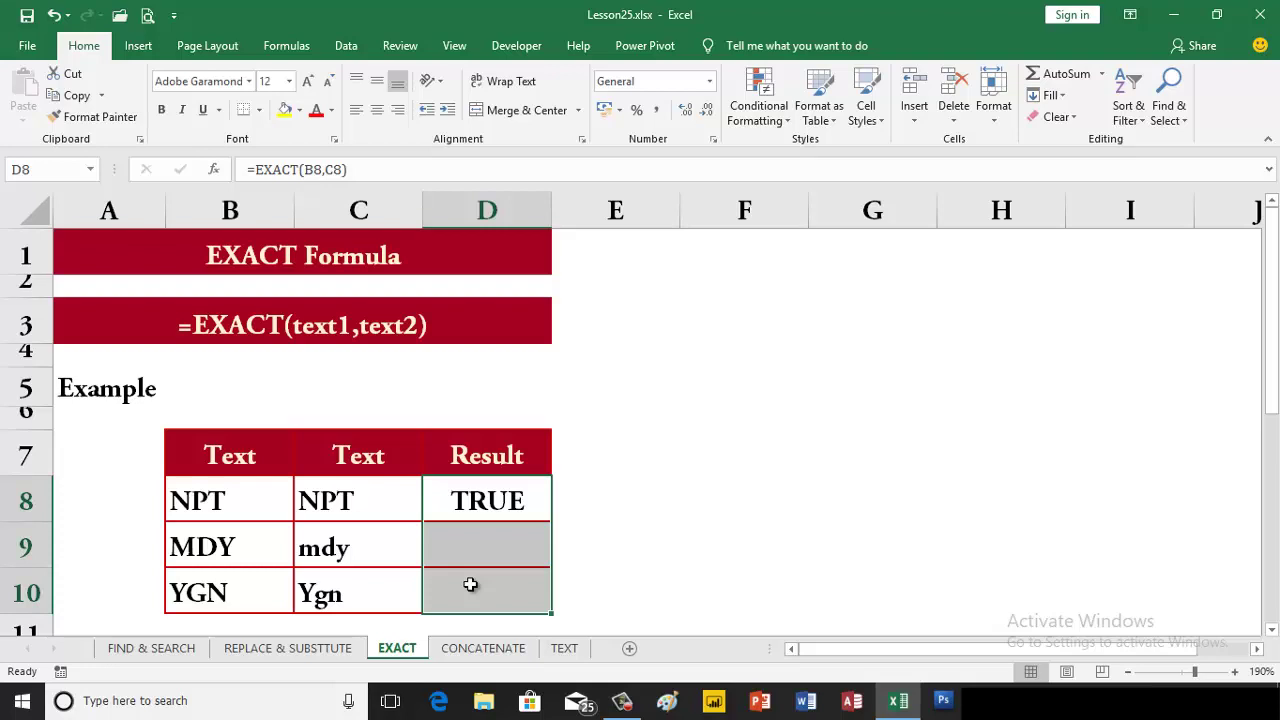
key(ctrl+d)
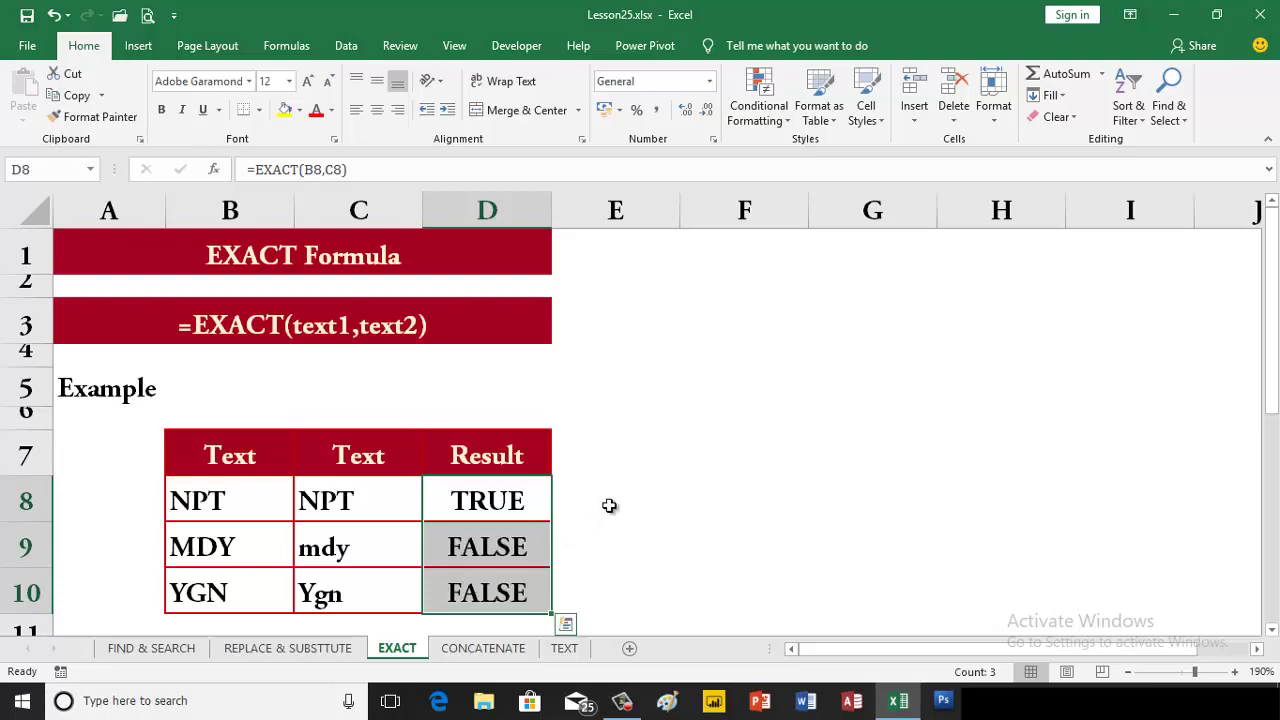
click(446, 545)
click(246, 506)
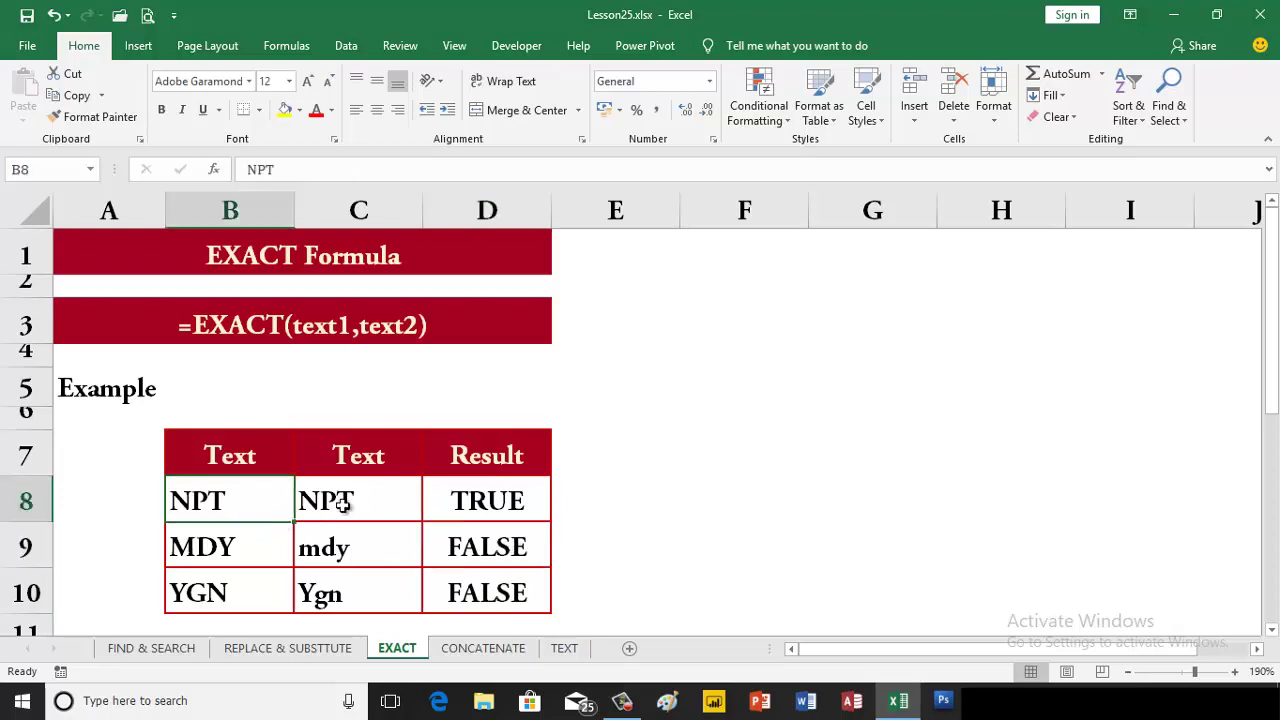
click(342, 505)
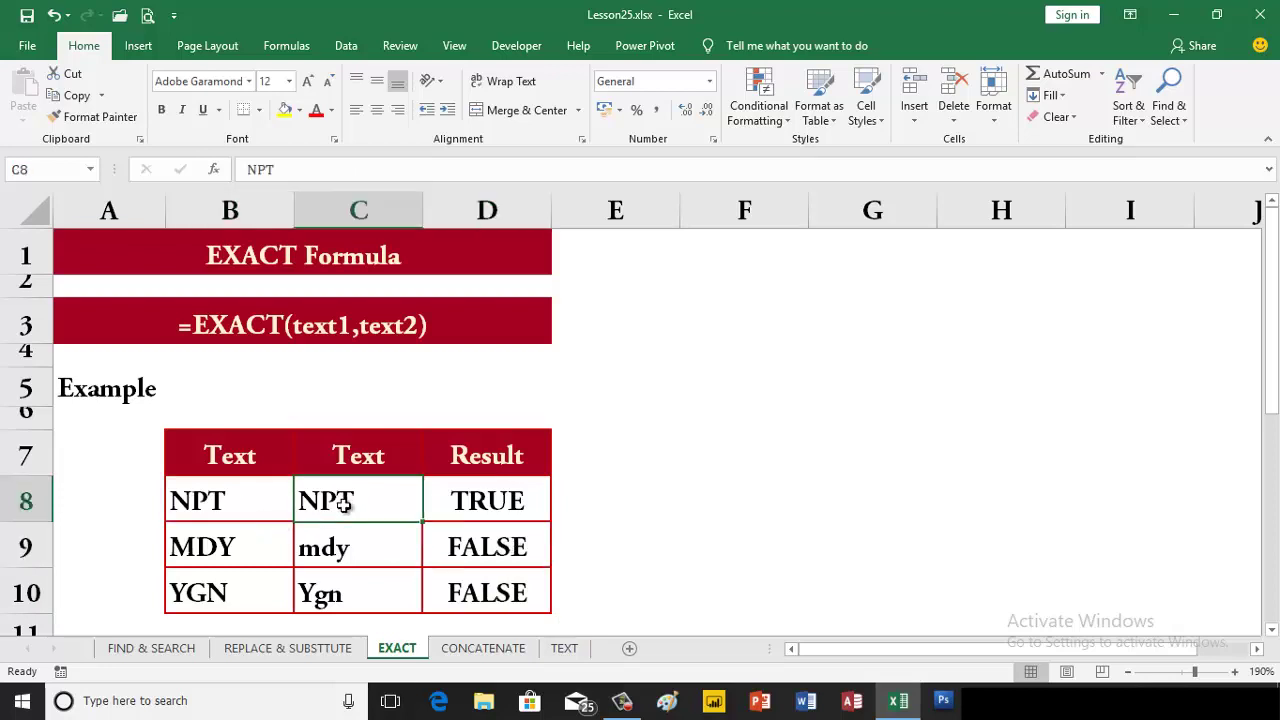
click(473, 505)
click(195, 548)
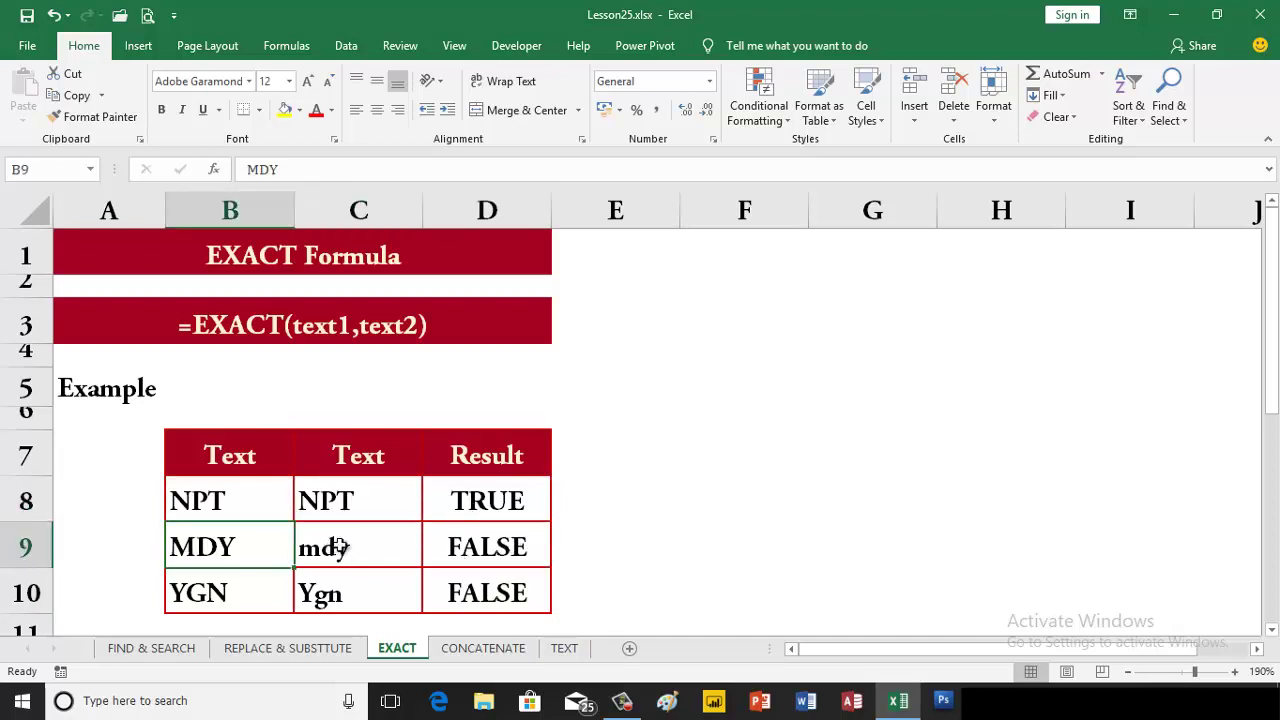
click(340, 547)
click(284, 594)
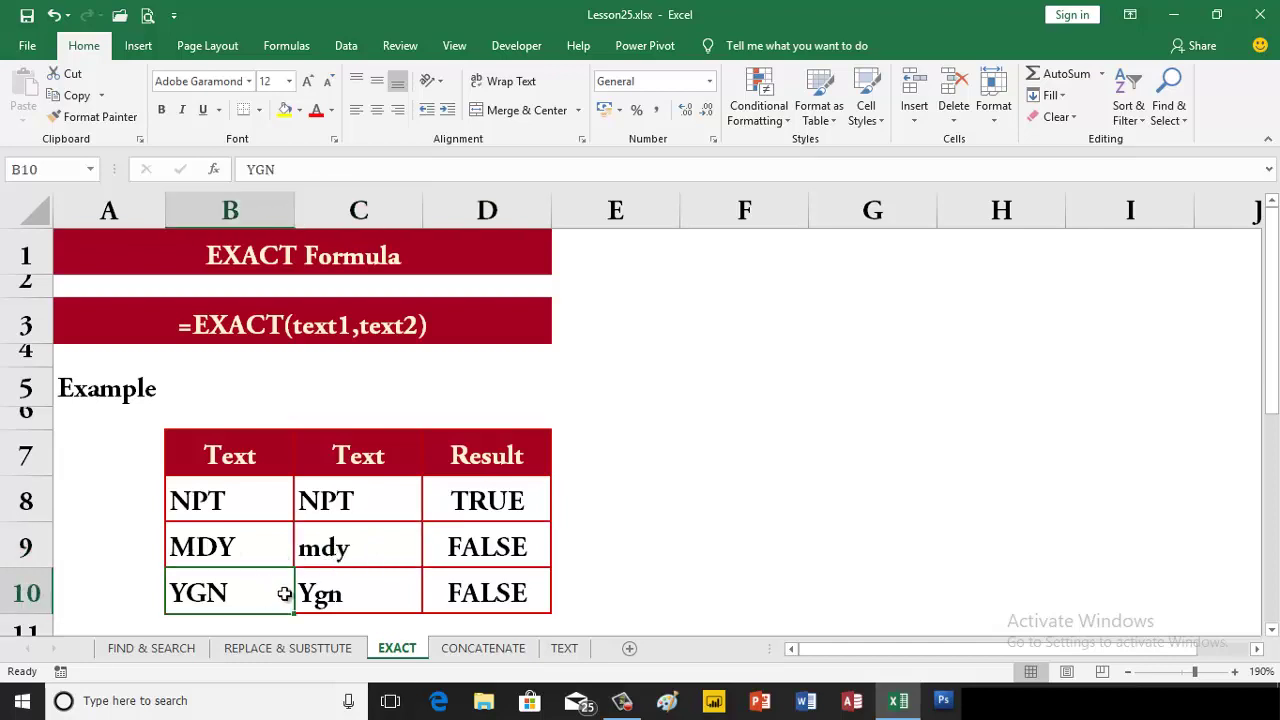
click(335, 590)
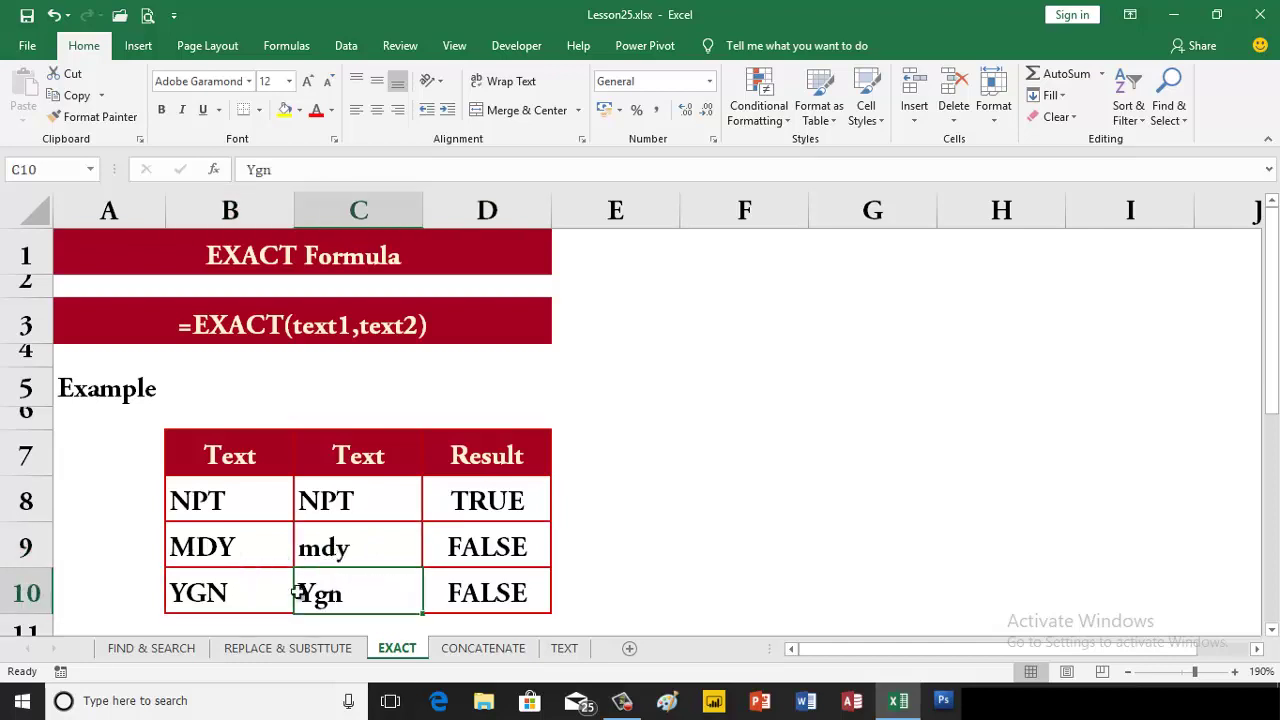
drag(490, 548, 487, 590)
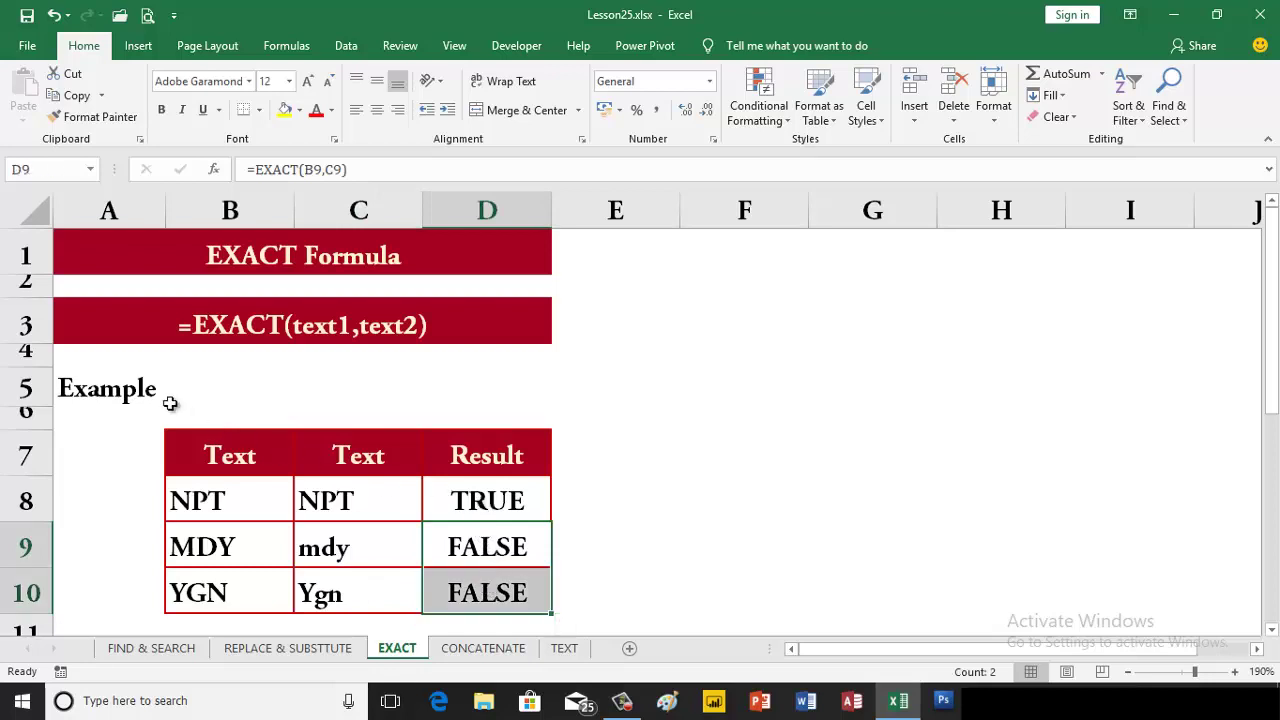
click(122, 386)
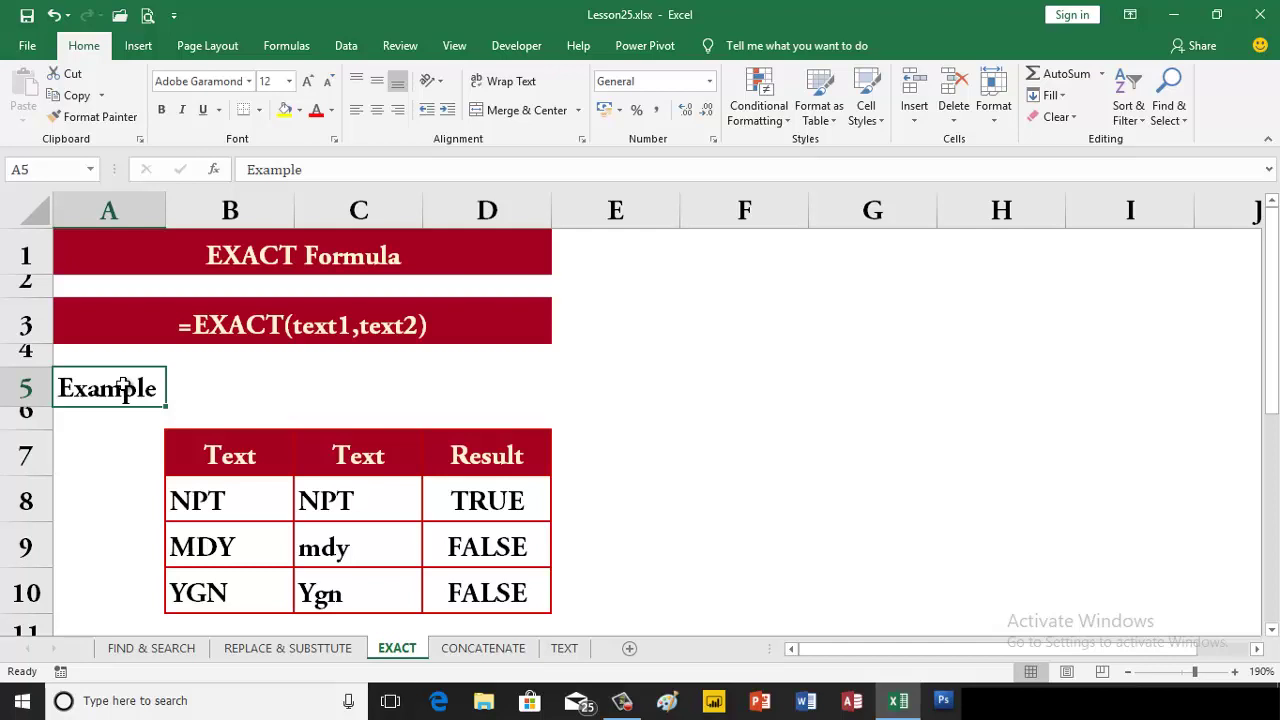
click(480, 650)
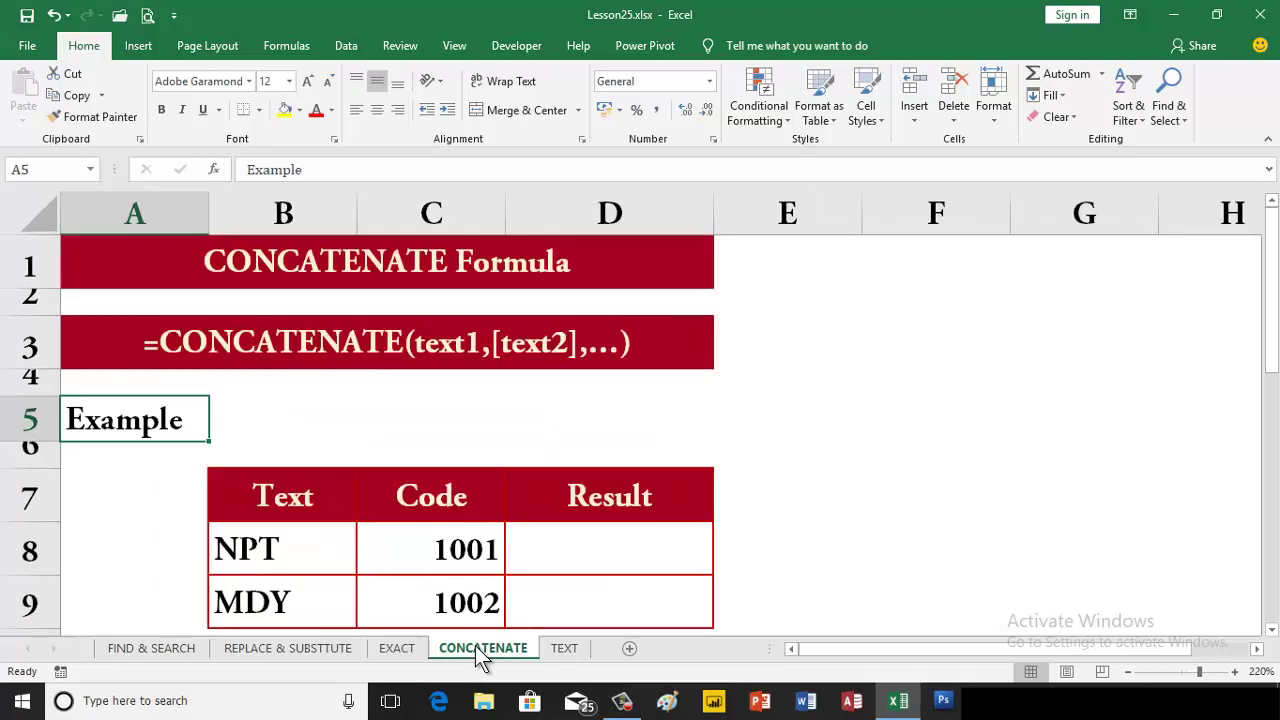
click(310, 554)
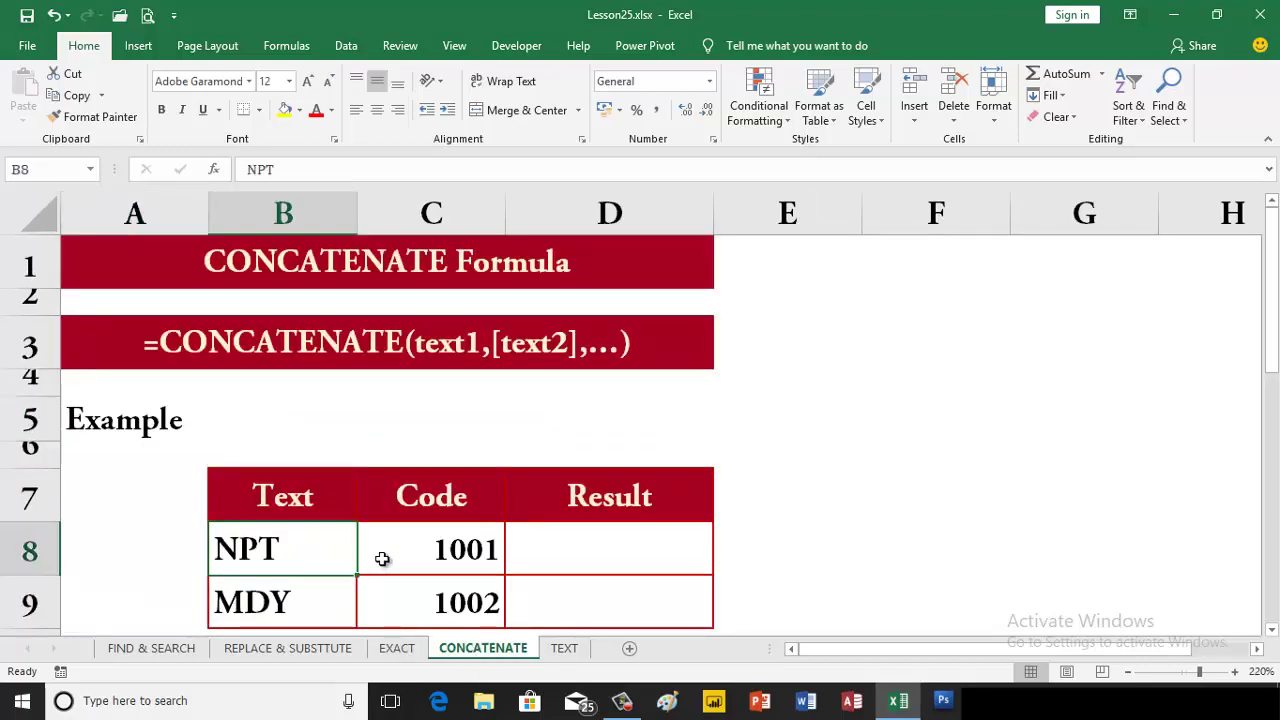
click(410, 558)
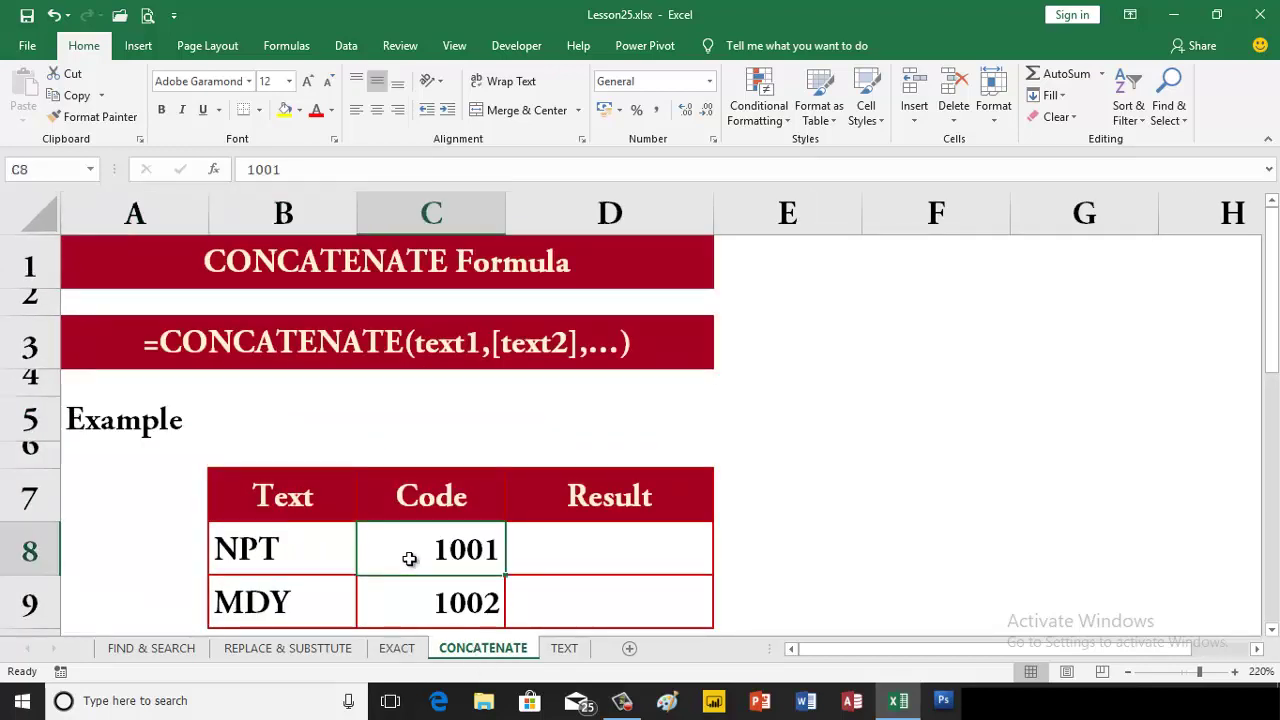
click(572, 567)
text(N)
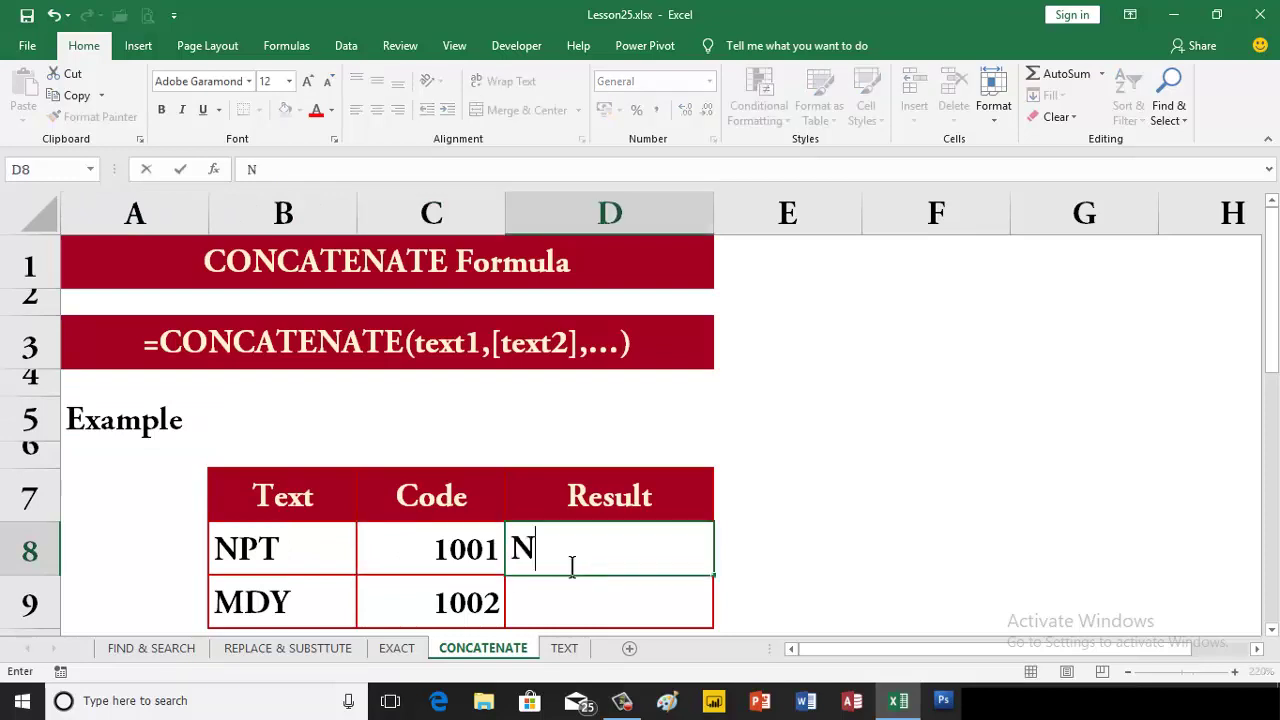
text(PT-)
text(1001)
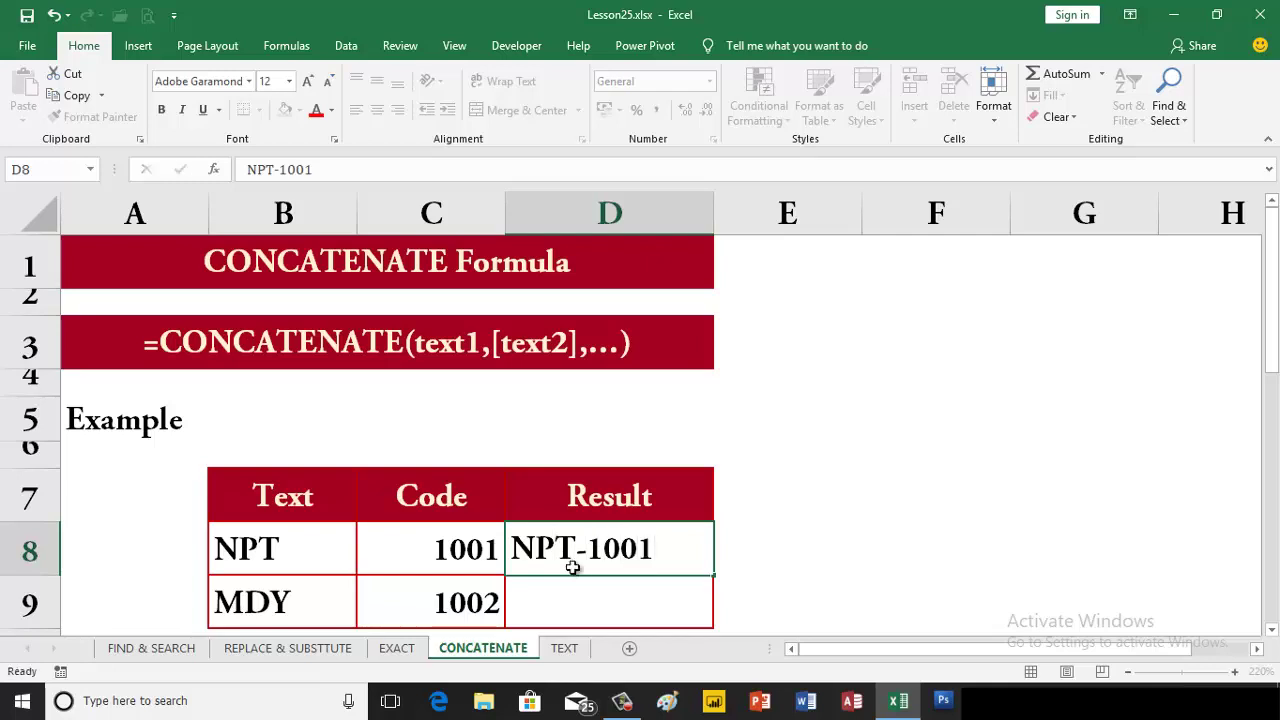
key(Return)
click(578, 558)
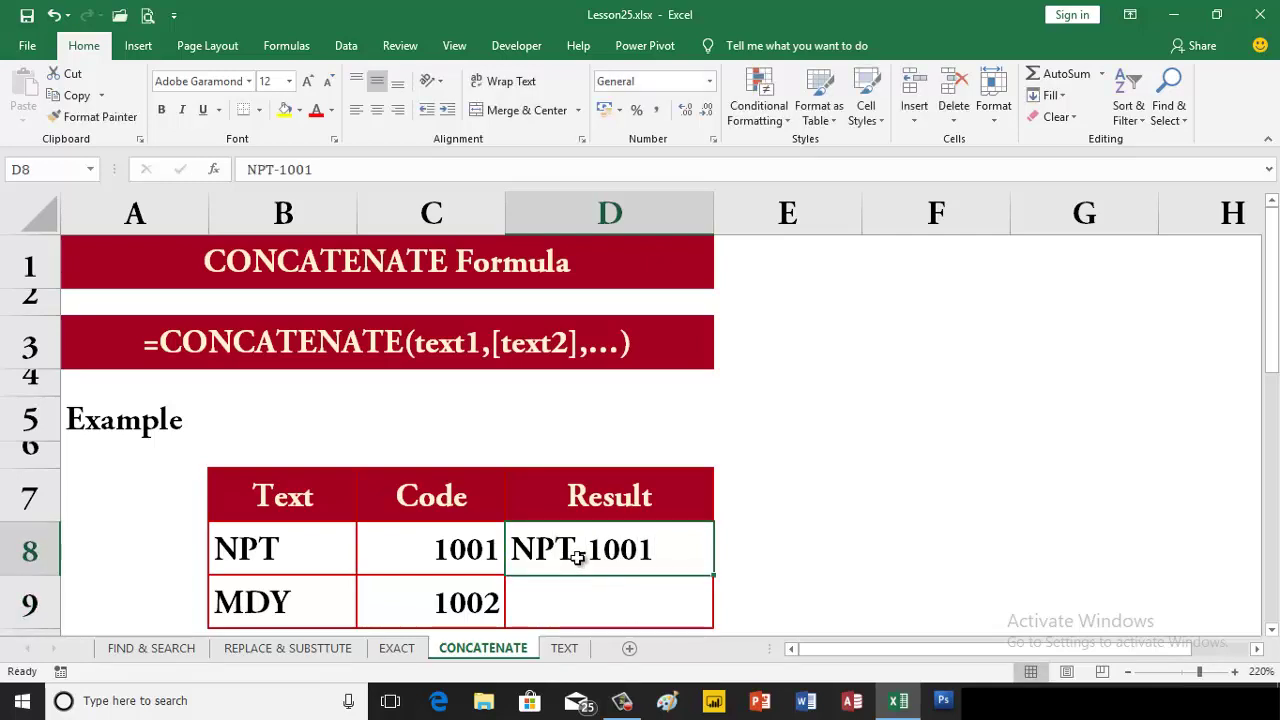
key(Delete)
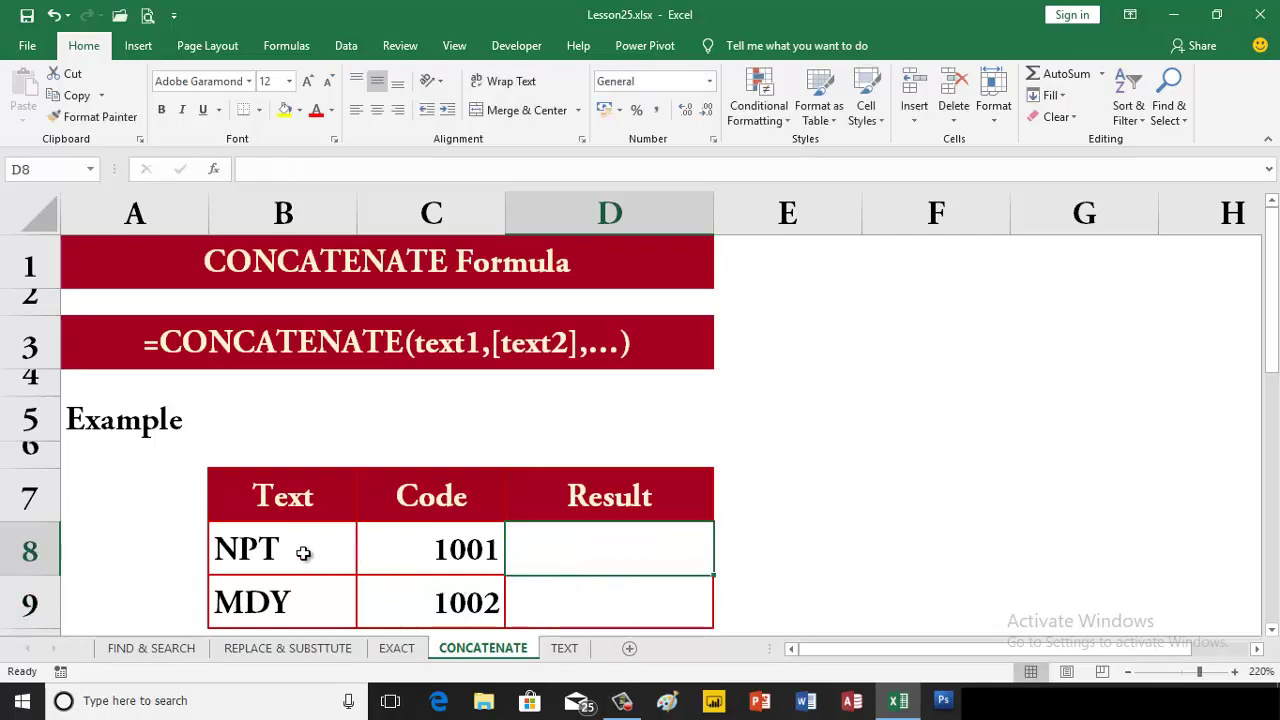
click(303, 553)
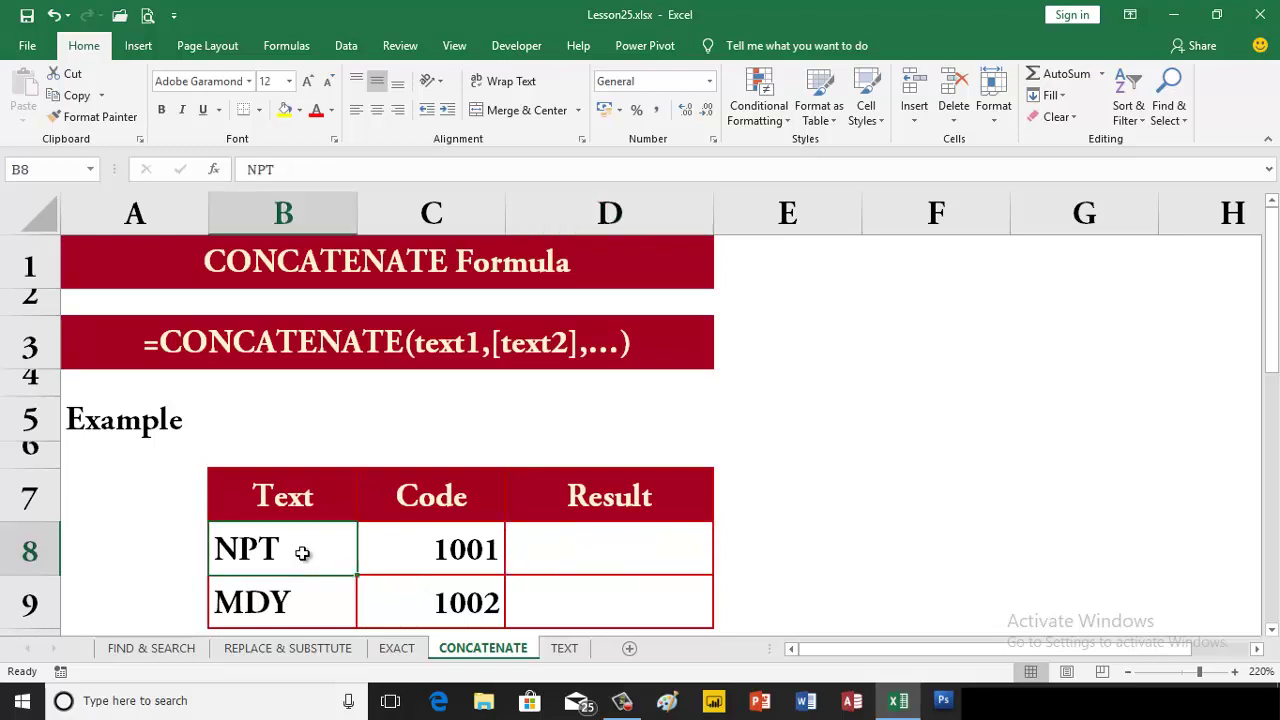
click(378, 566)
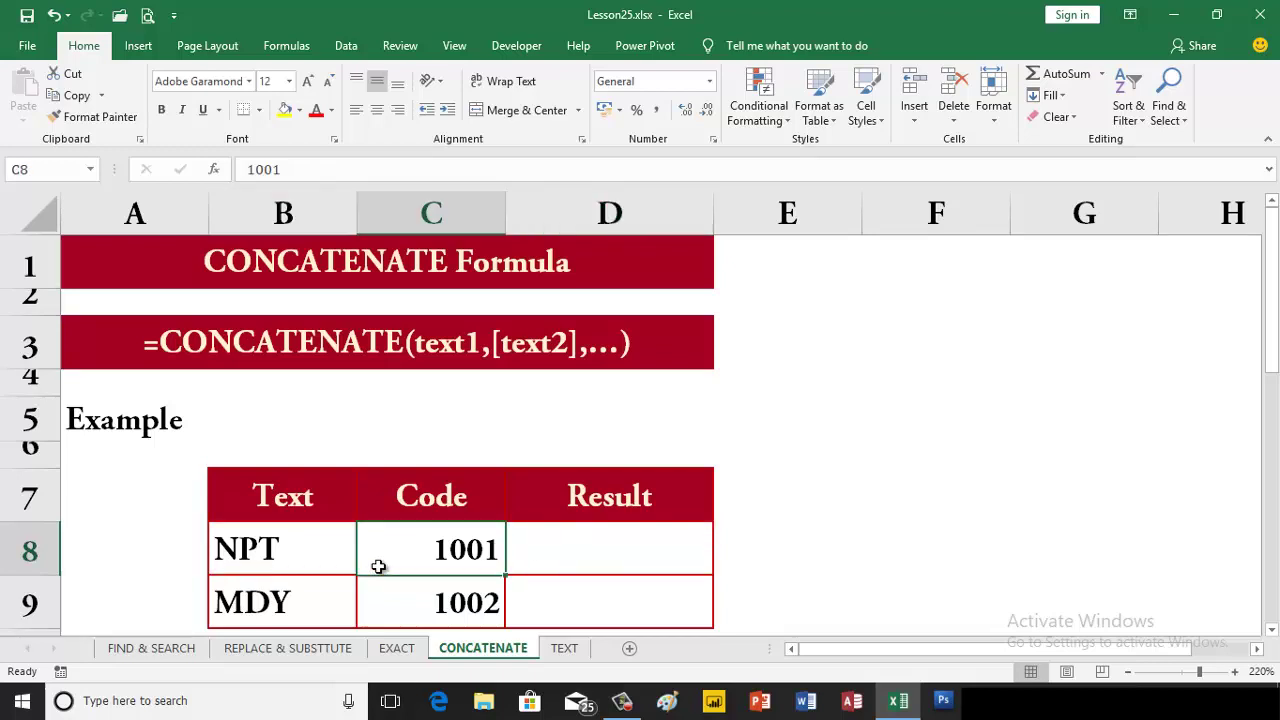
click(545, 566)
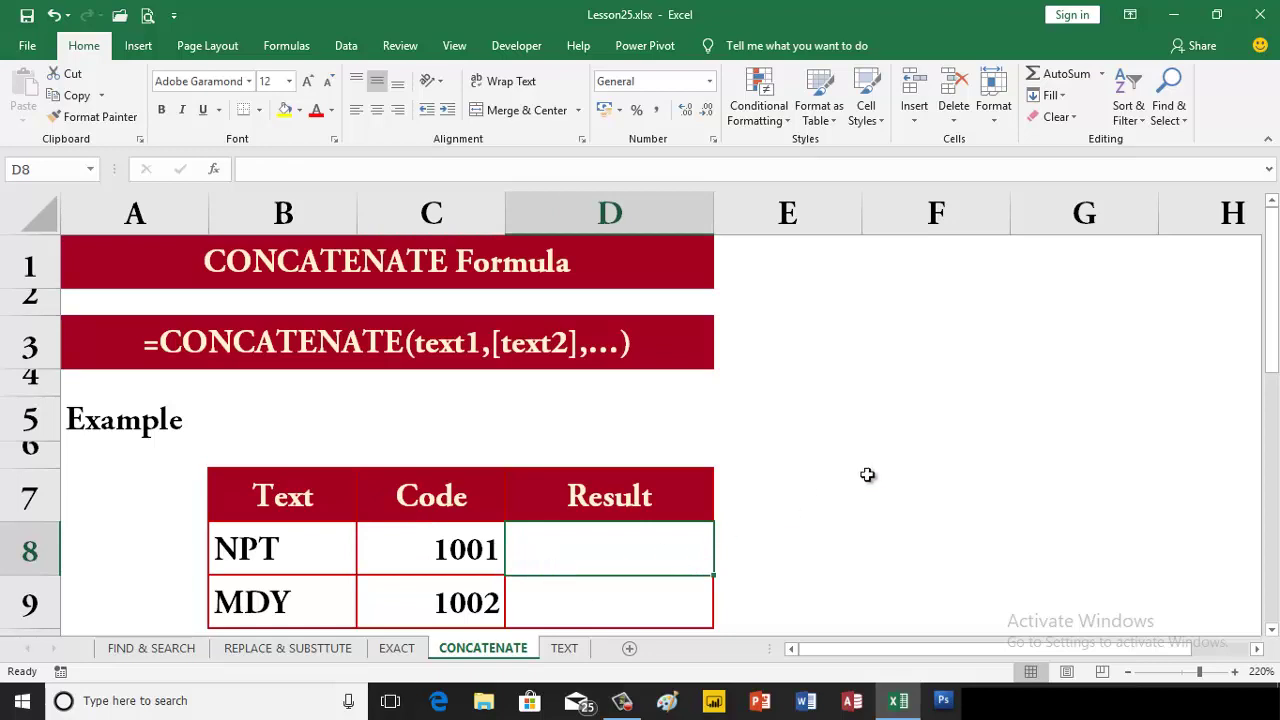
Enter =CONCATENATE(B8,"-",C8) in D8 to join the text and code with a hyphen
text(=con)
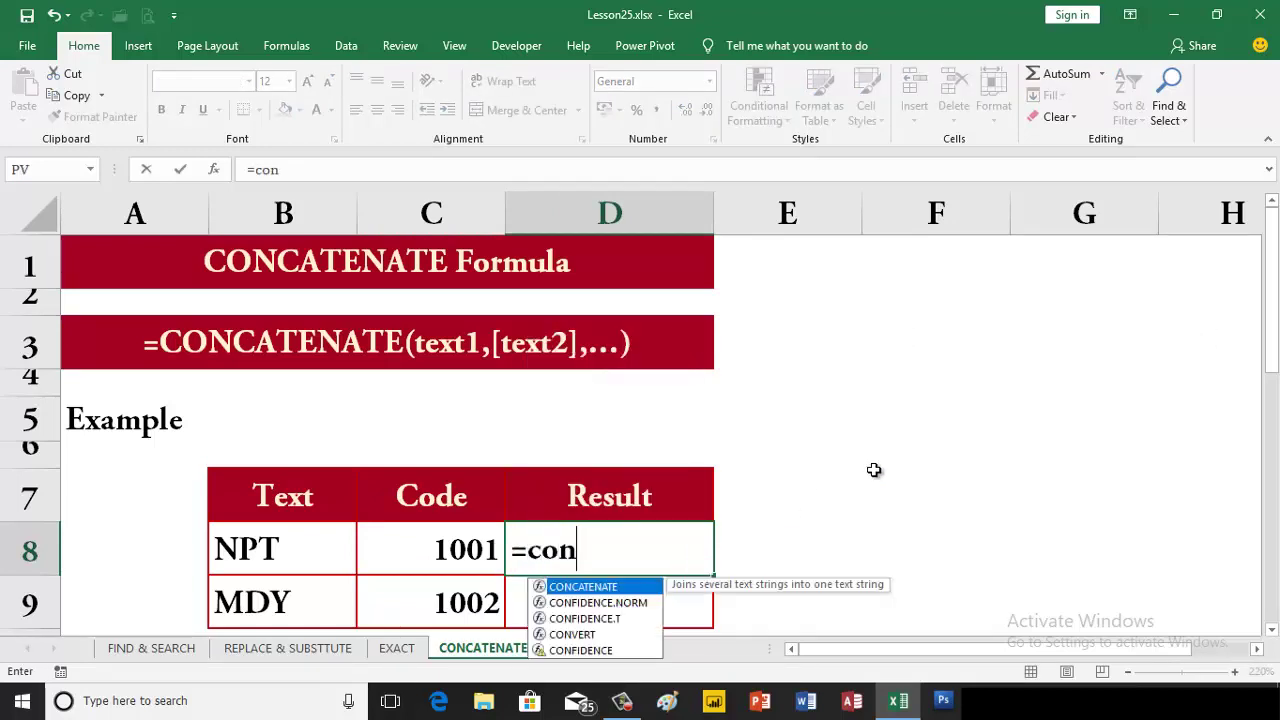
key(Tab)
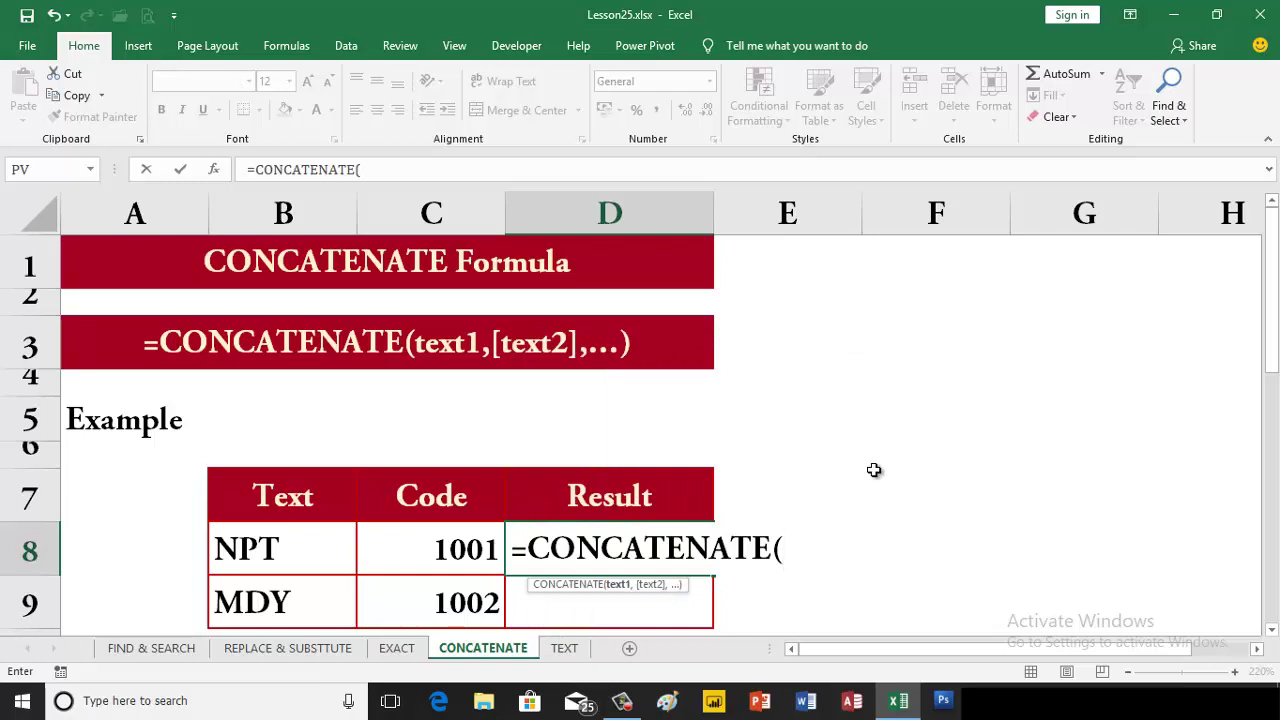
click(297, 559)
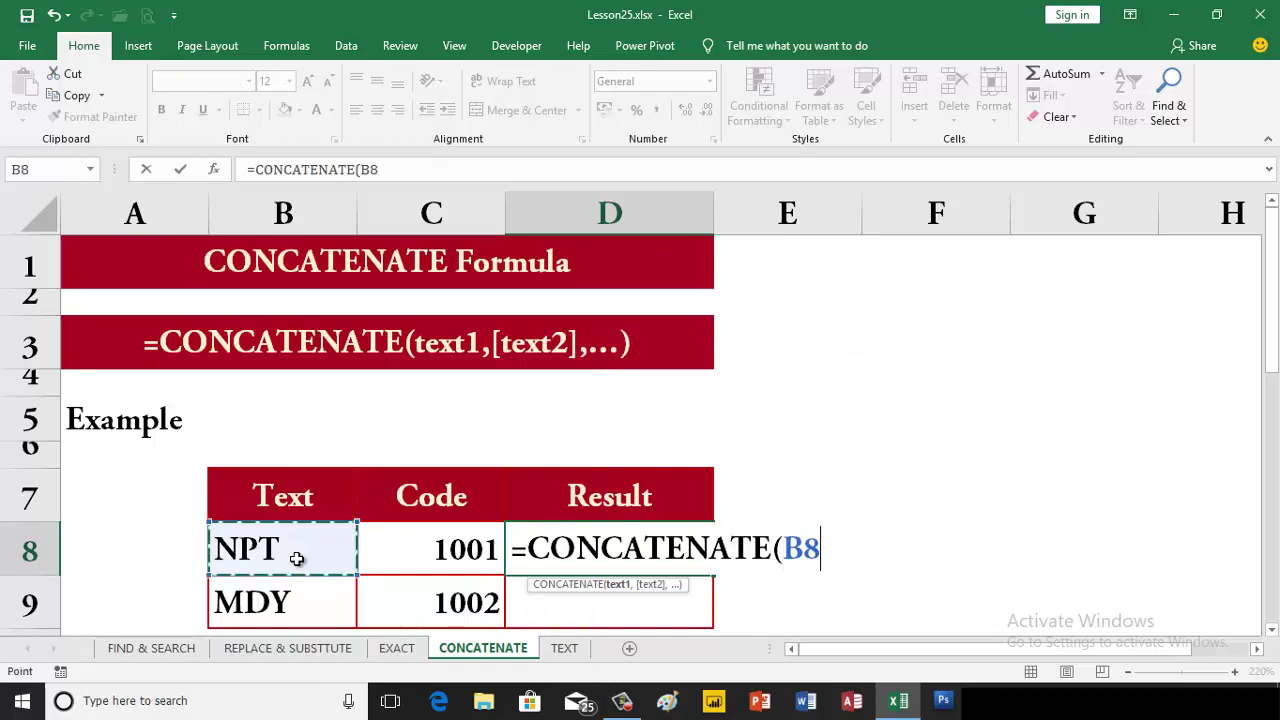
text(,)
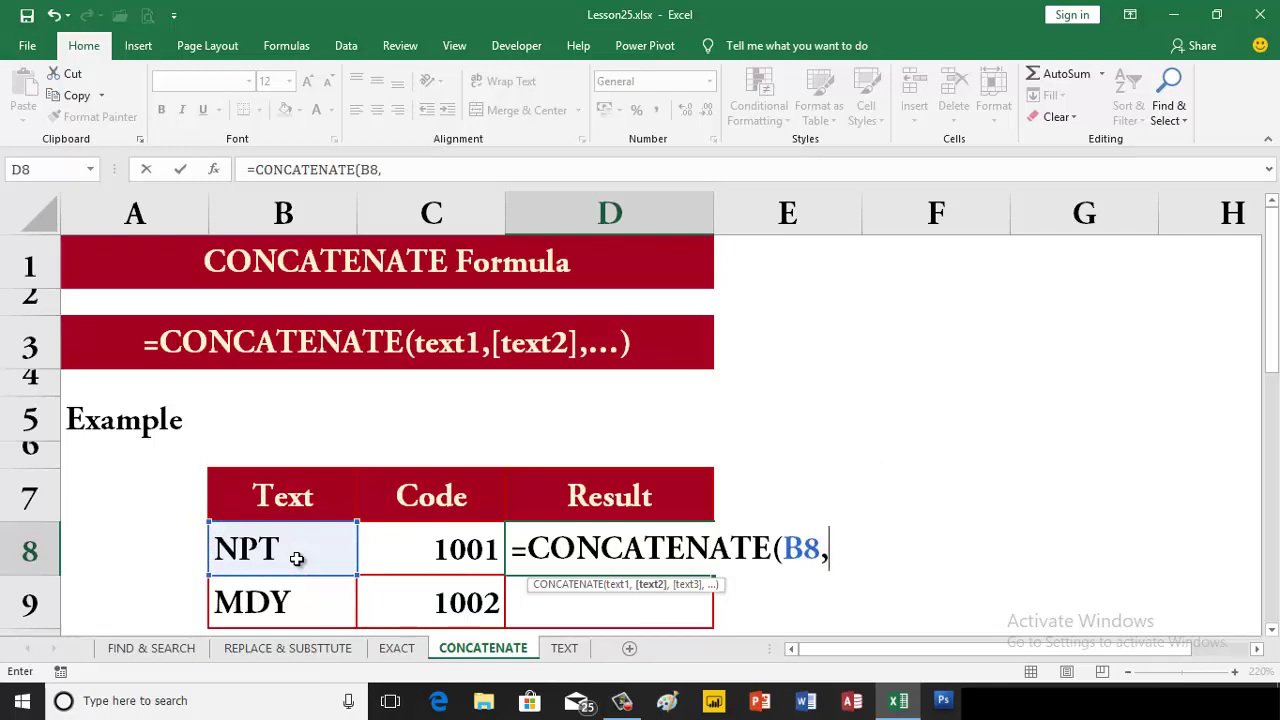
text("-")
text(,)
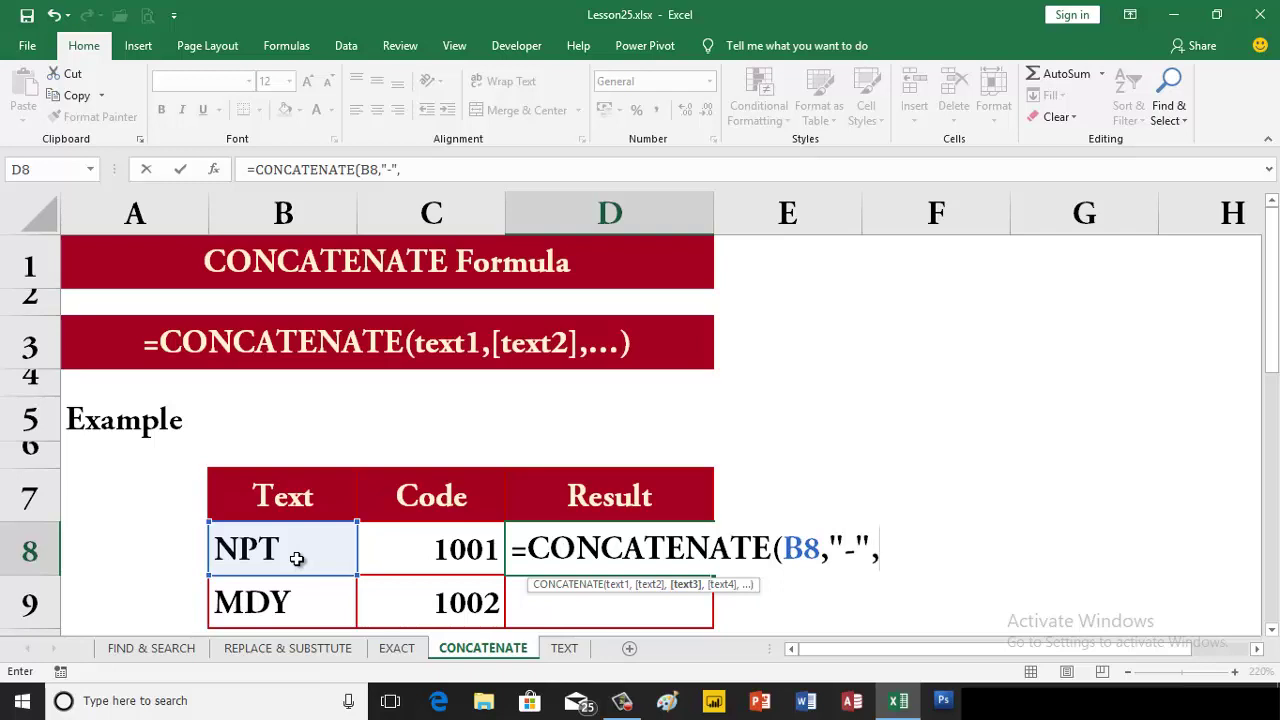
click(467, 557)
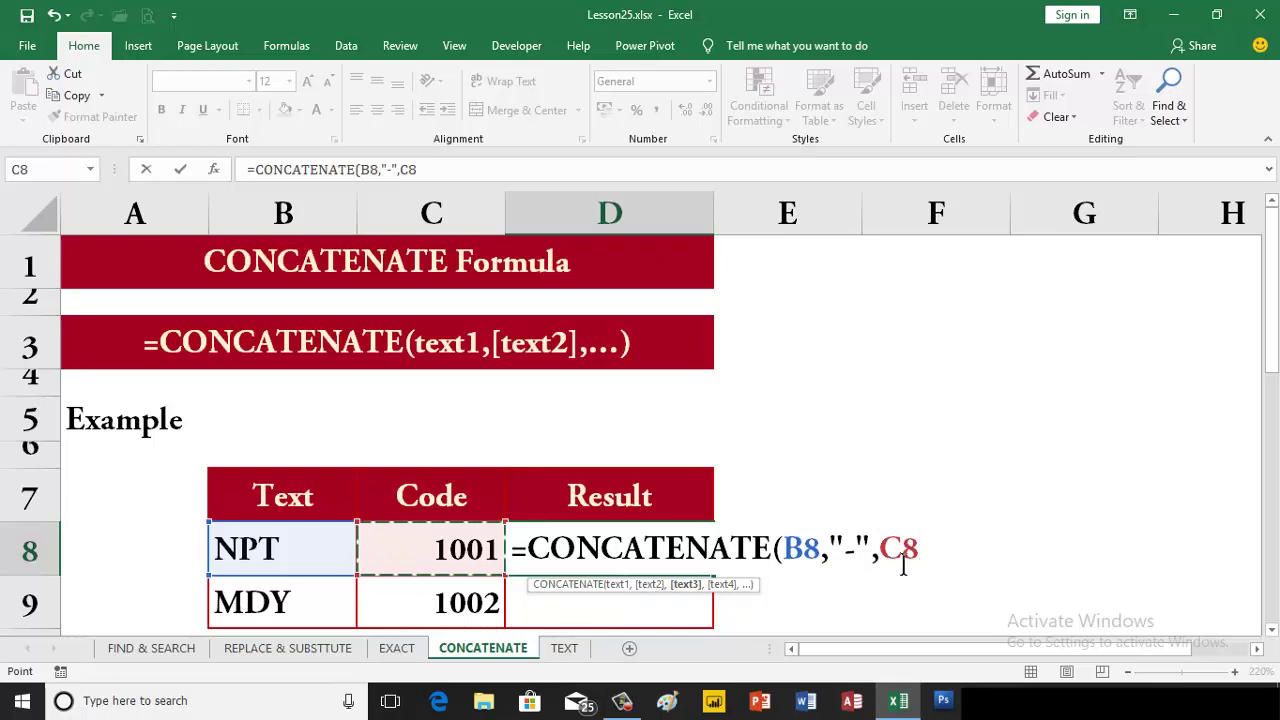
key(Return)
Copy the D8 formula down to D9, giving NPT-1001 and MDY-1002, and compare both cells
key(Up)
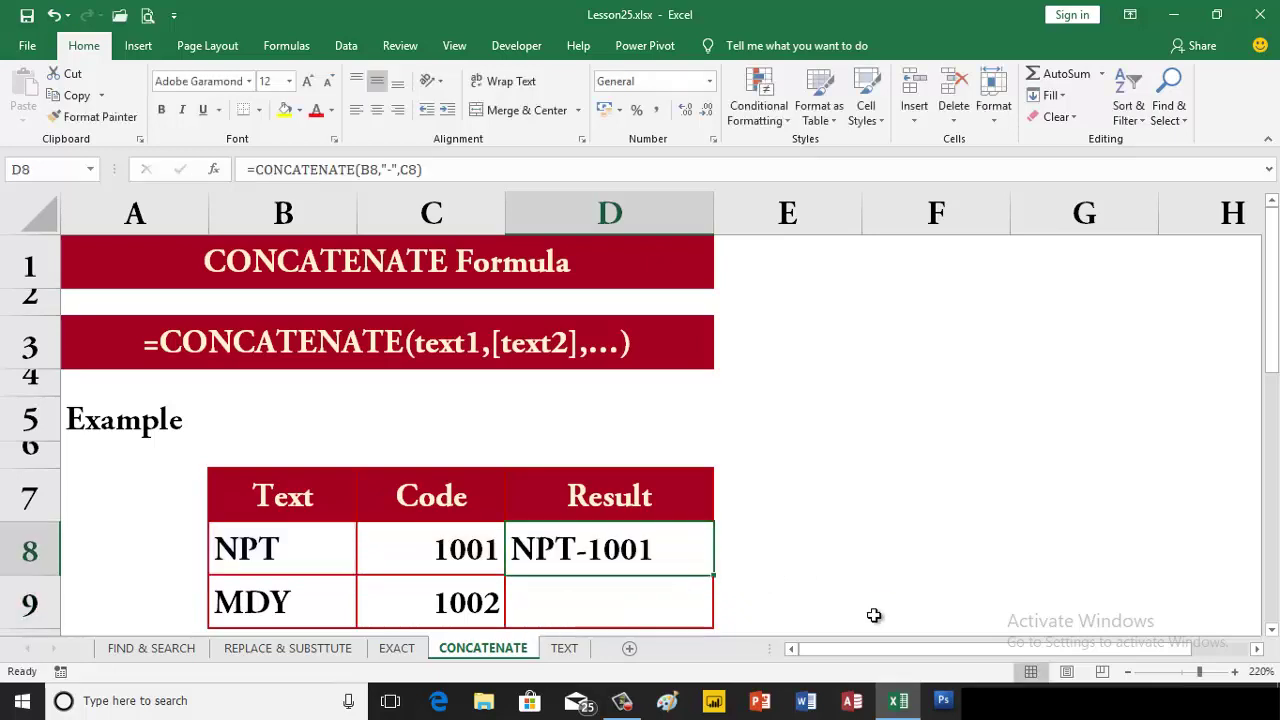
key(shift+Down)
key(ctrl+d)
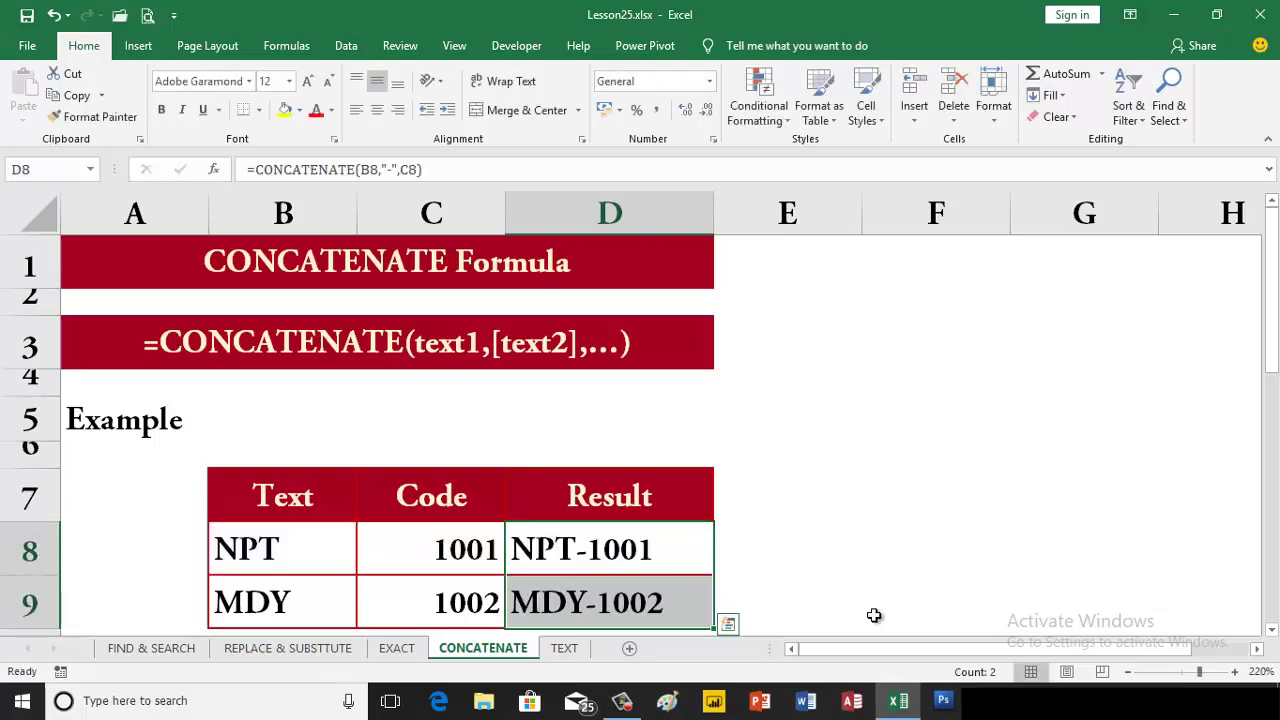
click(612, 605)
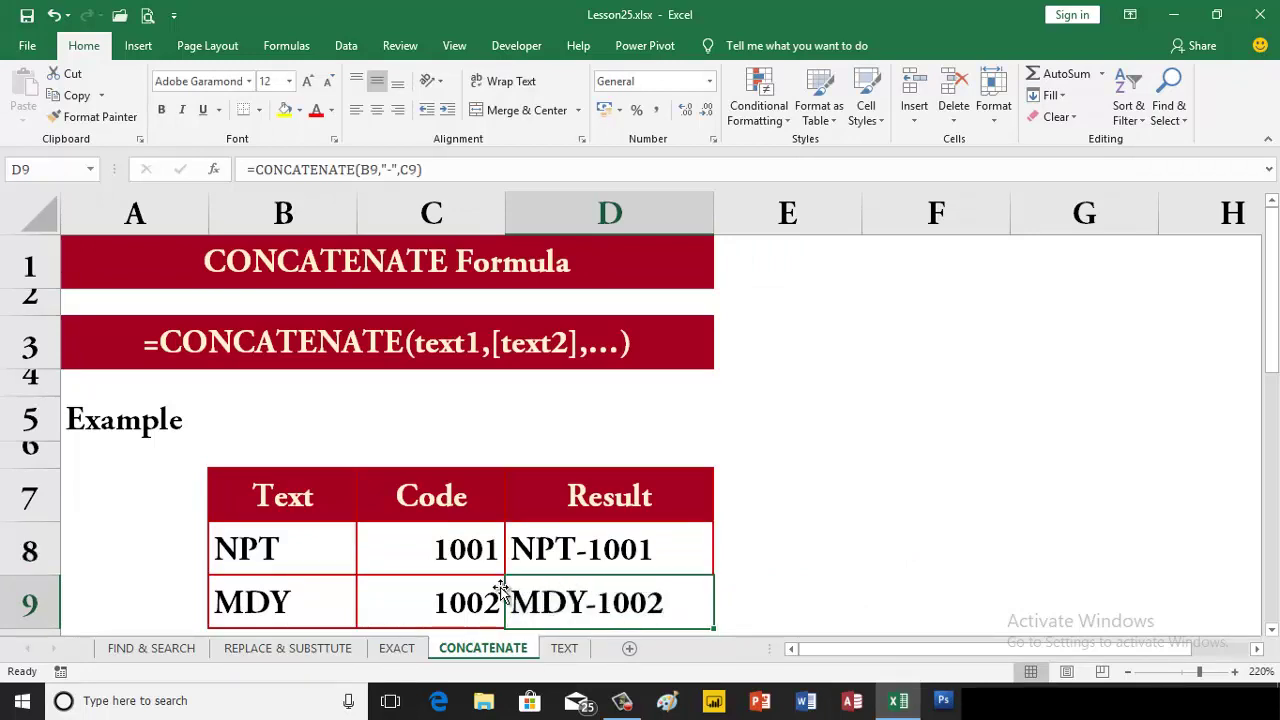
click(566, 552)
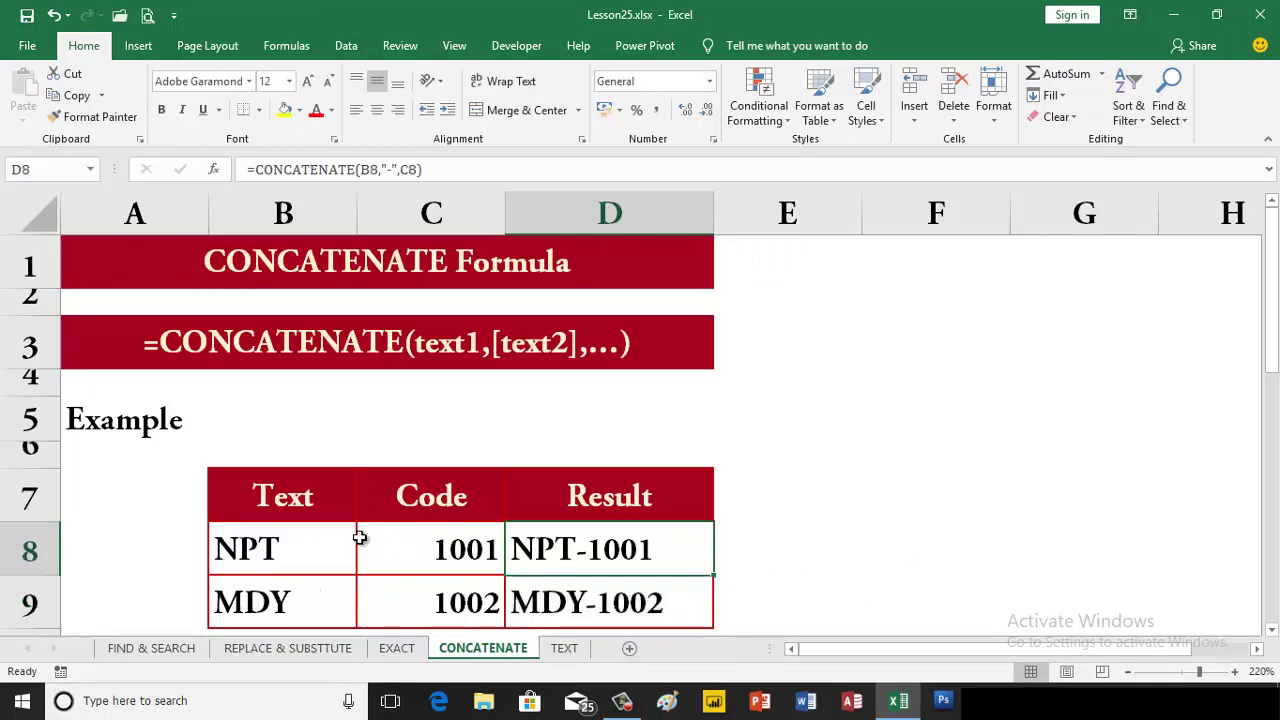
click(110, 432)
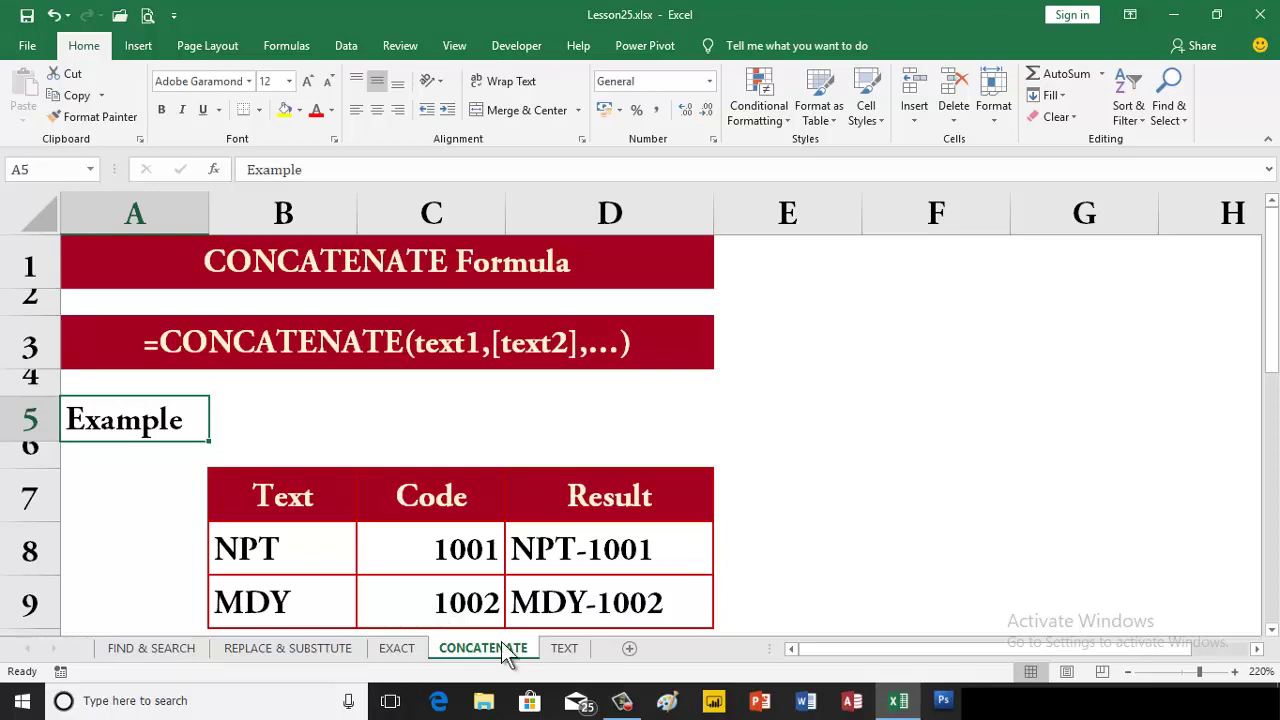
click(560, 655)
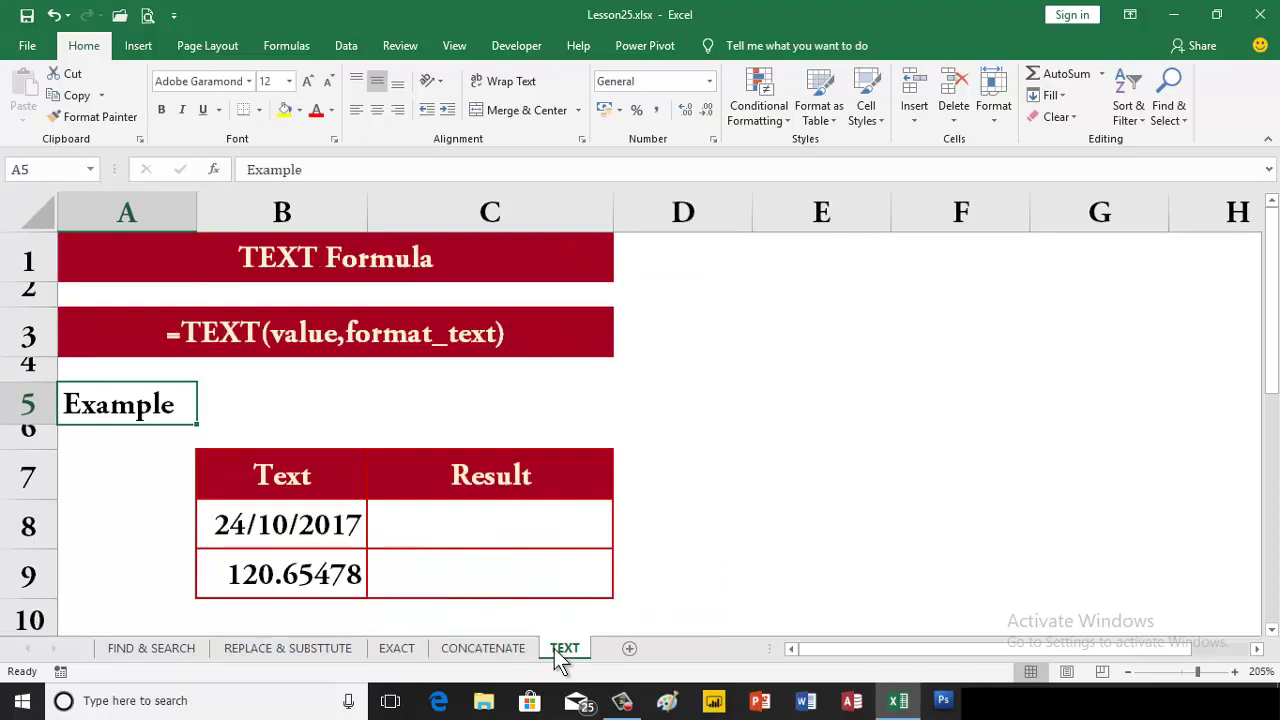
click(298, 526)
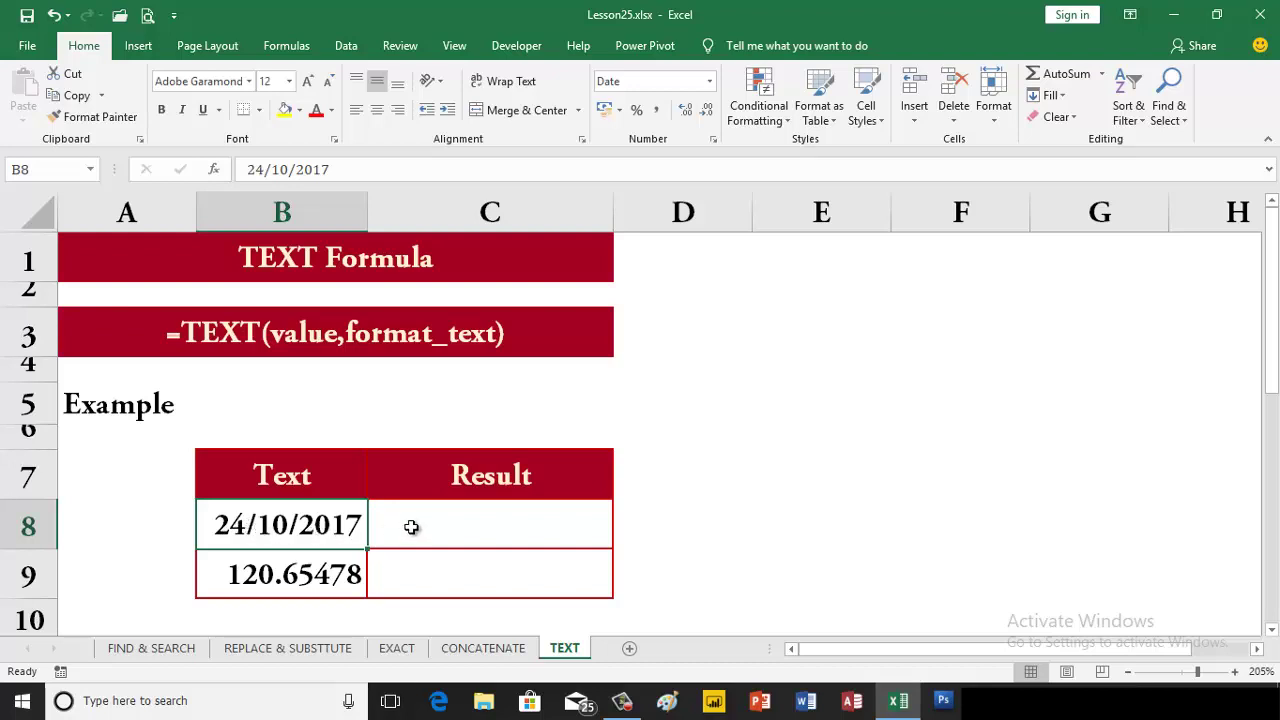
click(493, 531)
text(2)
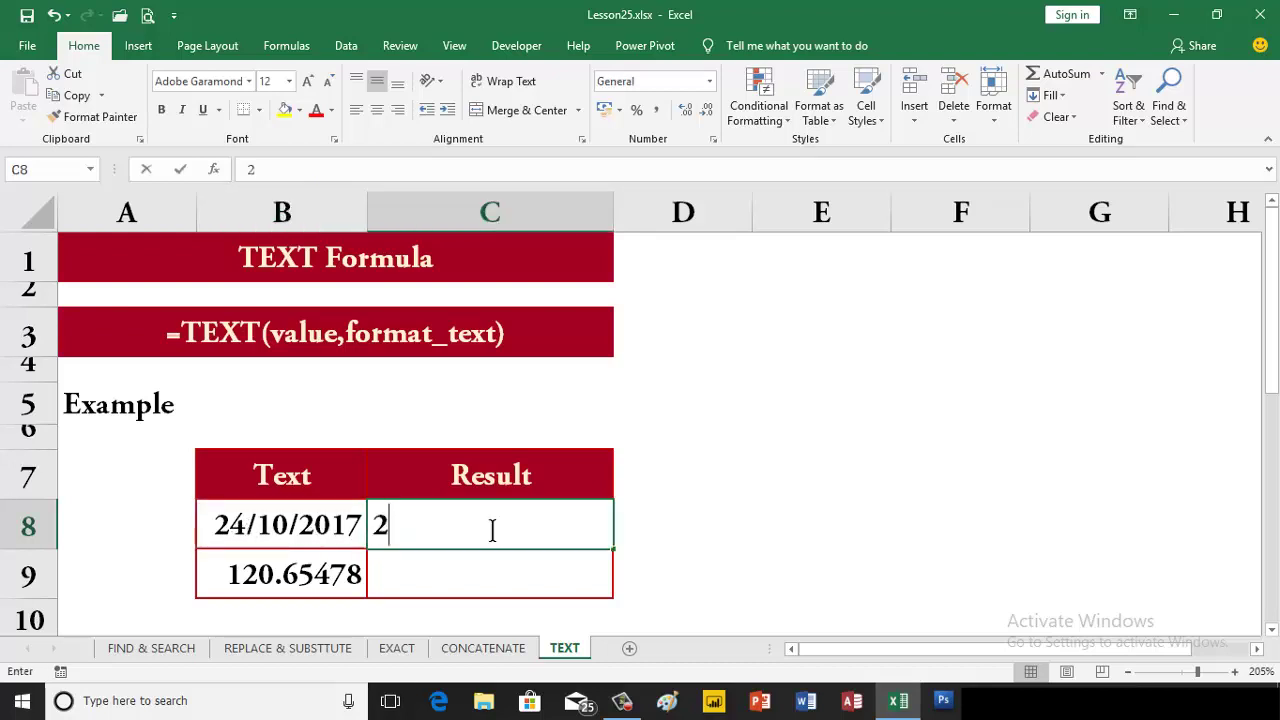
text(4-Oct=)
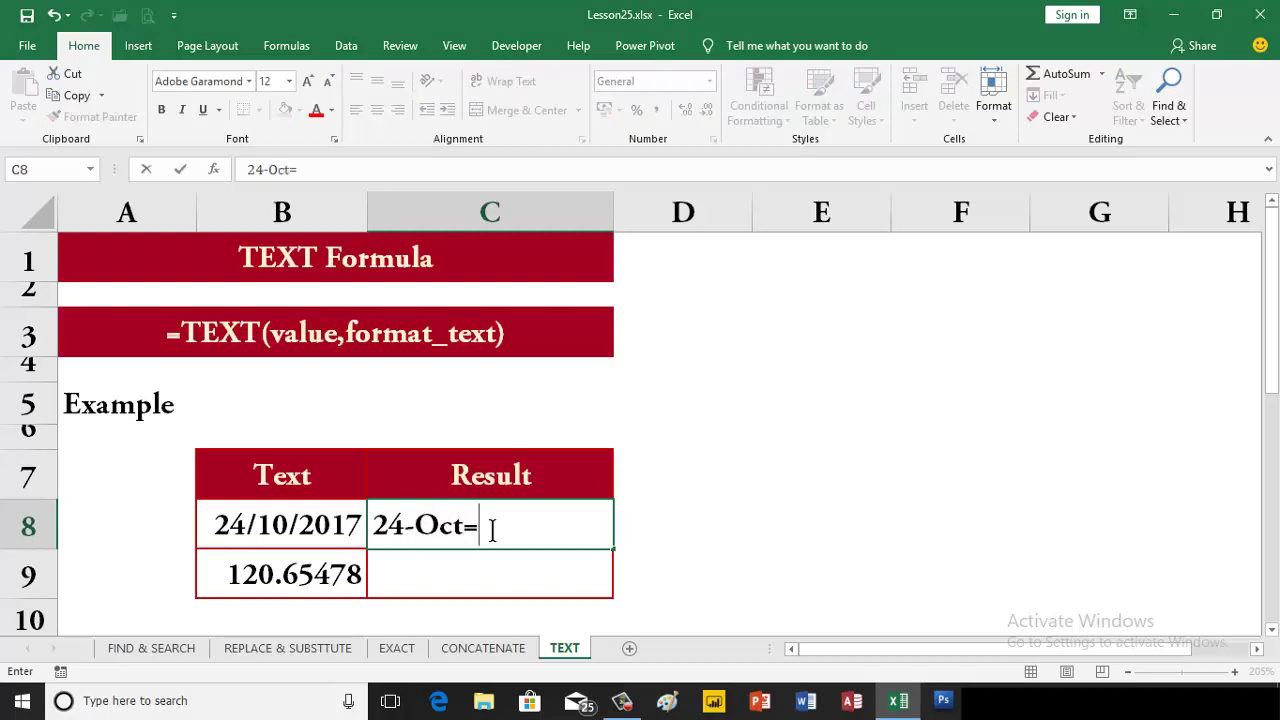
key(BackSpace)
text(2017)
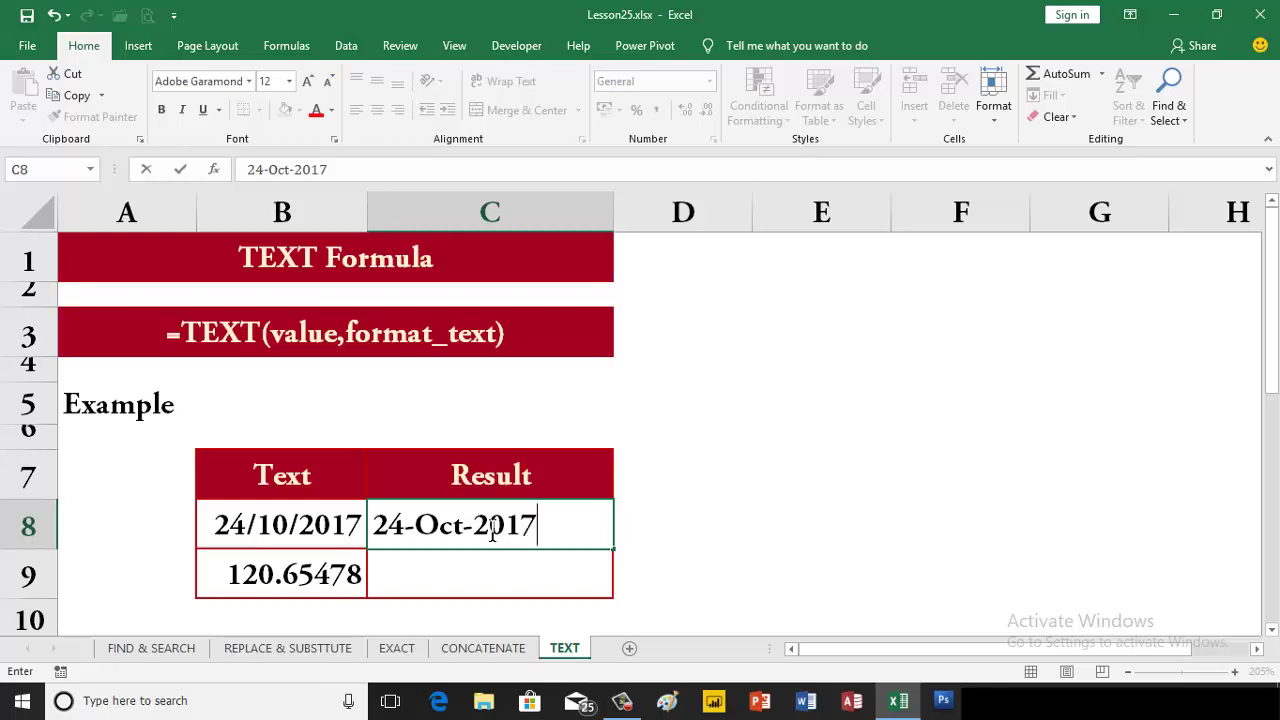
key(ctrl+Return)
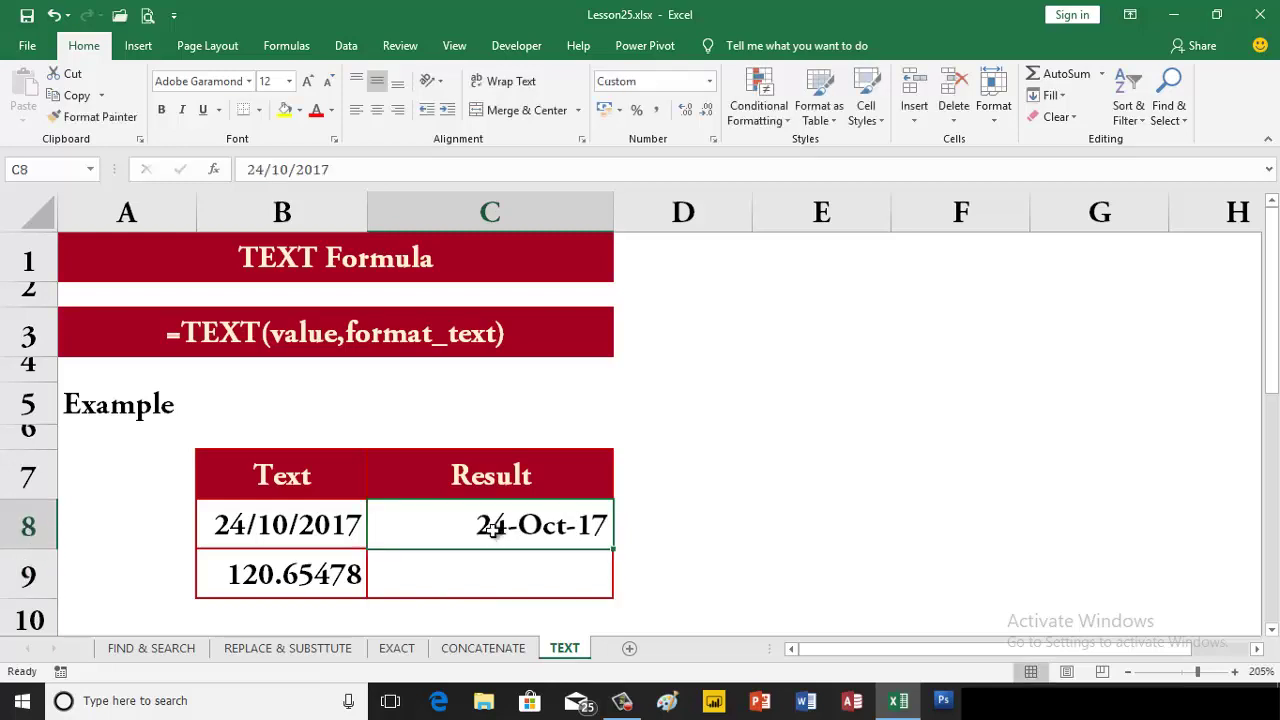
key(Delete)
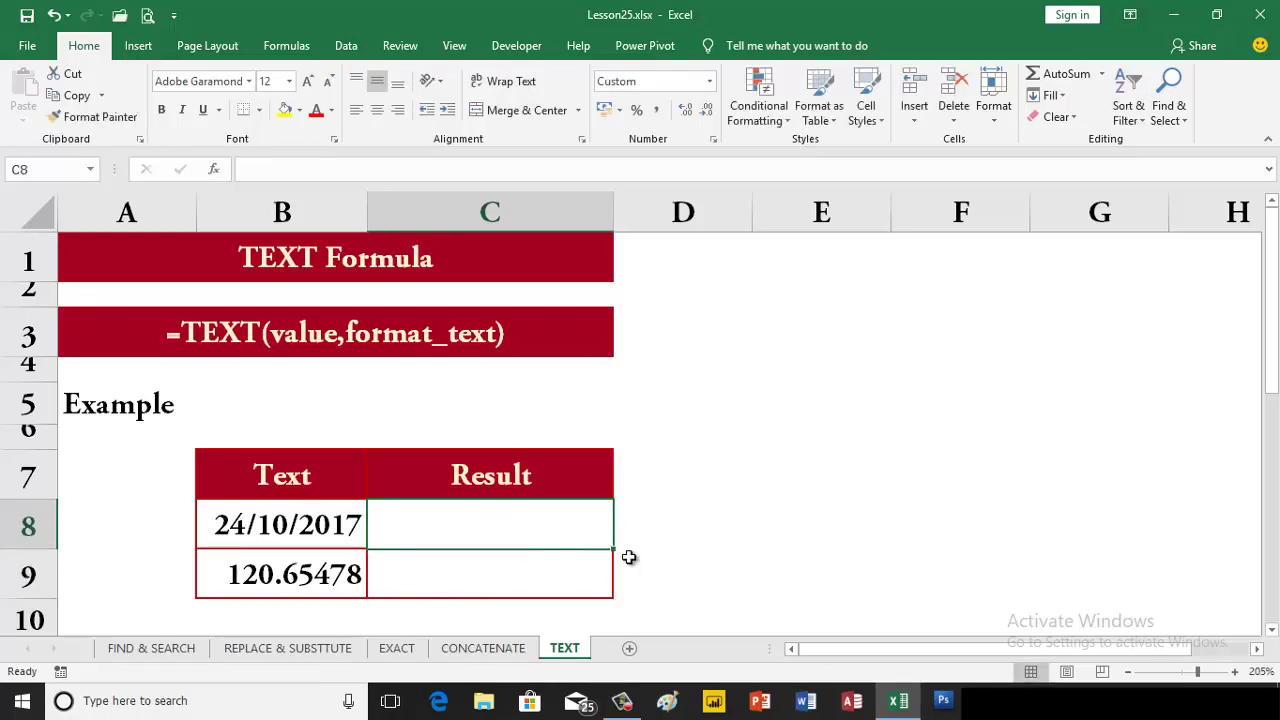
Enter =TEXT(B8,"dd-mmm-yyyy") in C8 so it displays 24-Oct-2017
text(=t)
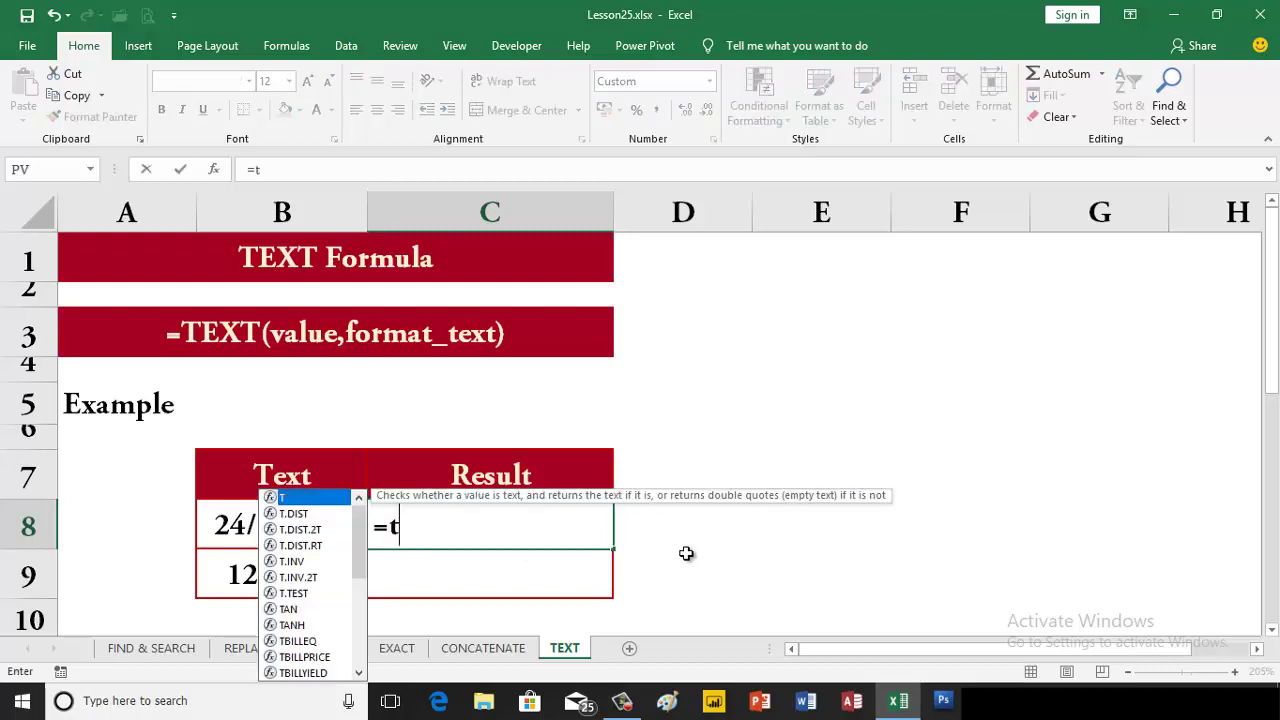
text(e)
key(Tab)
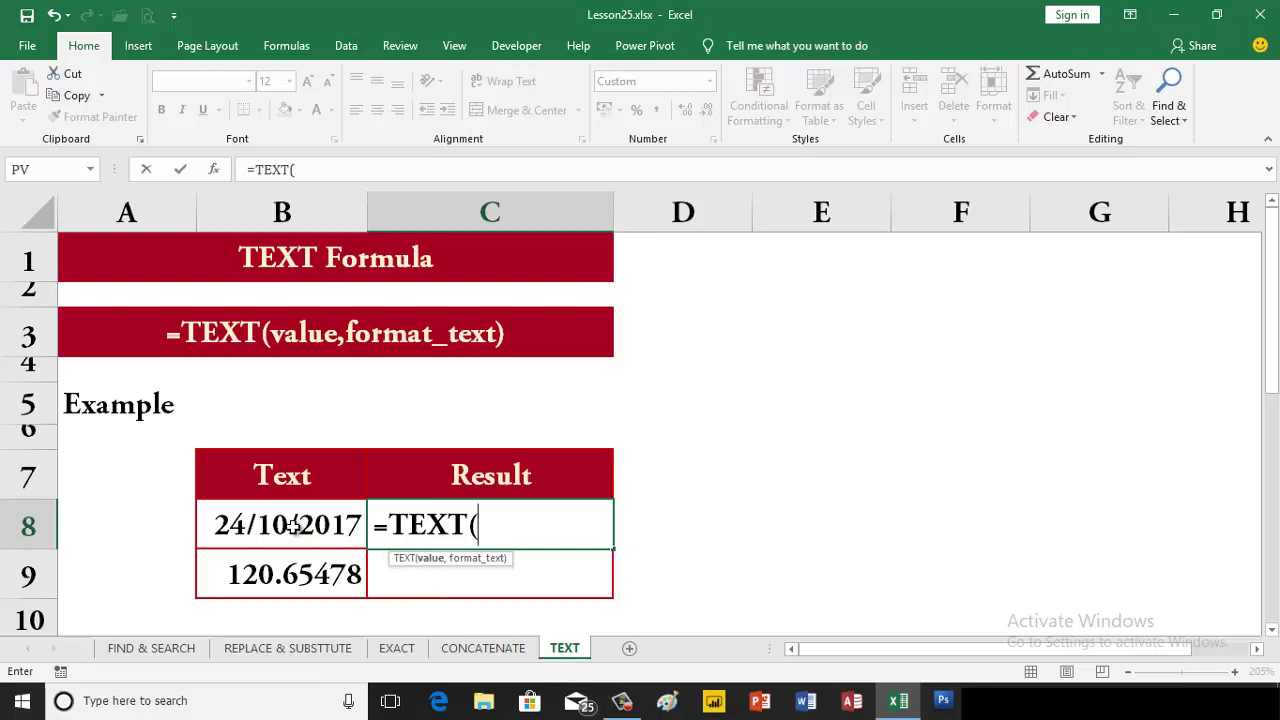
click(293, 527)
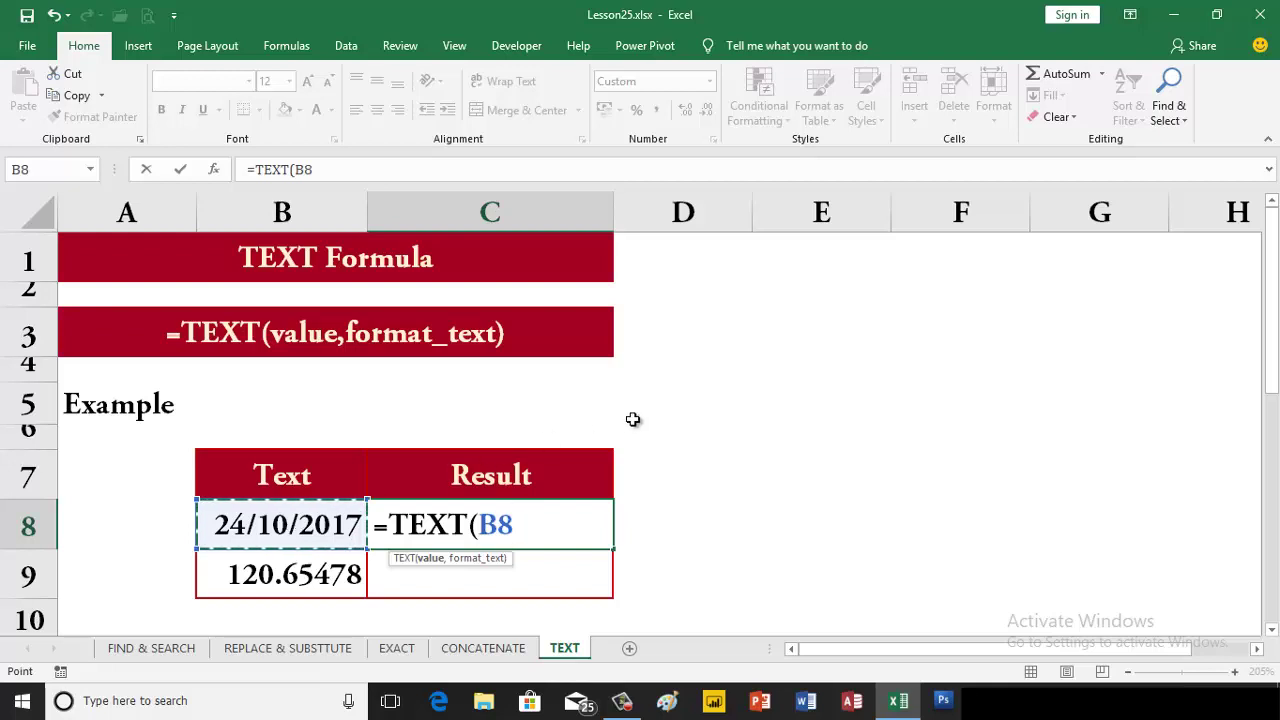
text(,)
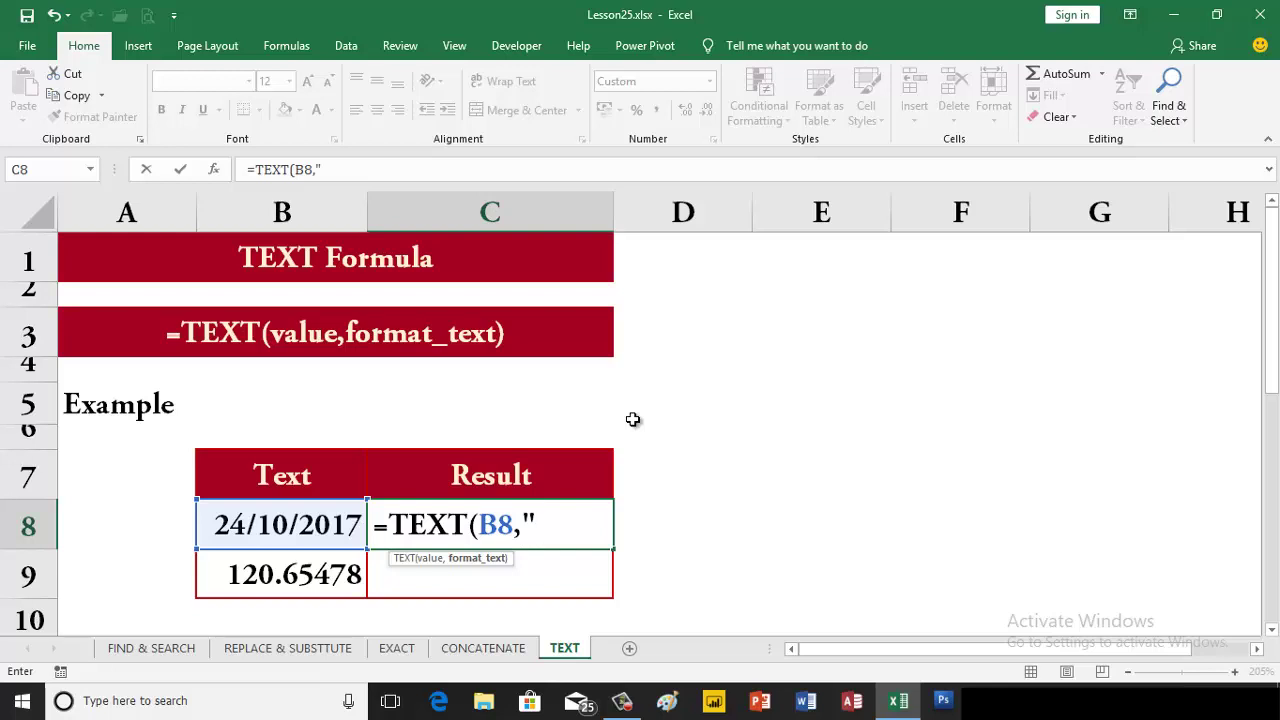
text(d)
text(d-)
text(mmm-)
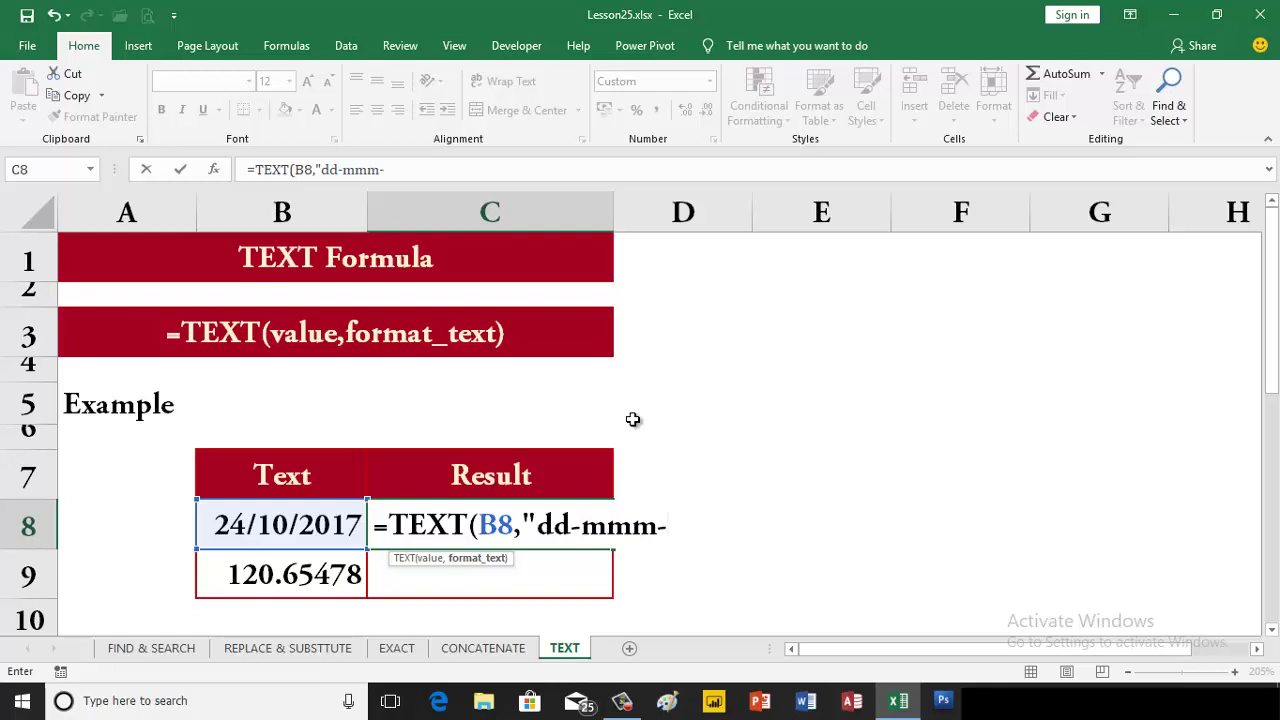
text(yyyy)
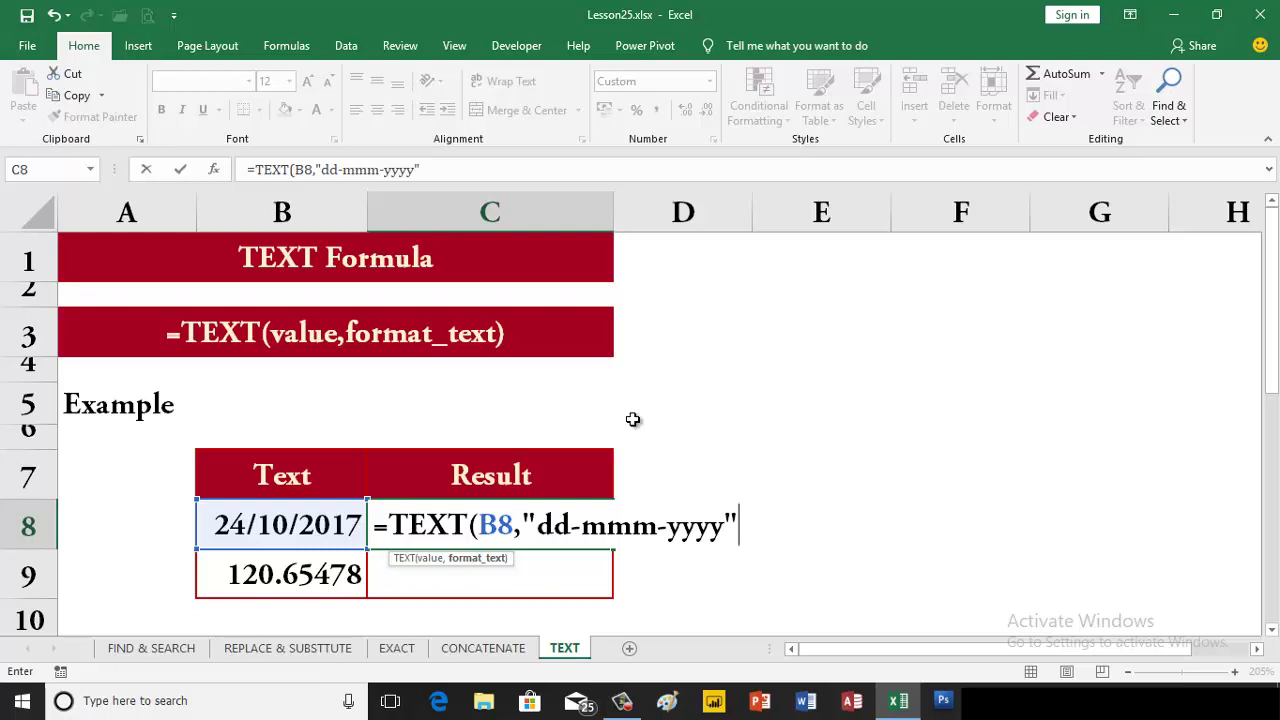
key(Return)
key(Up)
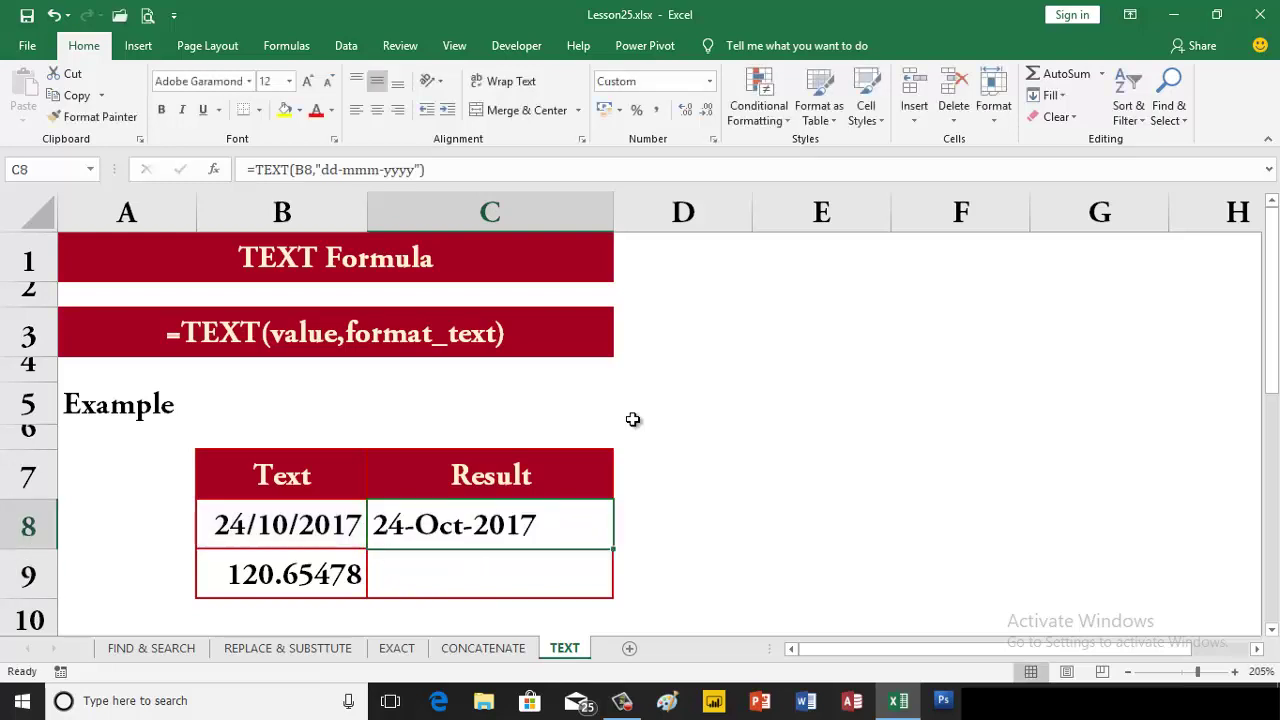
key(Down)
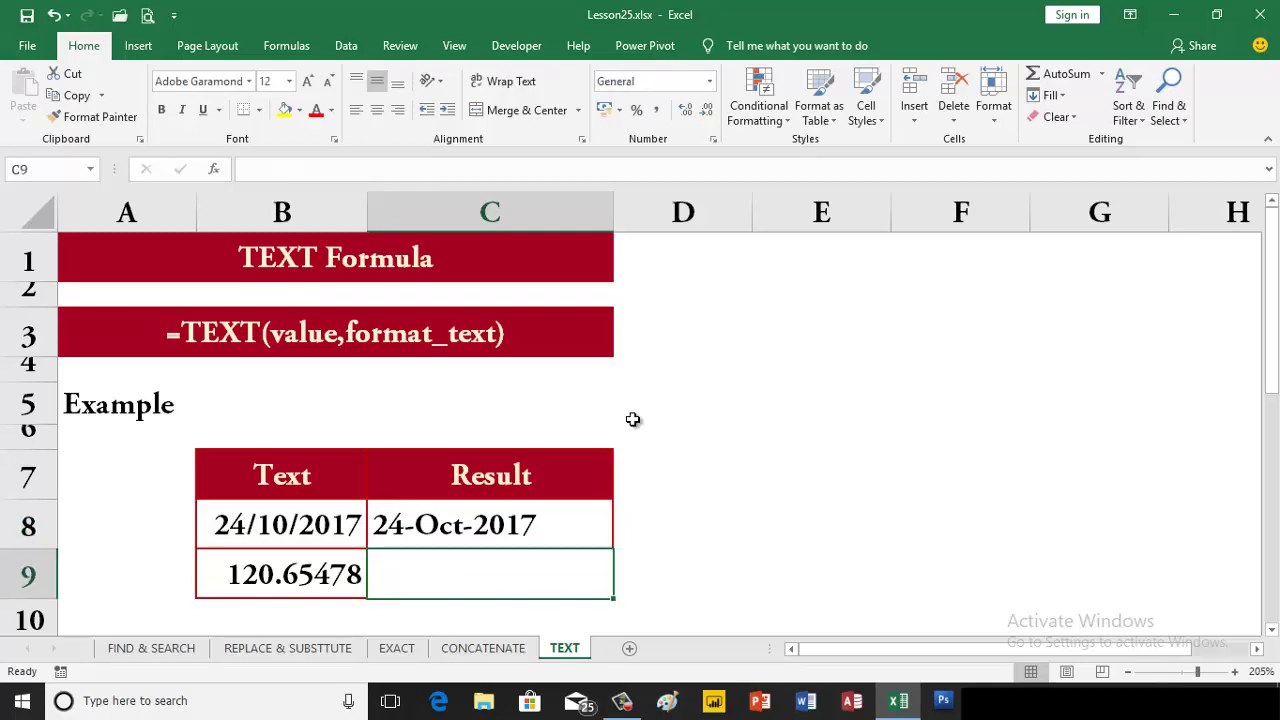
key(Left)
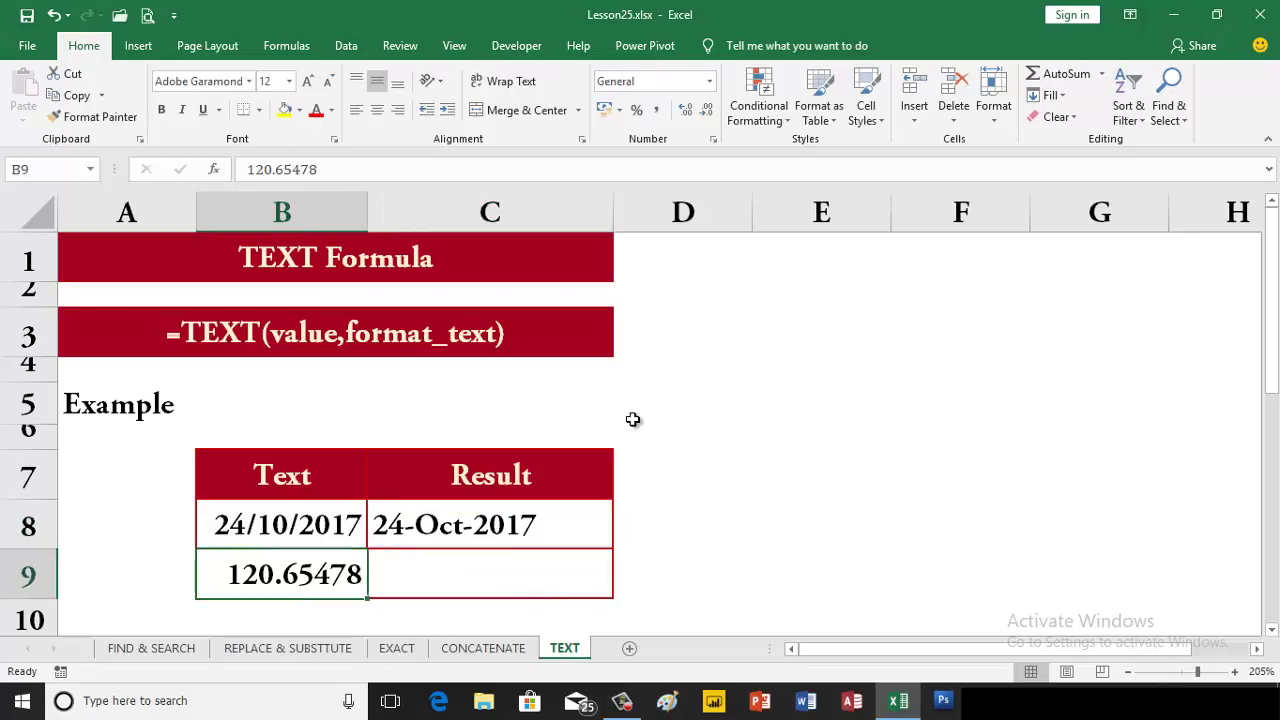
key(Right)
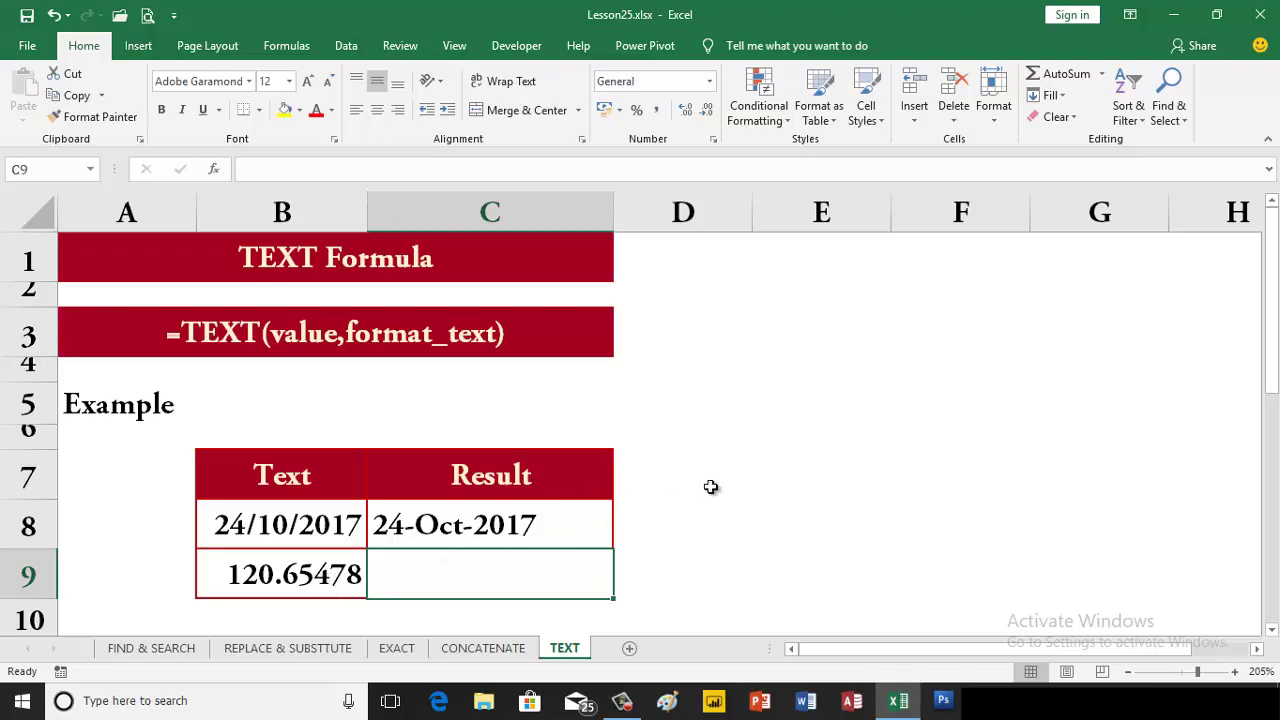
Enter =TEXT(B9,"0.00") in C9 so 120.65478 displays as 120.65
text(=tex)
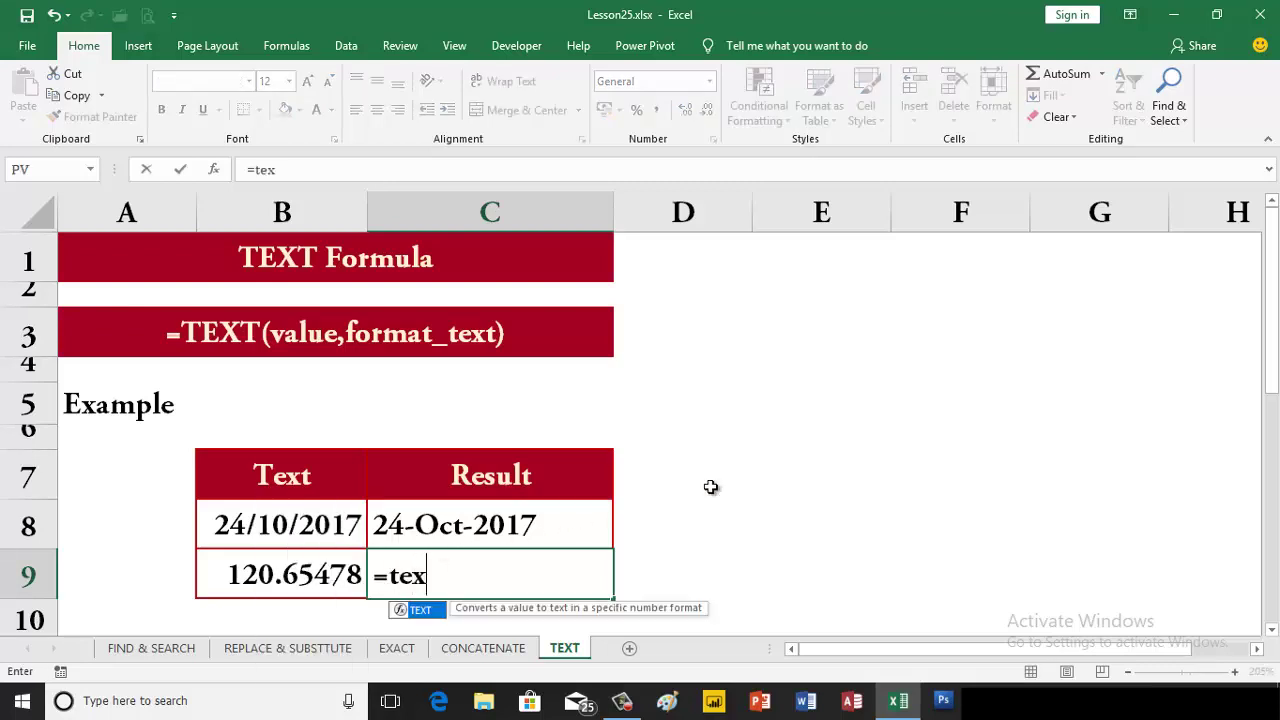
key(Tab)
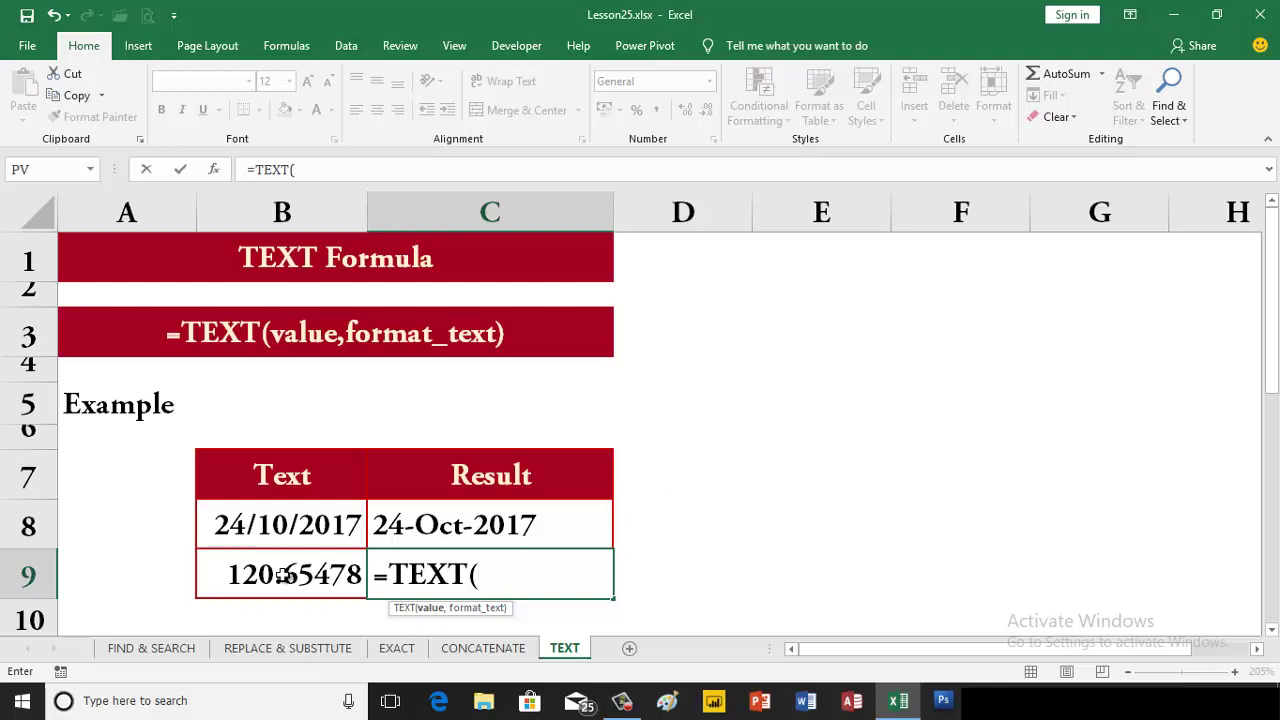
click(283, 574)
text(,)
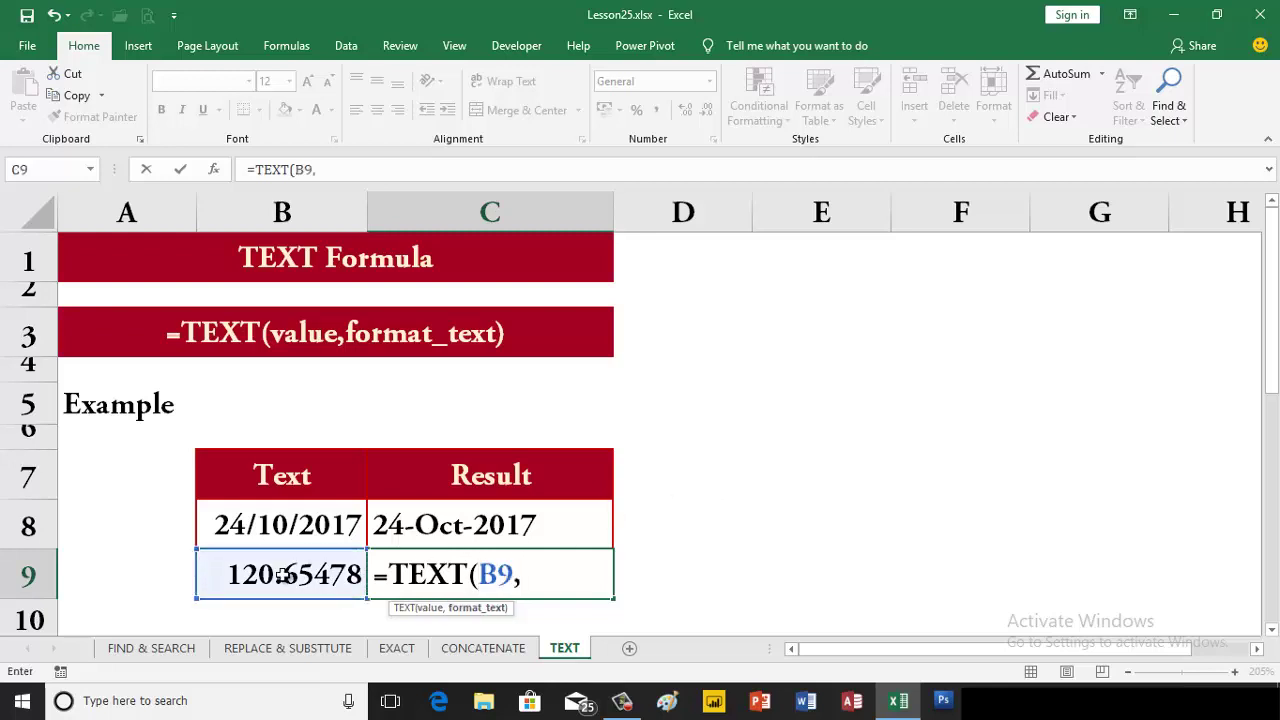
text("0)
text(.00")
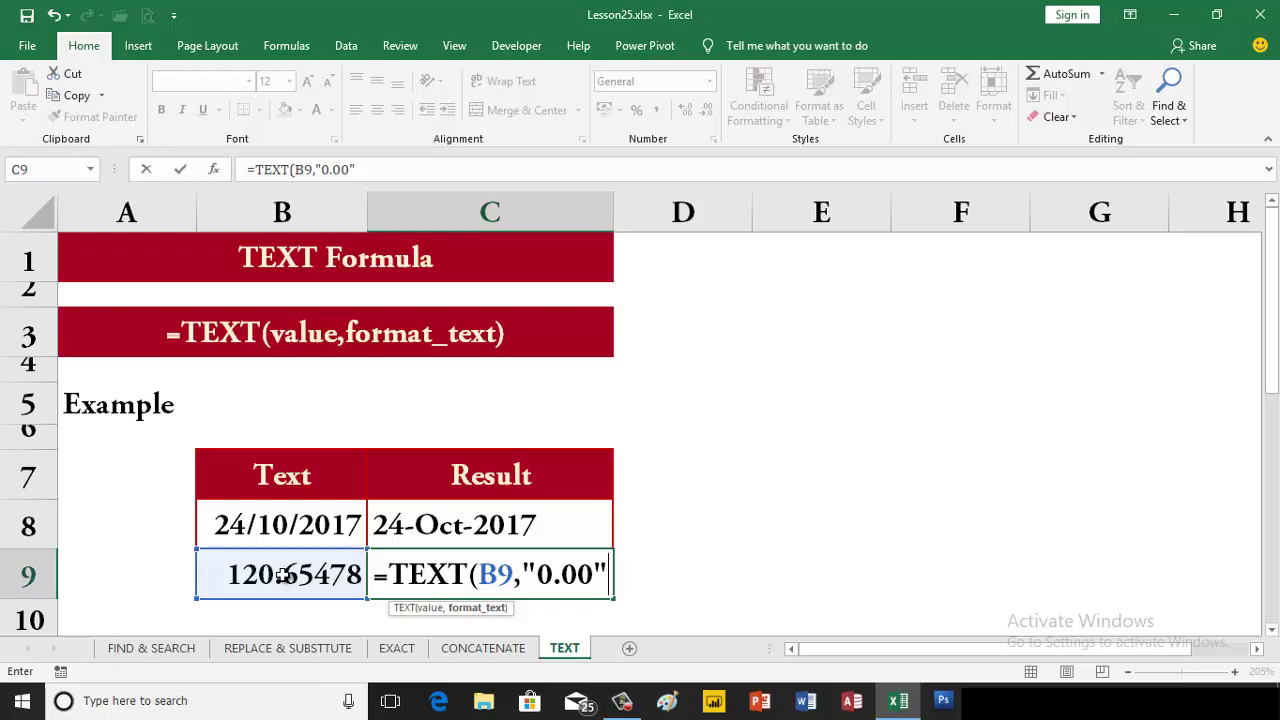
key(Return)
key(Up)
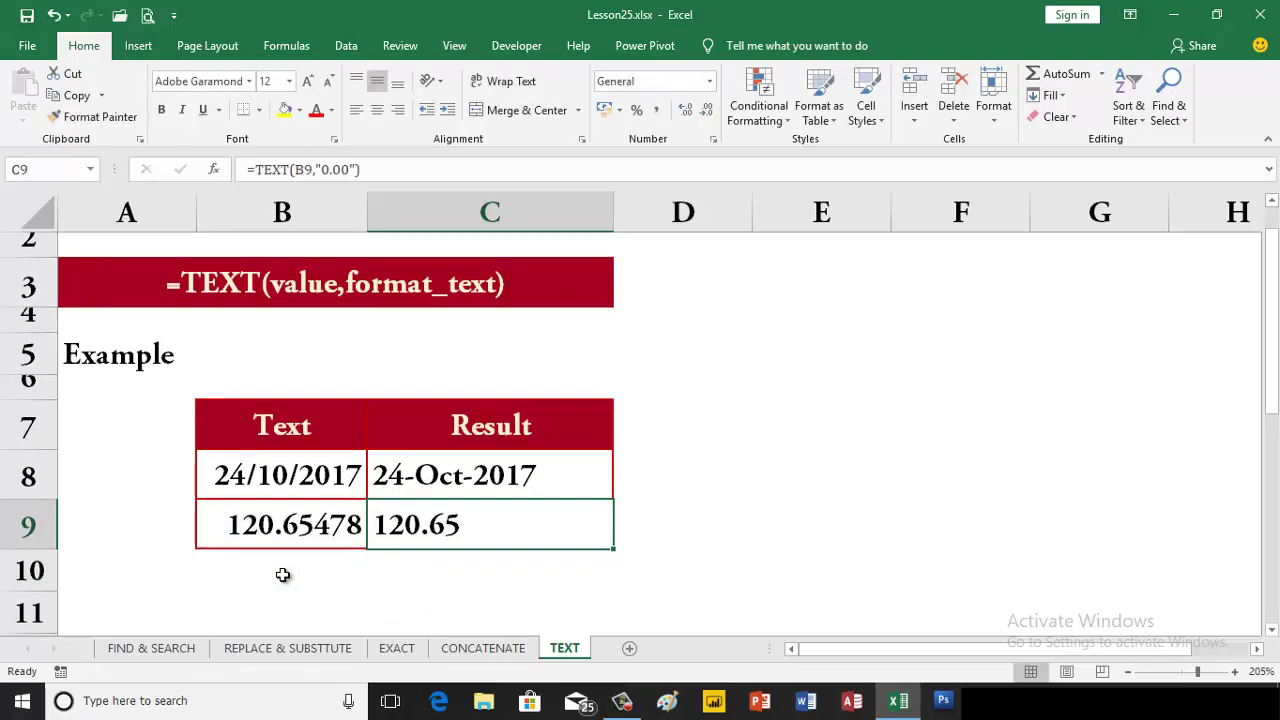
key(Left)
key(Down)
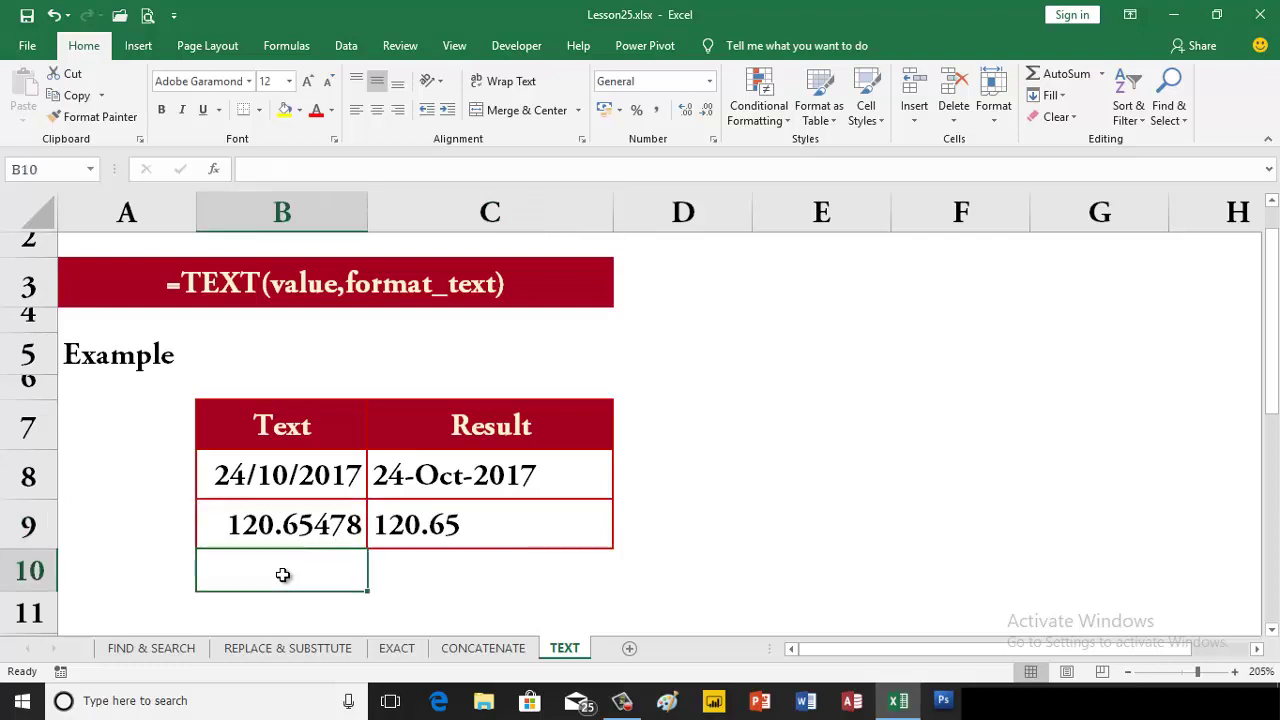
scroll(562, 525, up, 1)
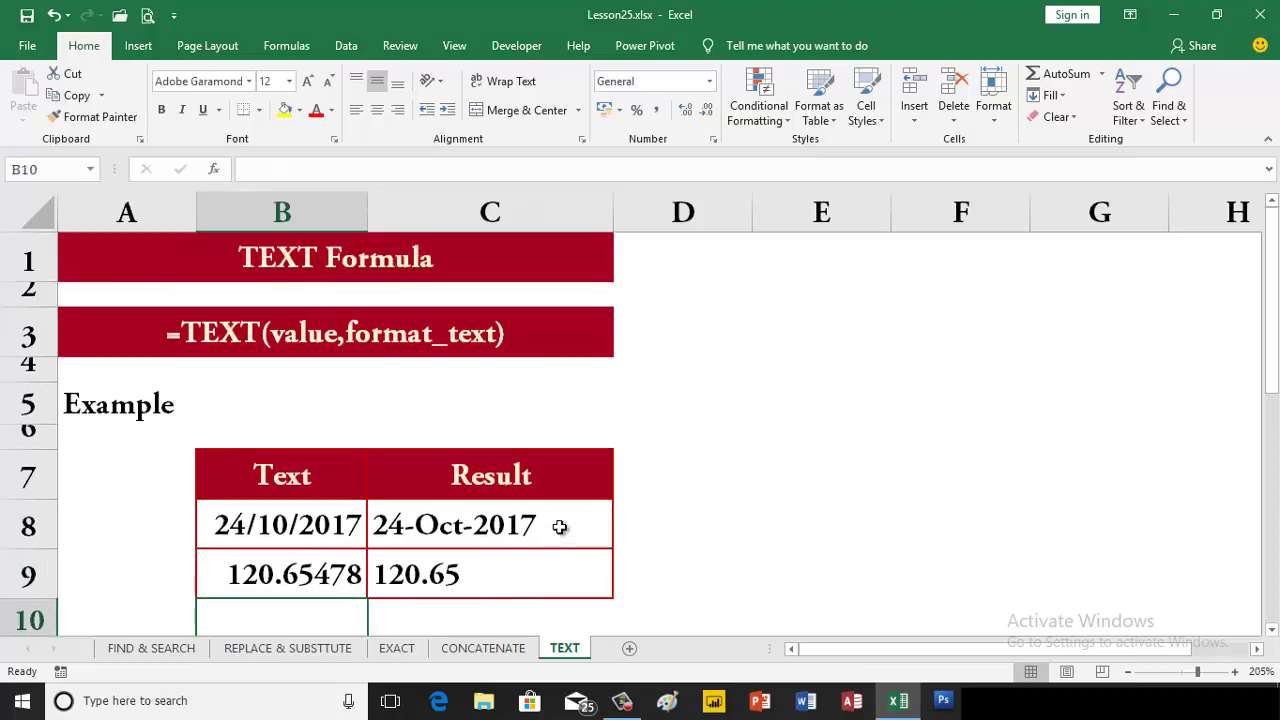
click(146, 404)
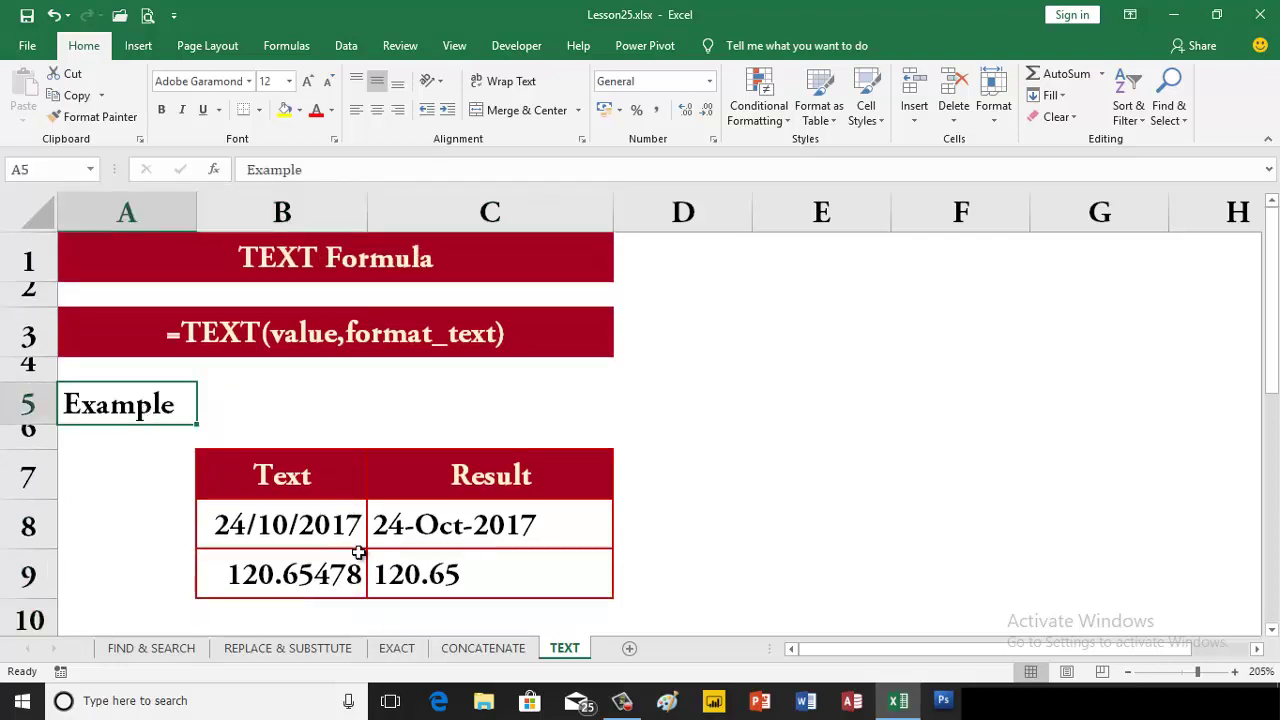
On the FIND & SEARCH sheet, enter HyperExcel in F6 and ExcelHyper in F7
click(143, 655)
click(288, 486)
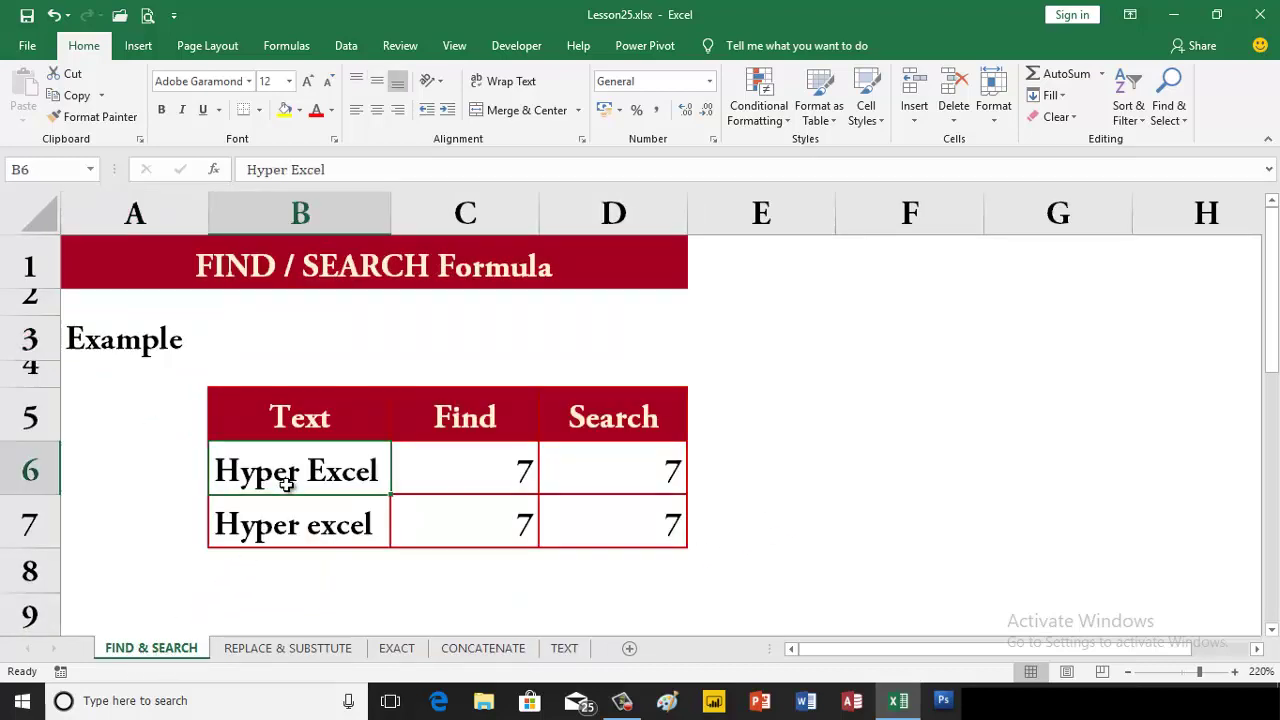
click(885, 468)
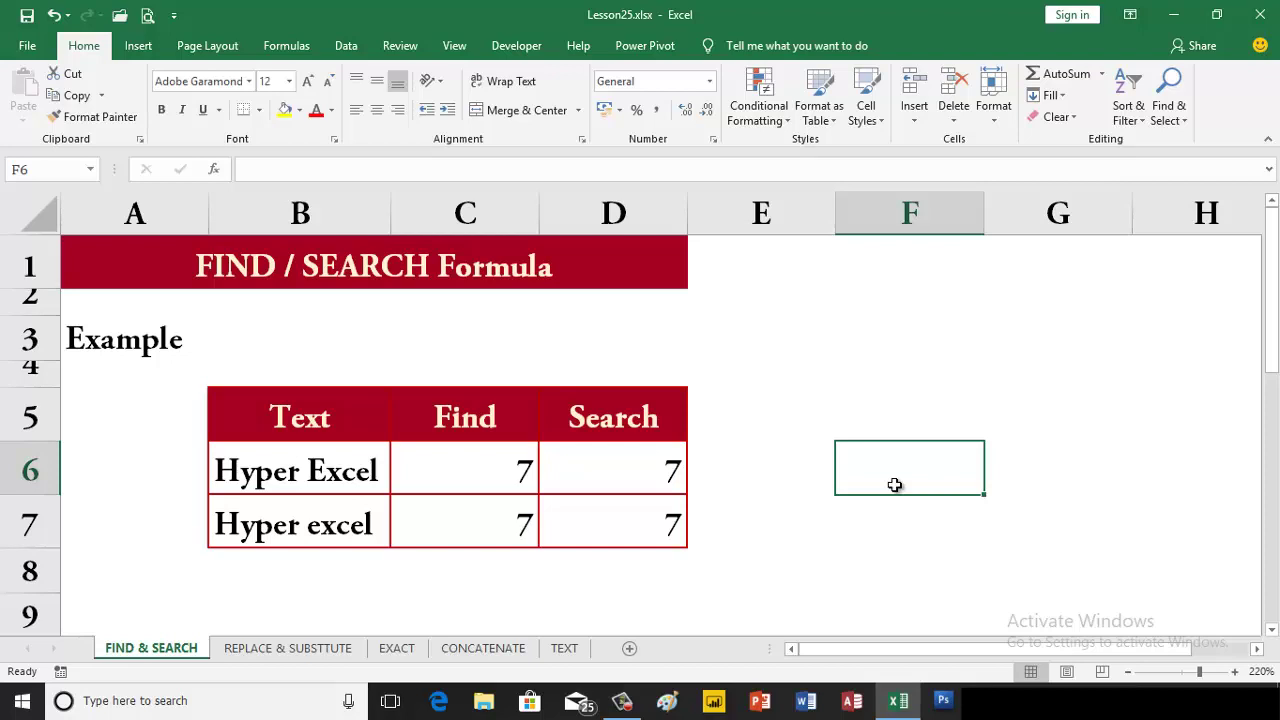
text(Hype)
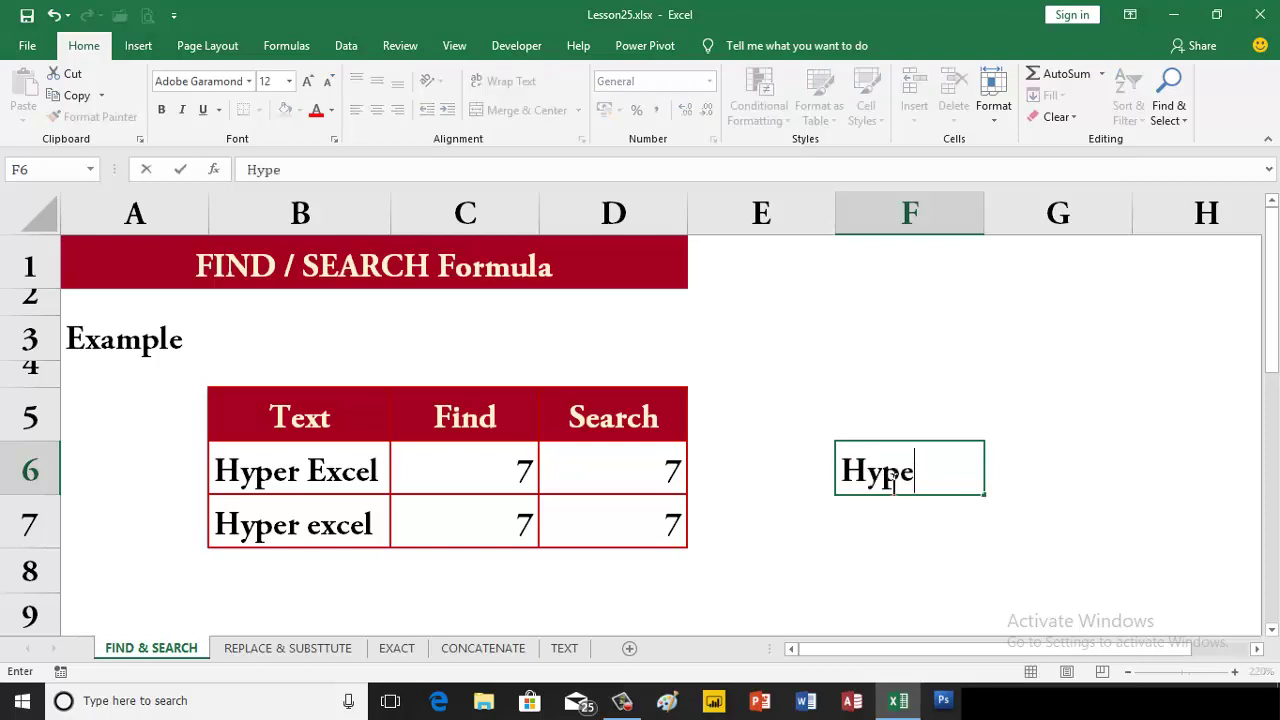
text(rExcel)
key(Return)
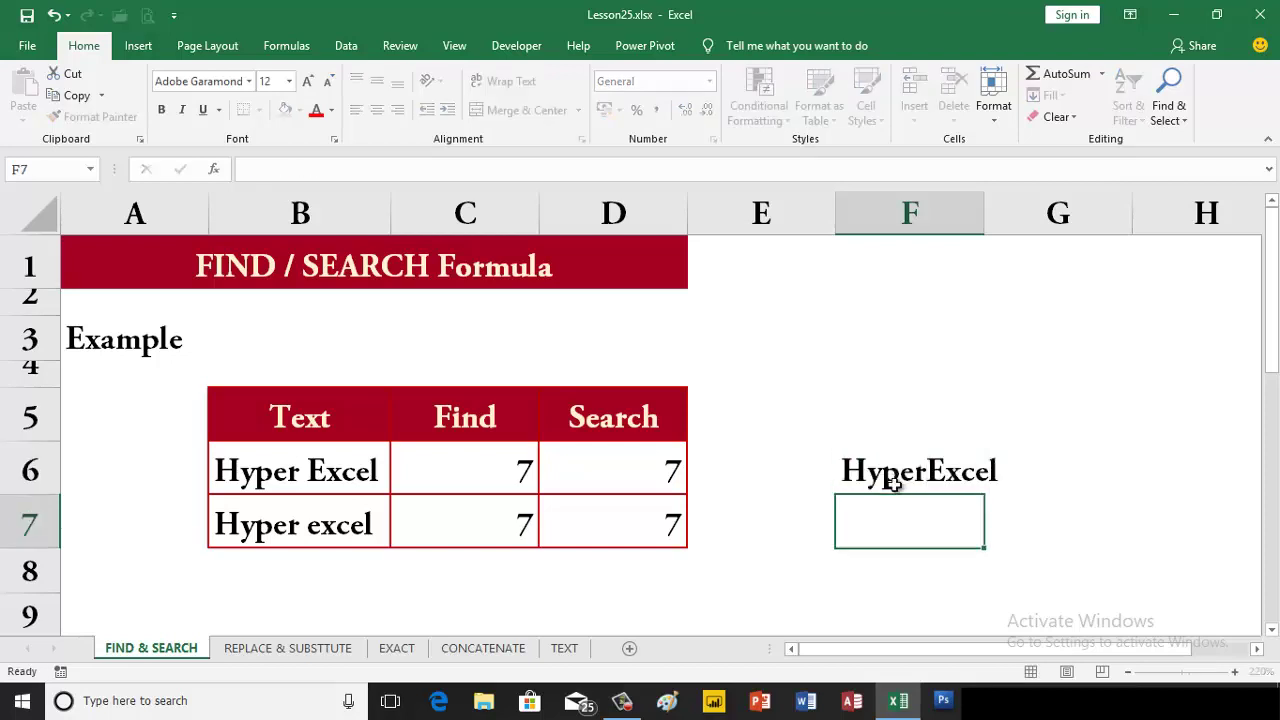
text(ExcelH)
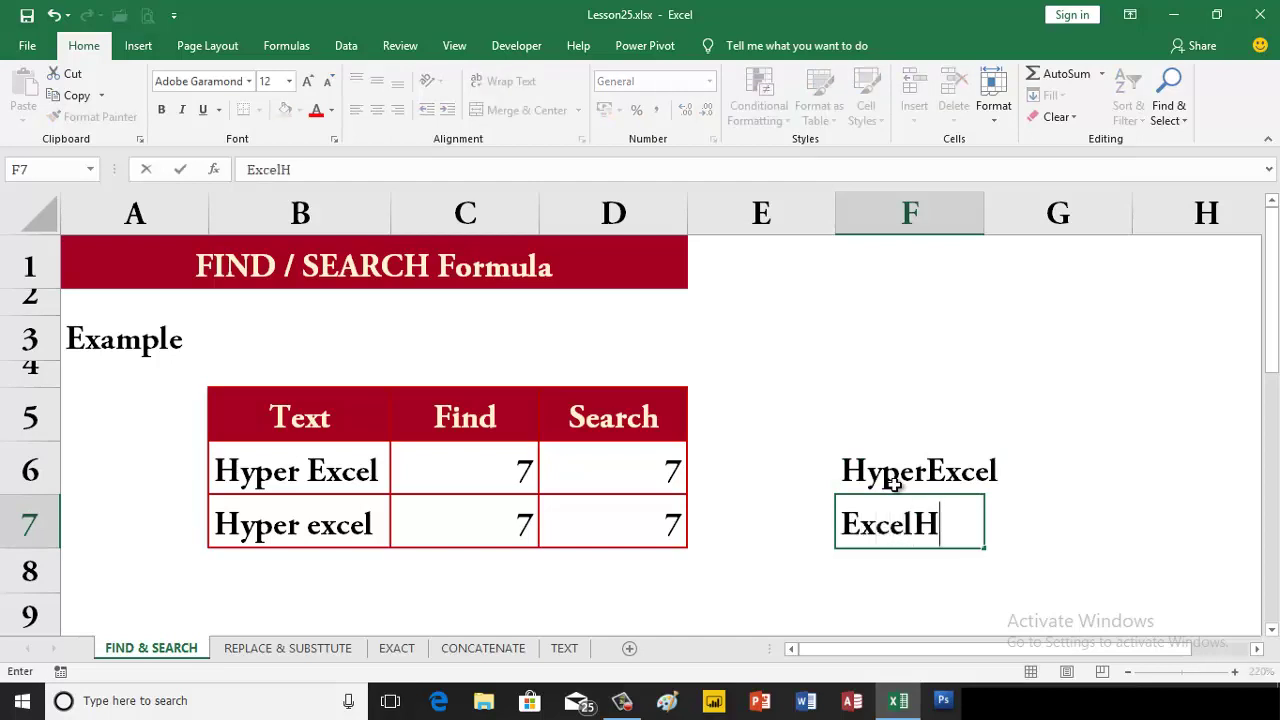
text(yper)
key(Return)
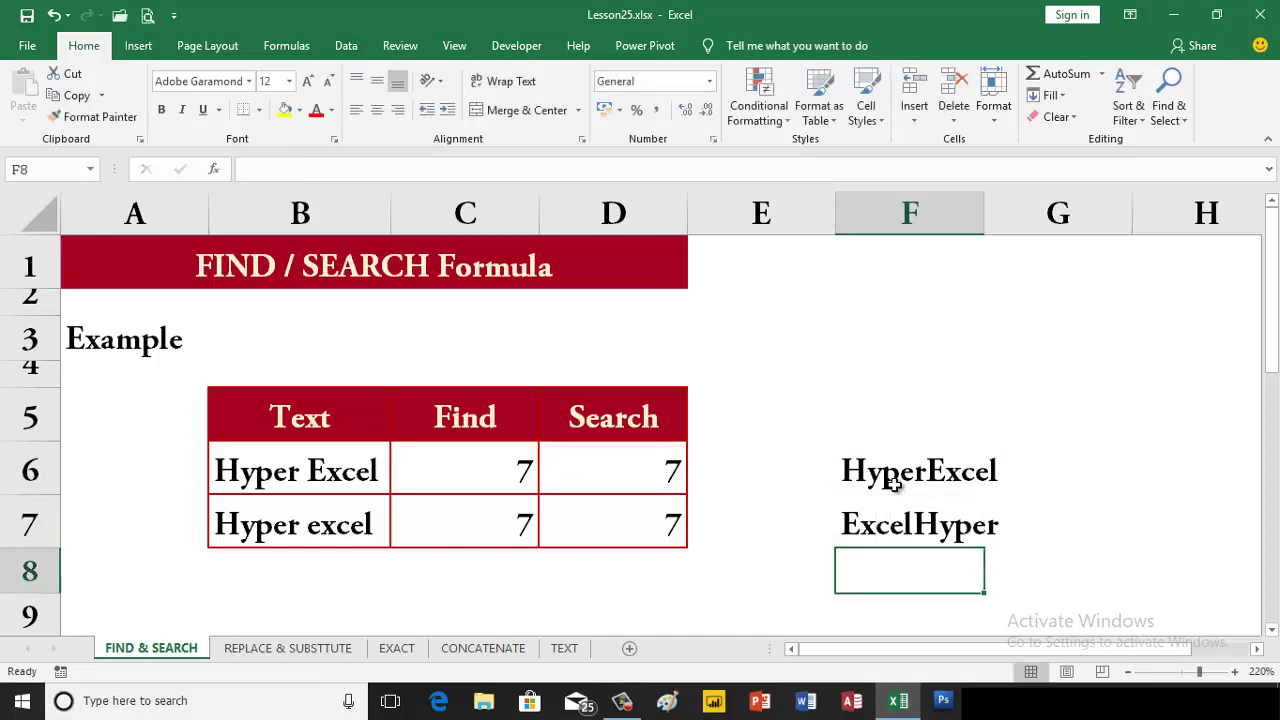
Enter Hyper in F8 without the autocomplete suggestion, then select F6:F8
text(Hyper)
key(Delete)
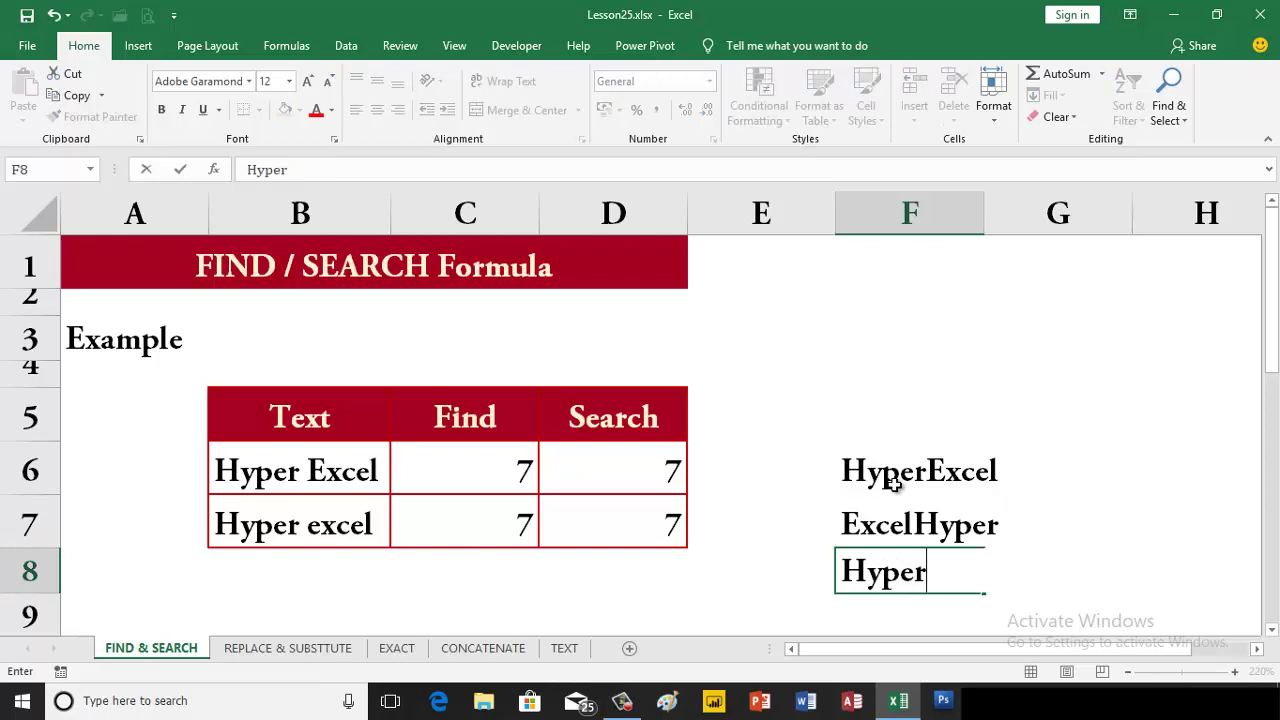
key(Return)
drag(905, 418, 908, 520)
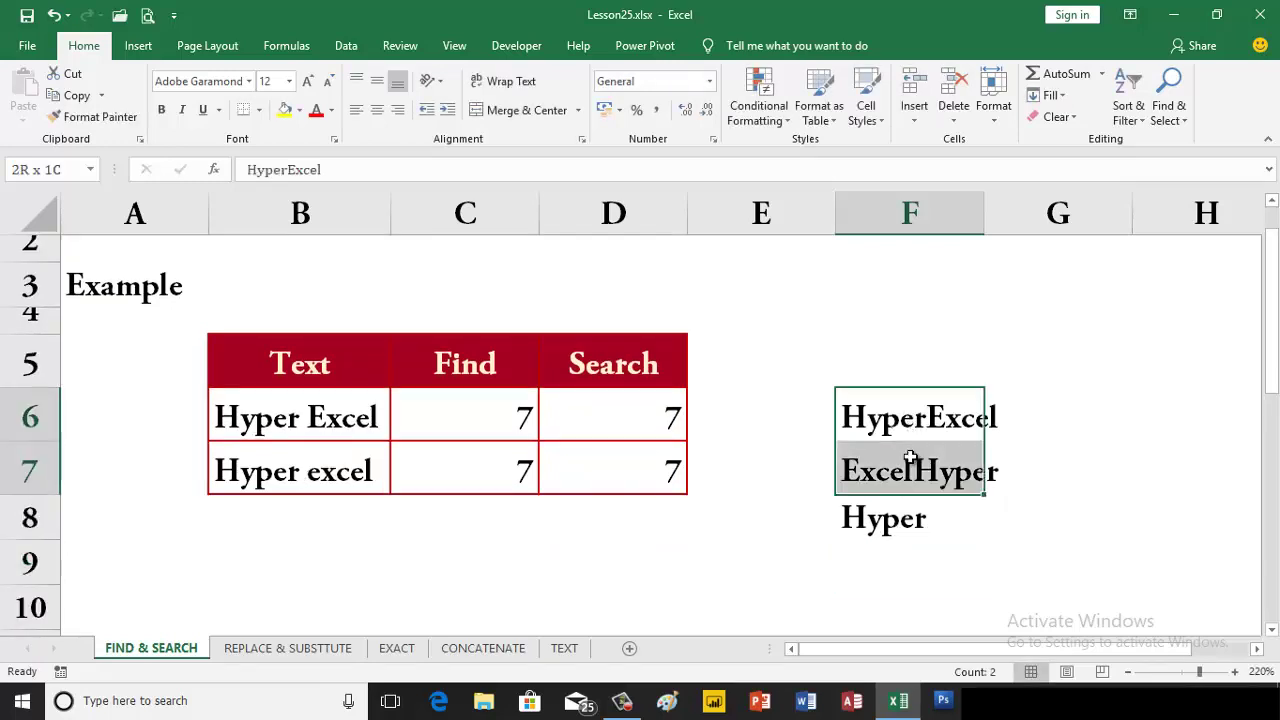
click(1147, 404)
scroll(1147, 404, right, 2)
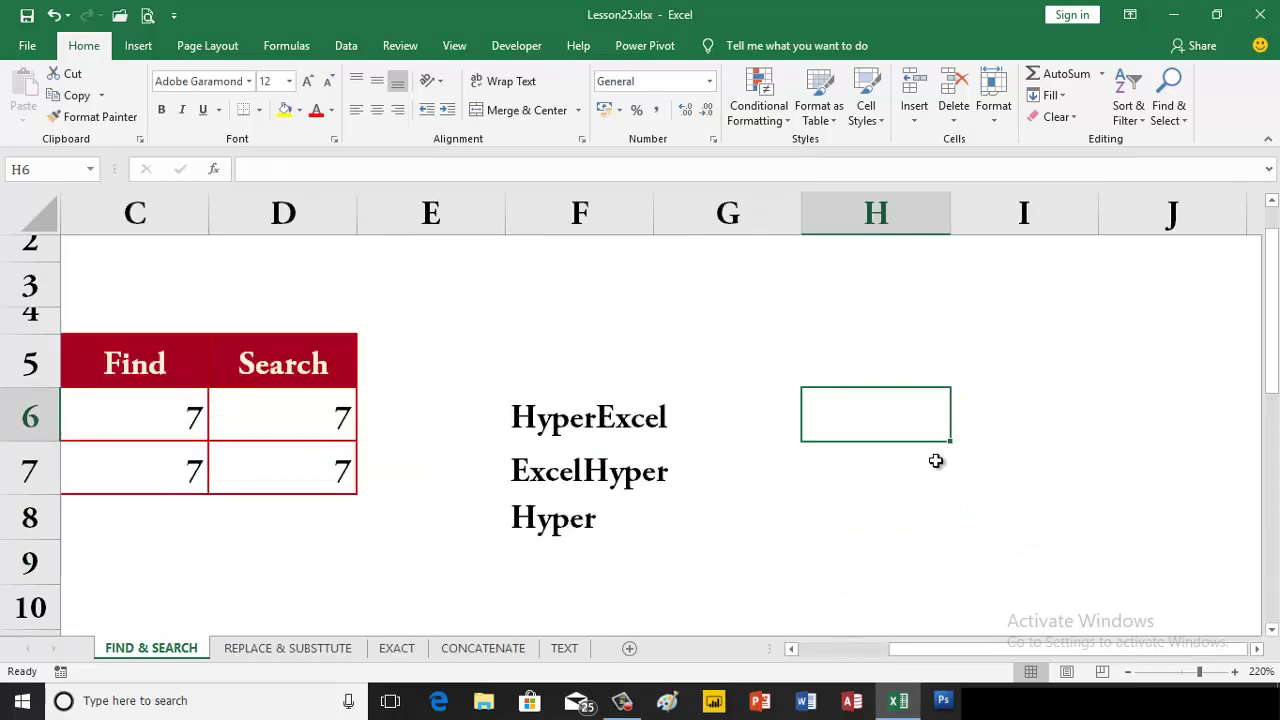
text(=fin)
key(Tab)
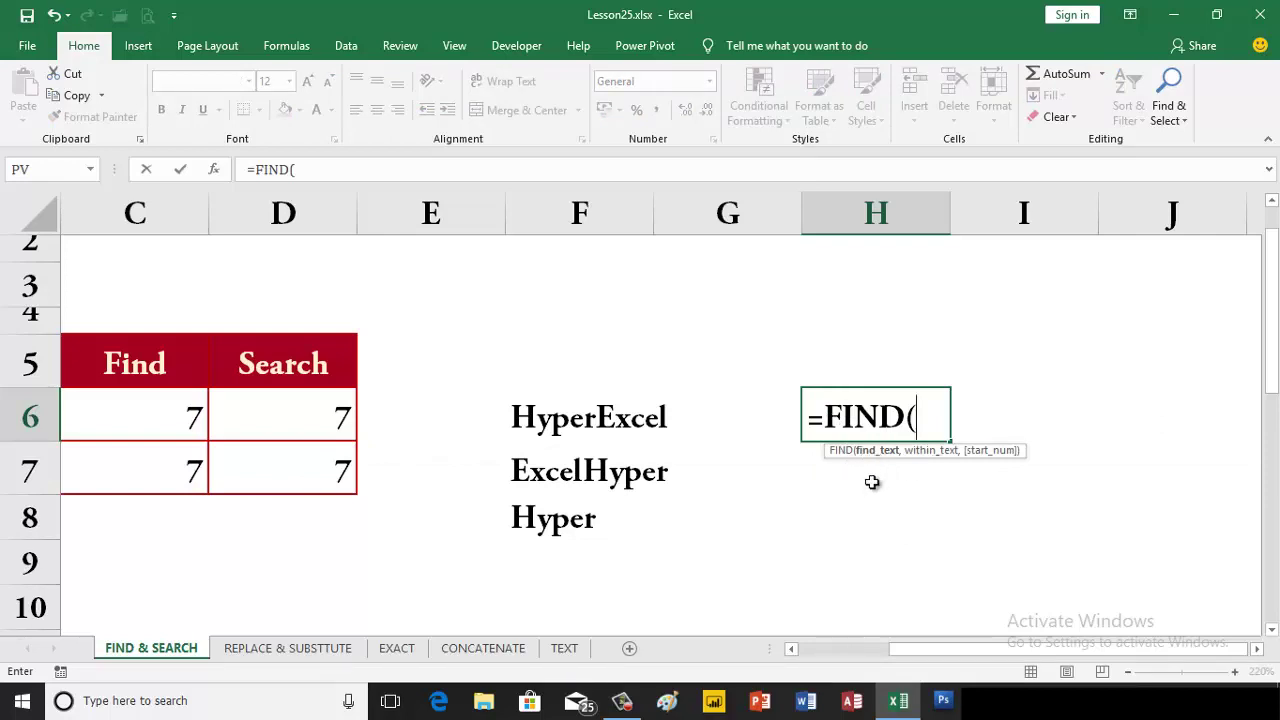
text("Ex)
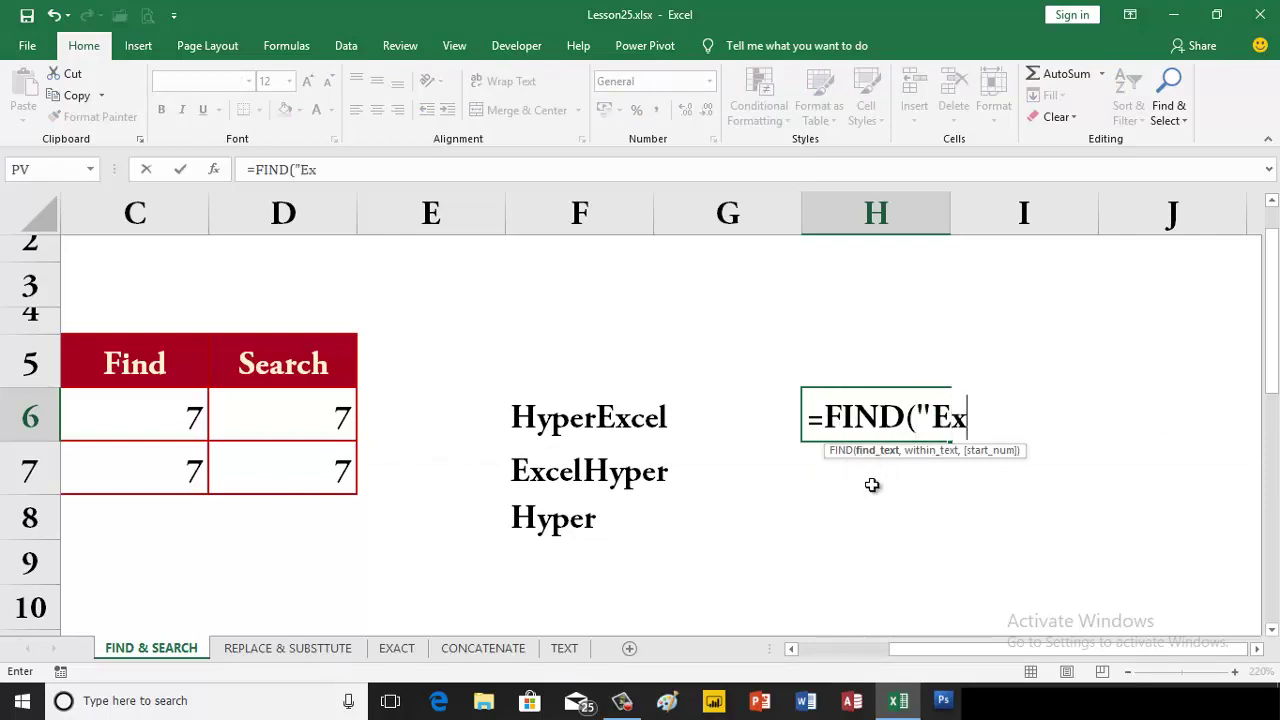
text(cel",)
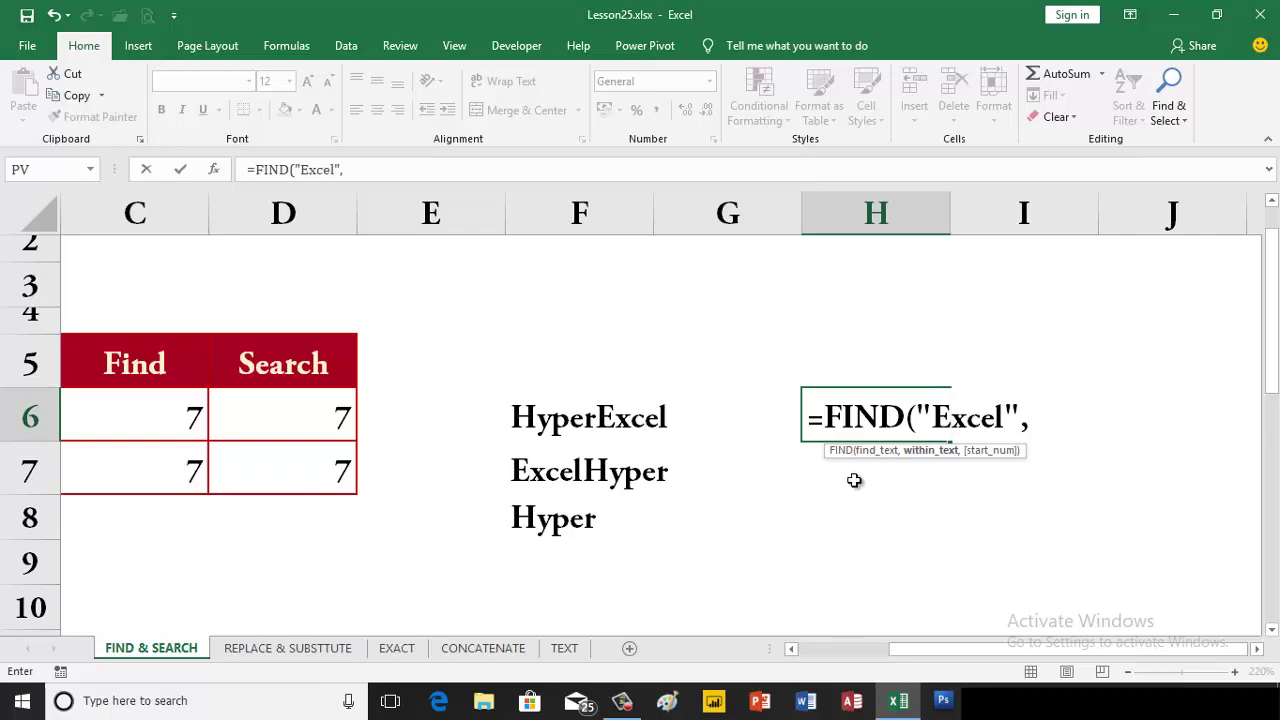
click(605, 417)
key(Return)
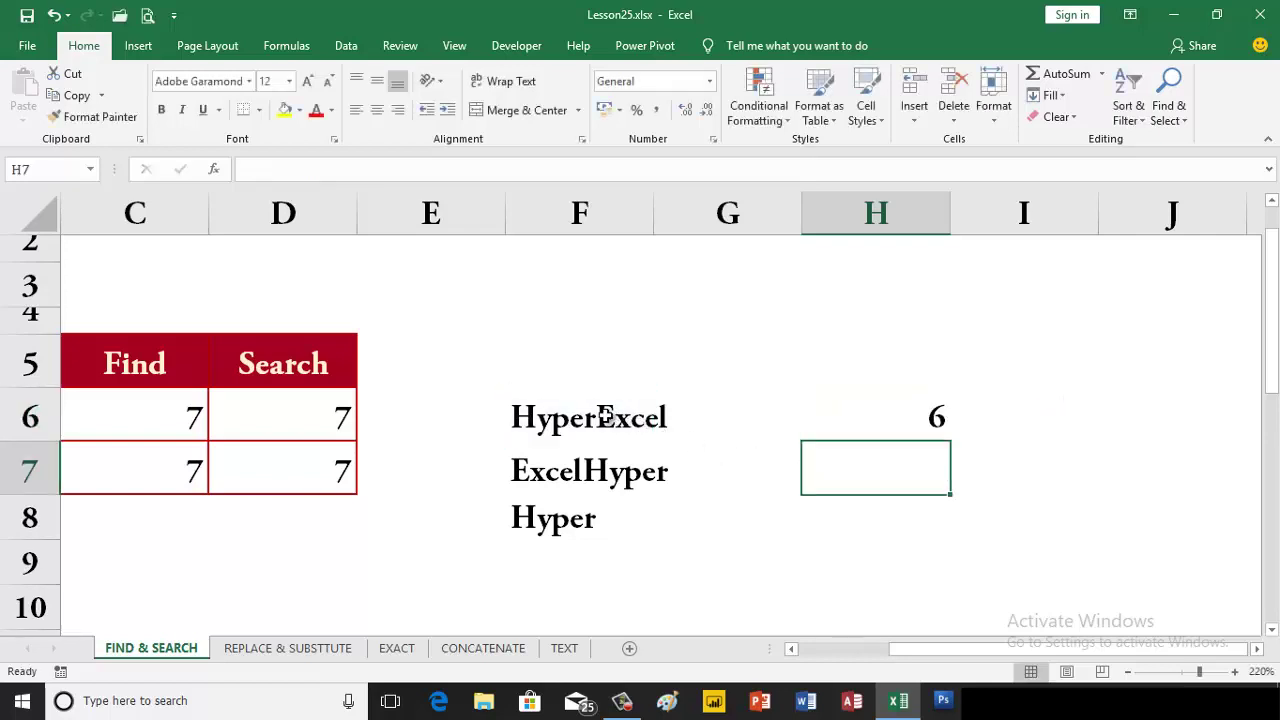
key(Up)
key(shift+Down)
key(shift+Down)
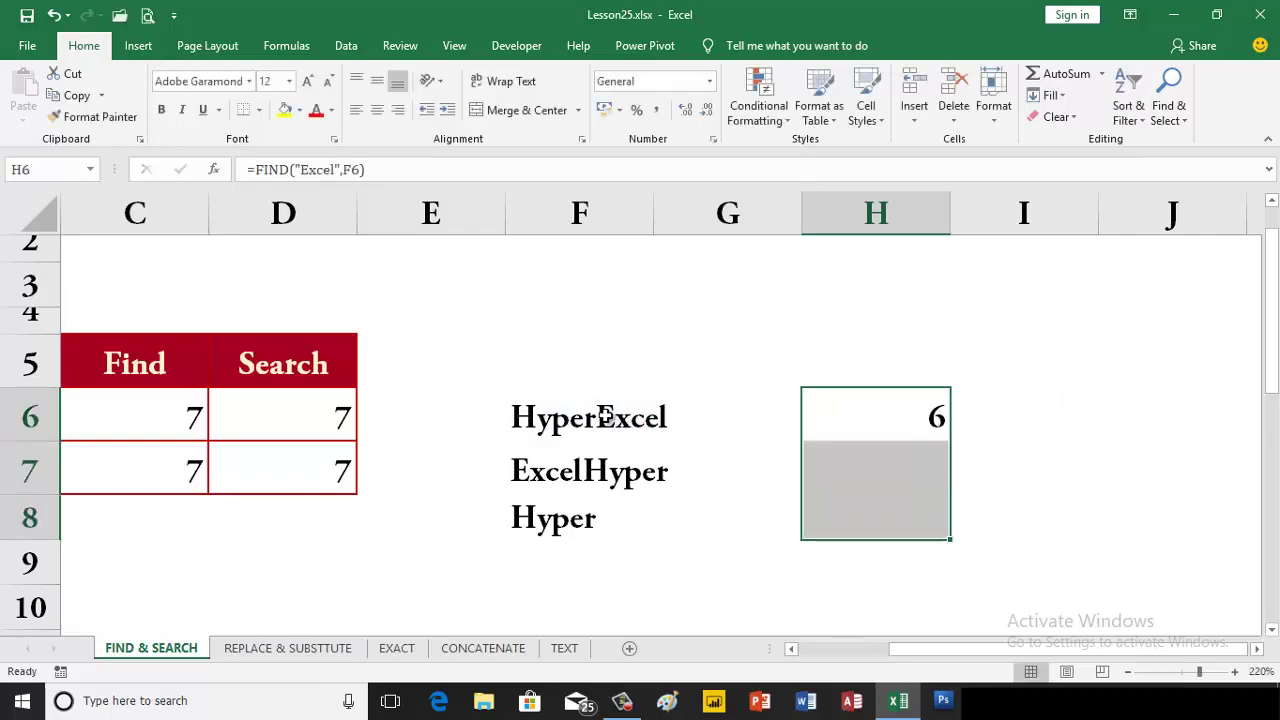
key(ctrl+d)
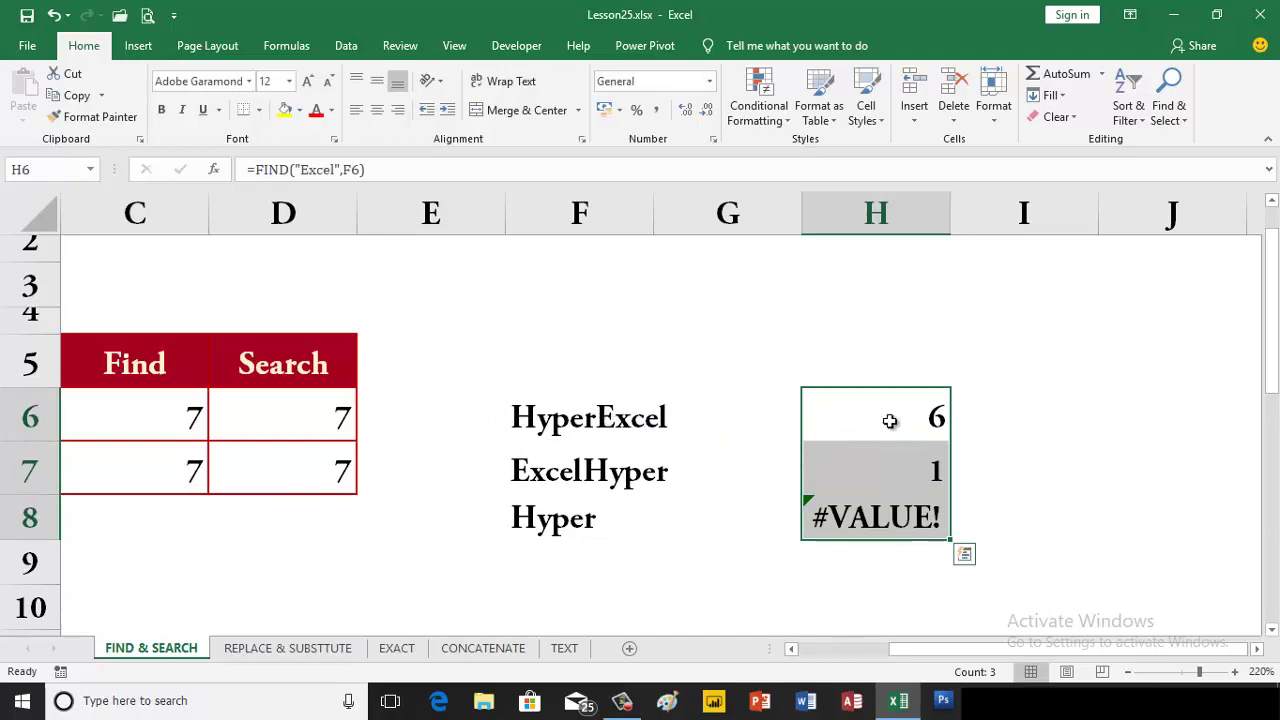
click(890, 421)
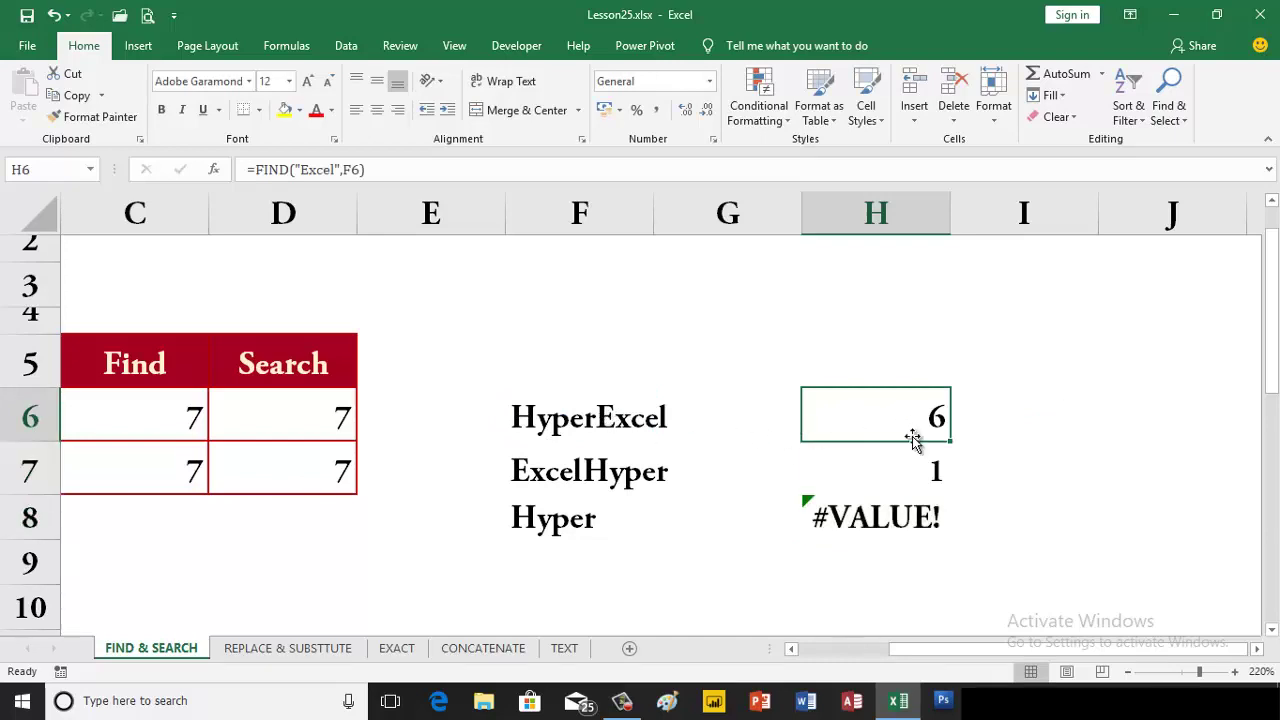
click(896, 483)
click(877, 515)
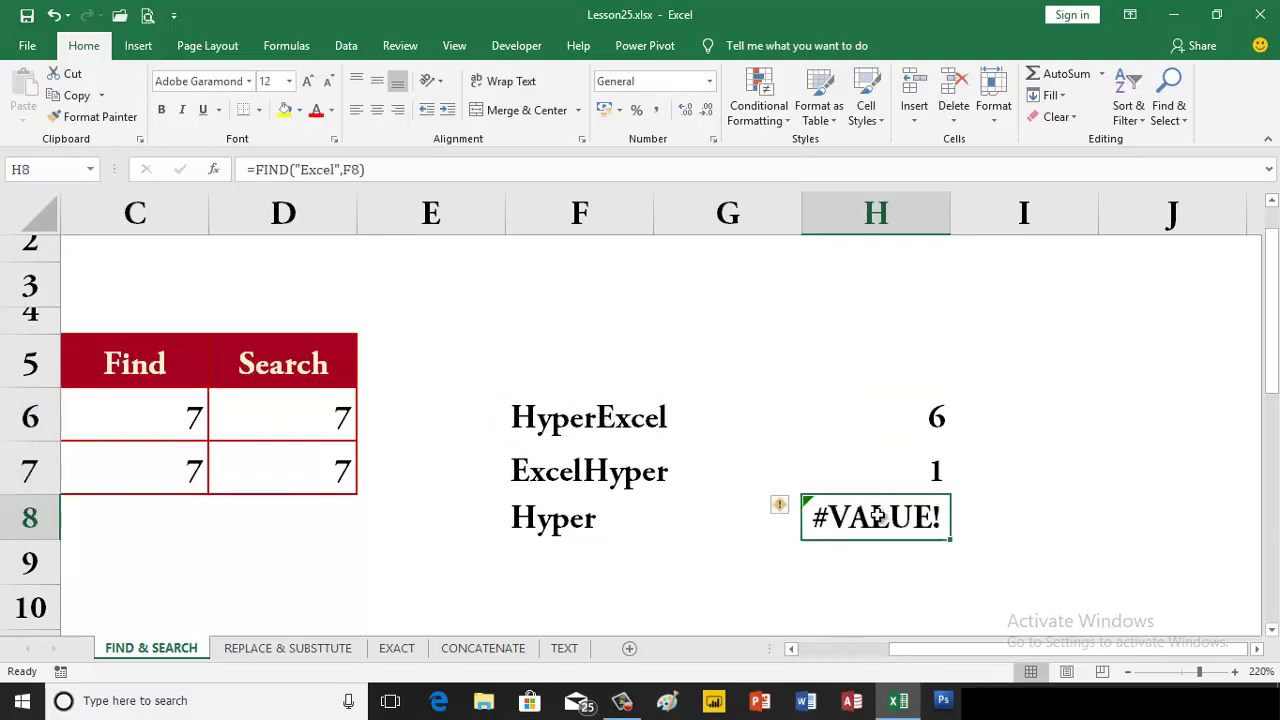
click(879, 426)
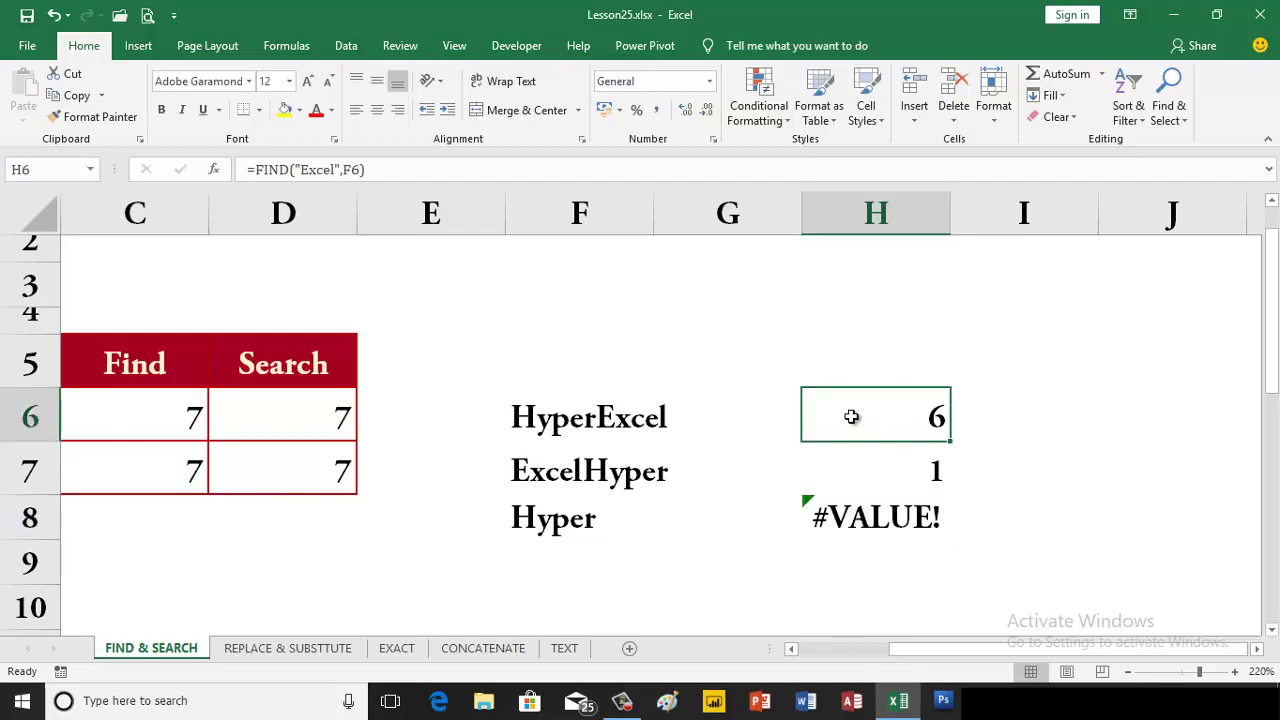
click(864, 476)
click(866, 509)
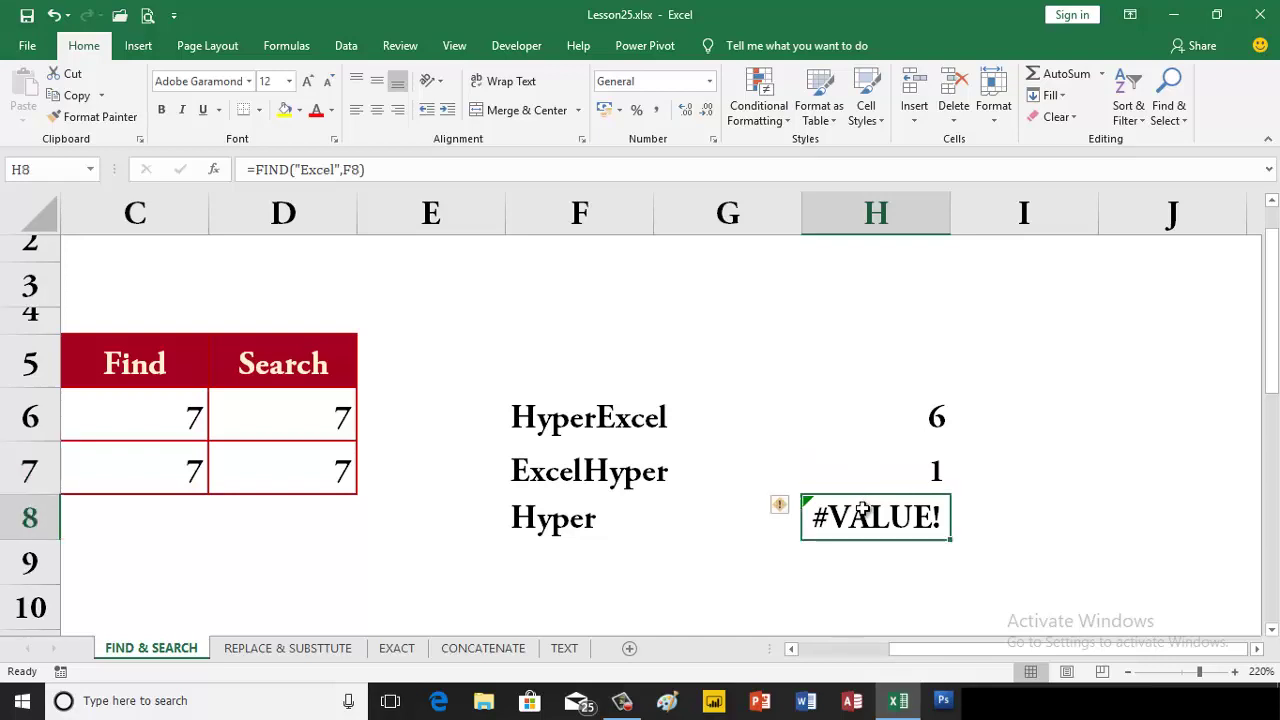
click(862, 476)
click(865, 432)
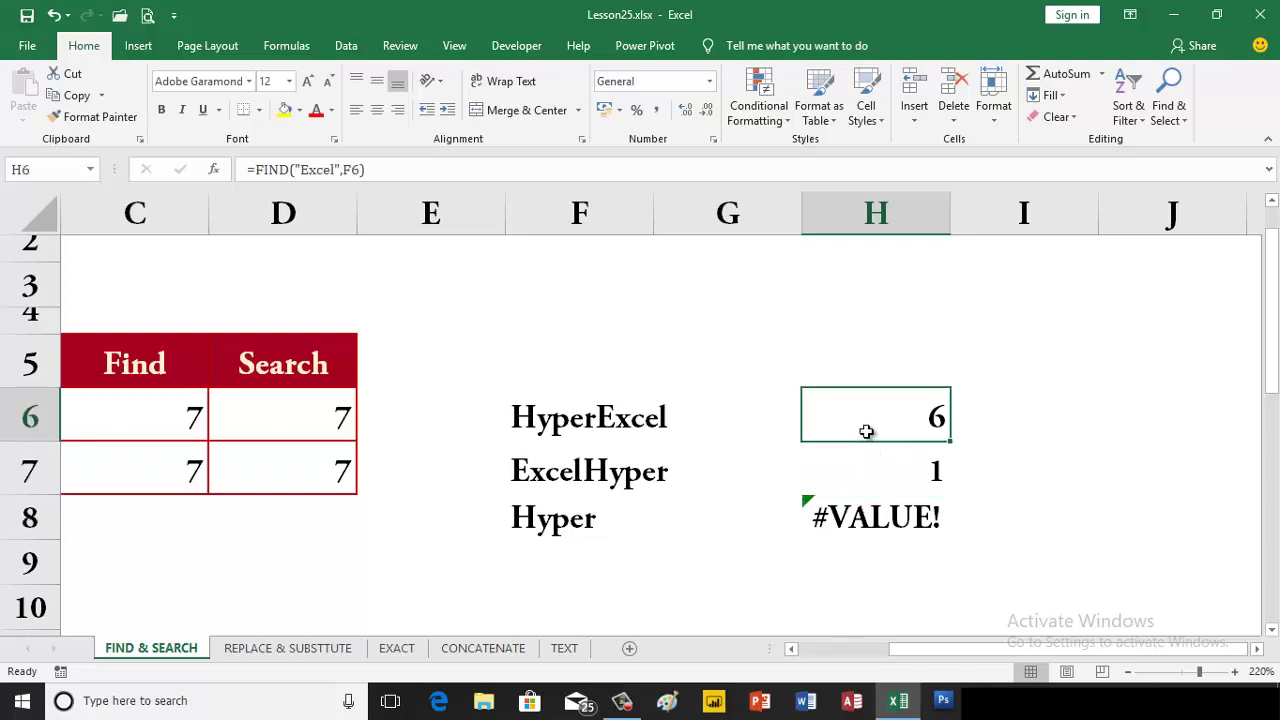
Change H6 to =ISNUMBER(FIND("Excel",F6)) and fill it down to H8, giving TRUE, TRUE, FALSE
double_click(862, 426)
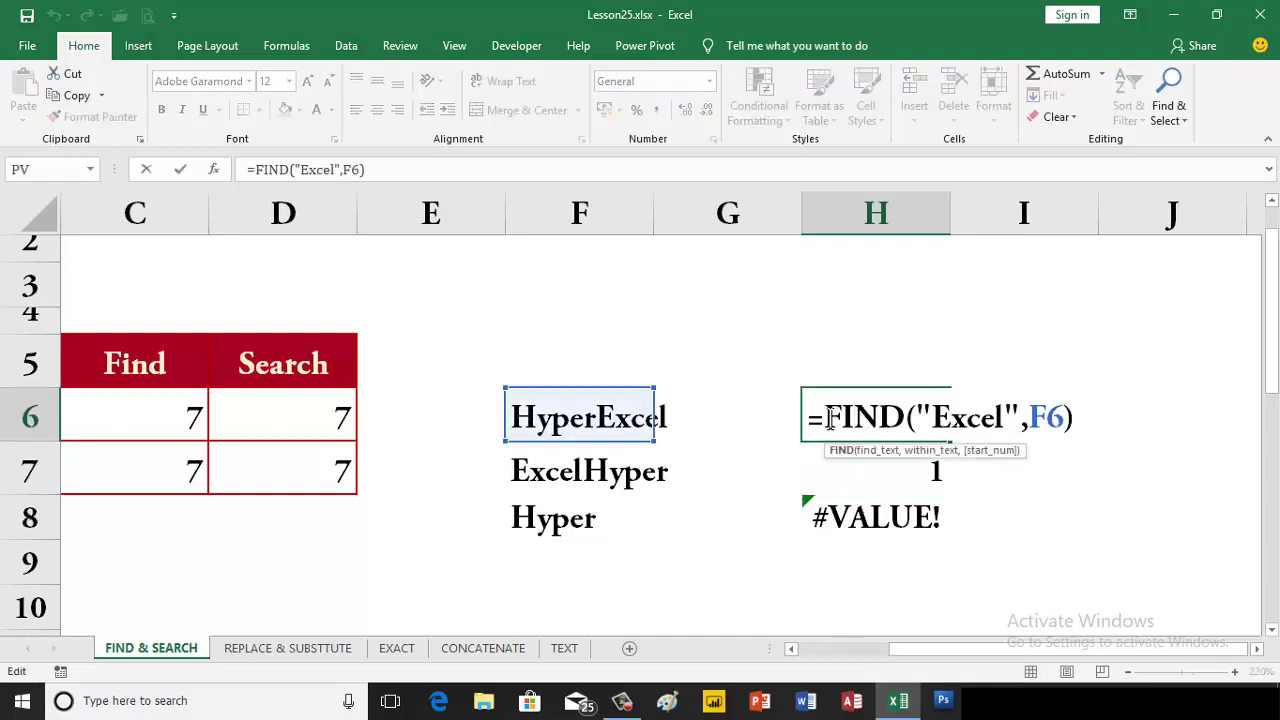
text(isn)
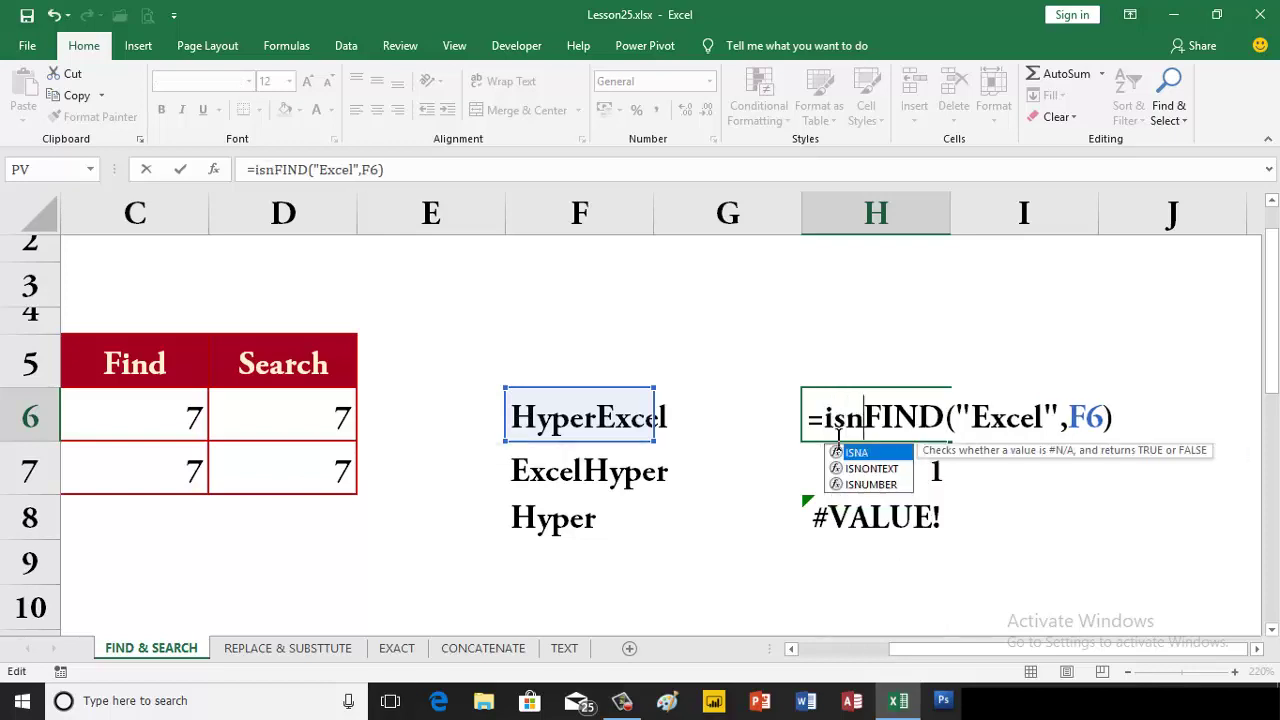
text(u)
key(Tab)
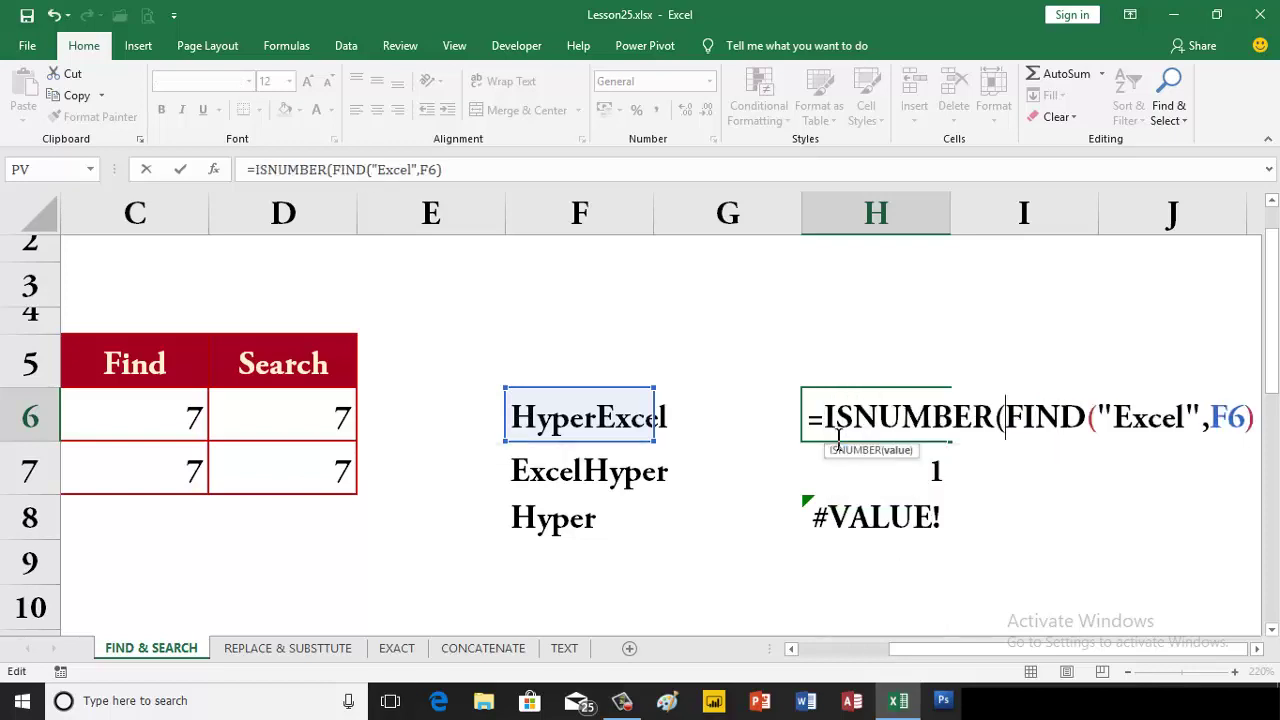
key(Return)
key(Return)
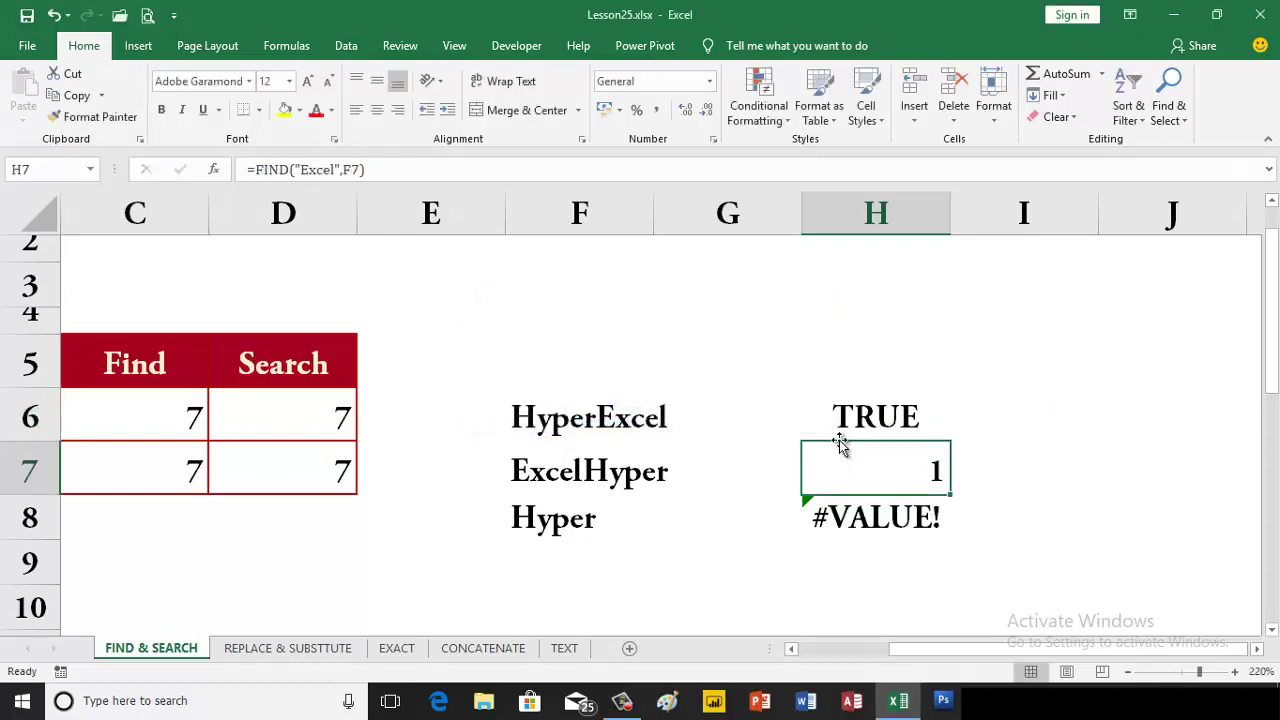
drag(852, 419, 852, 505)
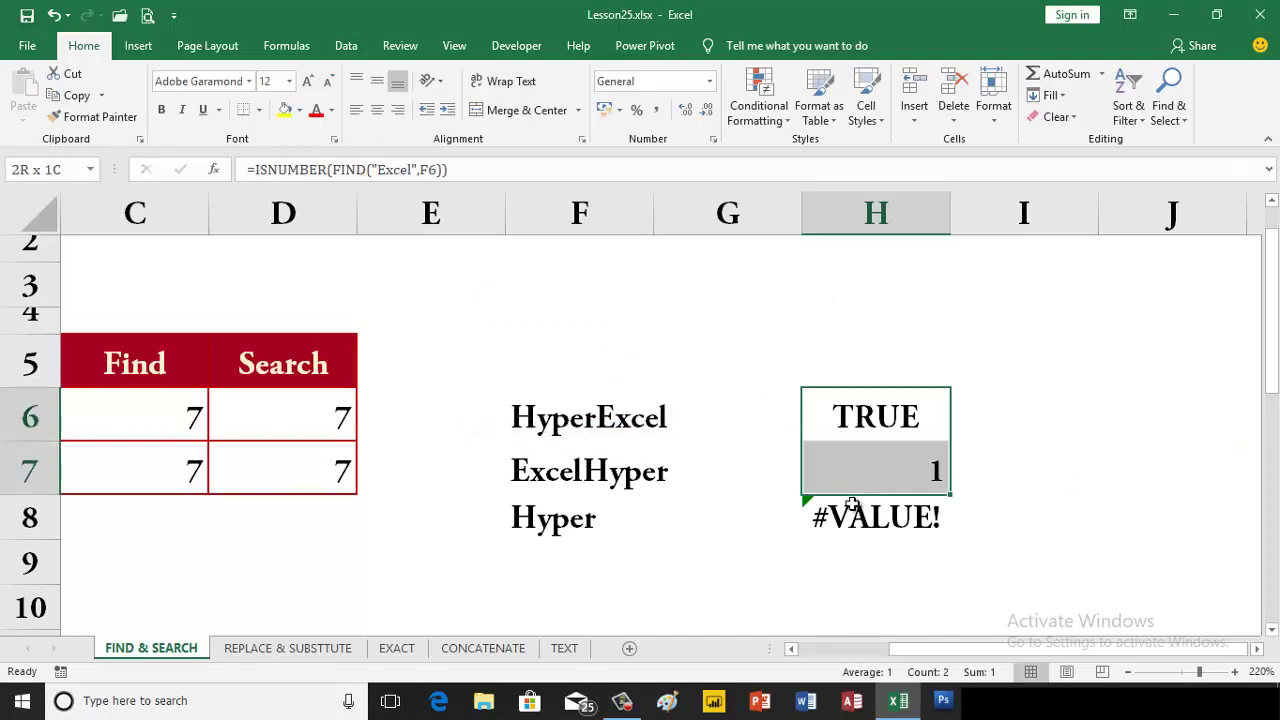
key(ctrl+d)
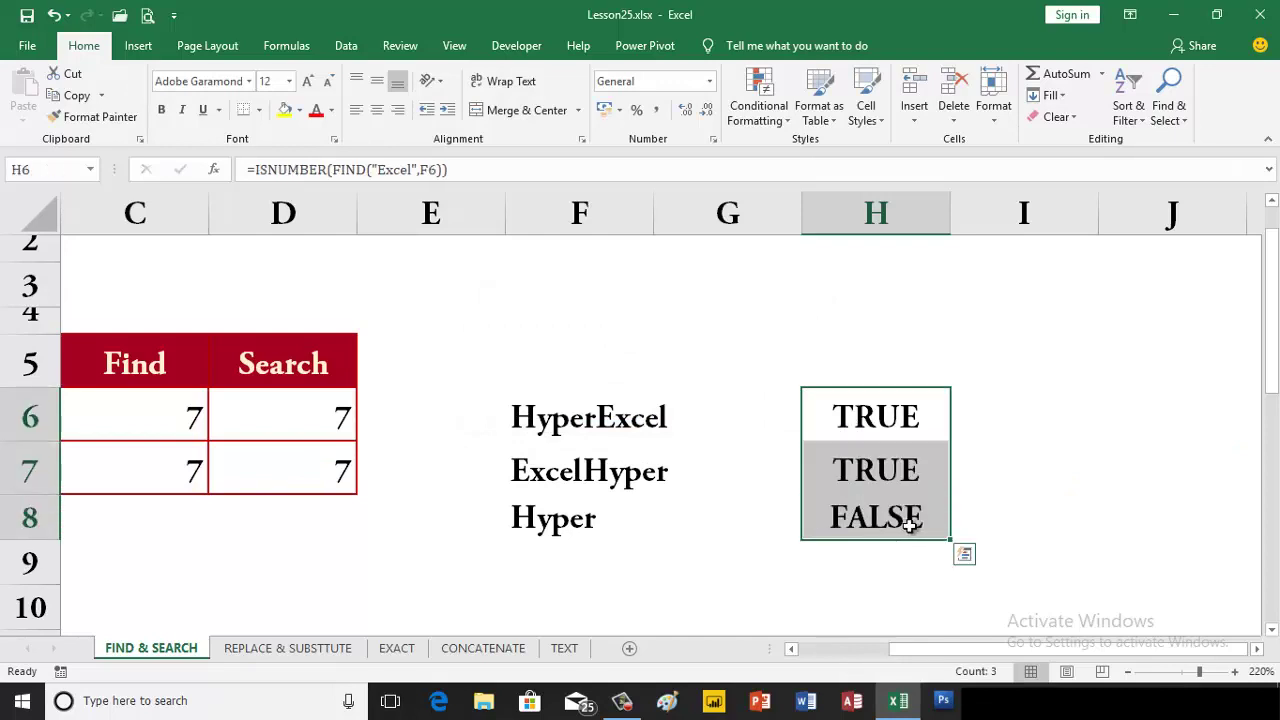
click(830, 410)
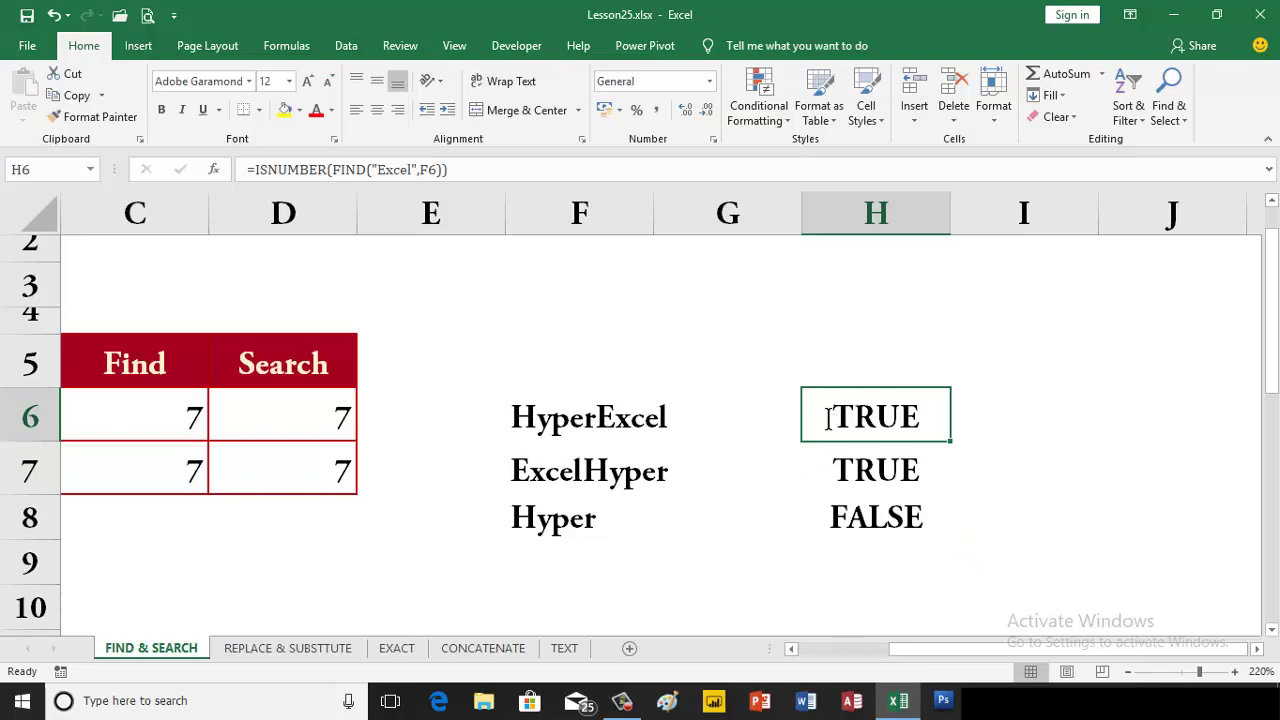
Change H6 to =--(ISNUMBER(FIND("Excel",F6))) and fill down to H8, giving 1, 1 and 0
double_click(824, 418)
text(--)
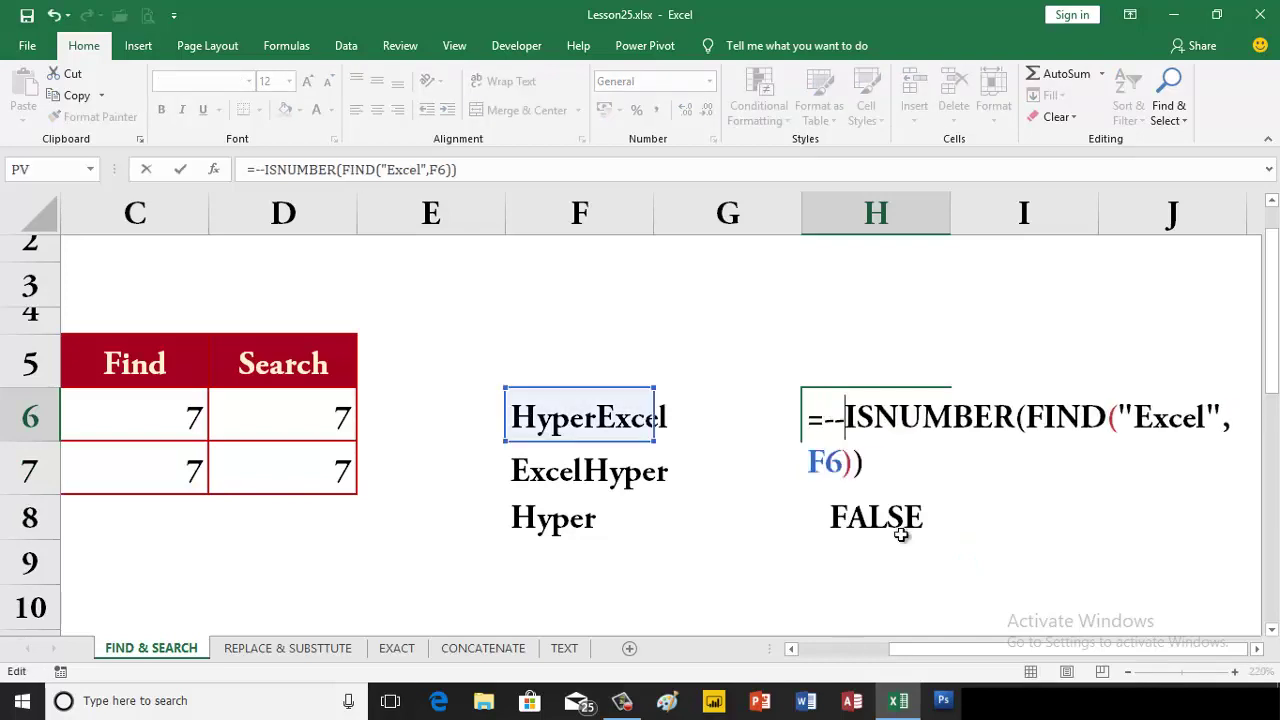
text(()
click(868, 465)
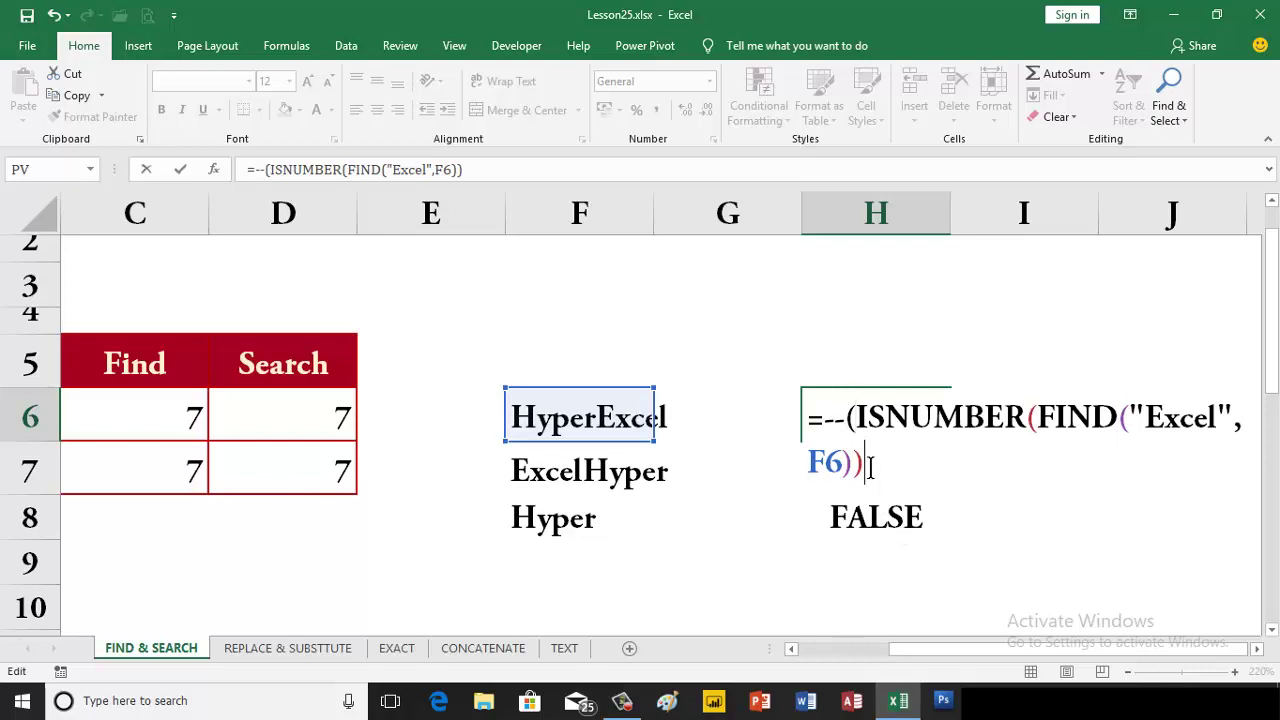
text())
drag(846, 418, 824, 418)
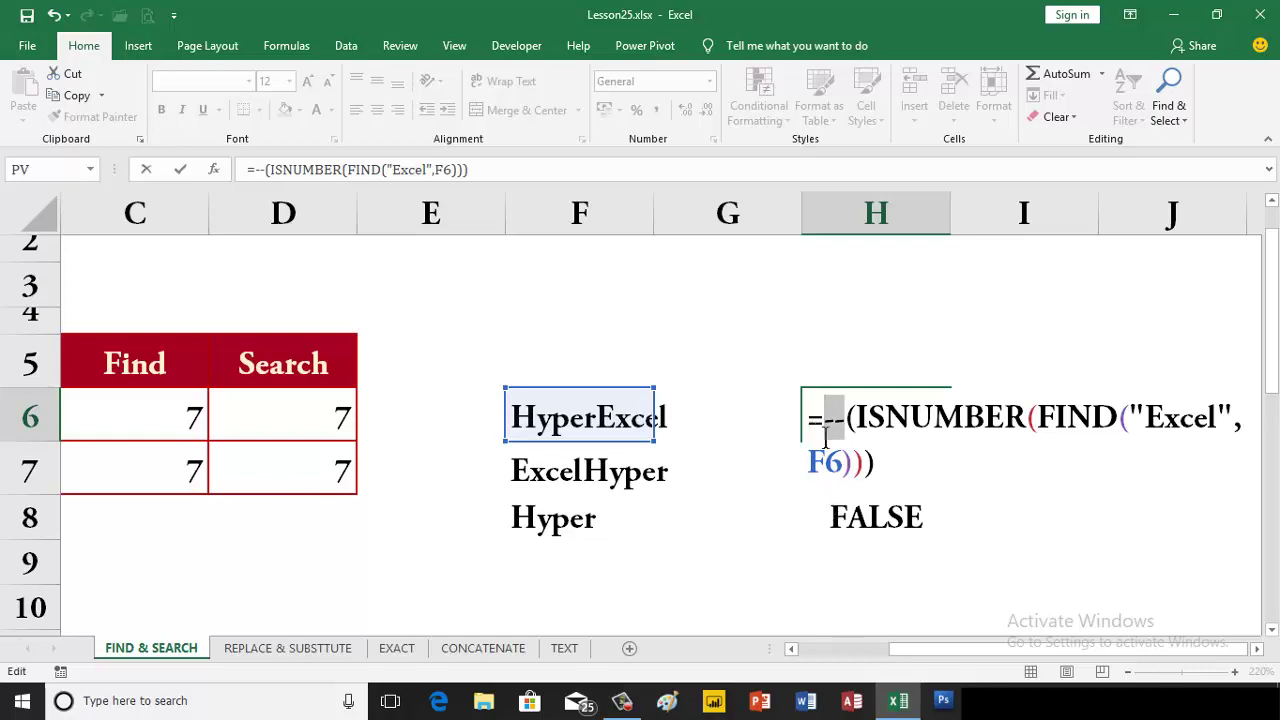
key(Return)
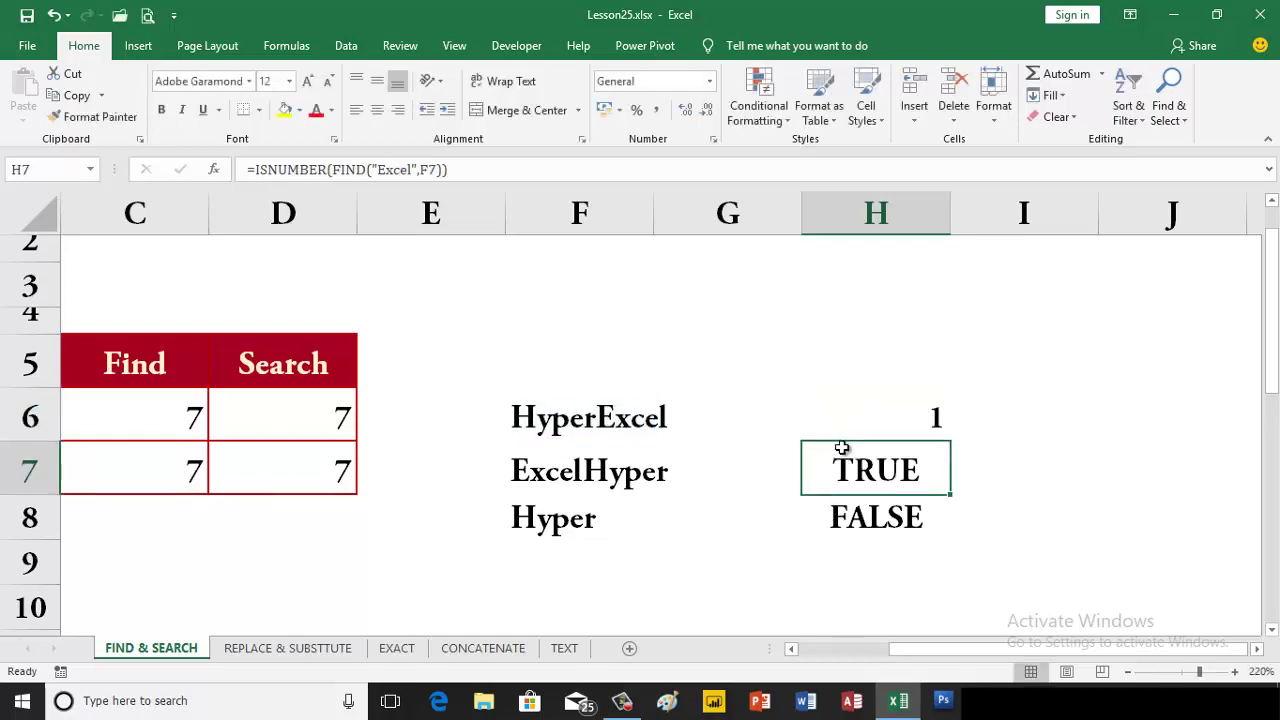
drag(857, 420, 868, 498)
key(ctrl+d)
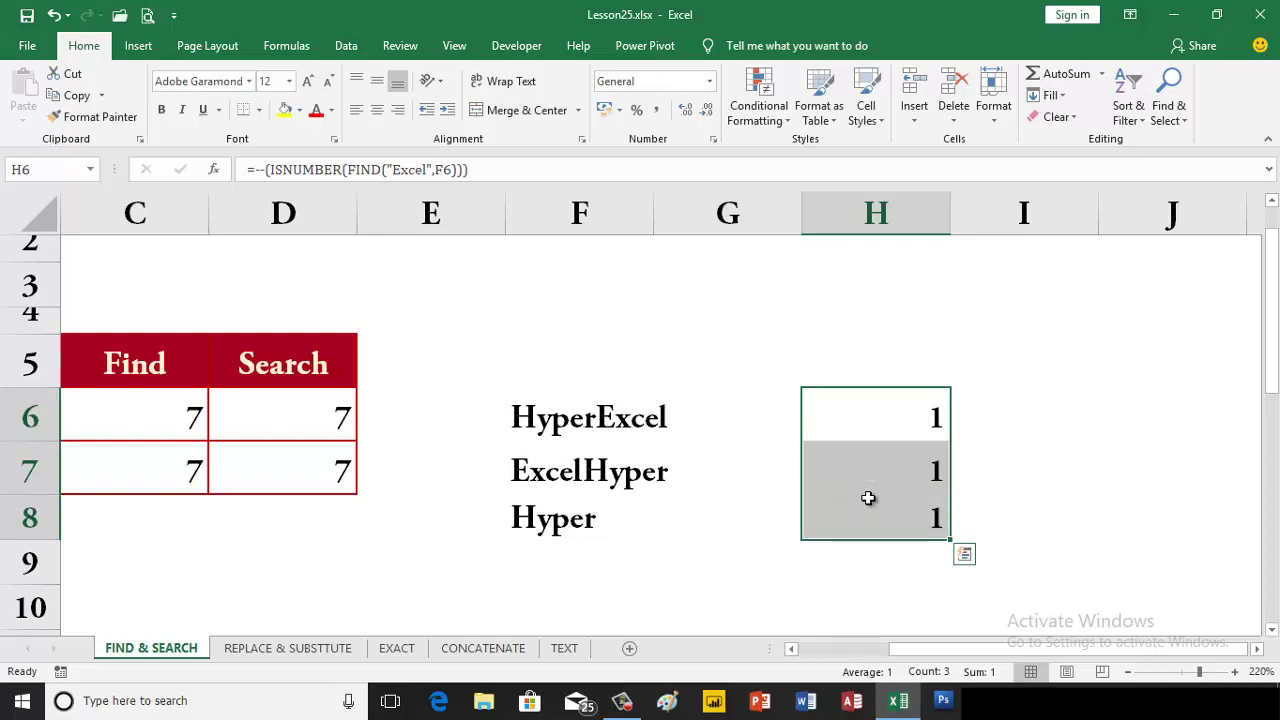
click(884, 518)
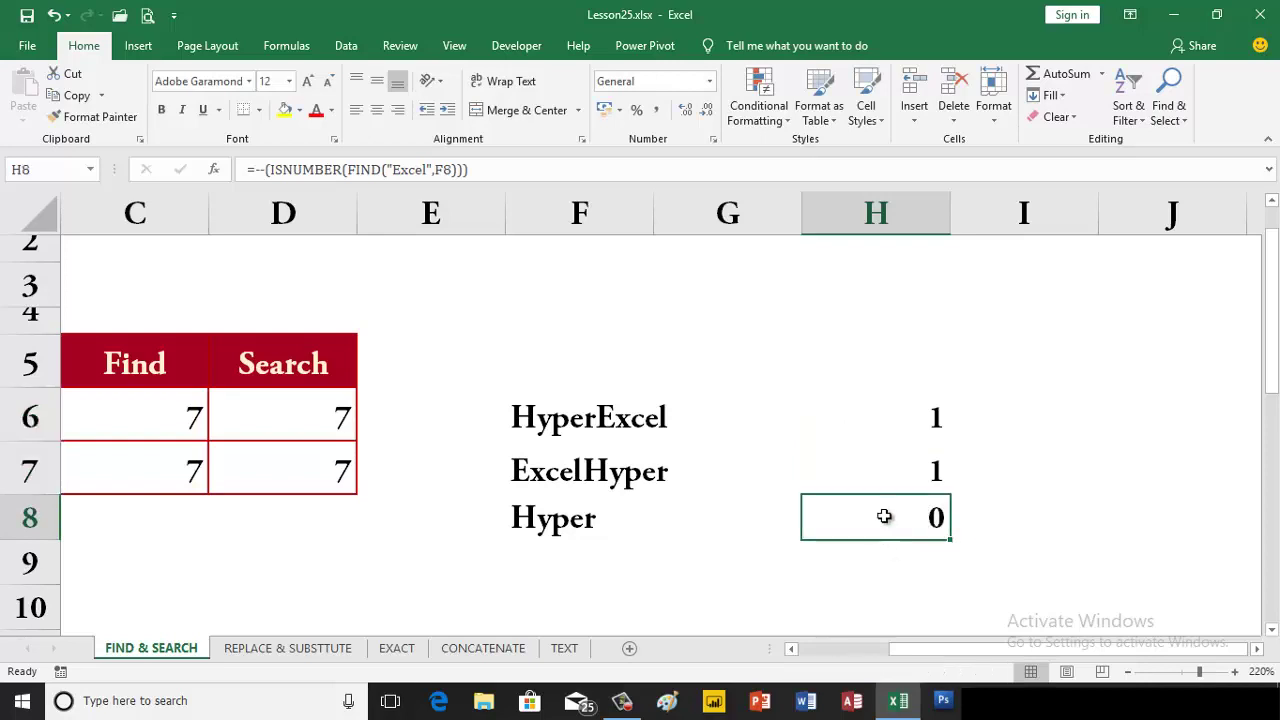
click(896, 428)
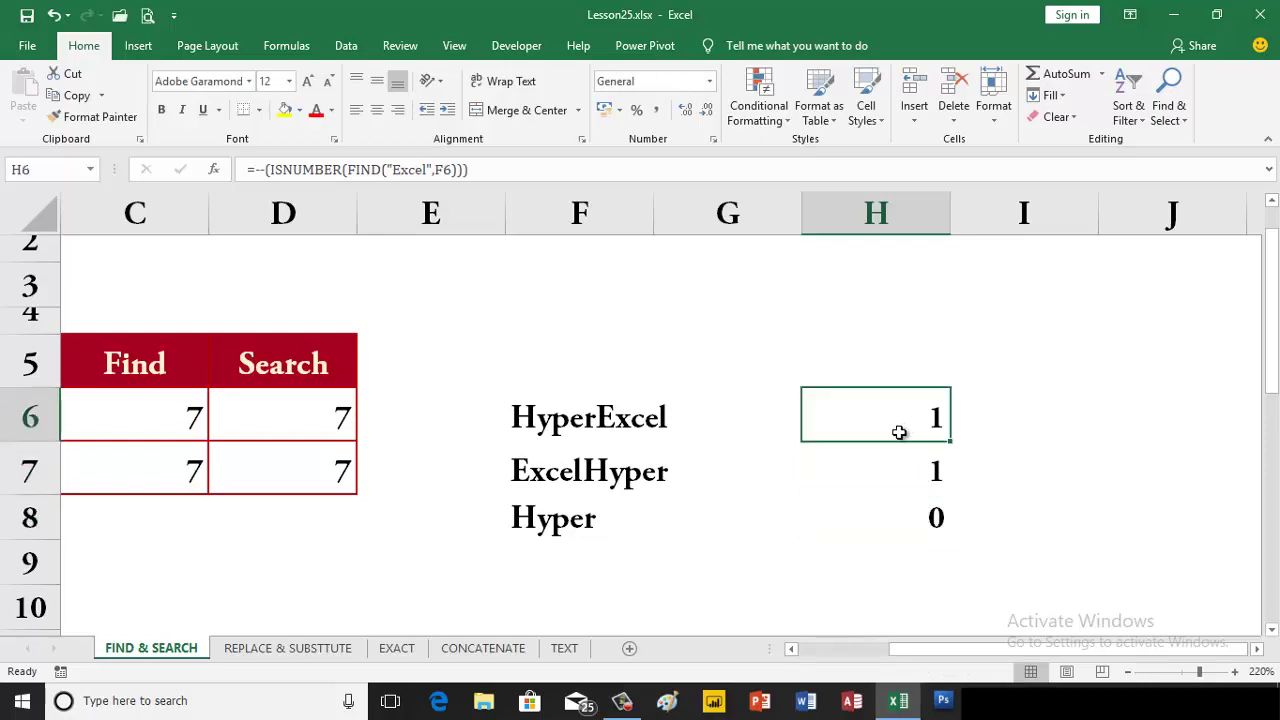
click(892, 482)
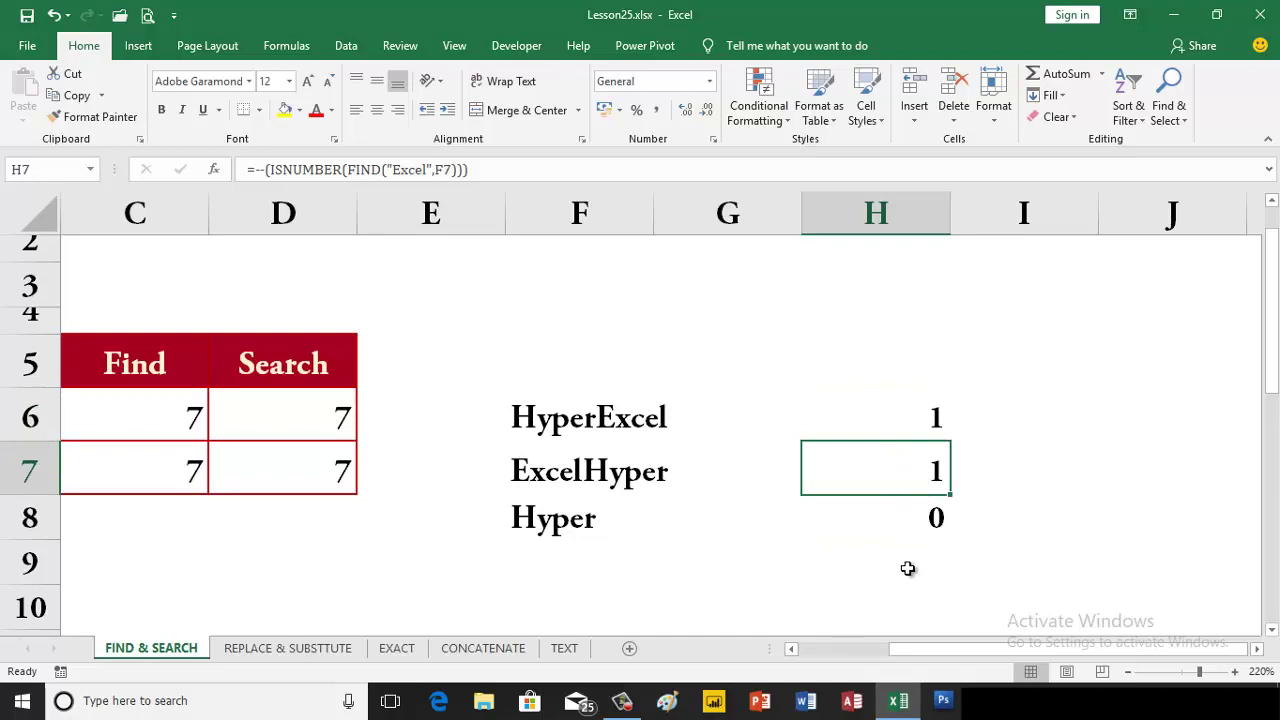
click(906, 566)
Enter =SUM(H6:H8) in H9 to total 2, then select H6:H9
text(=sum)
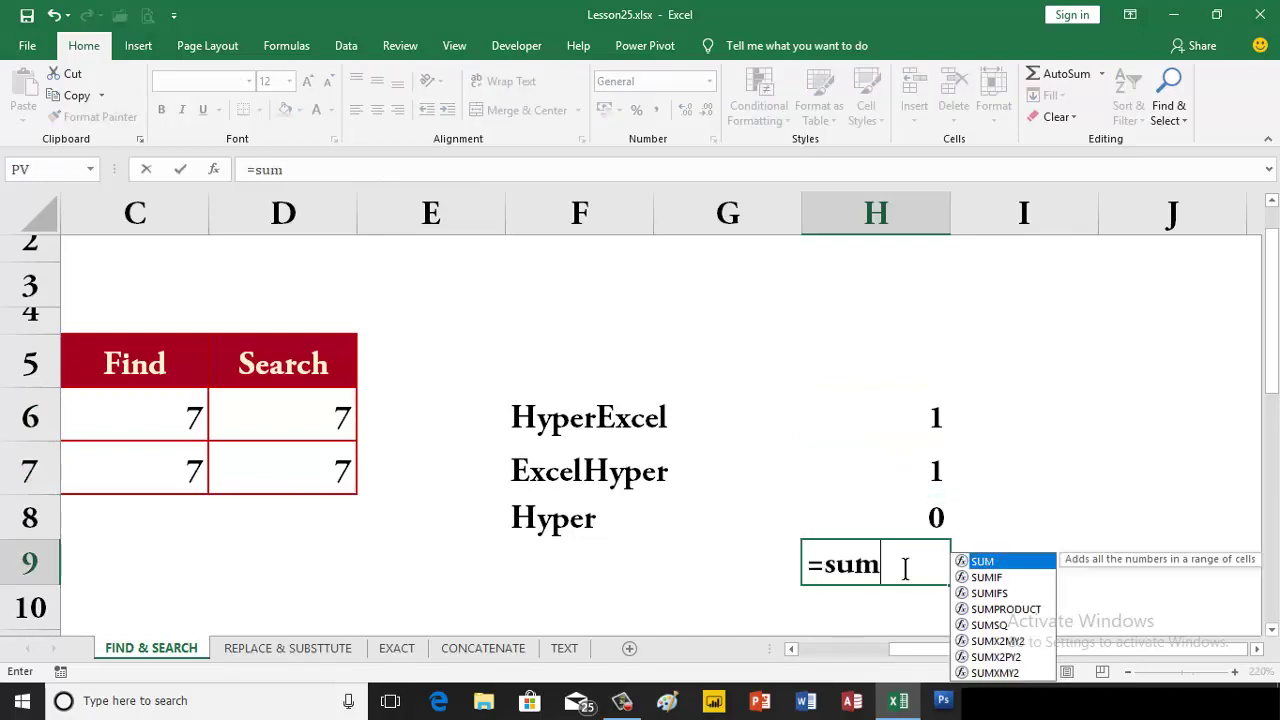
key(Tab)
drag(885, 430, 889, 517)
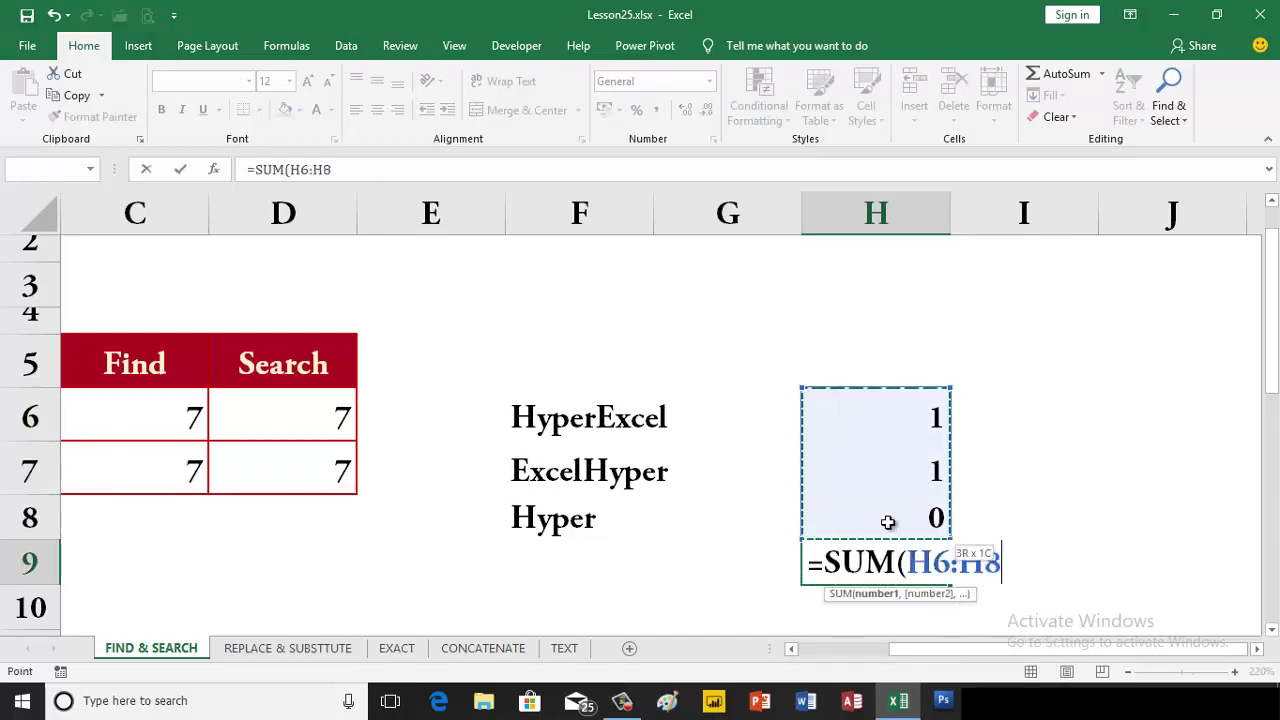
key(Return)
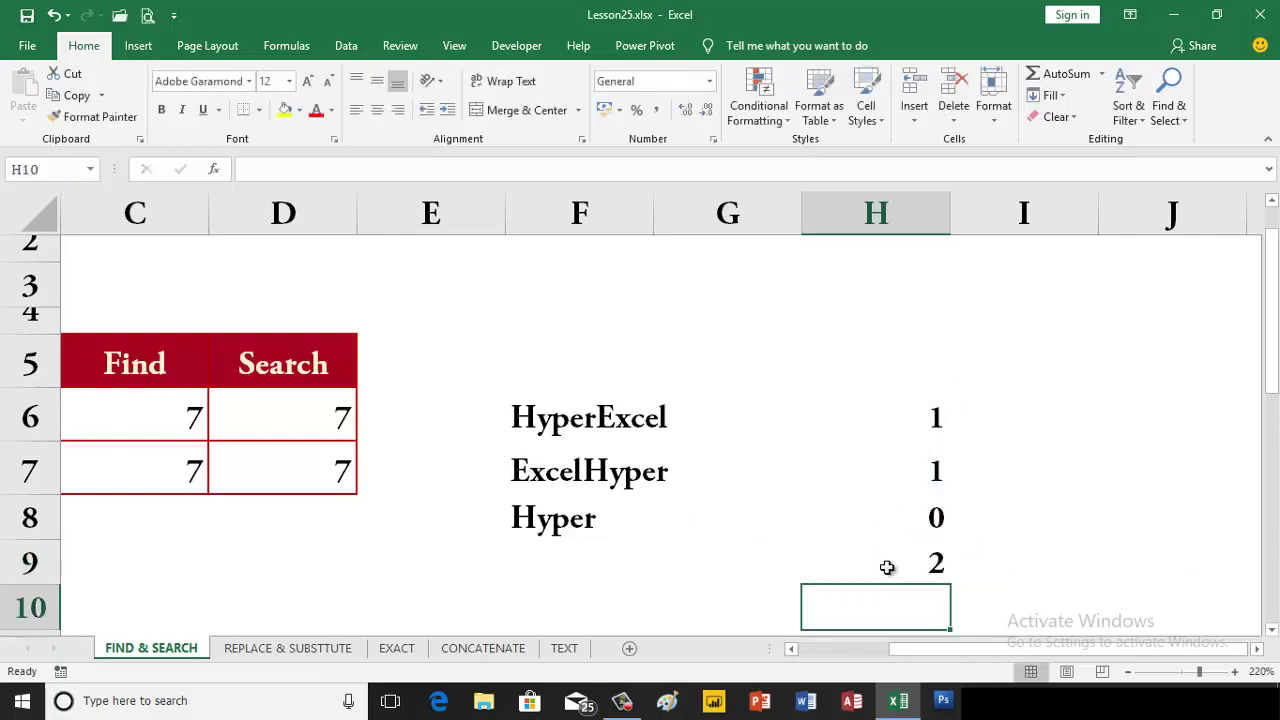
click(889, 565)
drag(894, 423, 897, 540)
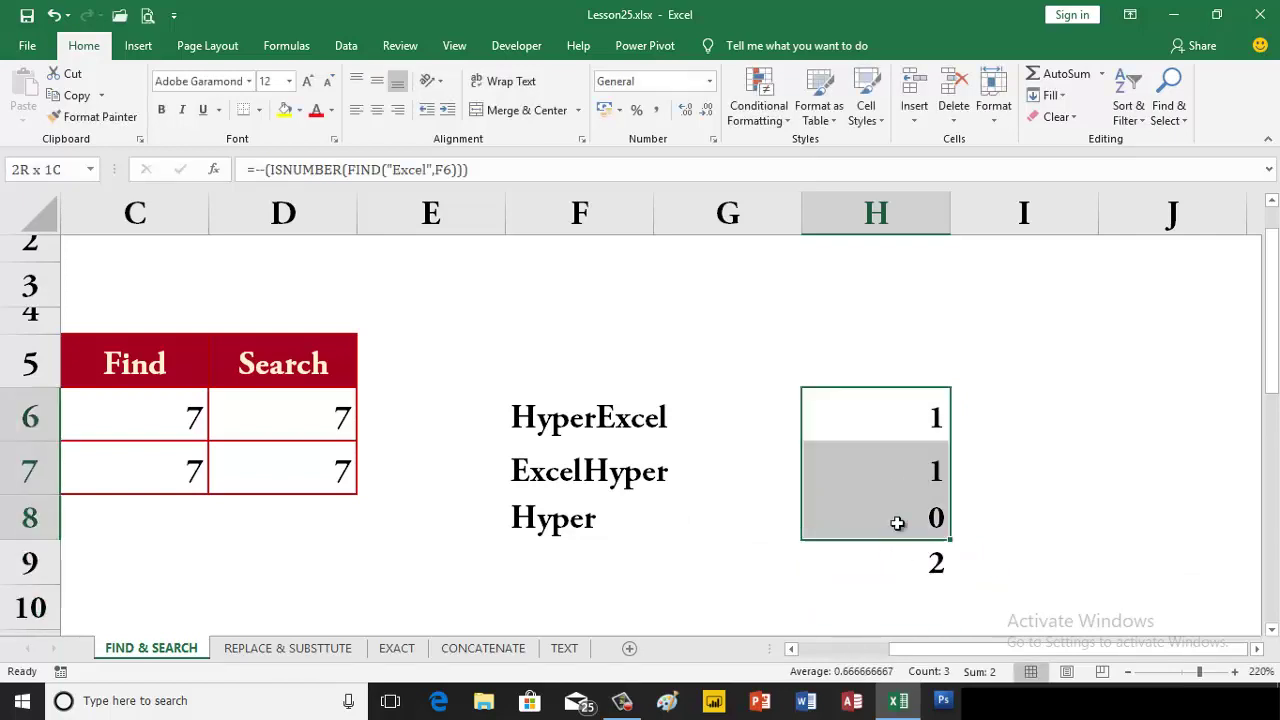
Clear H6:H9 and enter =FIND("Excel",F6) in H6
key(Delete)
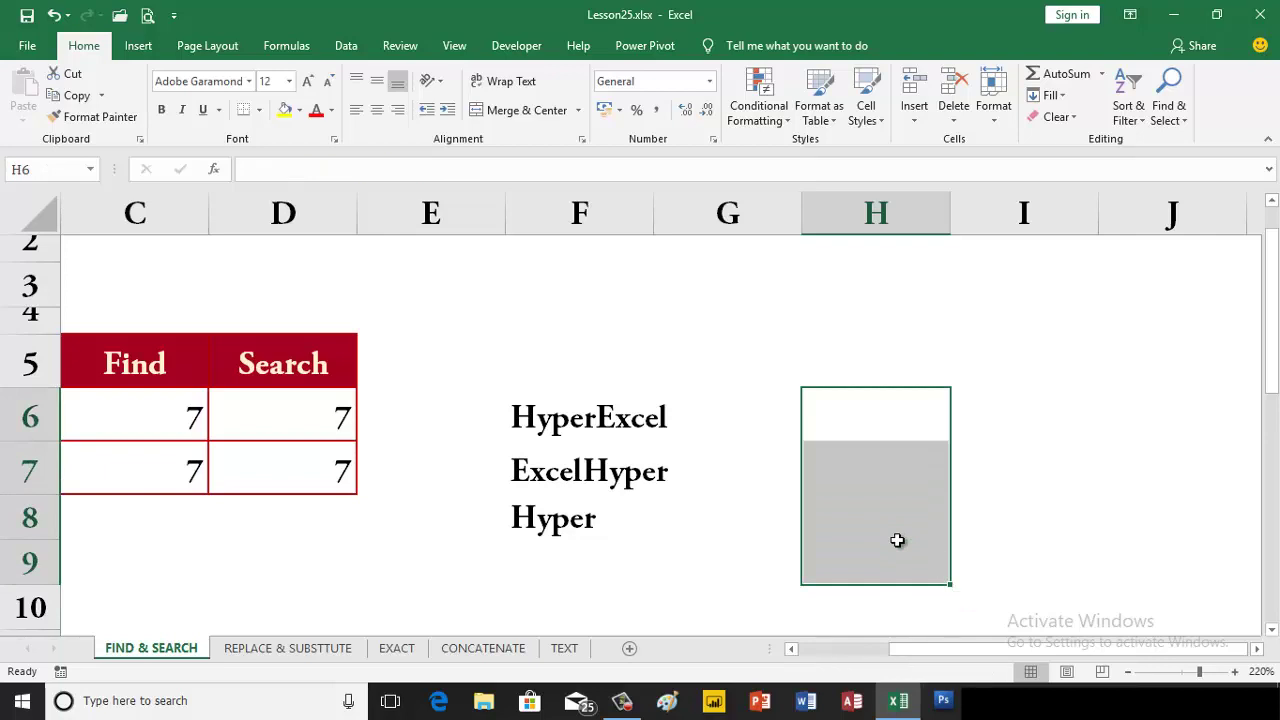
click(867, 425)
text(=)
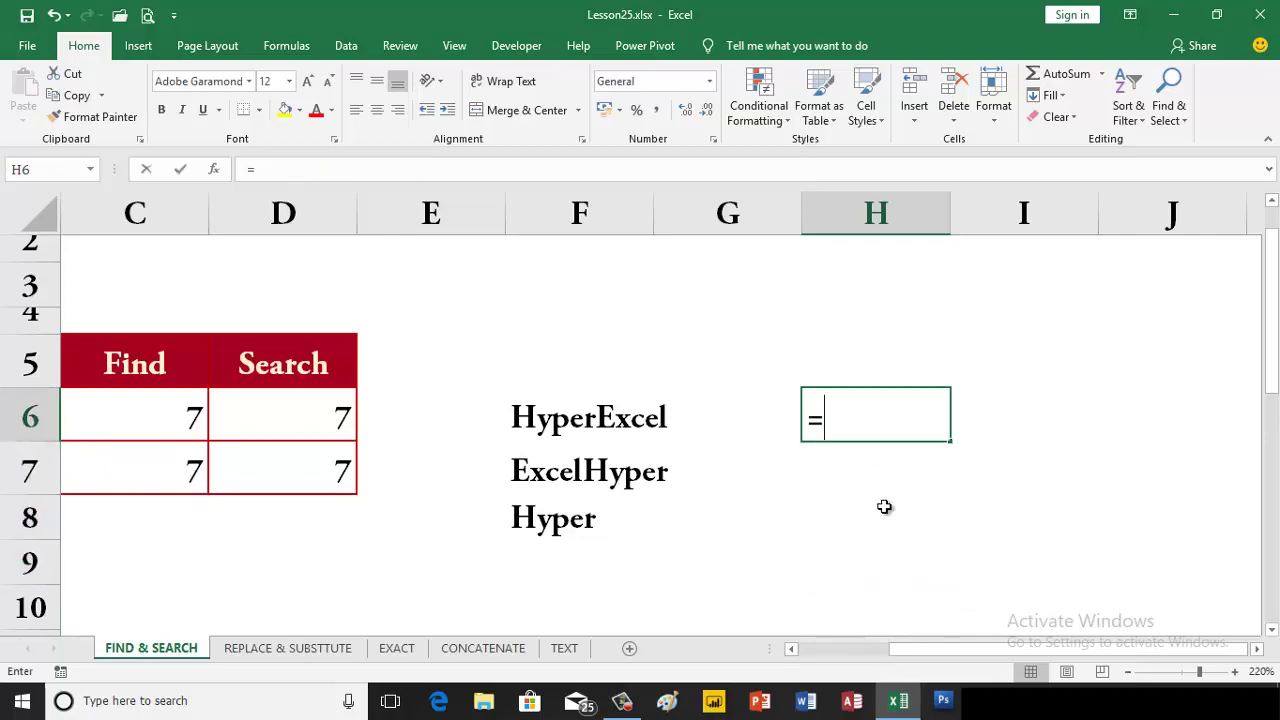
text(fin)
key(Tab)
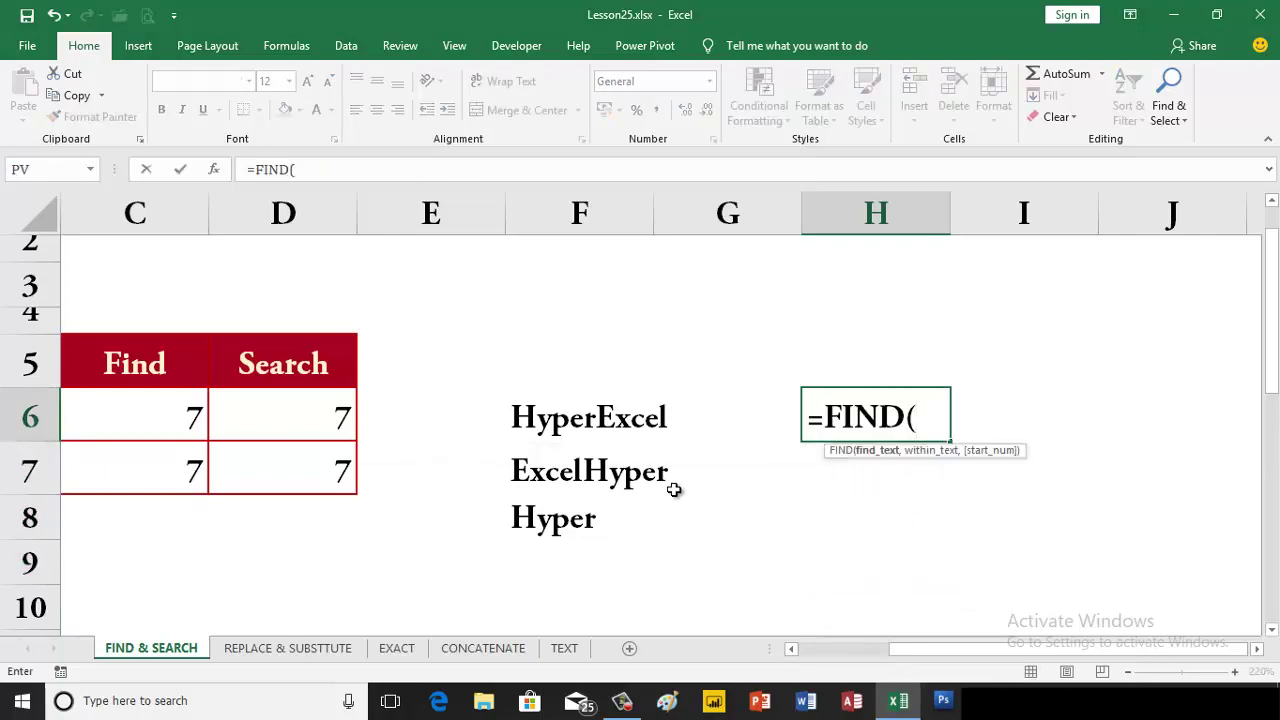
text("Excel)
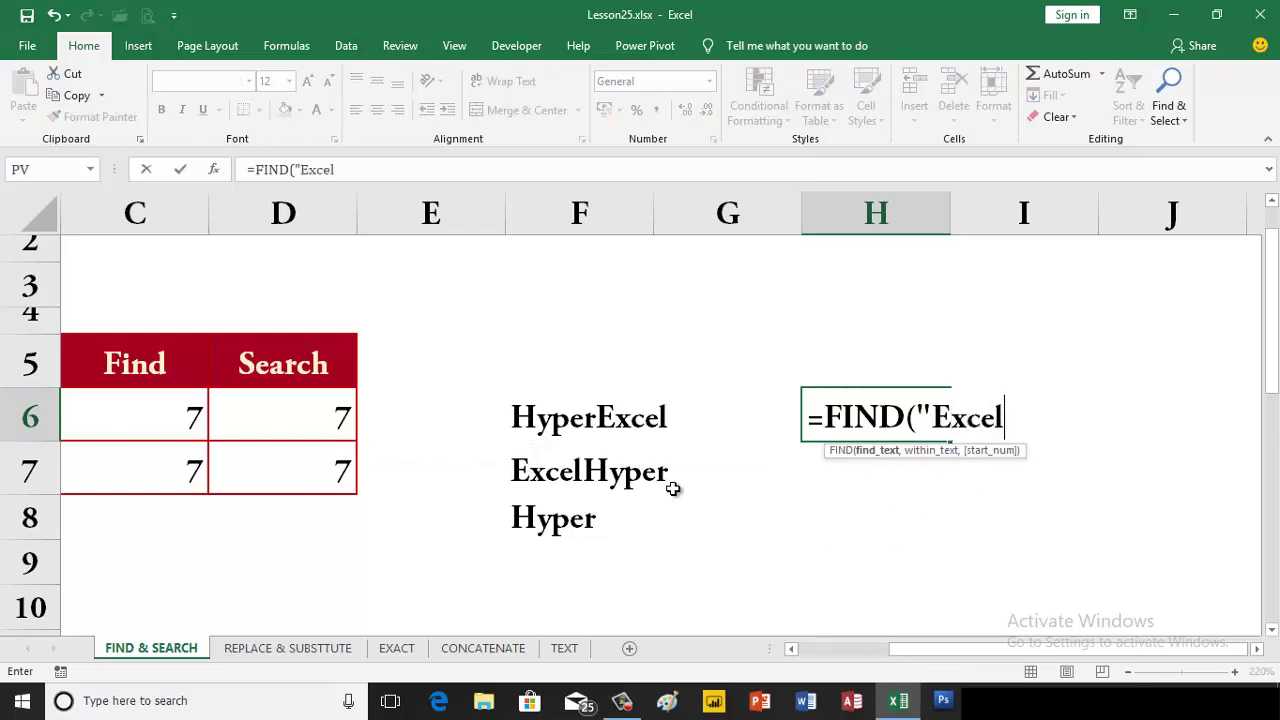
text(",)
click(597, 440)
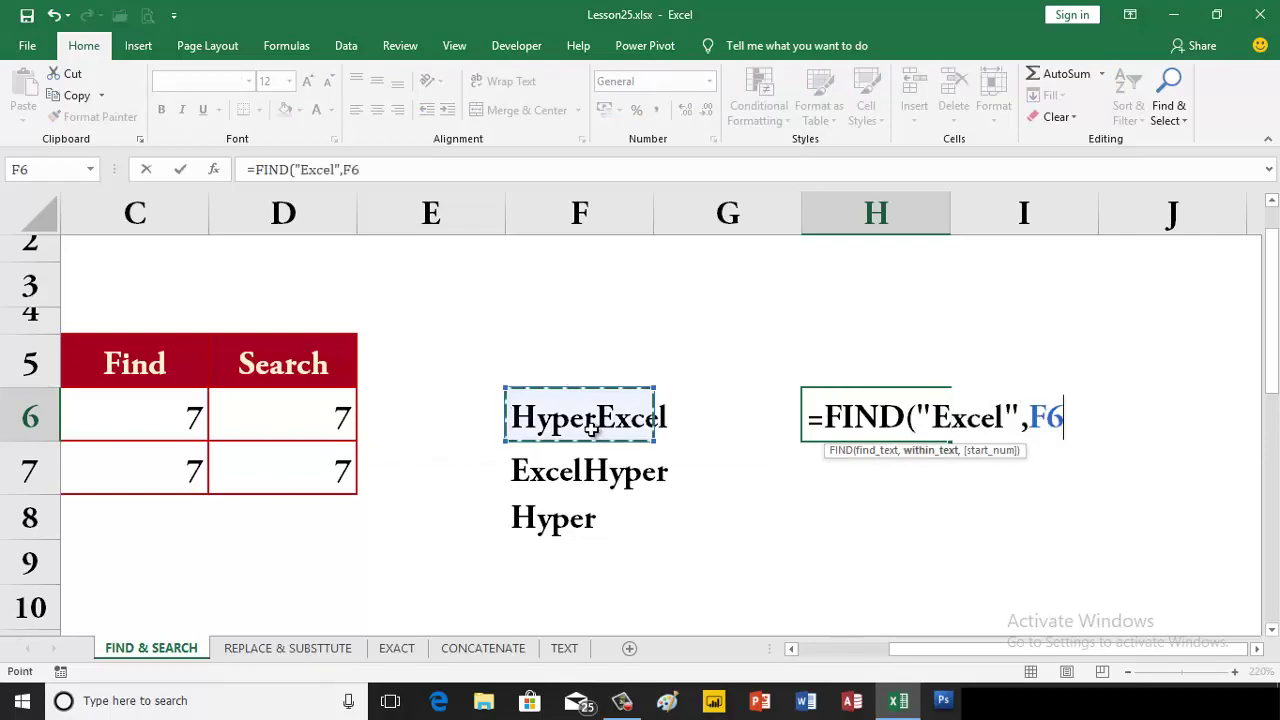
key(Return)
key(Up)
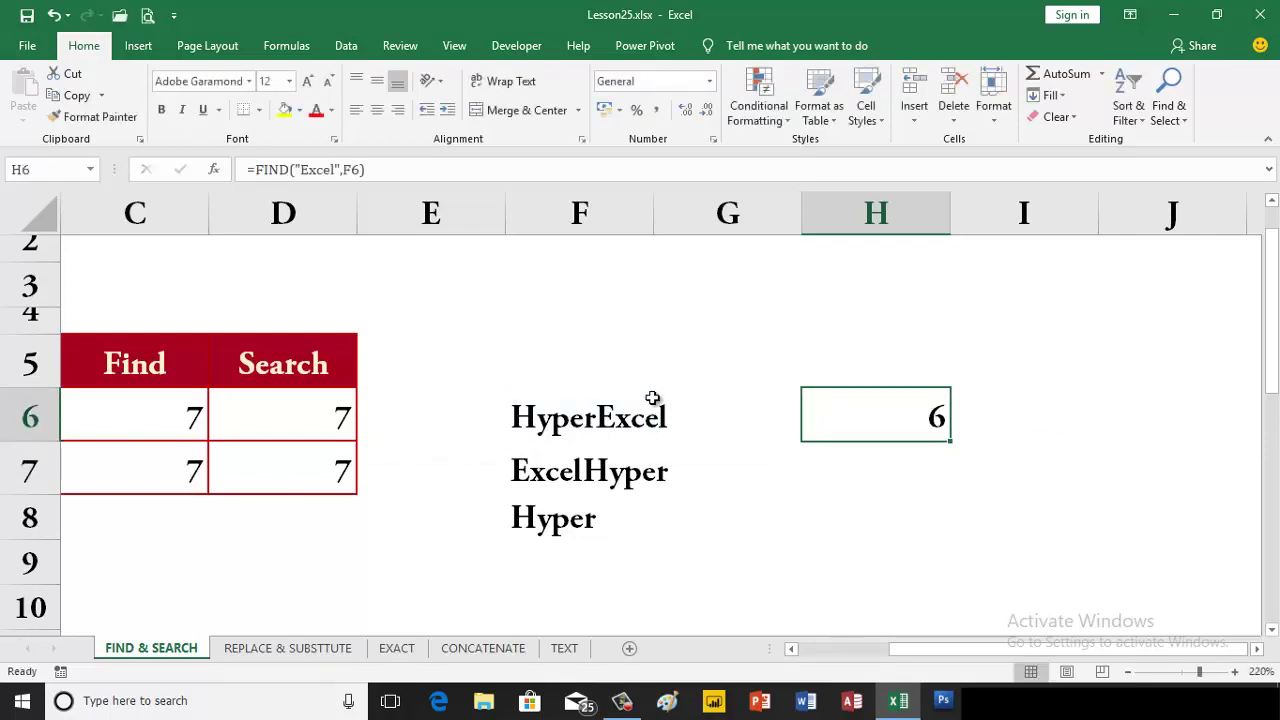
Replace the F6 reference in H6's FIND with the range F6:F8
double_click(858, 411)
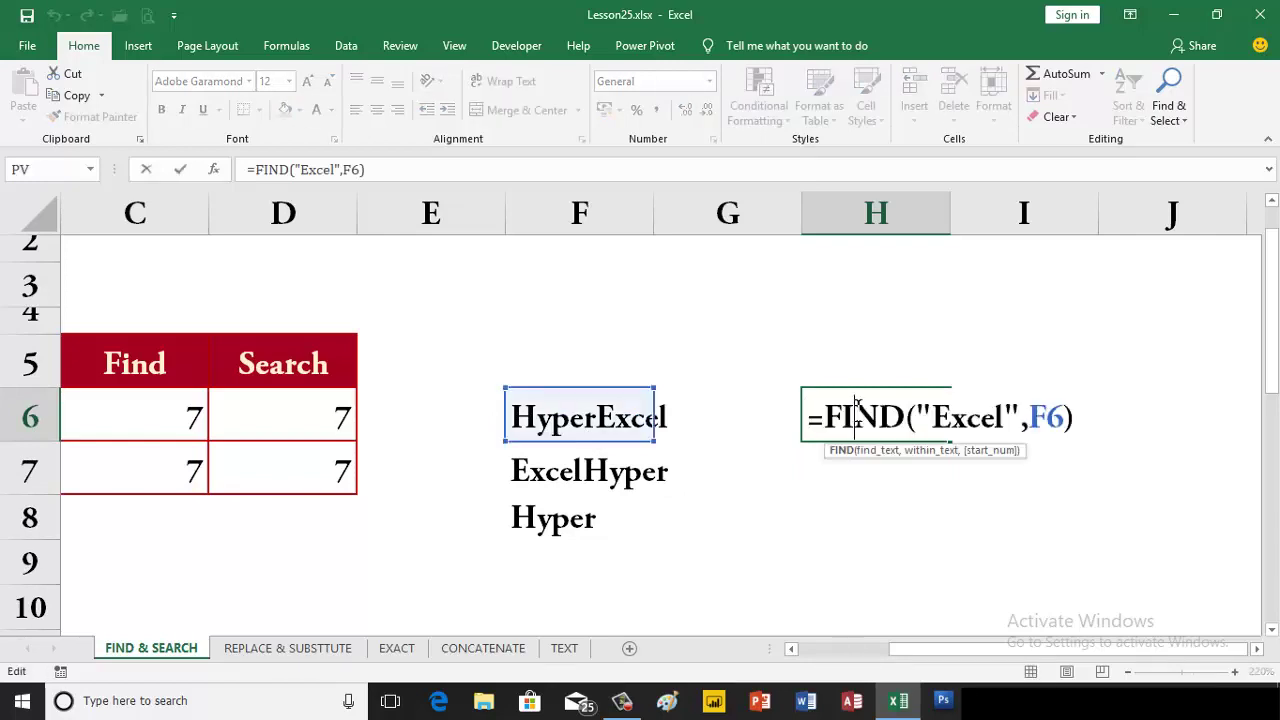
drag(1028, 418, 1060, 420)
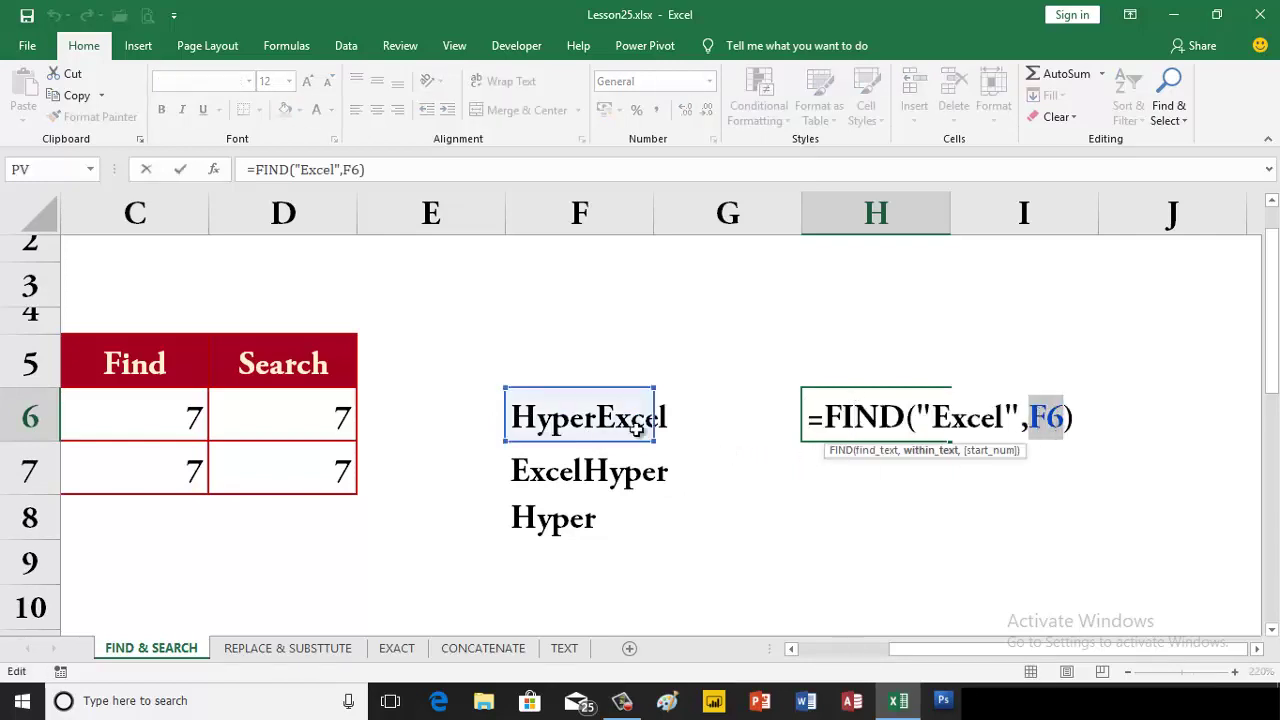
mouse_move(575, 422)
mouse_down()
mouse_move(572, 478)
mouse_move(591, 511)
mouse_up()
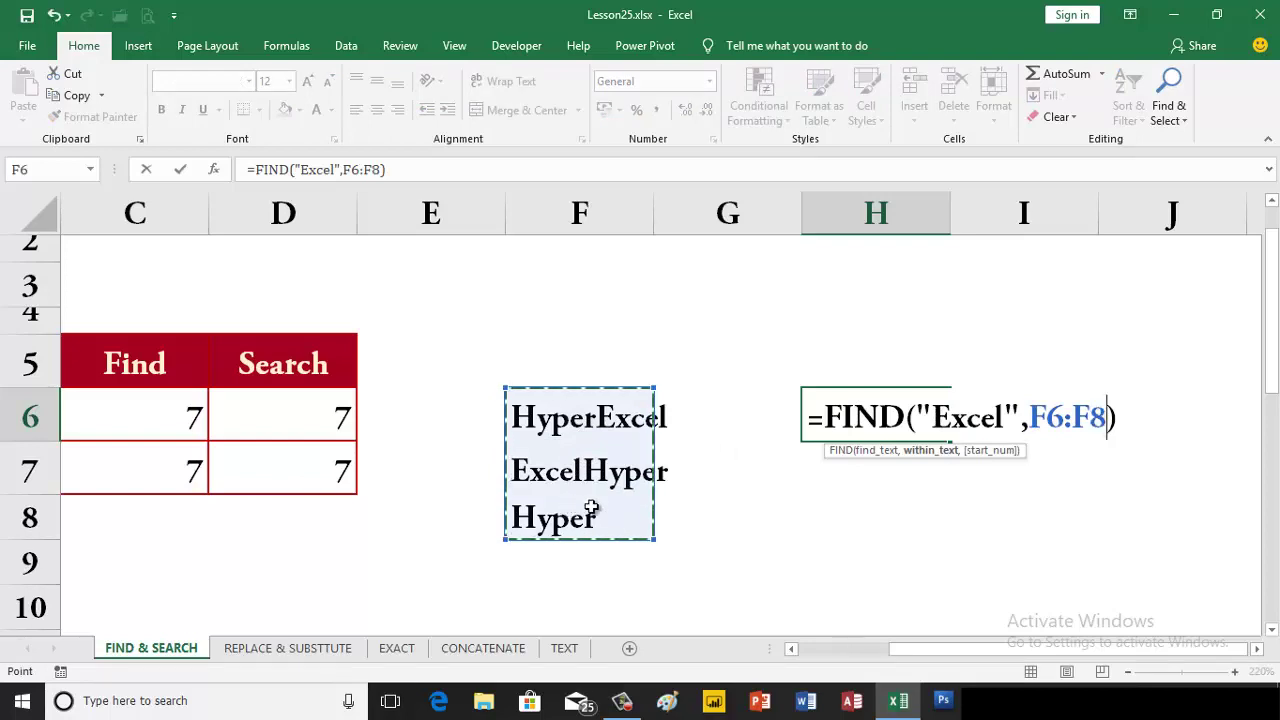
key(Return)
key(Up)
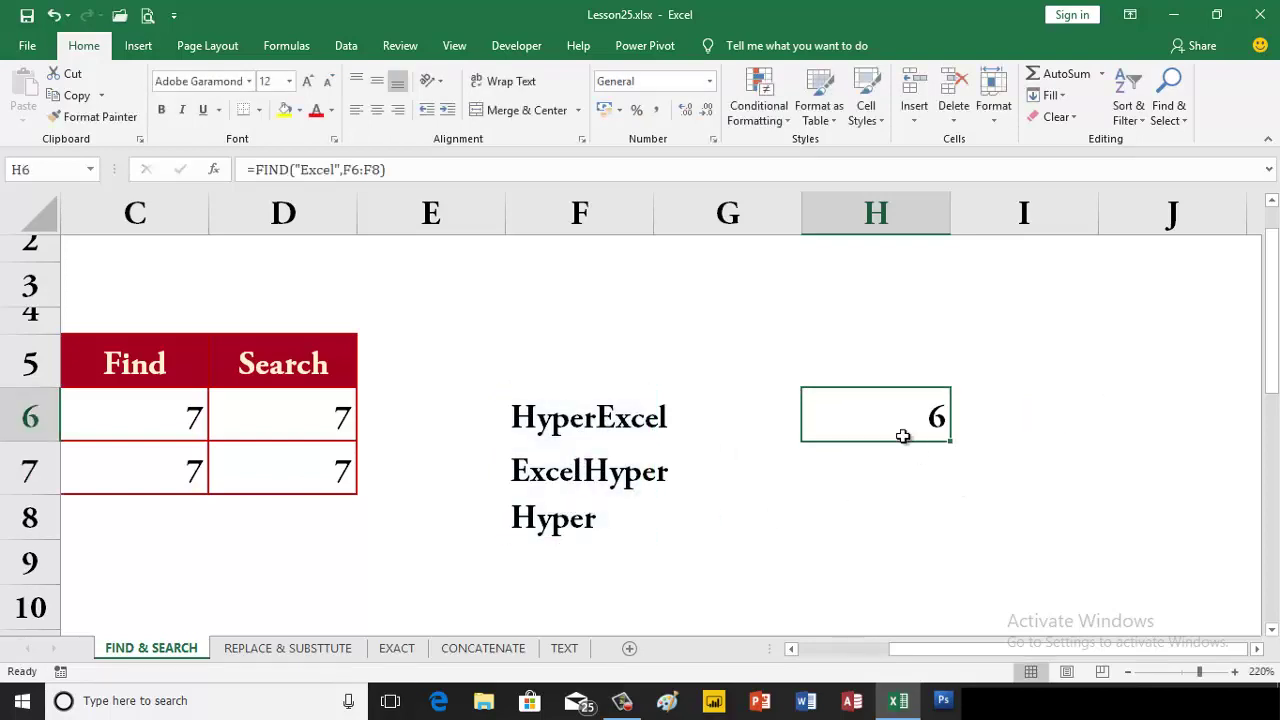
double_click(887, 418)
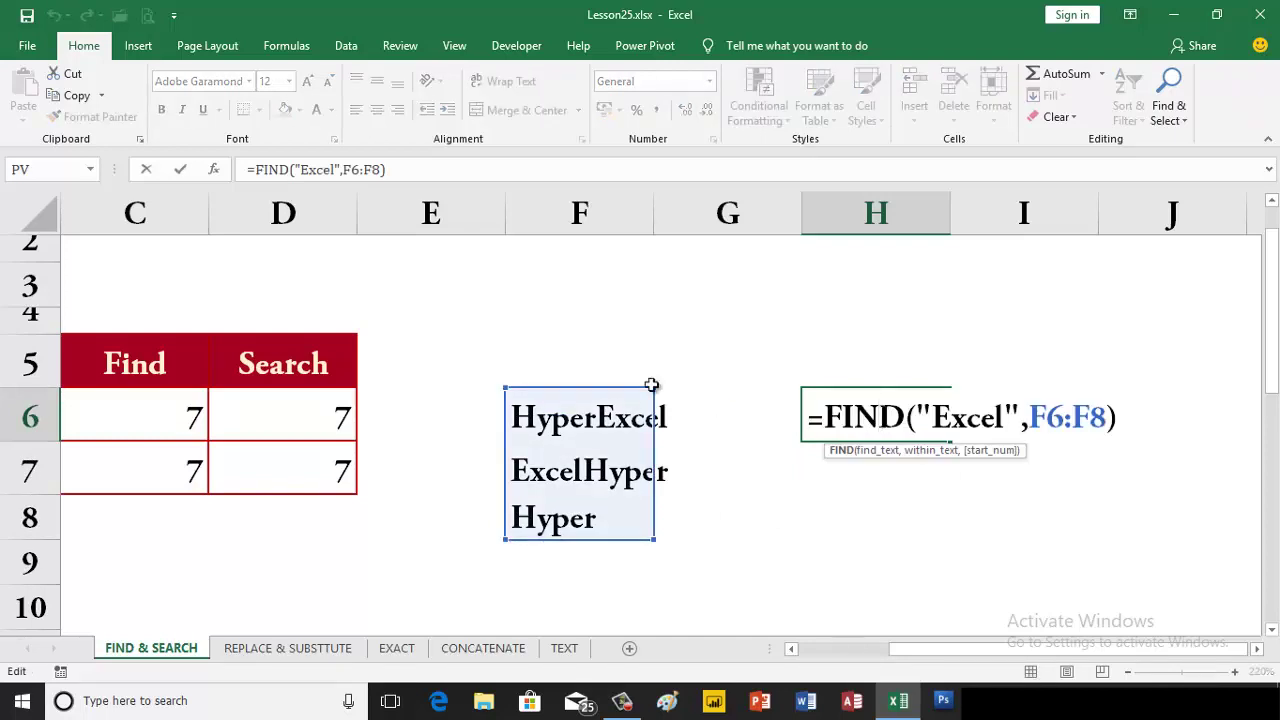
Preview the array FIND returns for F6:F8, then restore the formula
click(290, 47)
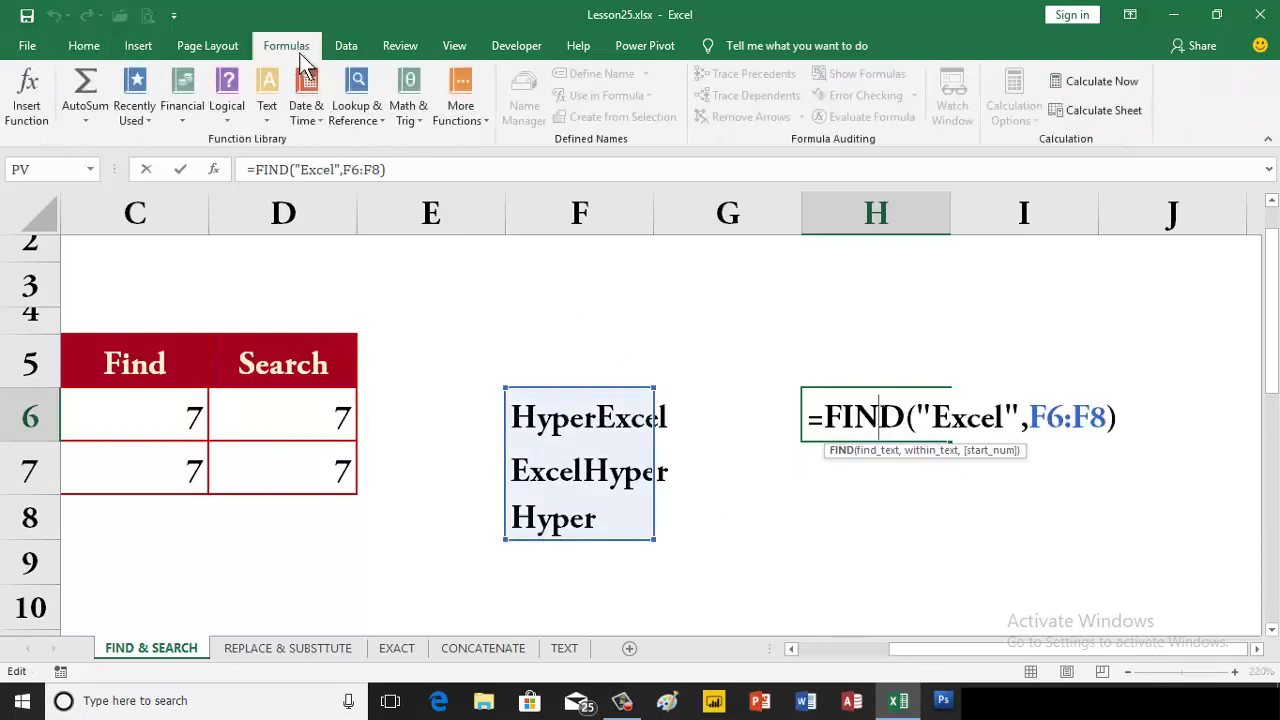
click(1068, 89)
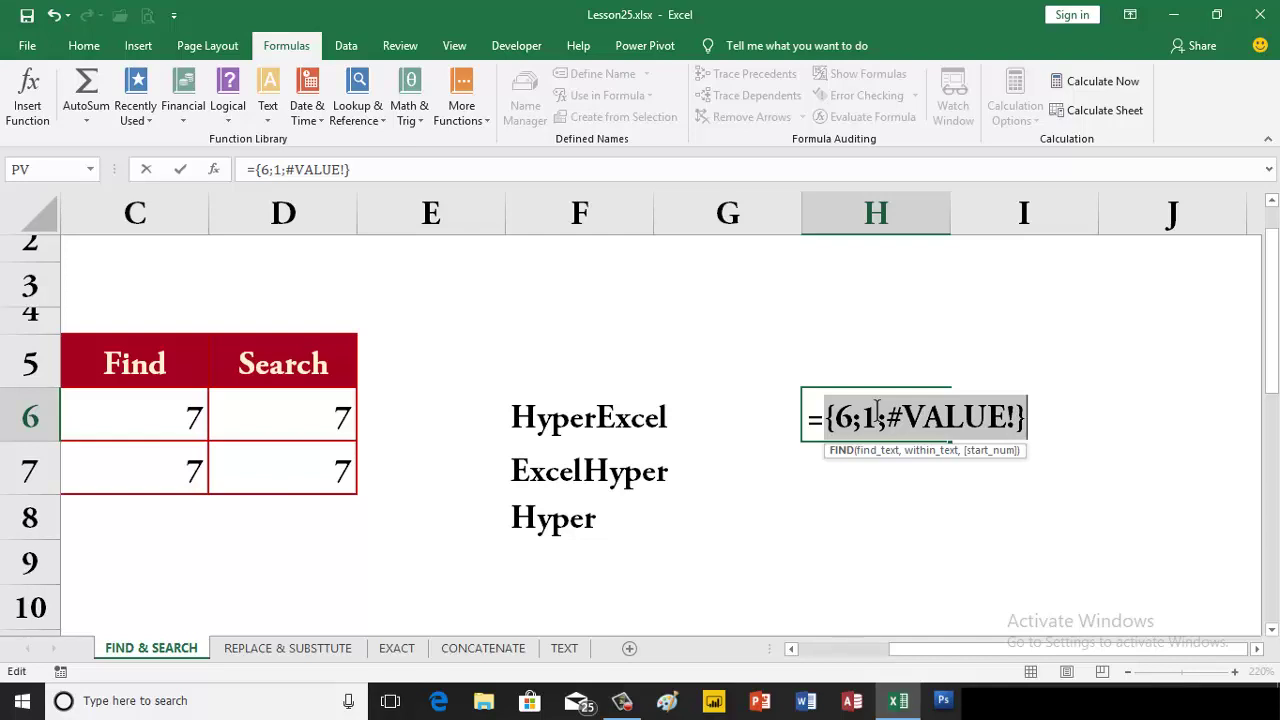
key(ctrl+z)
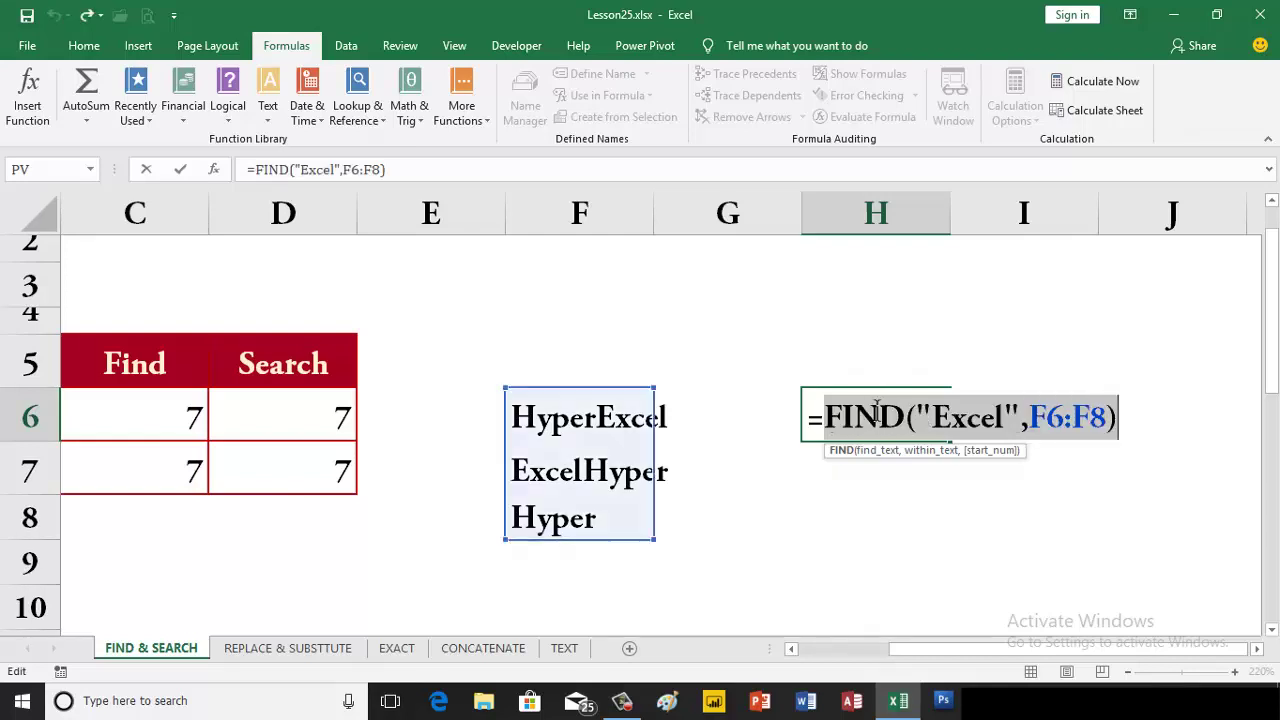
Wrap H6's FIND inside ISNUMBER, correcting the ISNA autocomplete
click(826, 420)
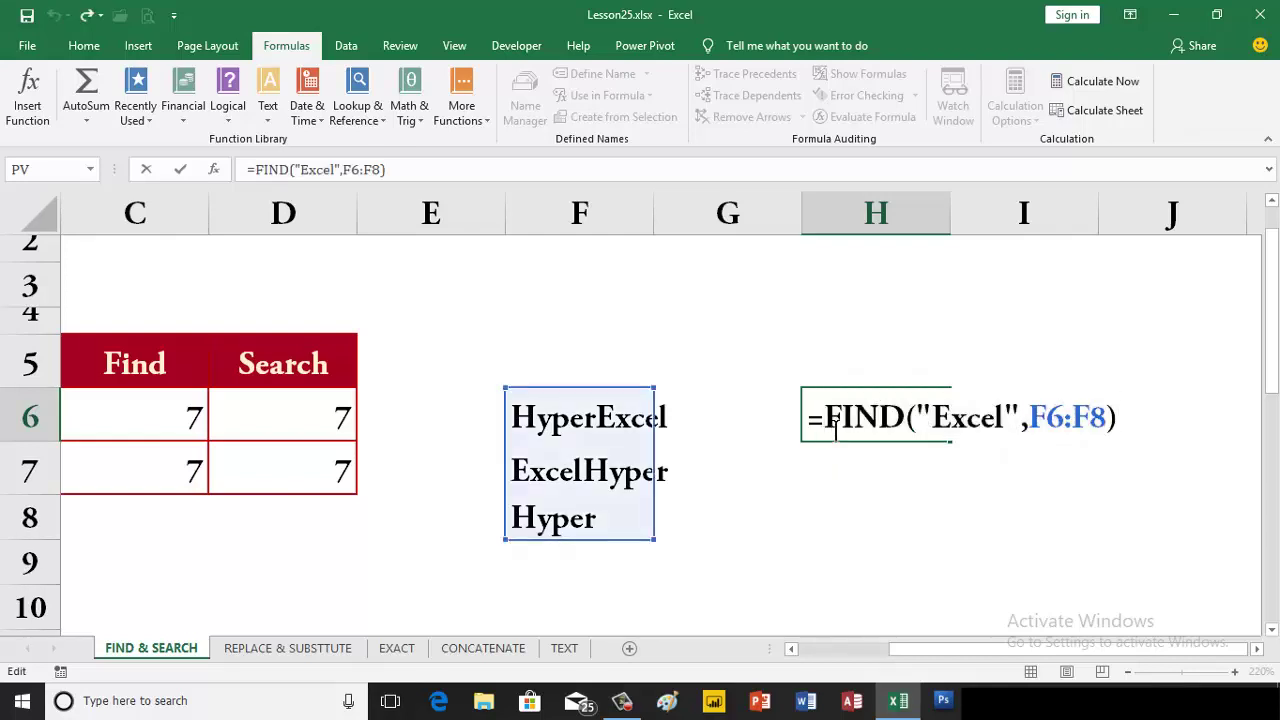
text(isn)
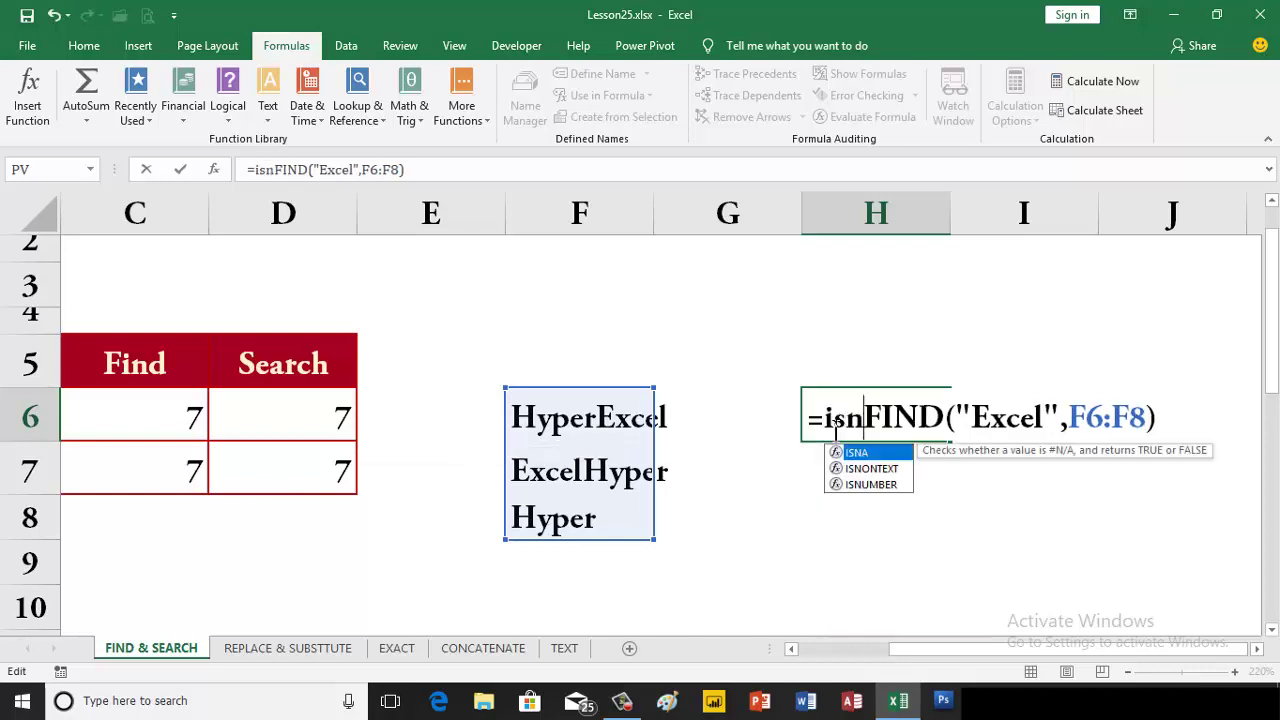
key(Tab)
key(BackSpace)
key(BackSpace)
text(u)
key(Tab)
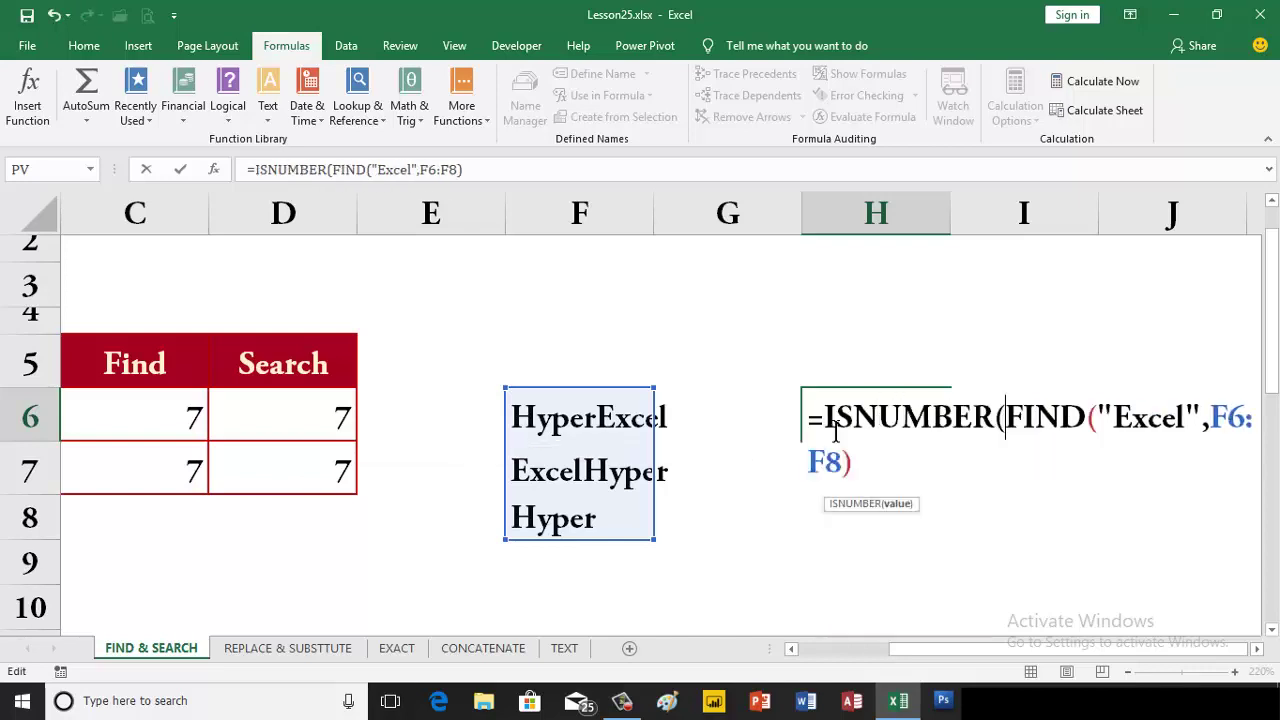
key(Return)
key(Return)
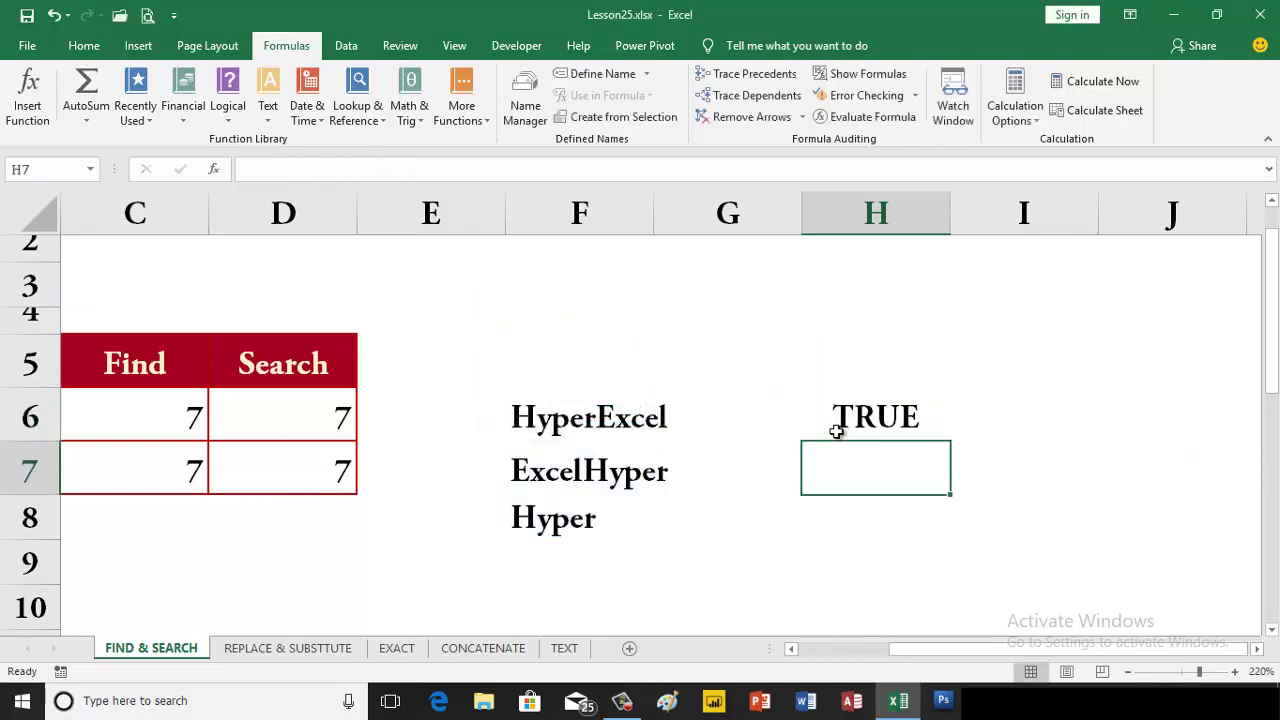
Preview the TRUE/FALSE array, then make H6 =--(ISNUMBER(FIND("Excel",F6:F8)))
click(845, 420)
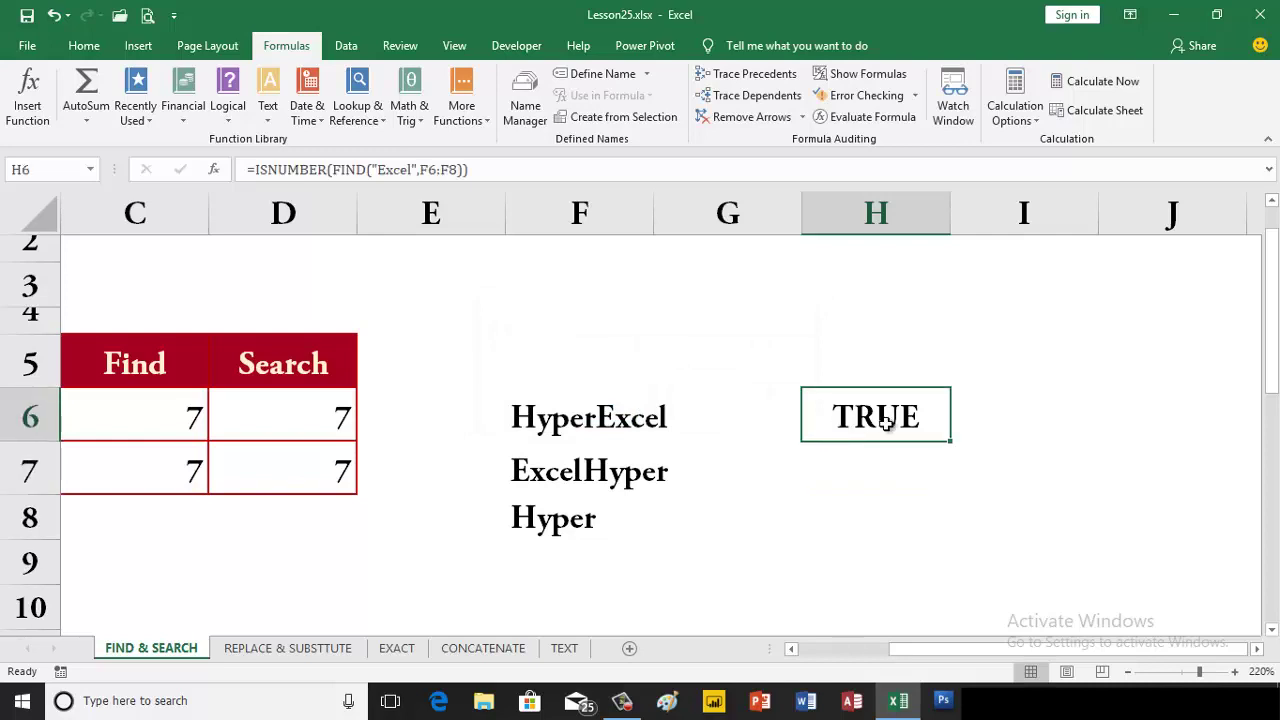
double_click(886, 422)
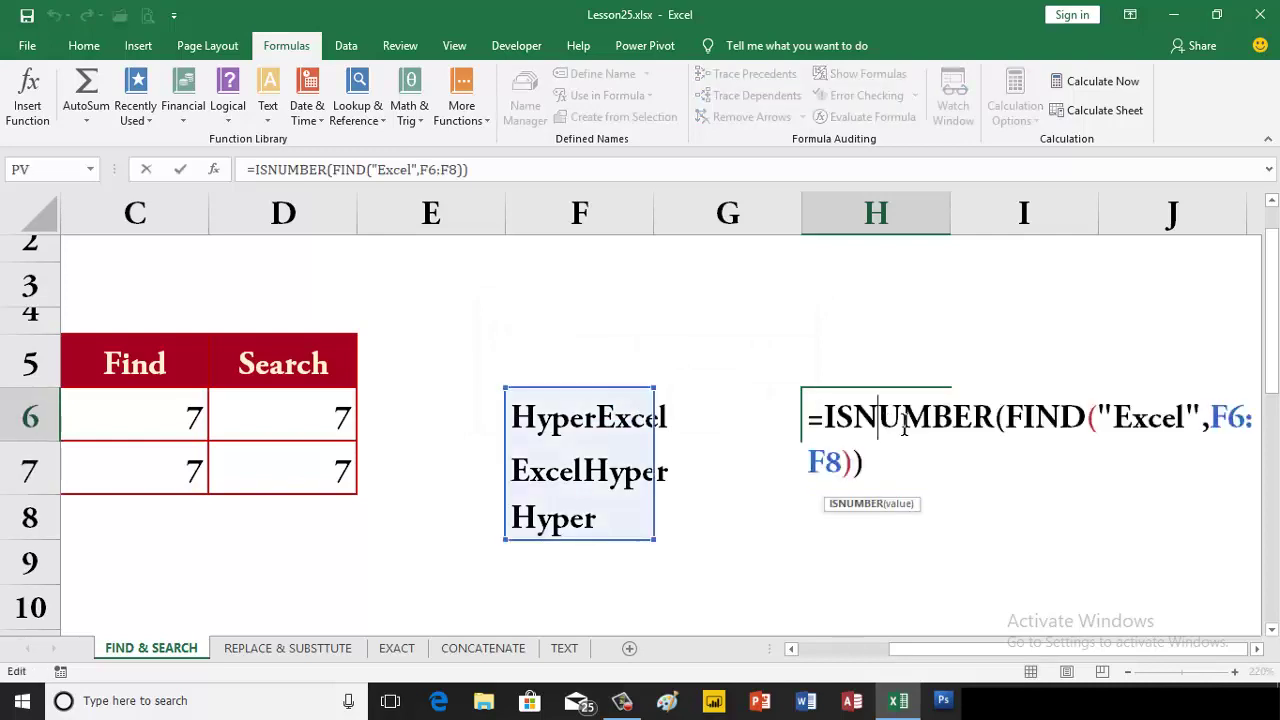
click(1093, 85)
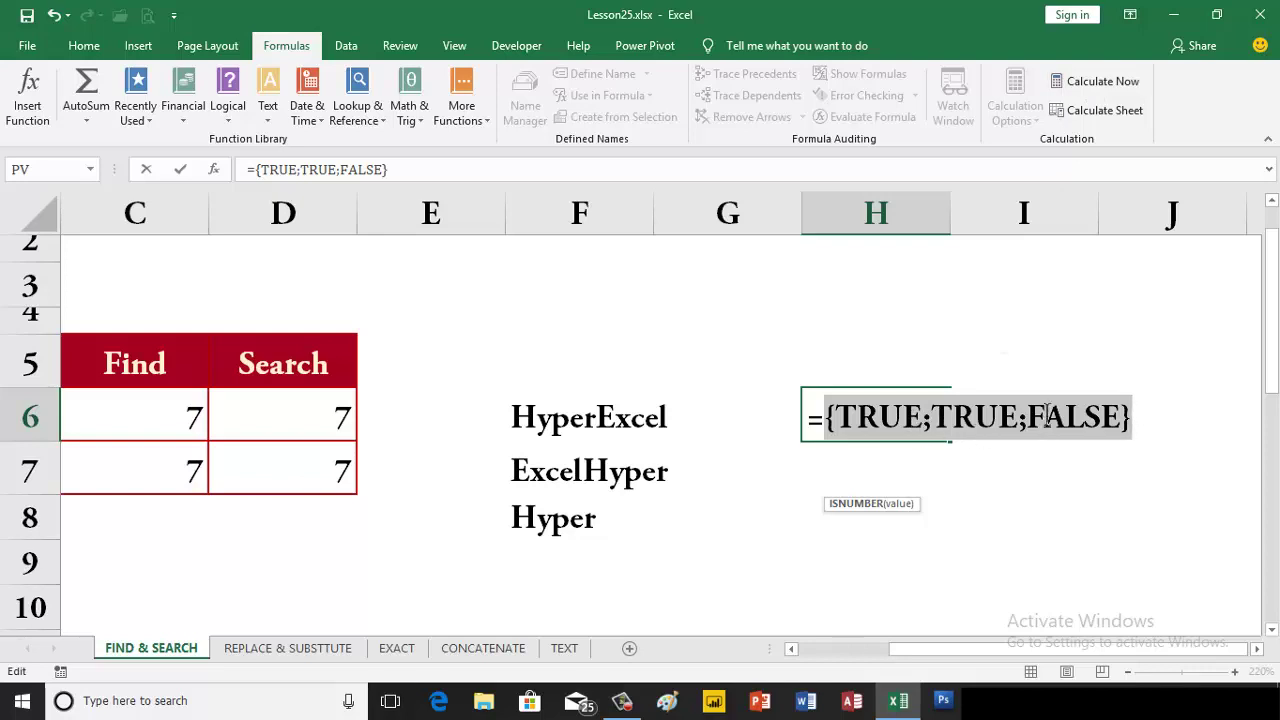
key(ctrl+z)
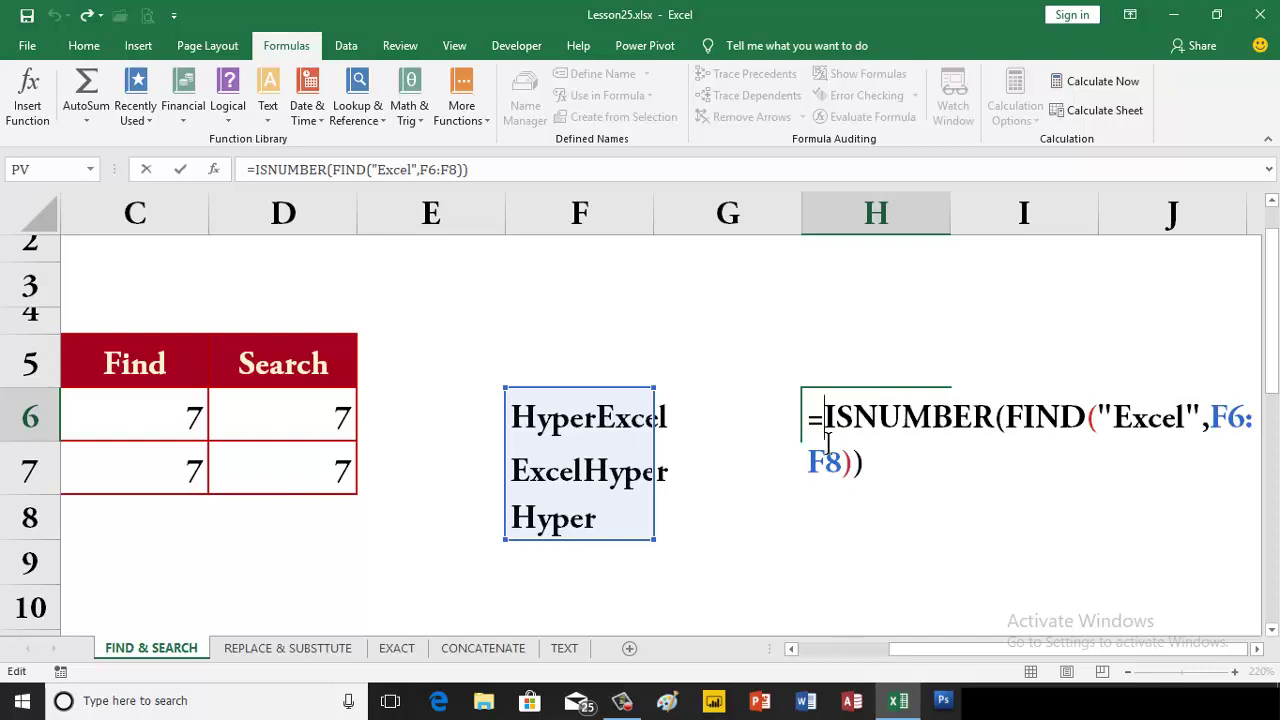
text(--()
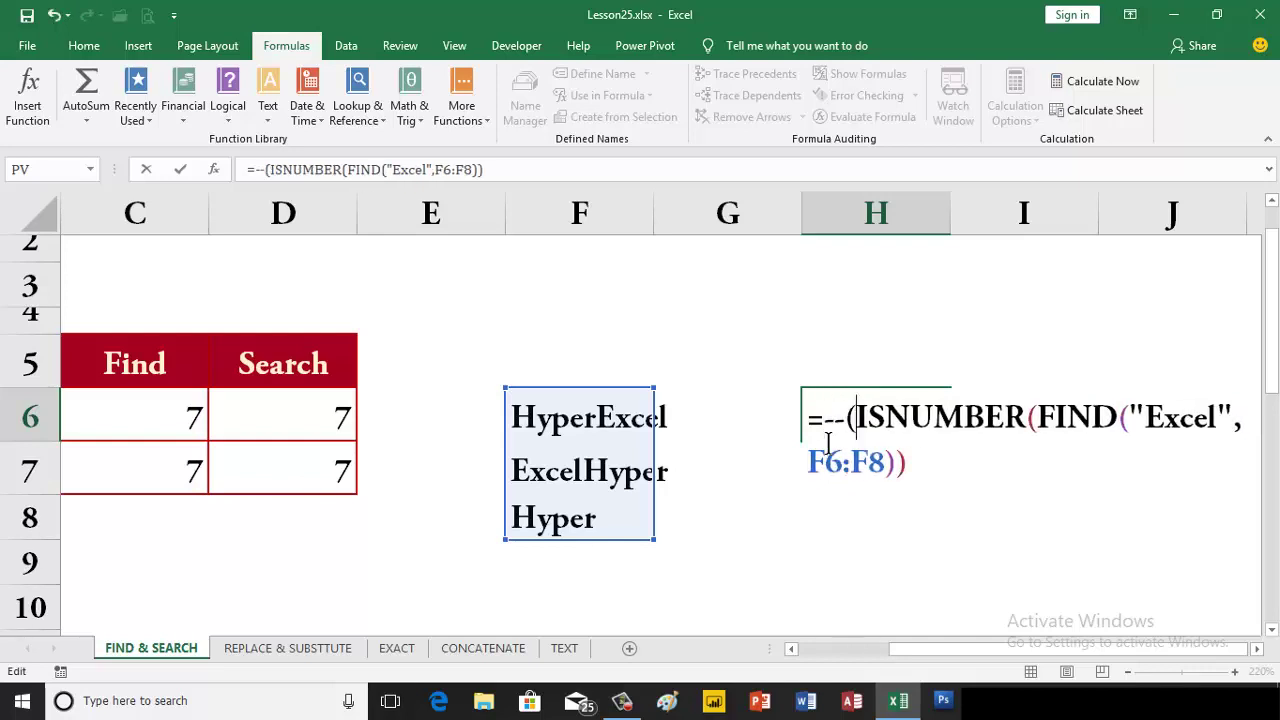
click(924, 462)
text())
text())
key(ctrl+Return)
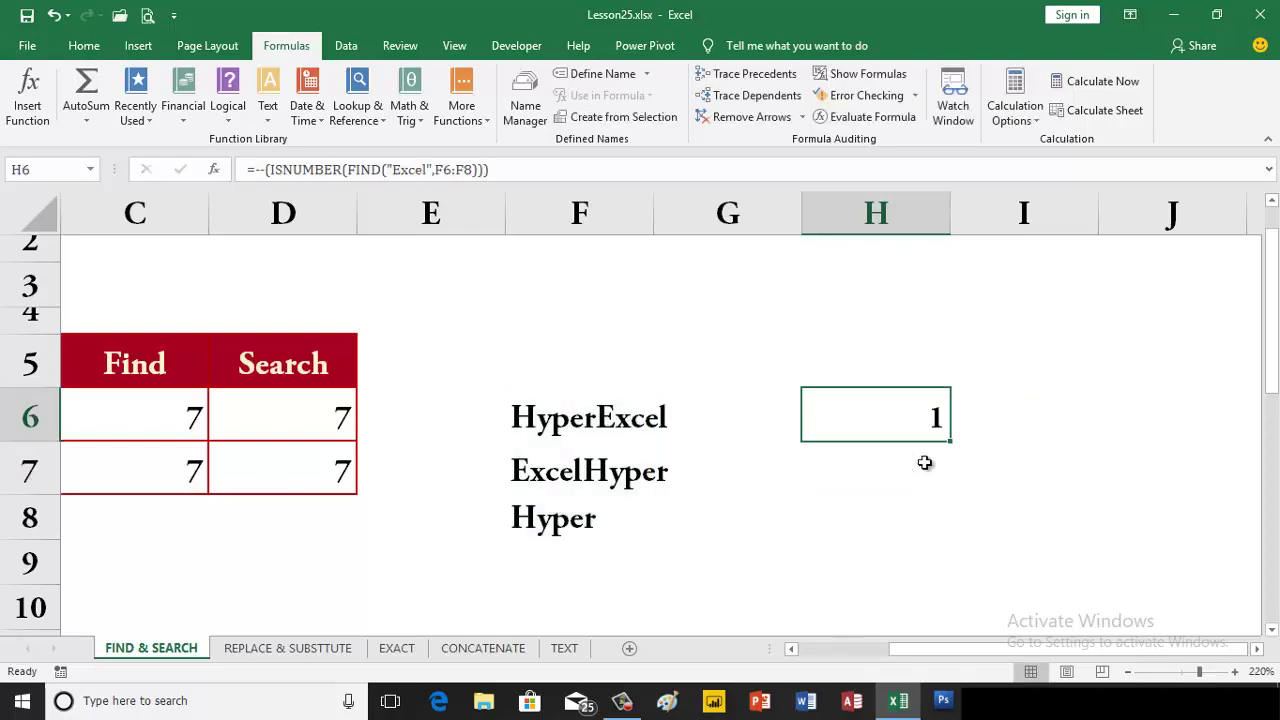
Check with F9 that H6 evaluates to {1;1;0}, then restore the formula
double_click(899, 425)
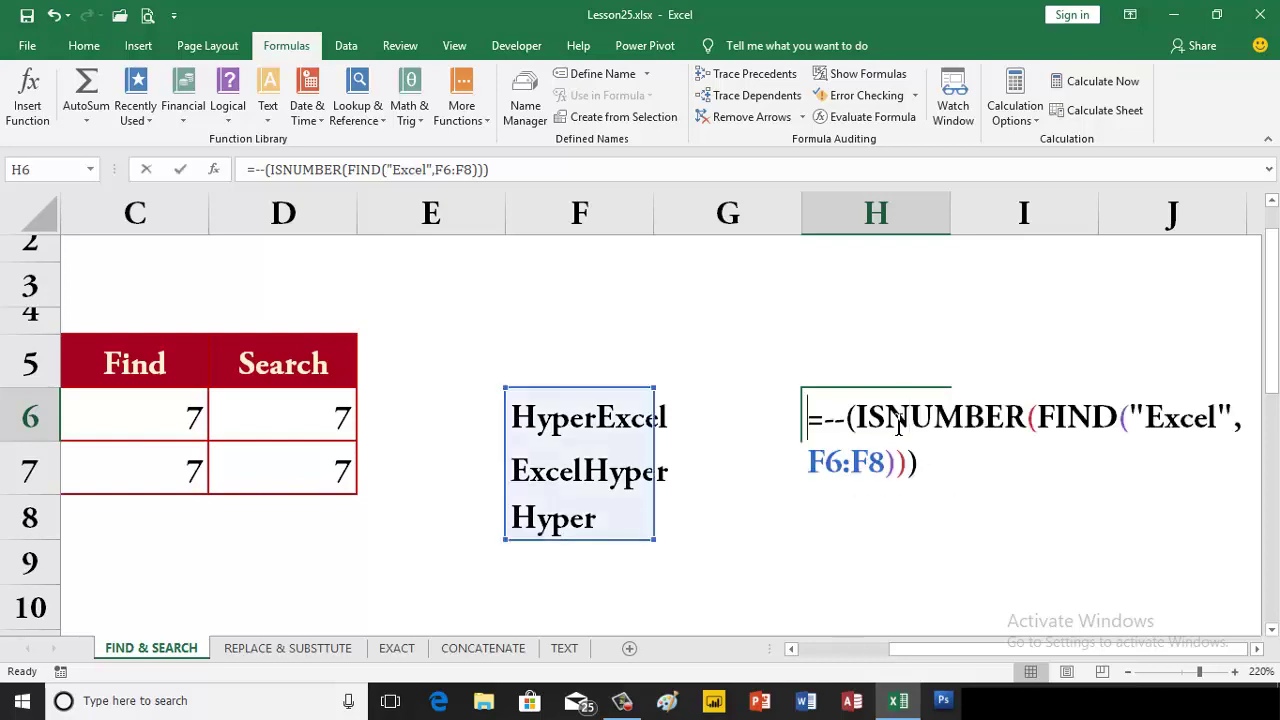
key(F9)
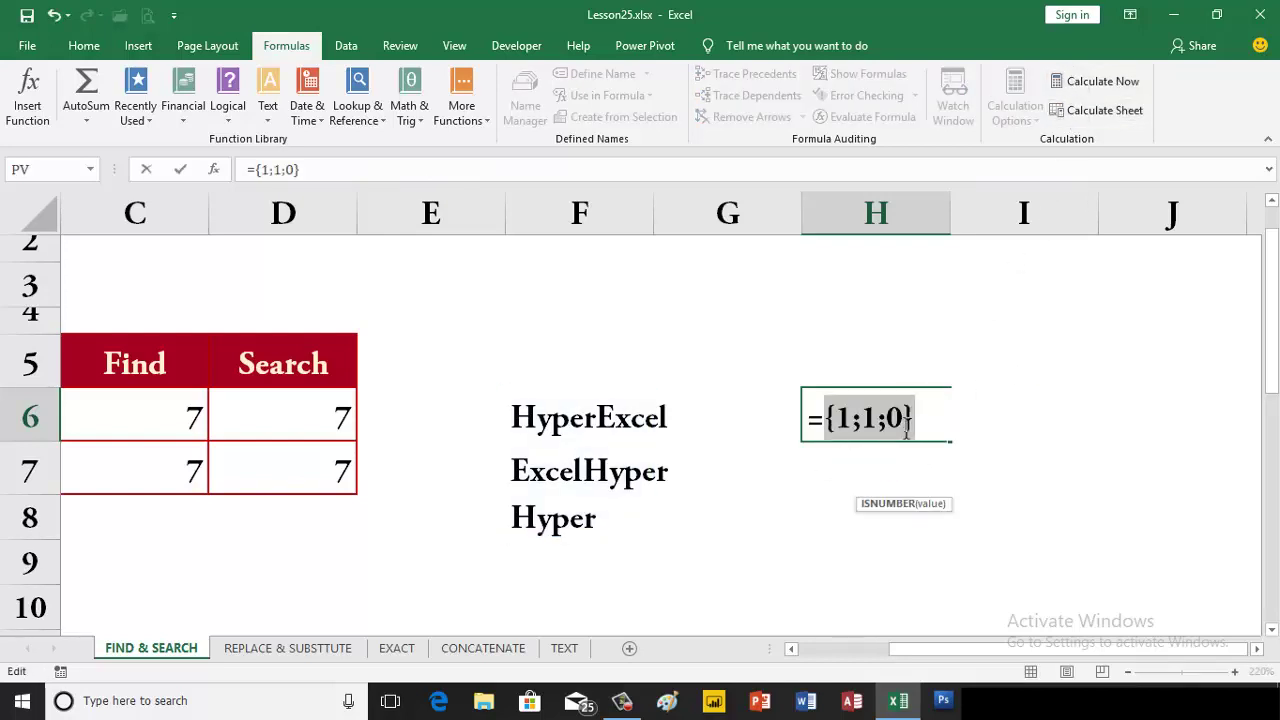
key(ctrl+z)
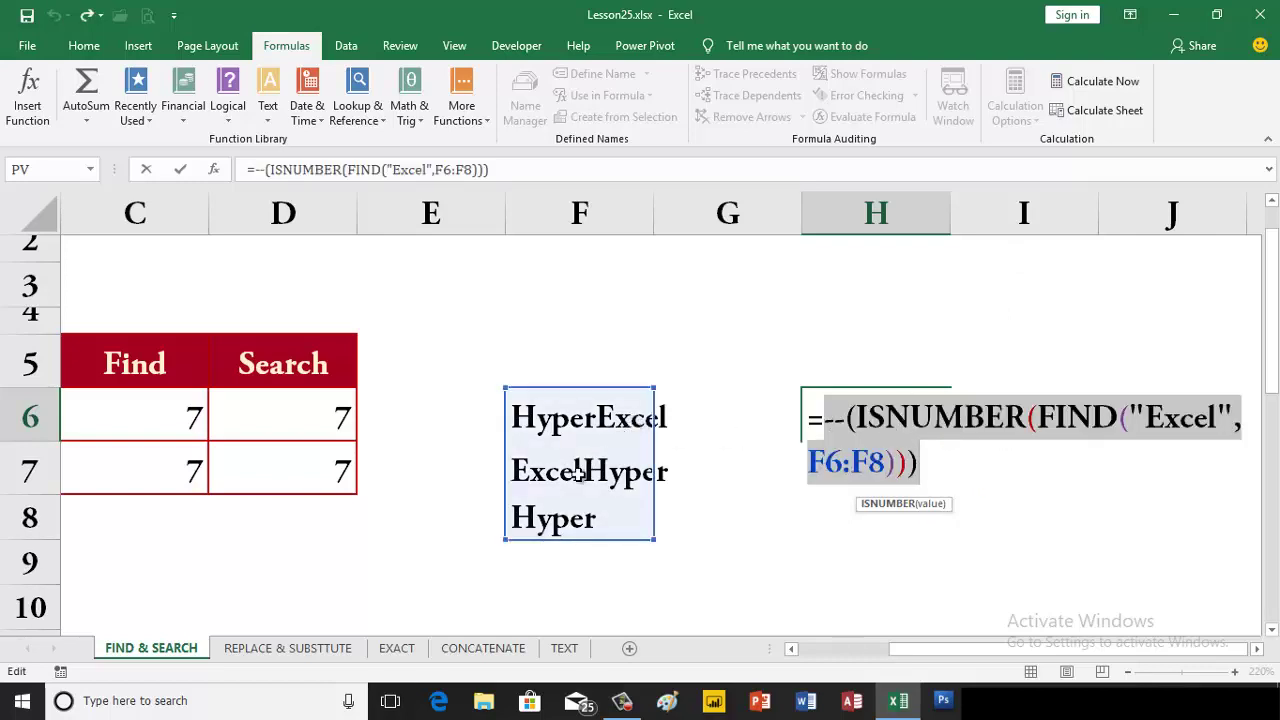
click(825, 430)
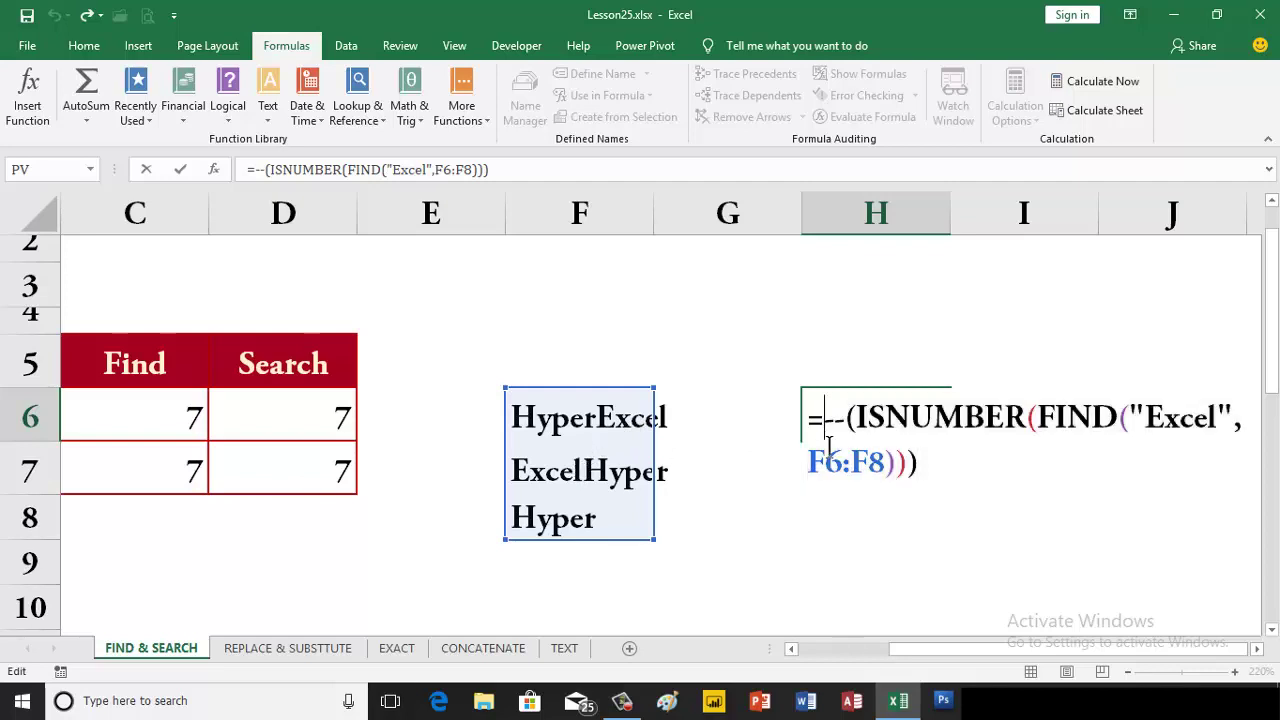
Wrap H6 in SUM and enter it as an array formula with Ctrl+Shift+Enter, returning 2
text(su)
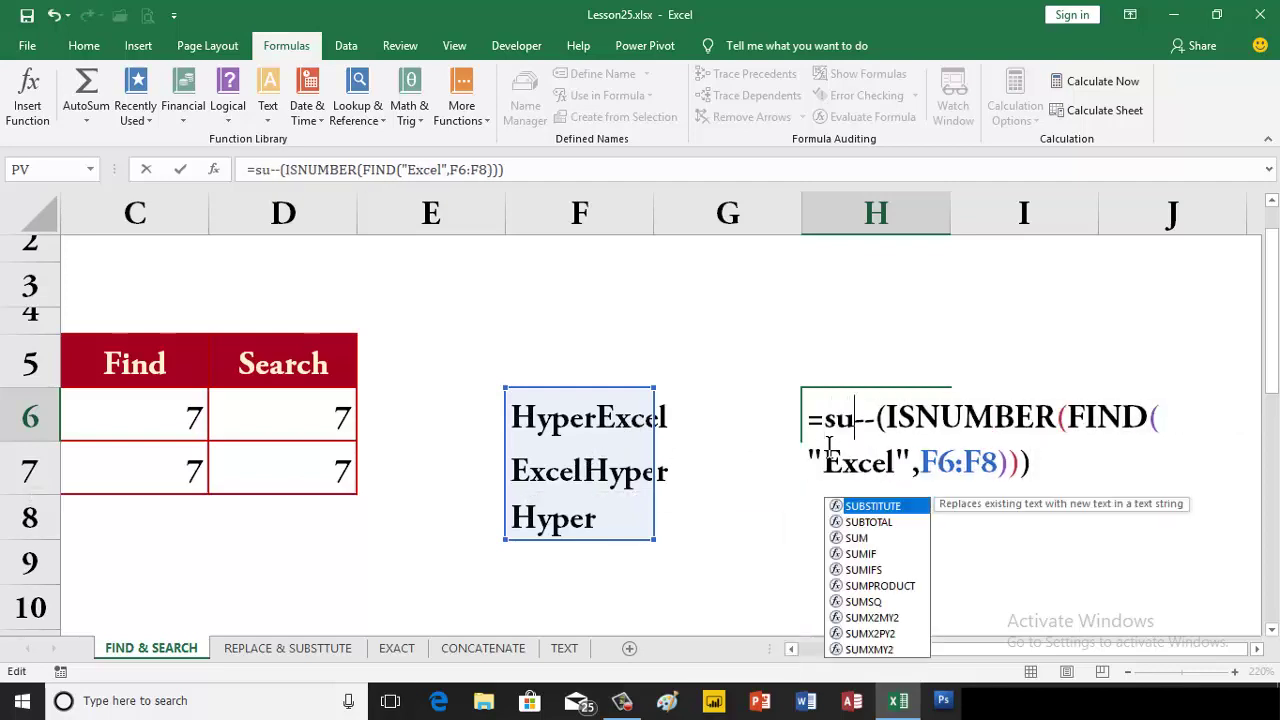
text(m)
key(Tab)
key(Return)
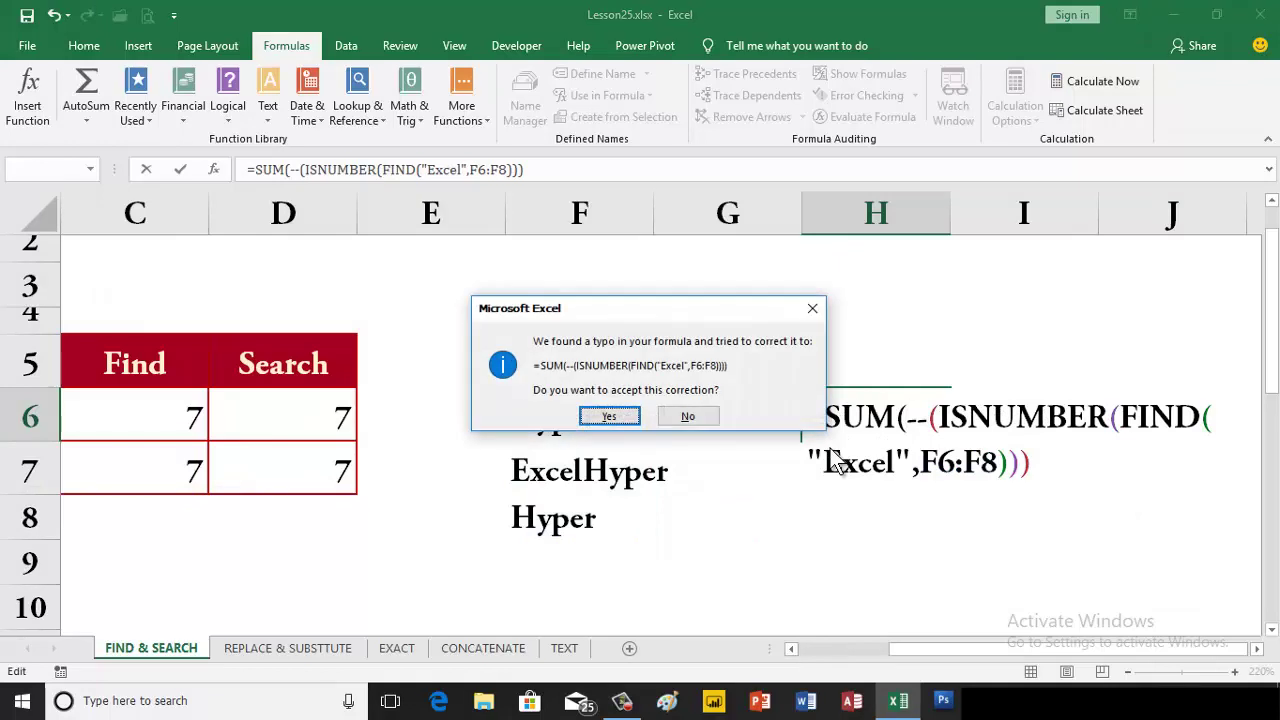
key(Return)
key(Up)
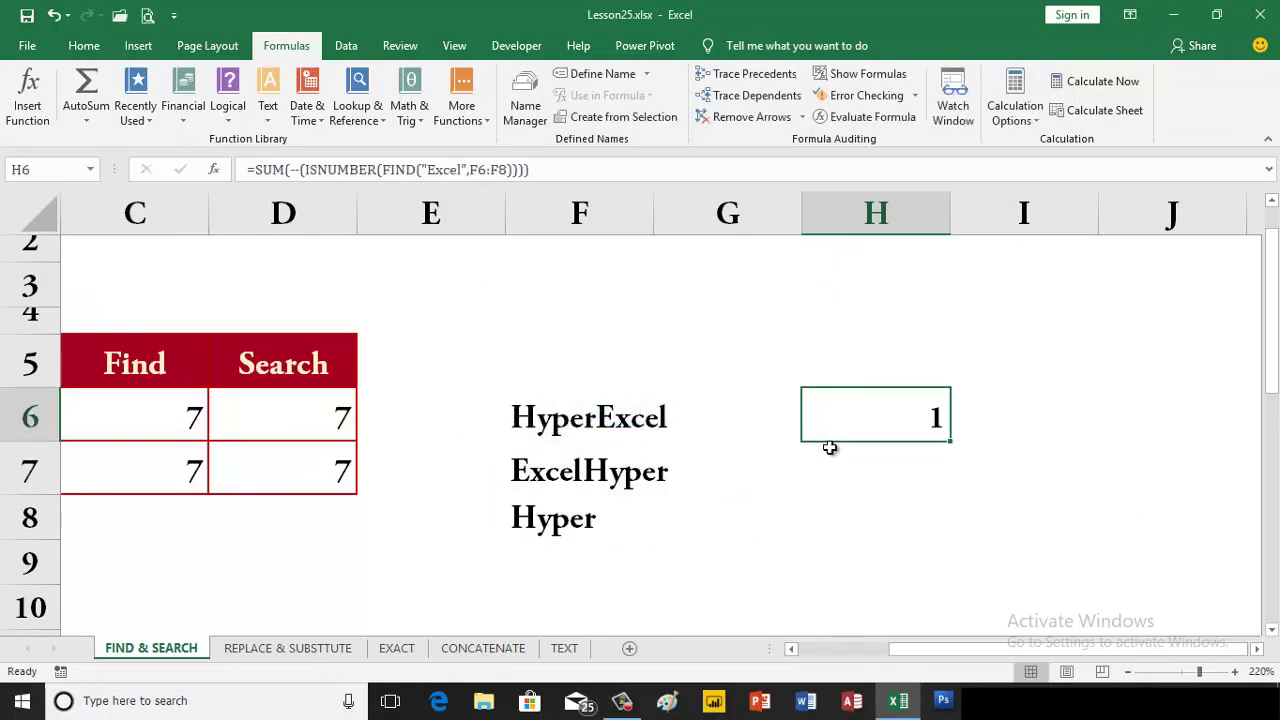
double_click(883, 422)
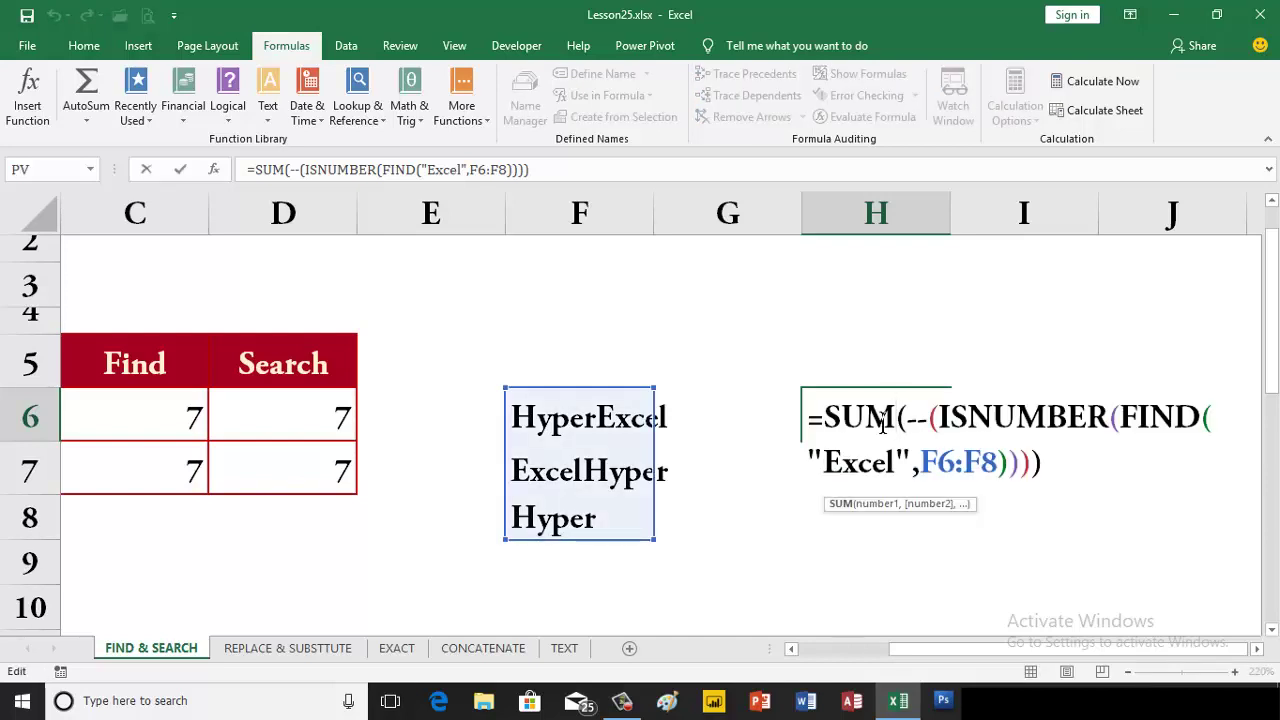
key(ctrl+shift+Return)
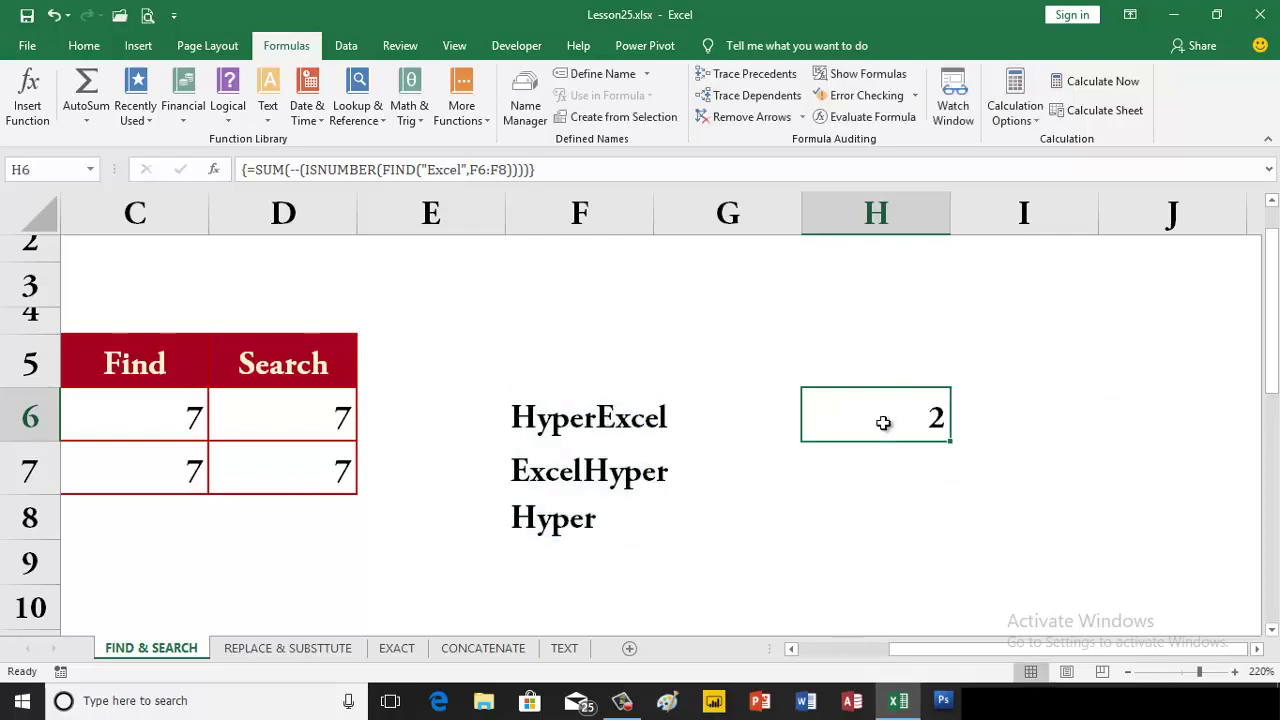
click(874, 477)
click(880, 430)
click(874, 466)
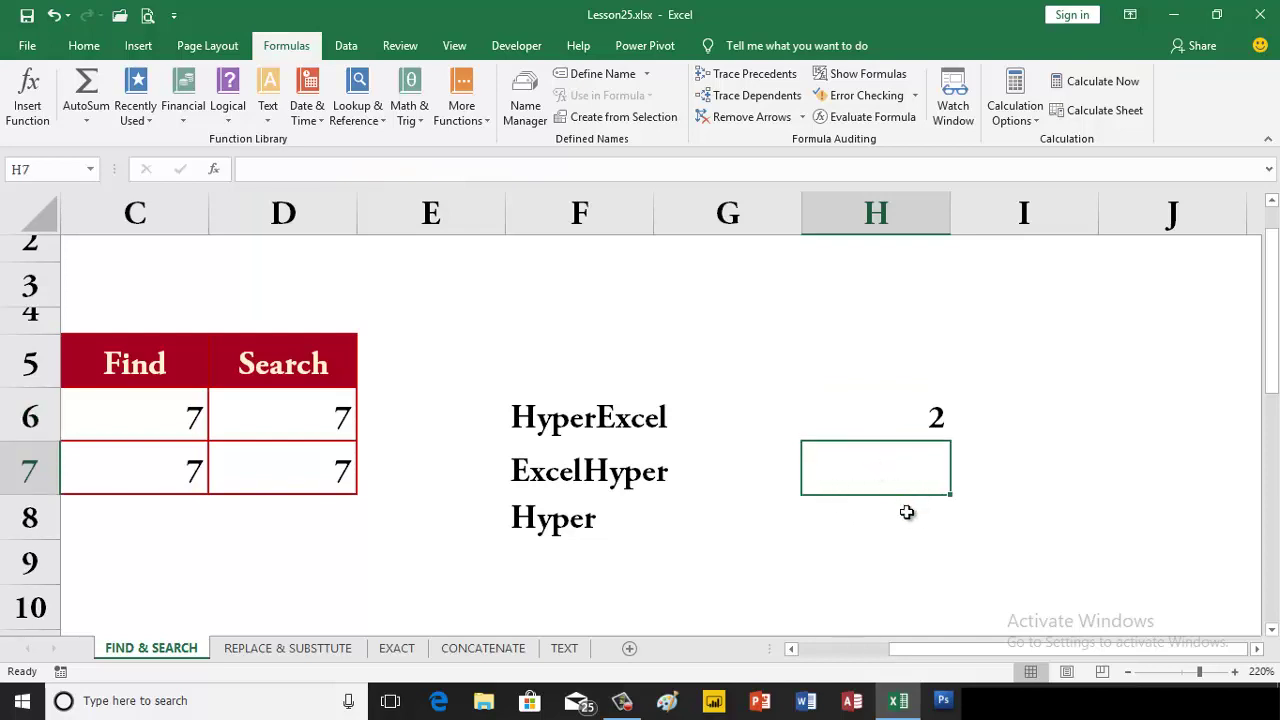
Enter =FIND("Excel",F6) in cell H7
text(=fin)
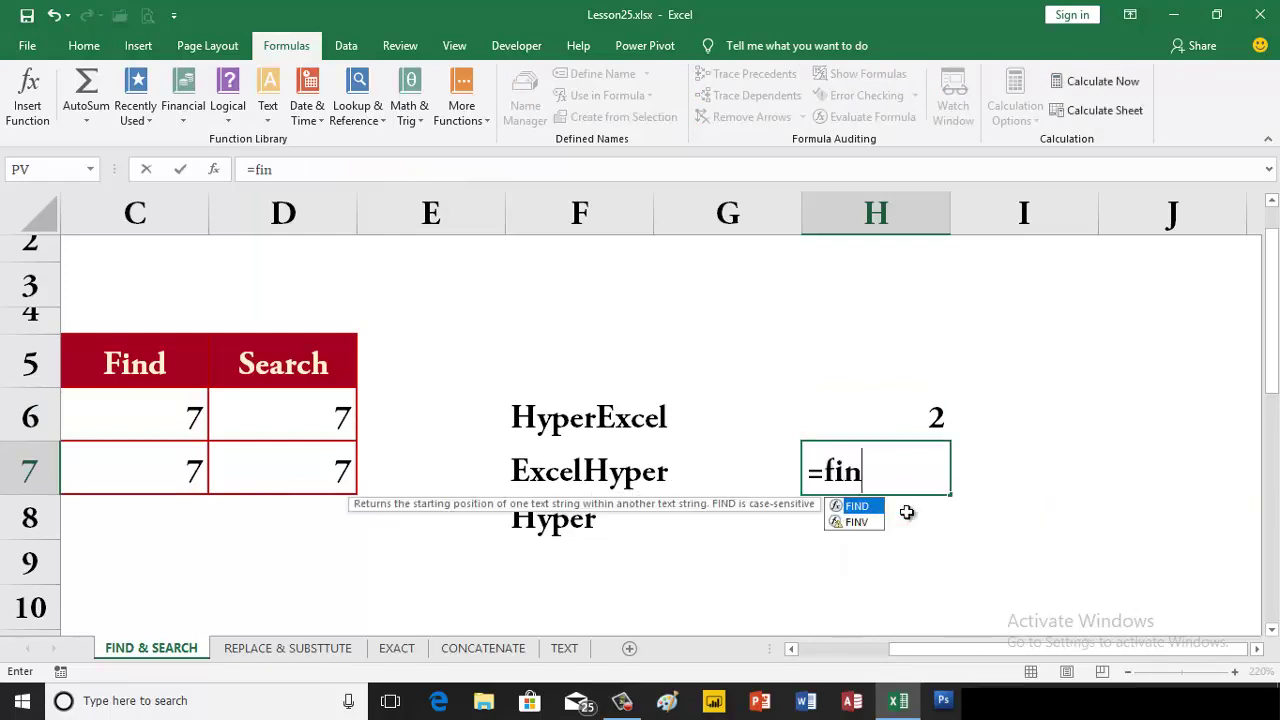
key(Tab)
text("E)
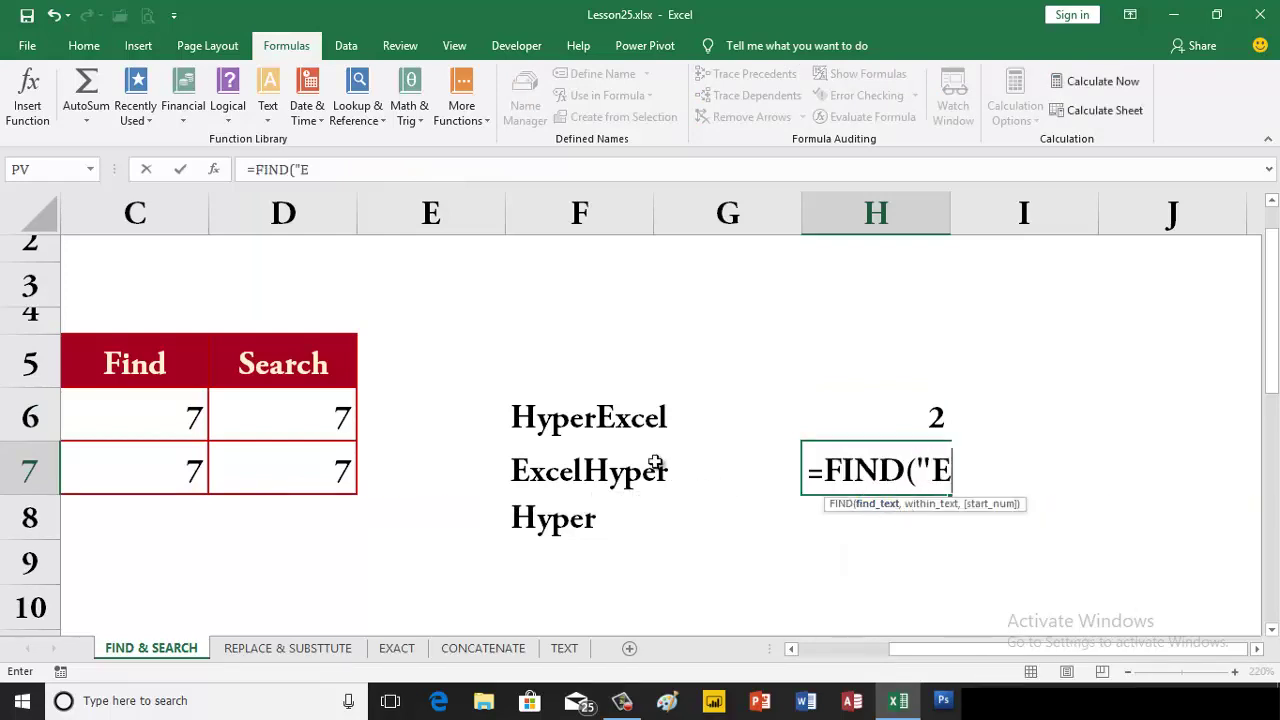
text(xcel",)
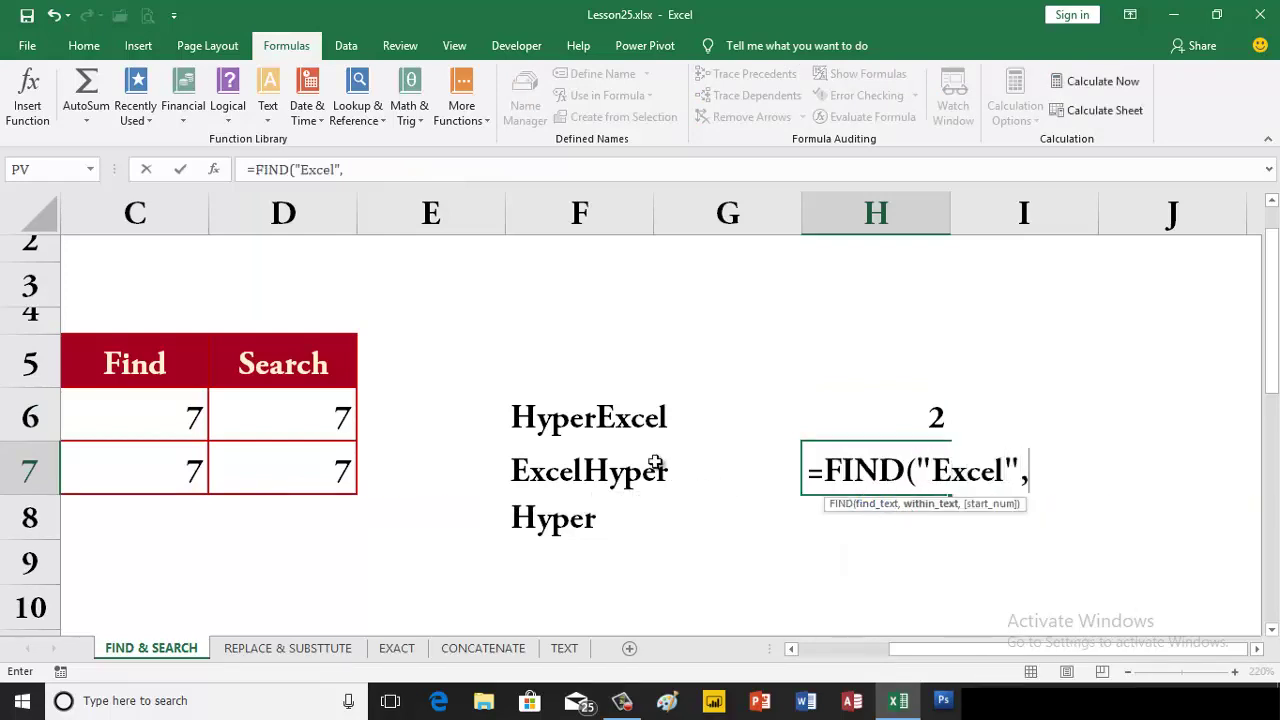
click(605, 425)
key(Return)
key(Up)
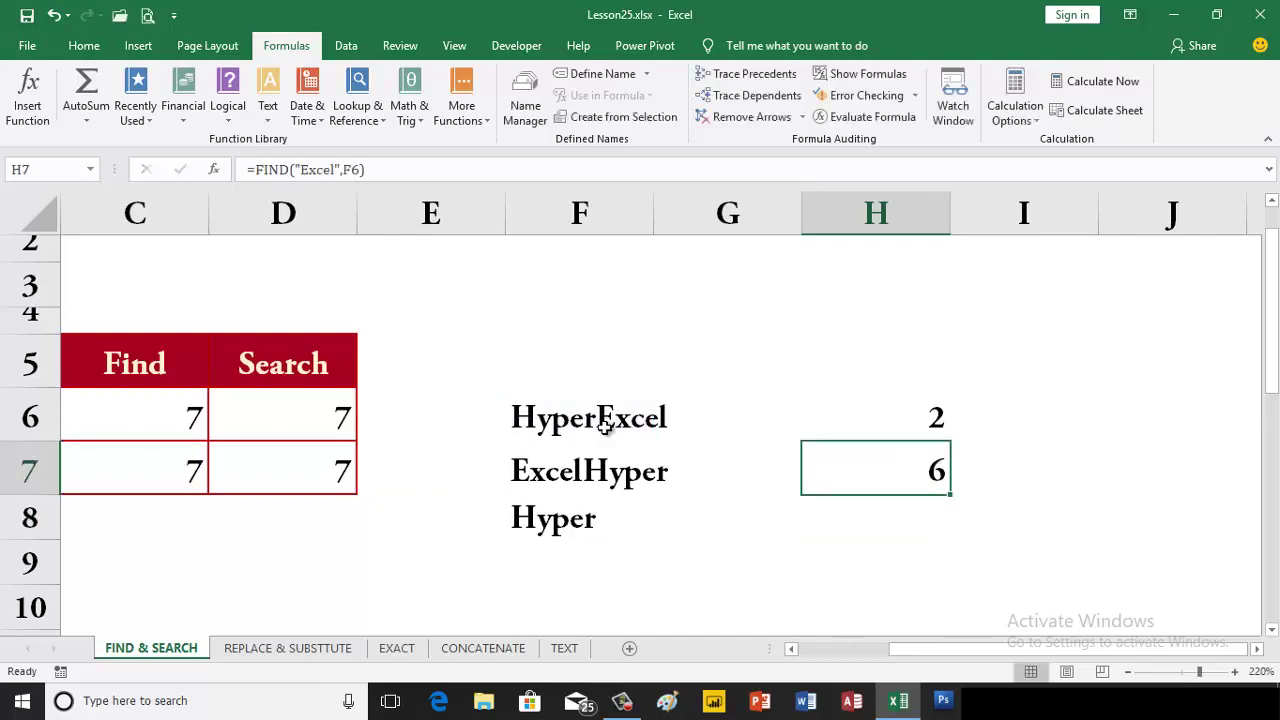
Change the FIND reference to F6:F8 and preview its array {6;1;#VALUE!}, then undo the evaluation
double_click(866, 473)
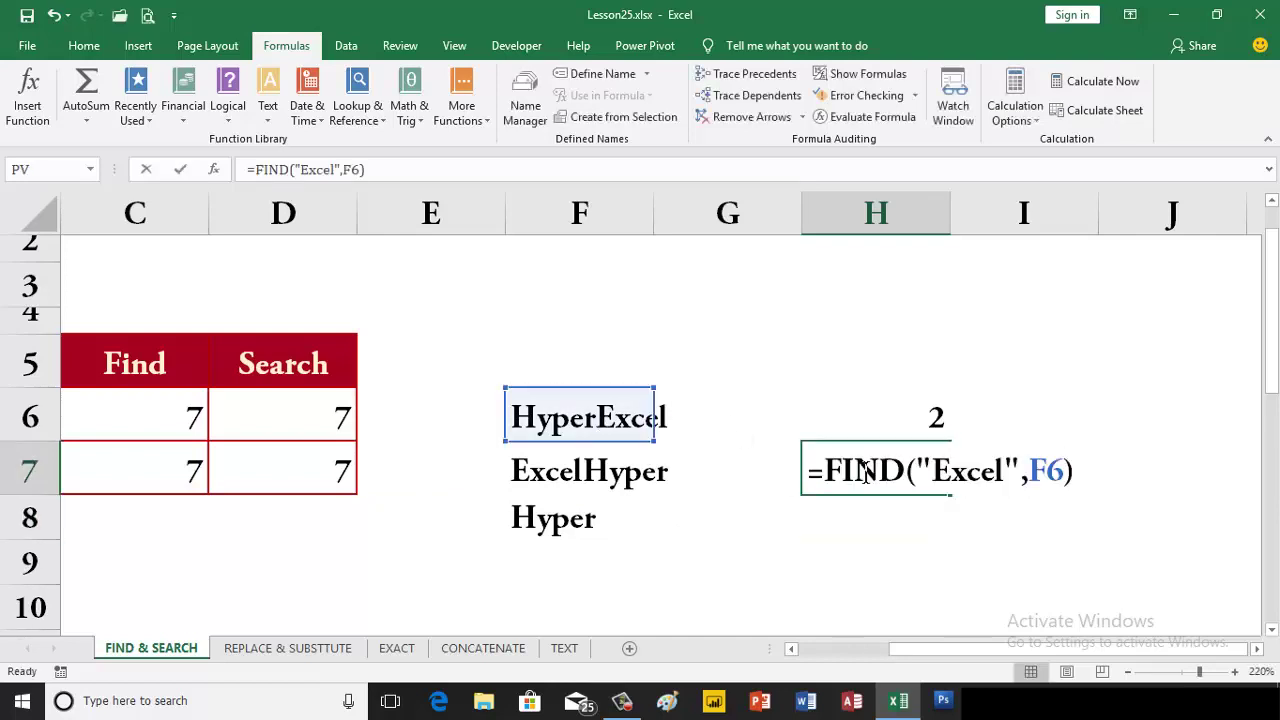
drag(1028, 470, 1066, 470)
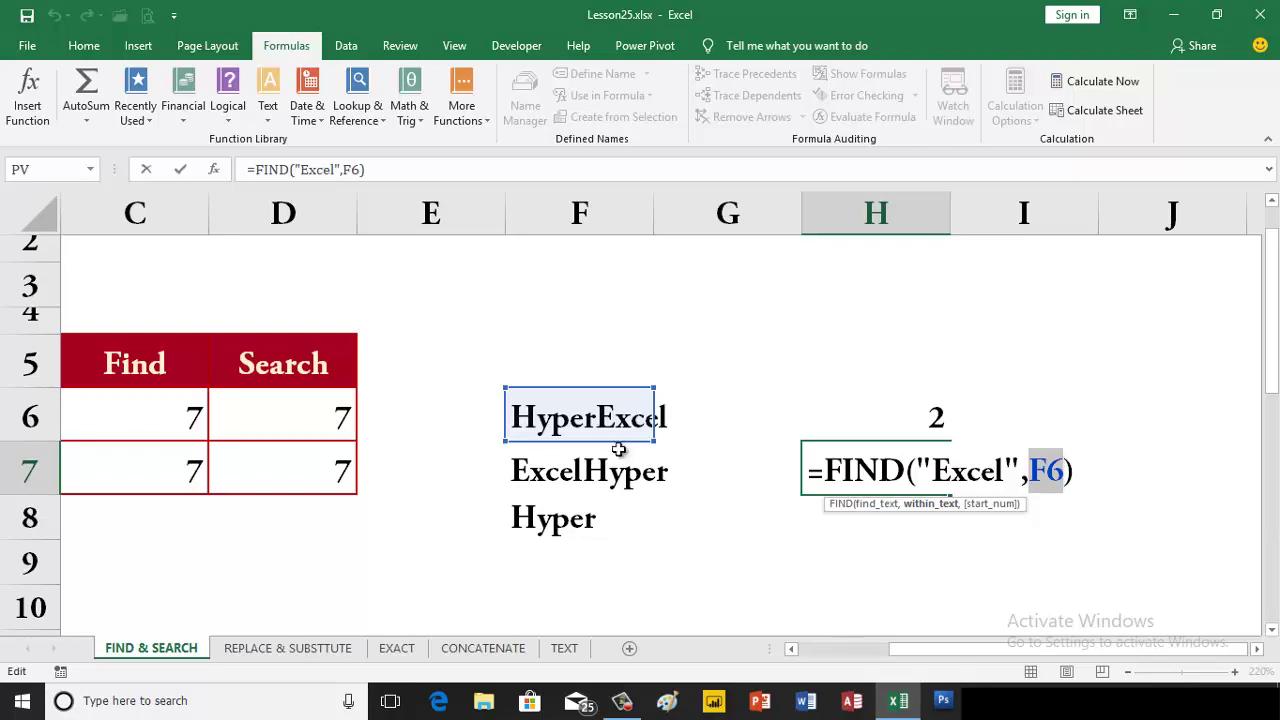
drag(603, 430, 620, 509)
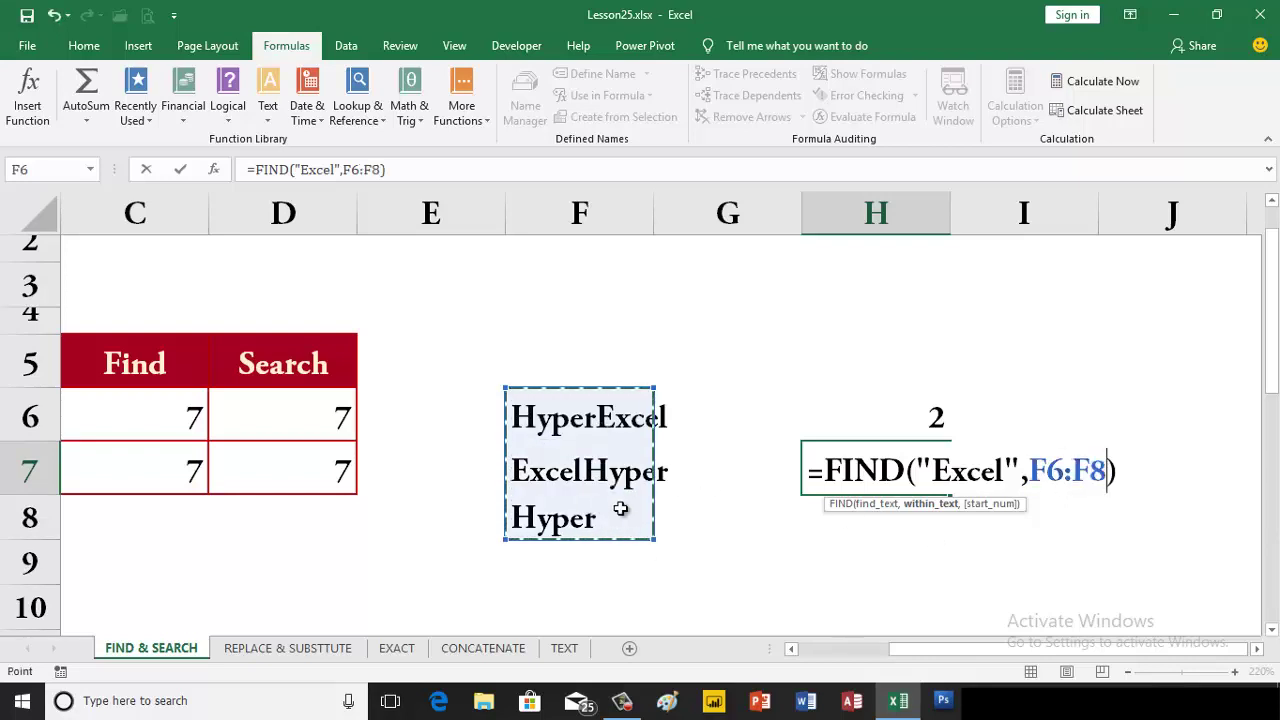
key(Return)
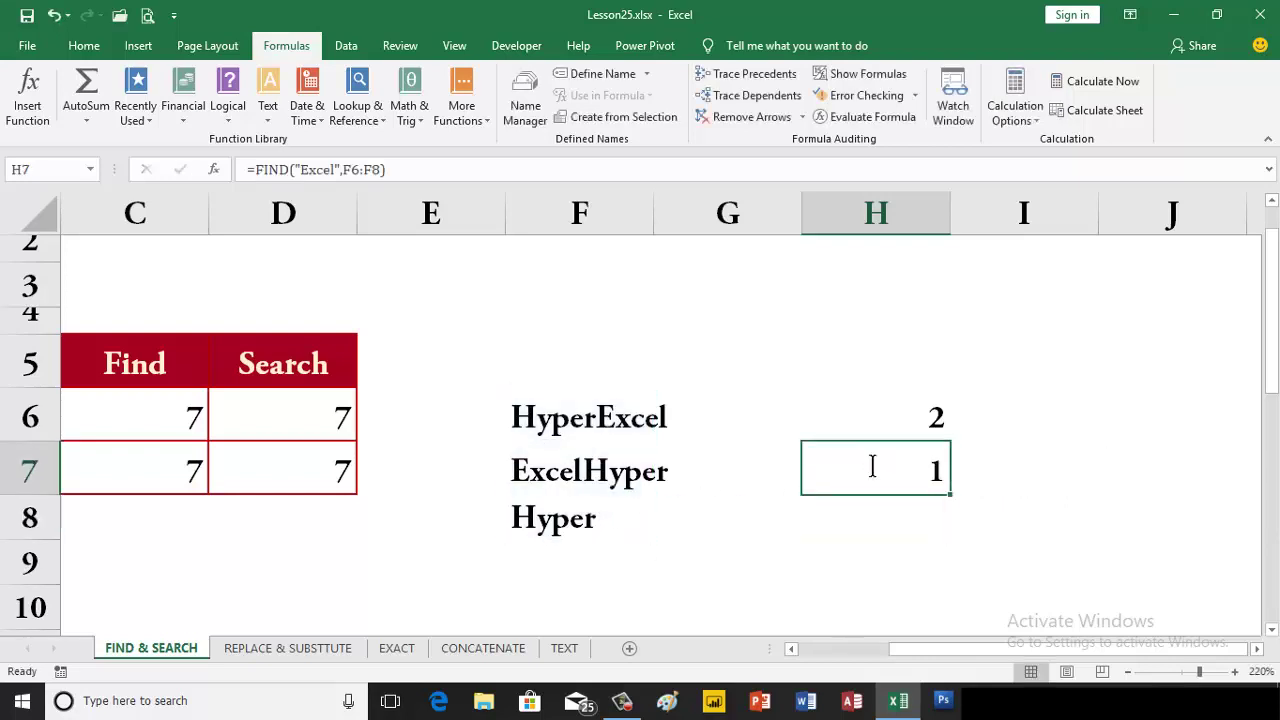
double_click(868, 470)
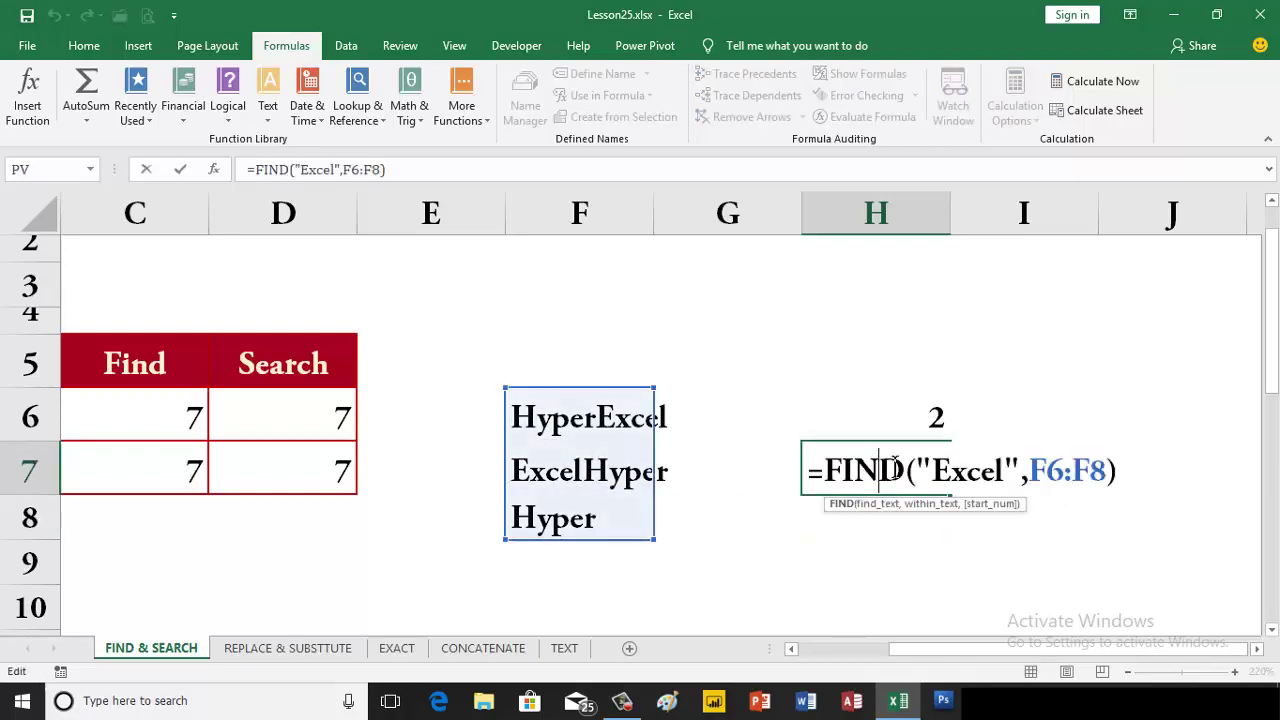
click(1095, 82)
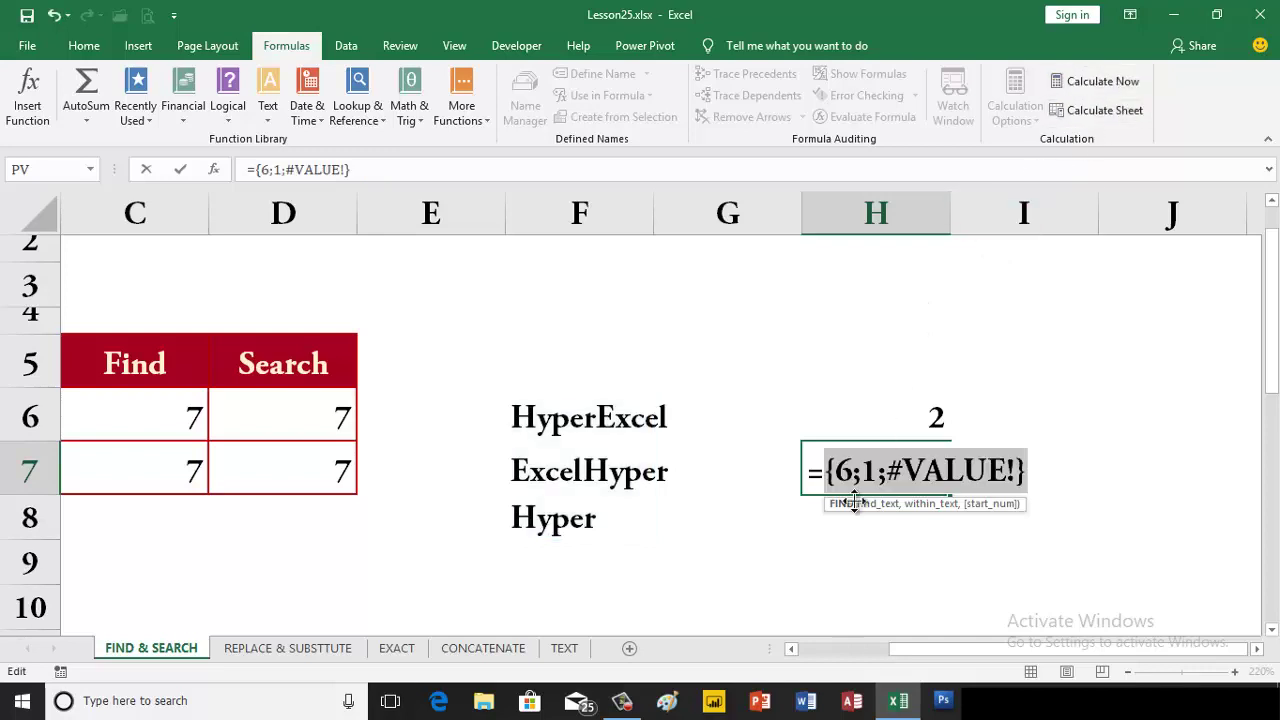
key(ctrl+z)
Wrap H7's FIND formula in ISNUMBER and preview its TRUE/FALSE results
click(825, 470)
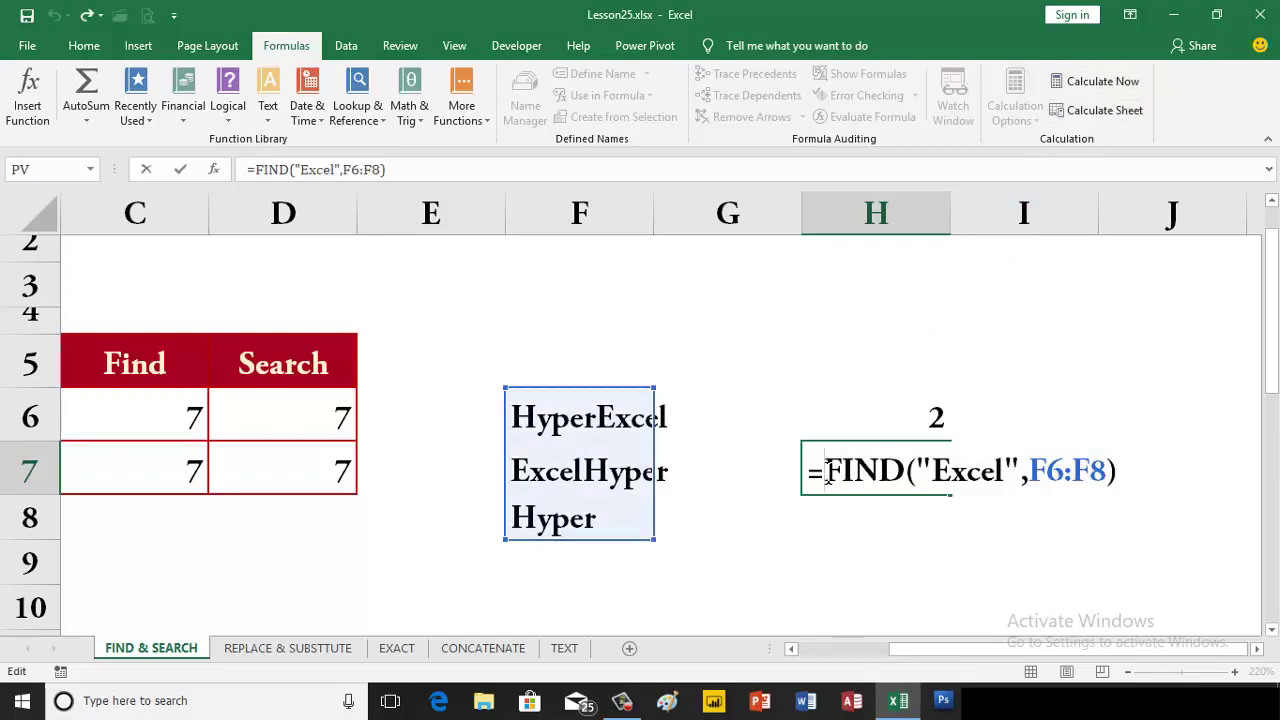
text(isnu)
key(Tab)
key(Return)
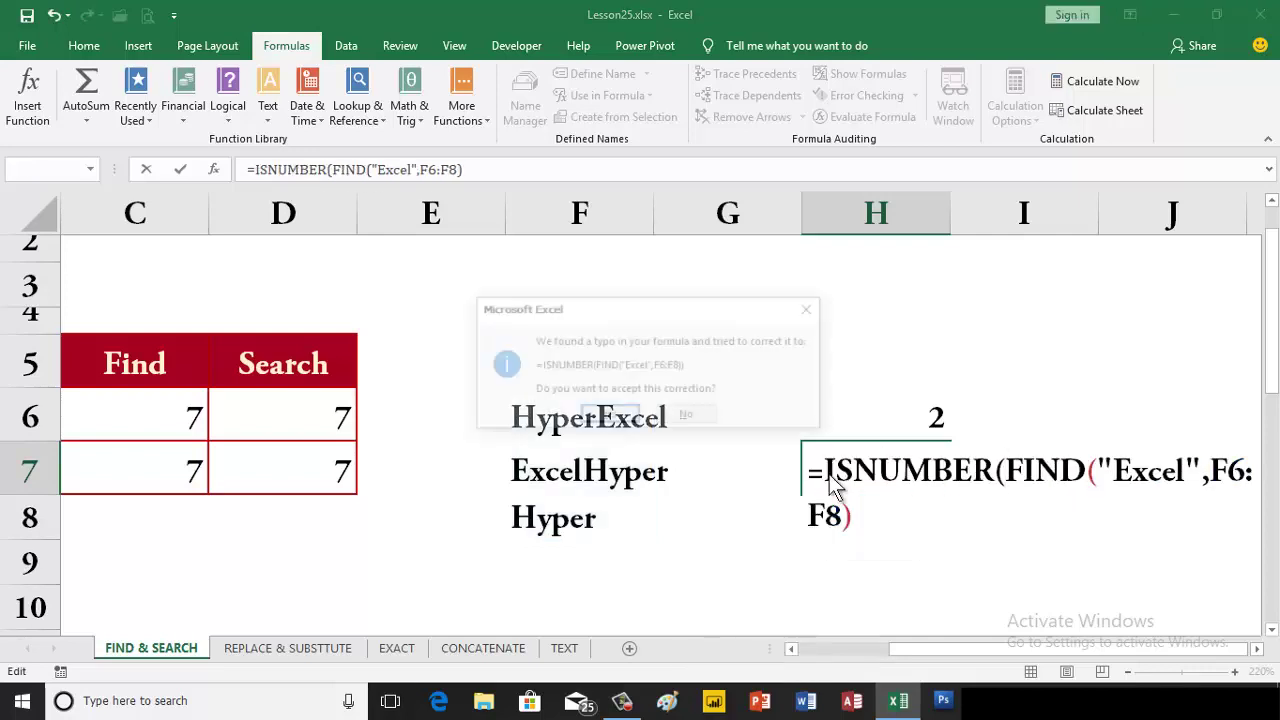
double_click(827, 471)
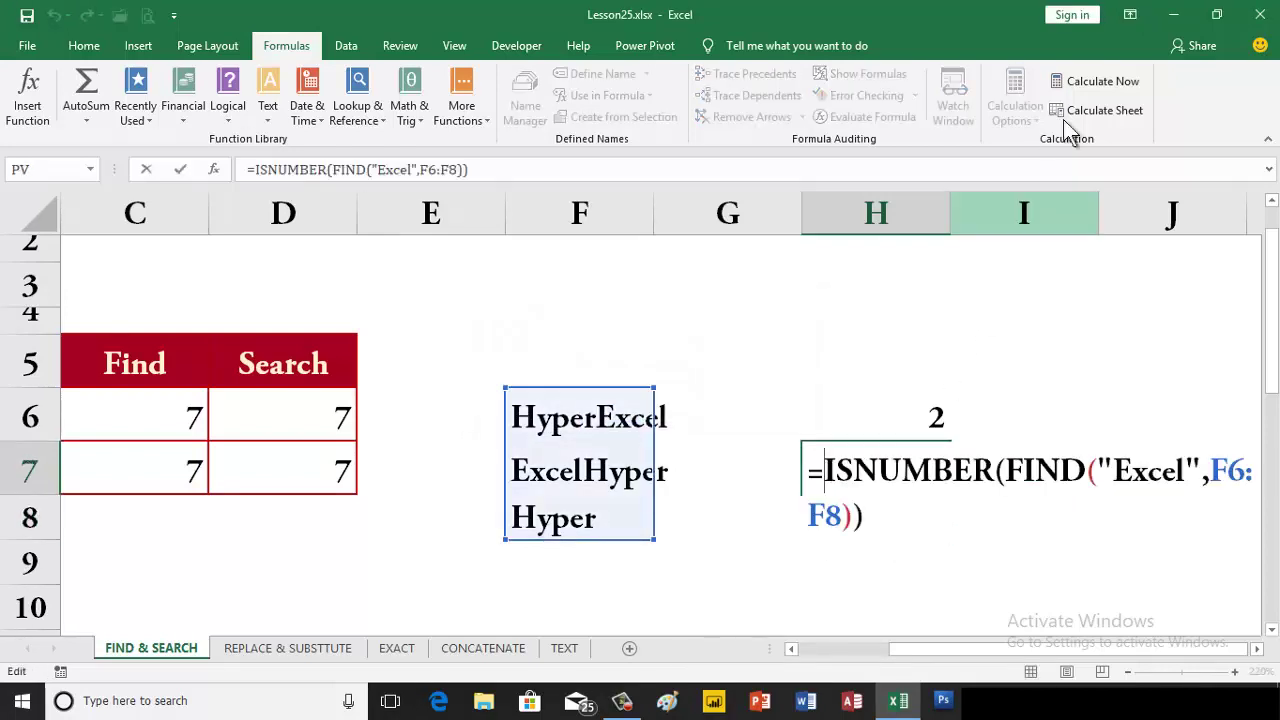
click(1098, 84)
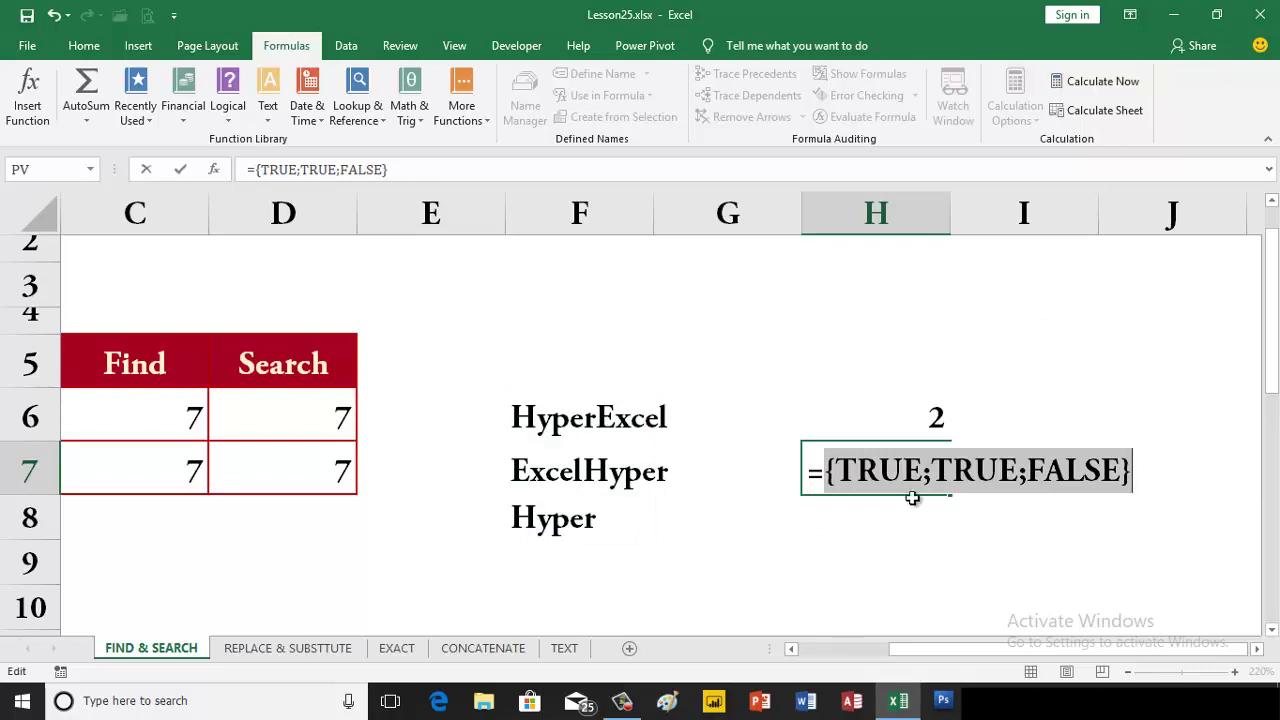
key(ctrl+z)
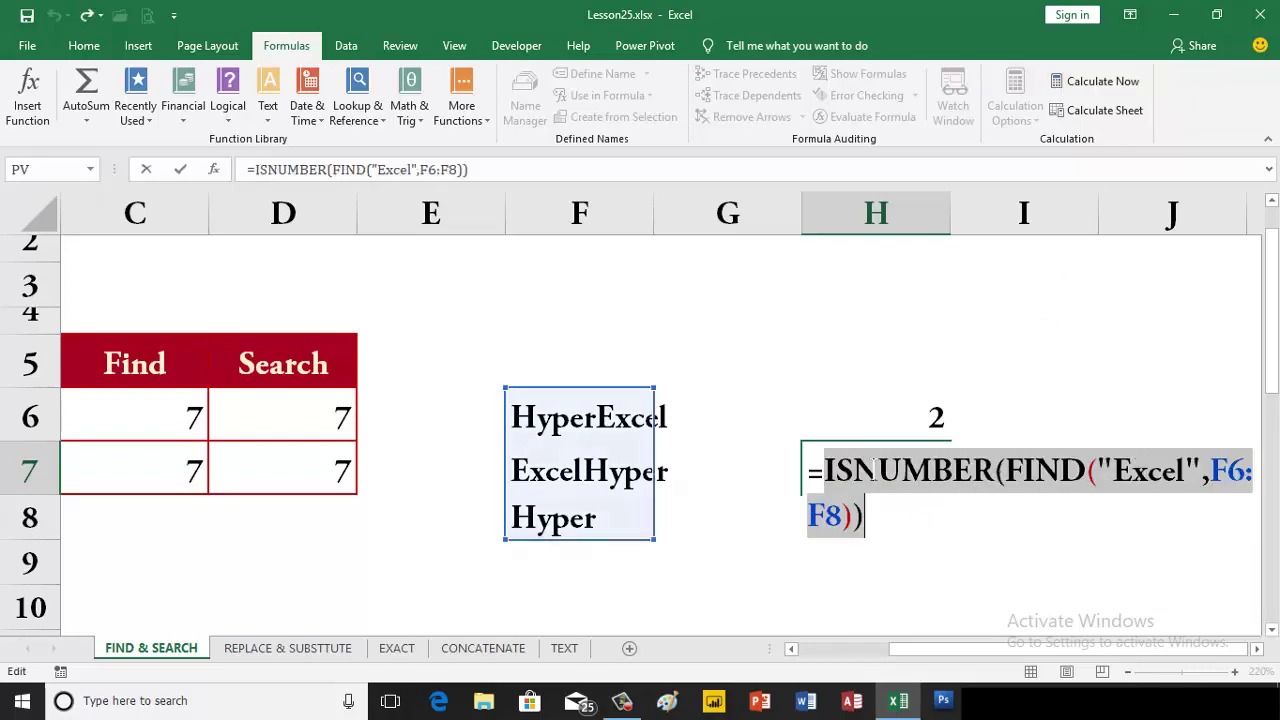
Add --( ) around the ISNUMBER formula in H7 and preview the array {1;1;0}
click(862, 513)
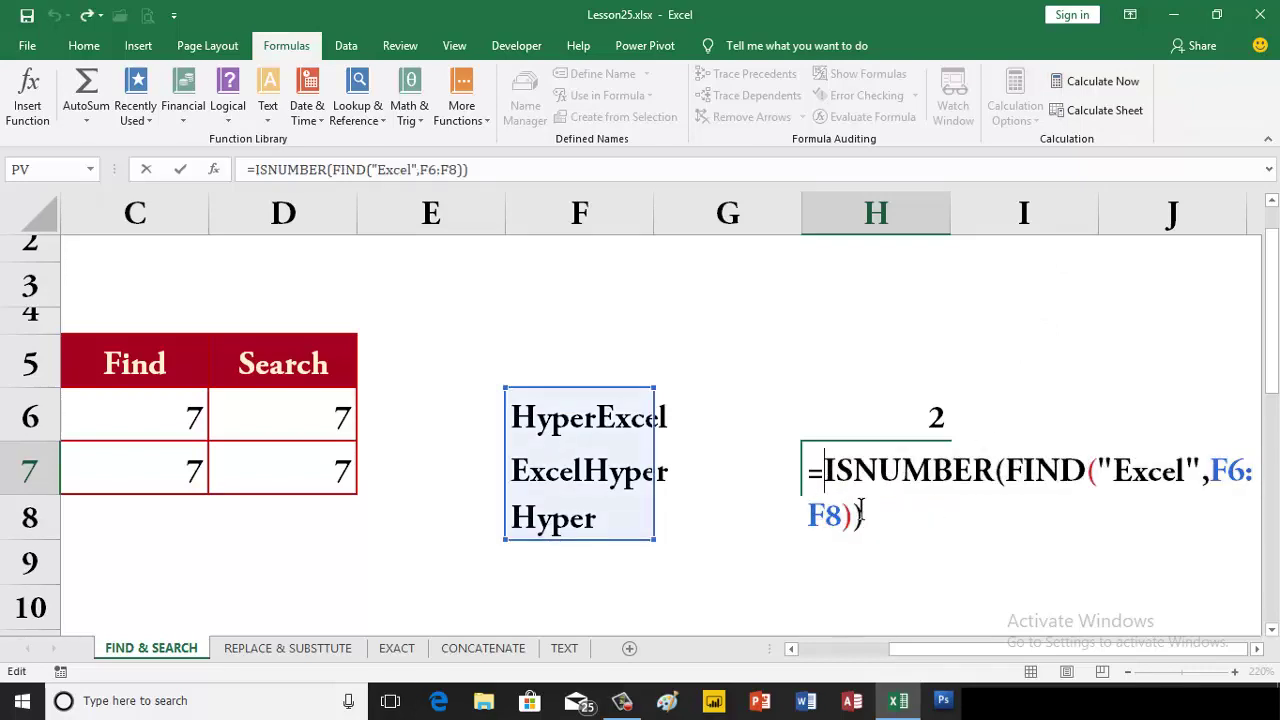
text(--)
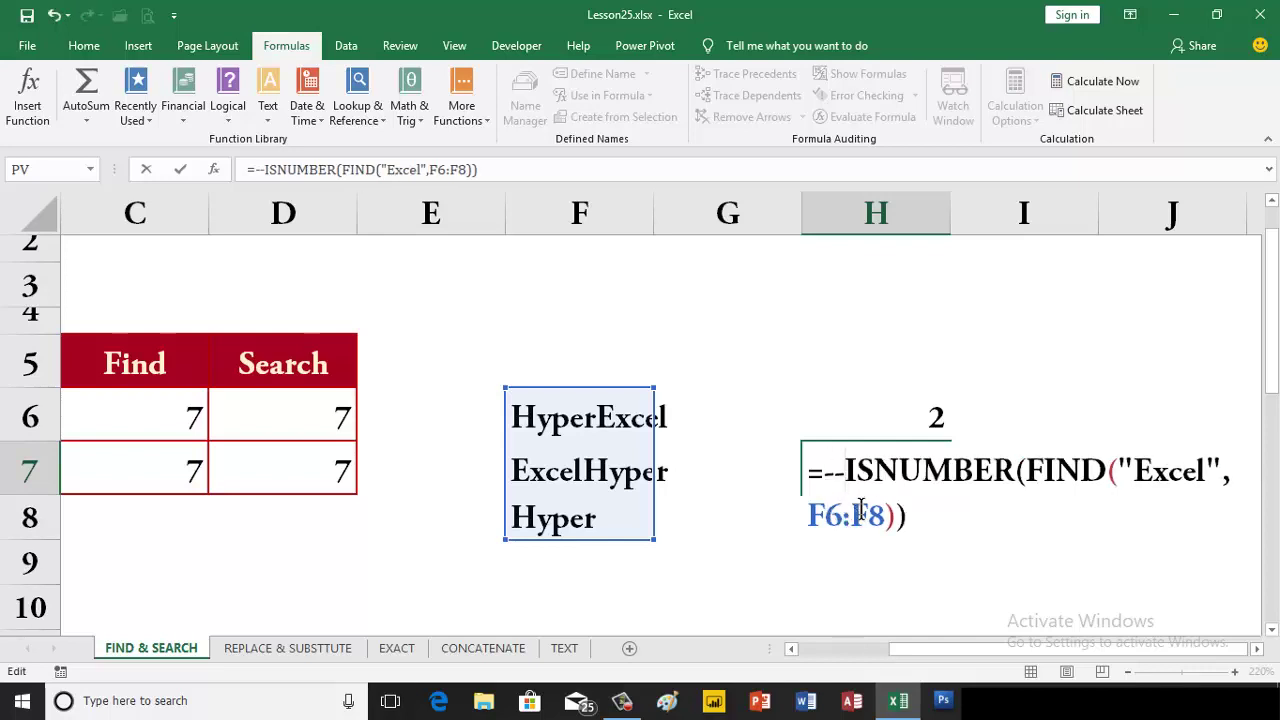
text(()
click(905, 516)
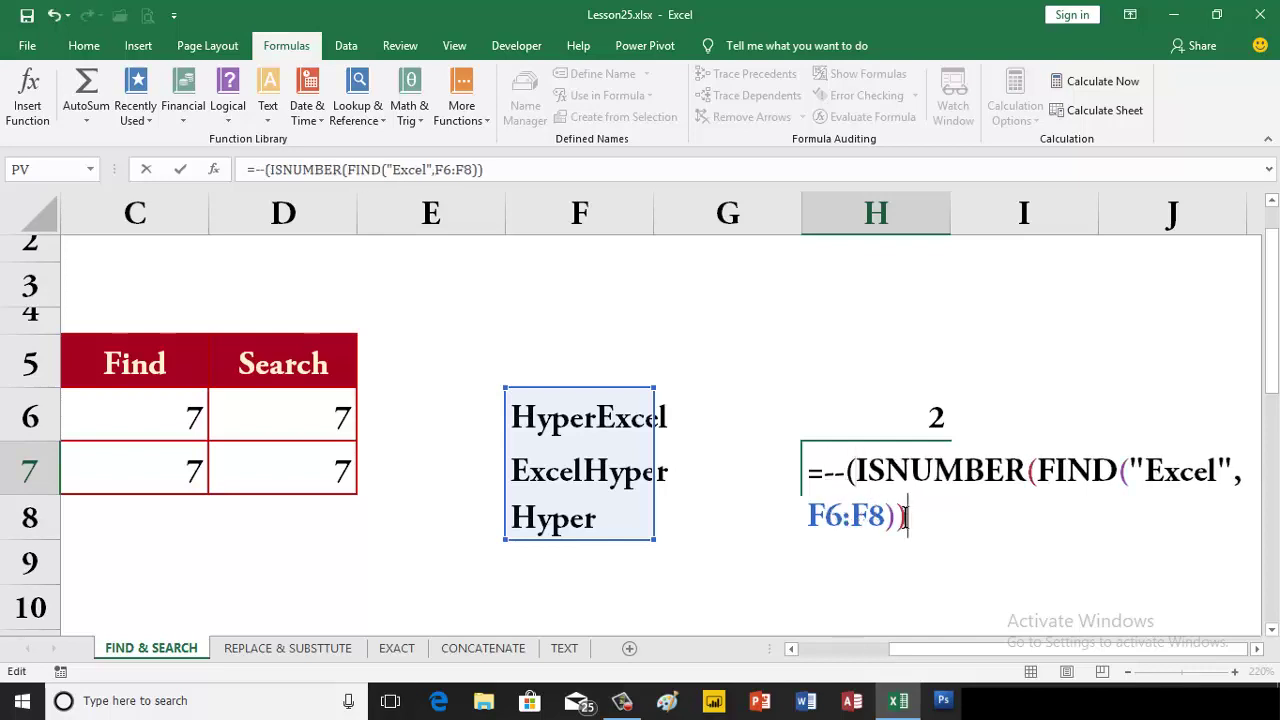
text())
key(Return)
key(Up)
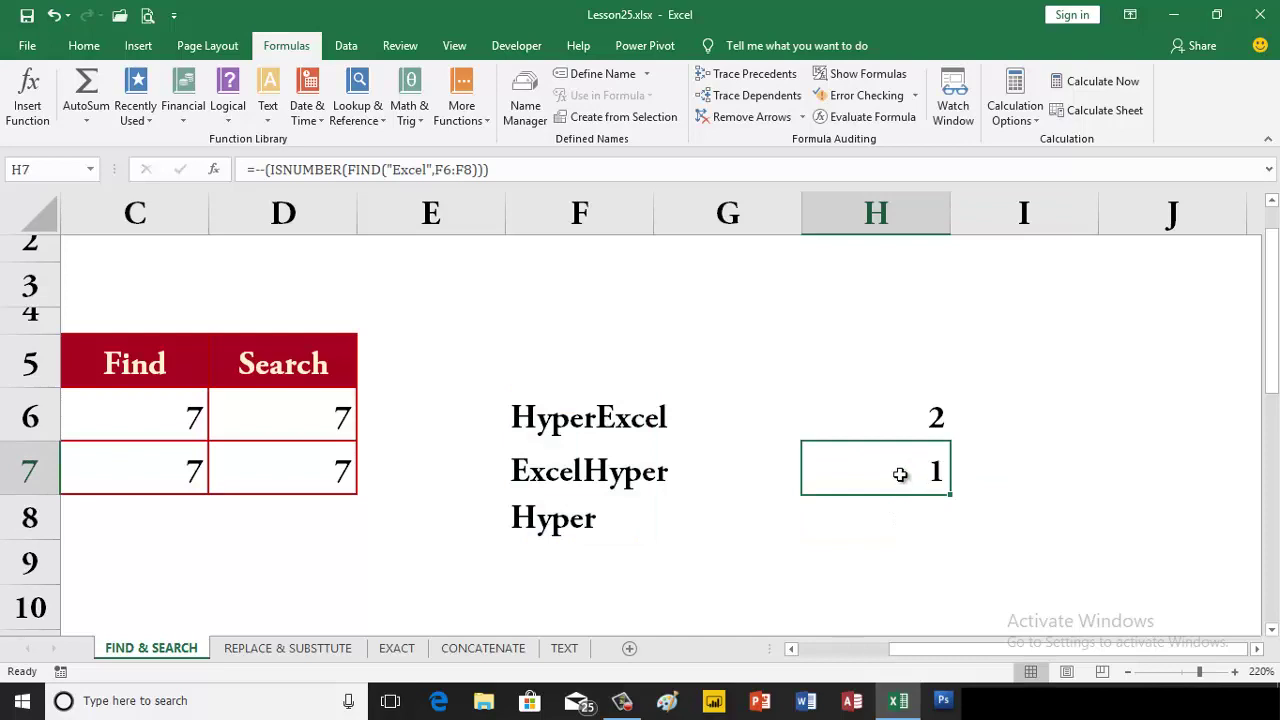
double_click(908, 471)
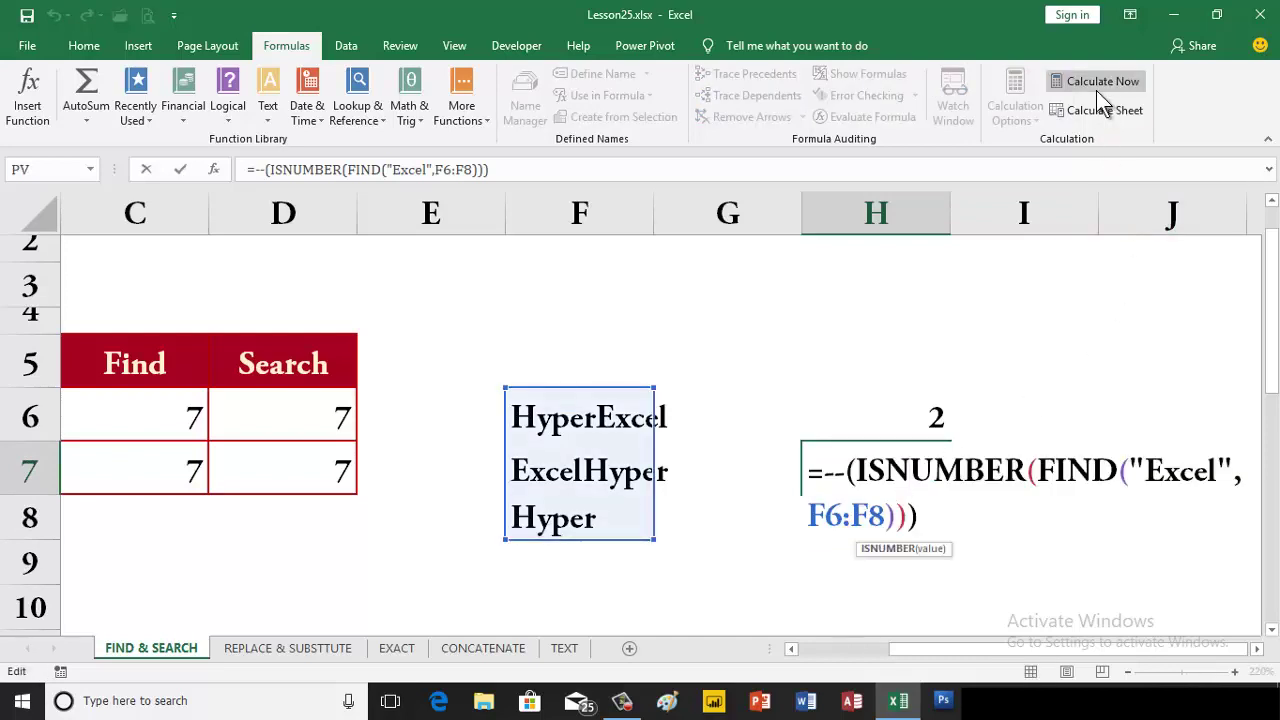
key(F9)
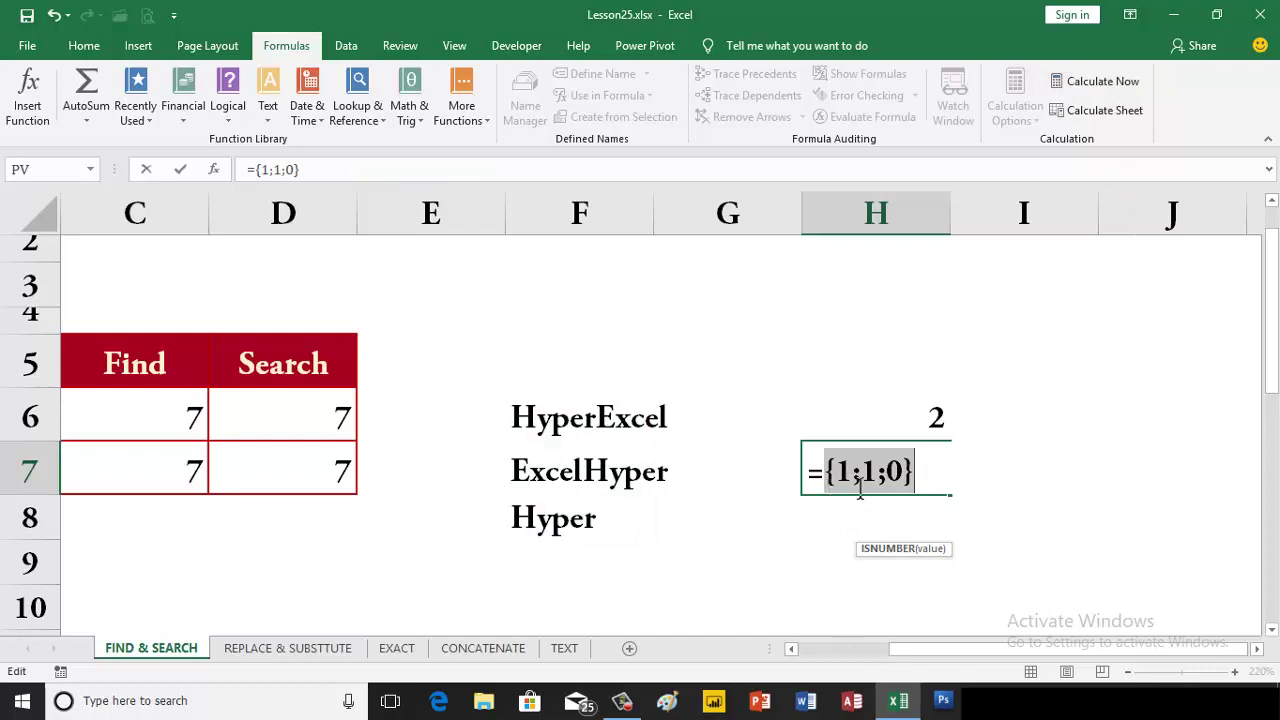
key(ctrl+z)
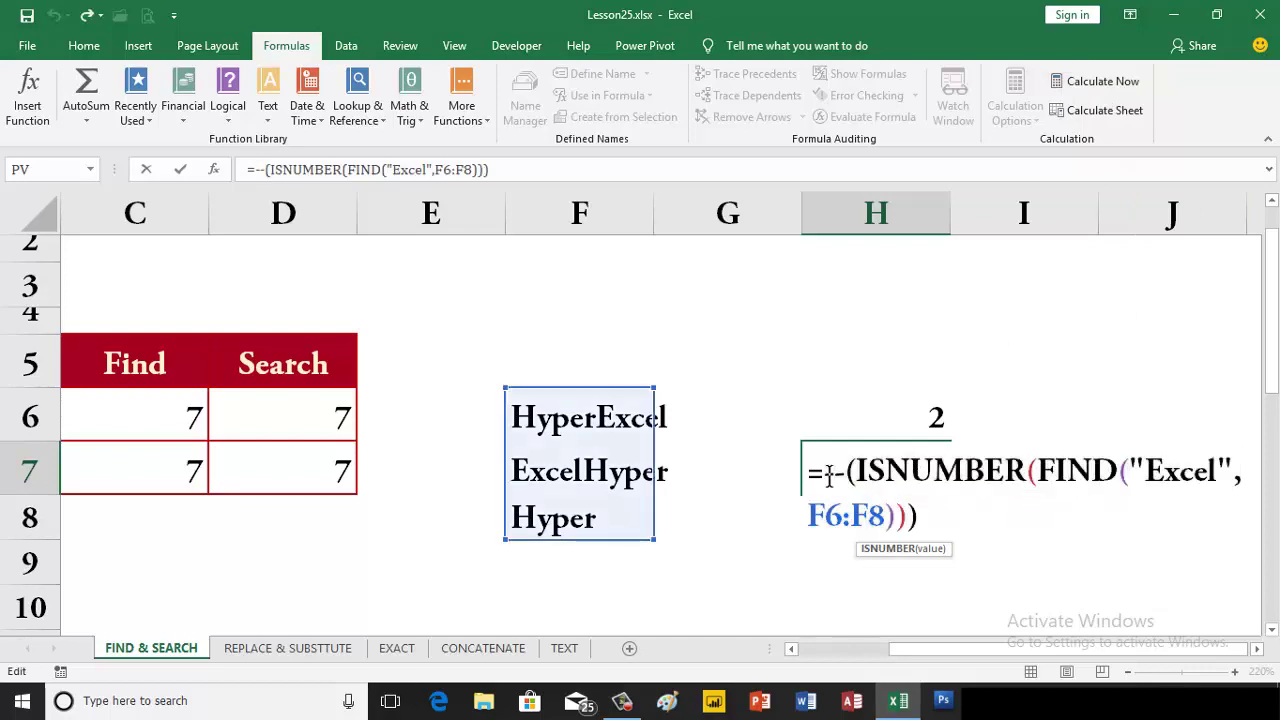
click(824, 472)
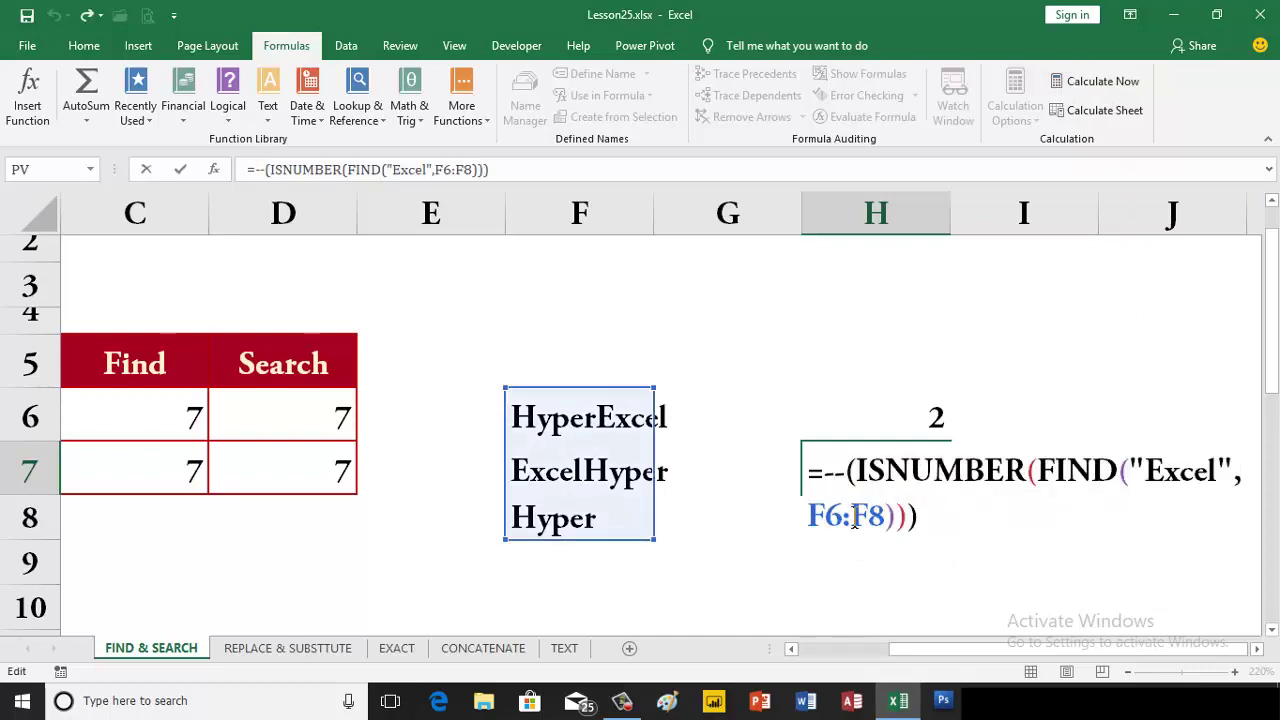
Insert SUMPRODUCT( after the equals sign in H7, accept the parenthesis fix, and compare the 2 with H6
text(su)
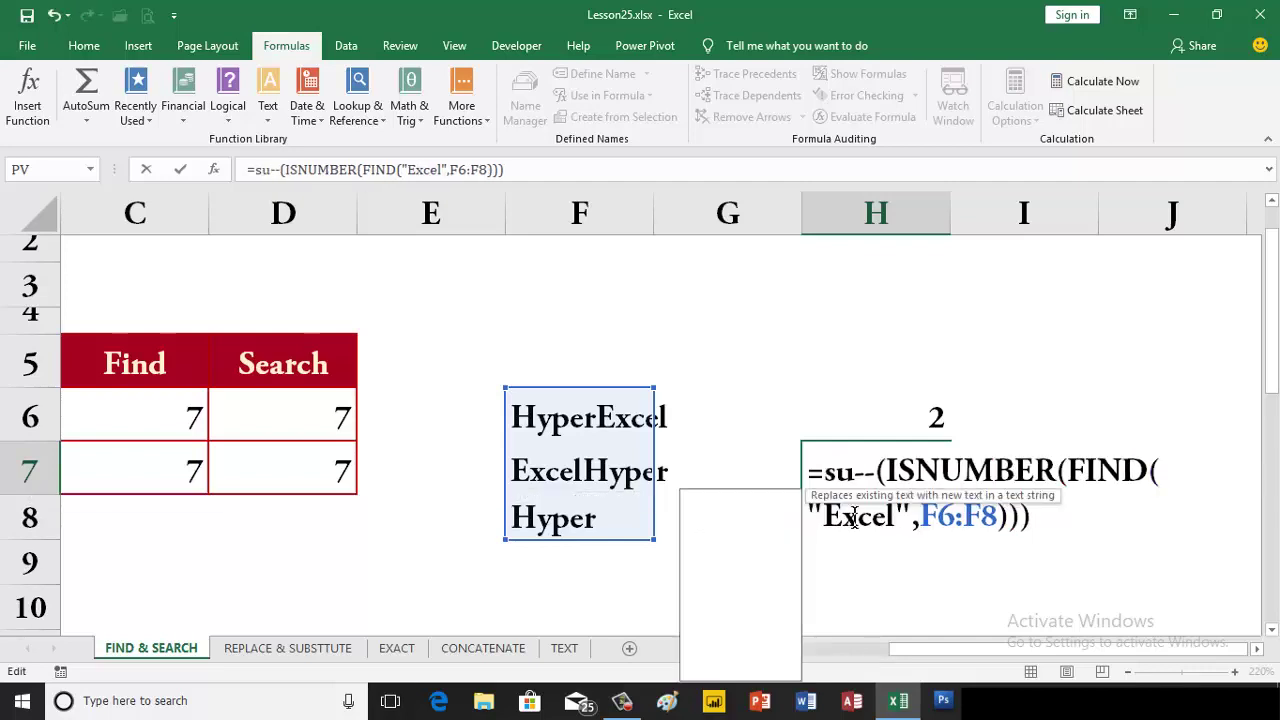
text(mp)
key(Tab)
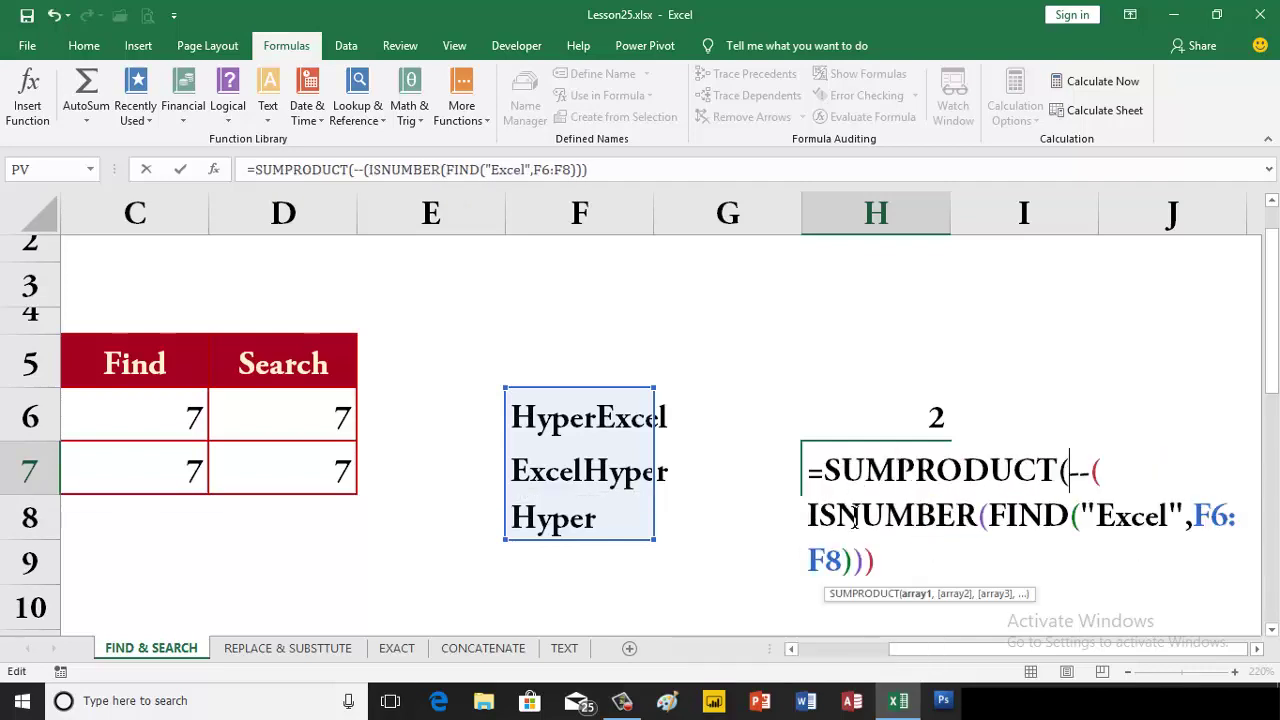
key(Return)
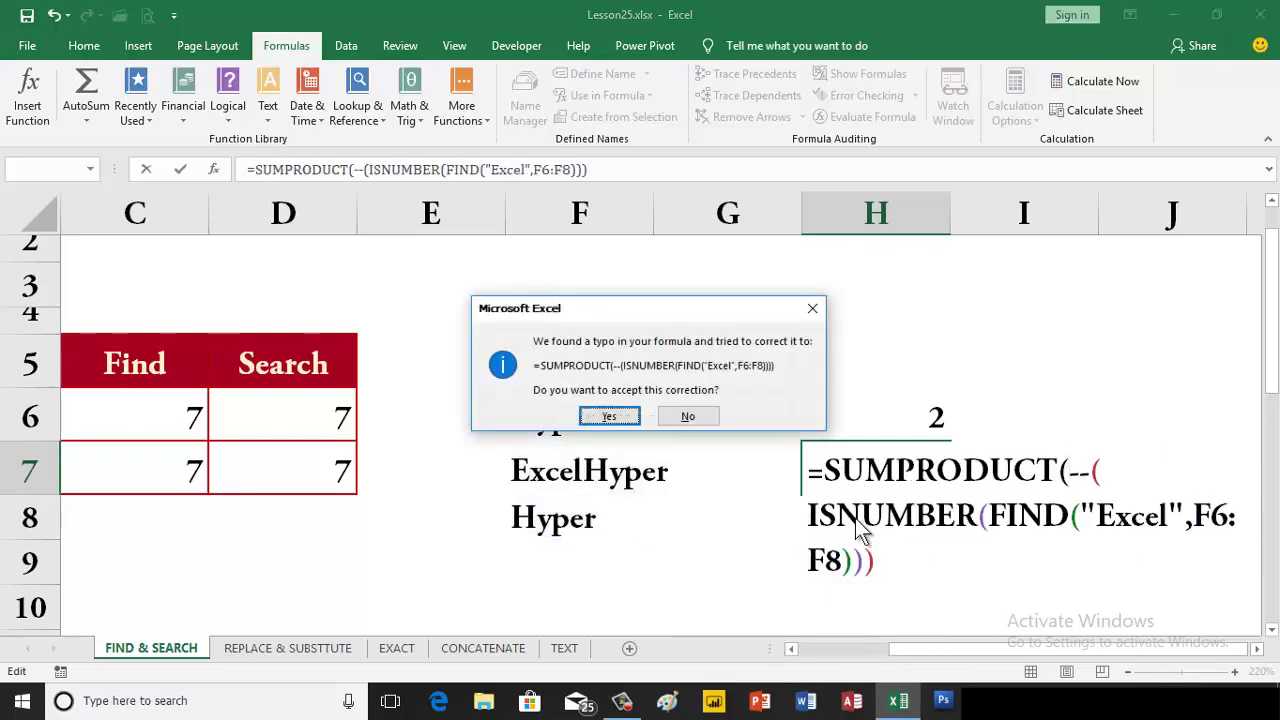
key(Return)
key(Up)
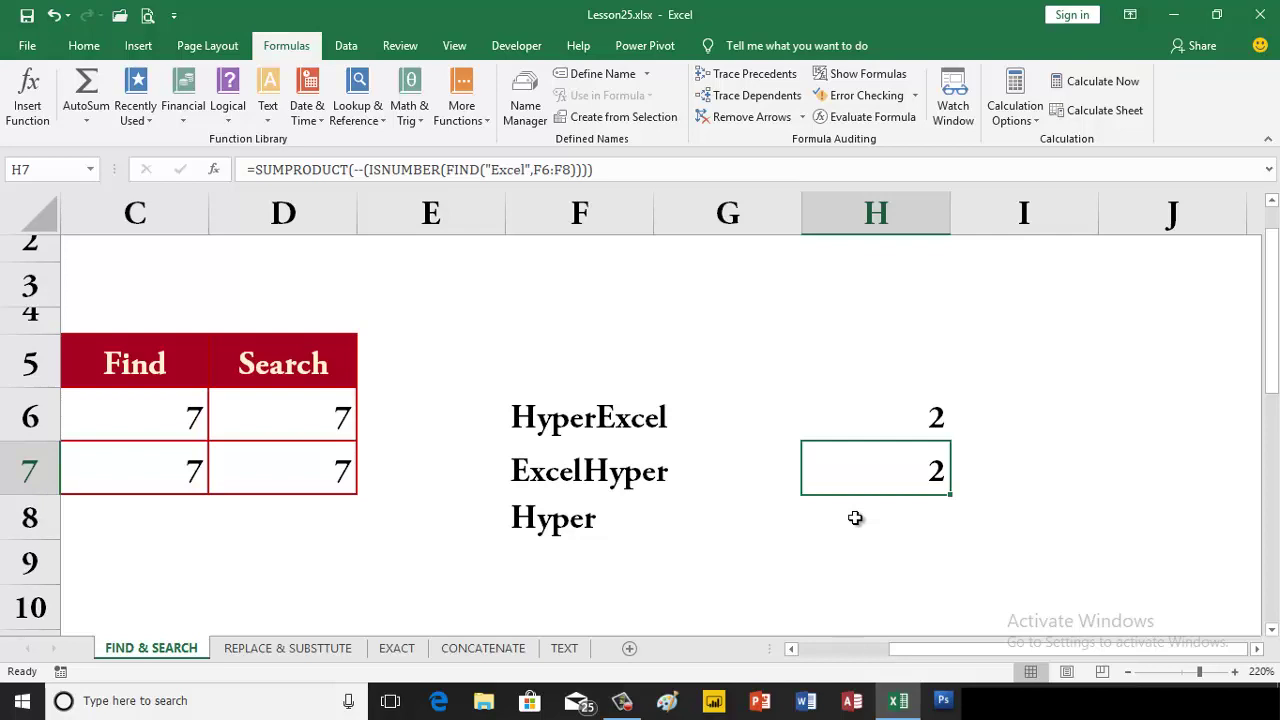
key(Up)
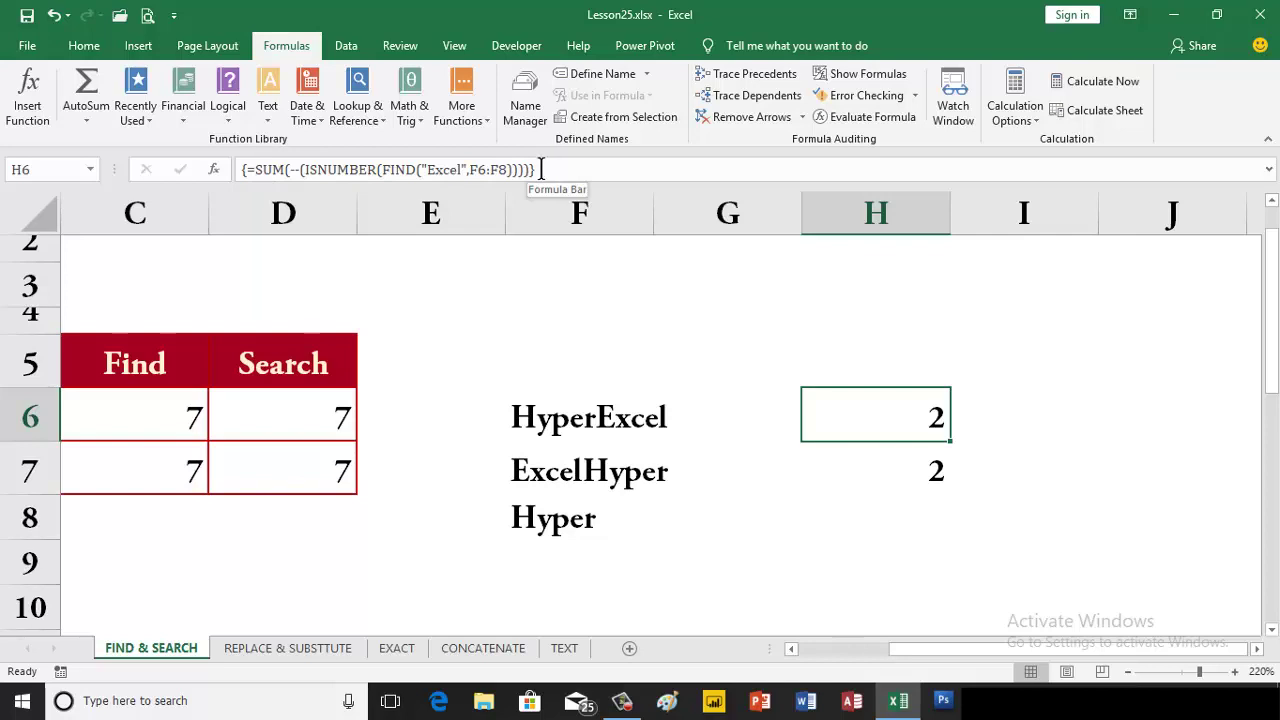
Inspect the SUMPRODUCT formula in cell H7
click(847, 471)
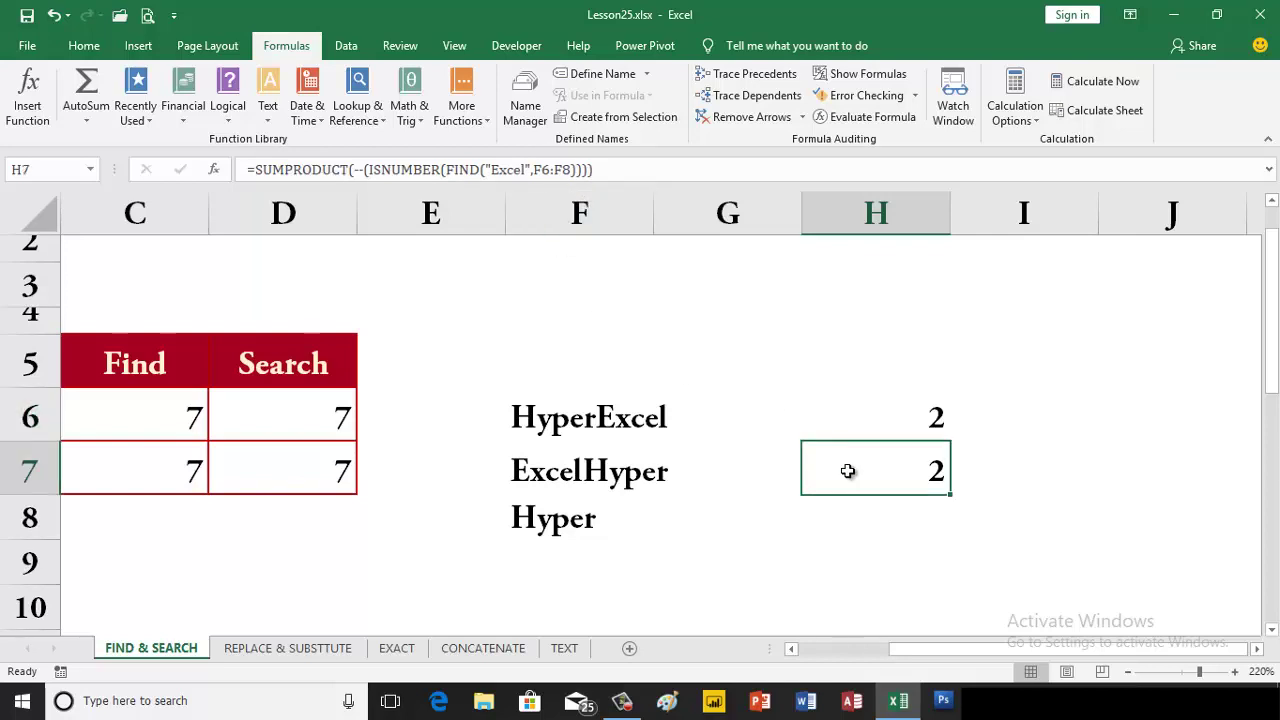
double_click(260, 172)
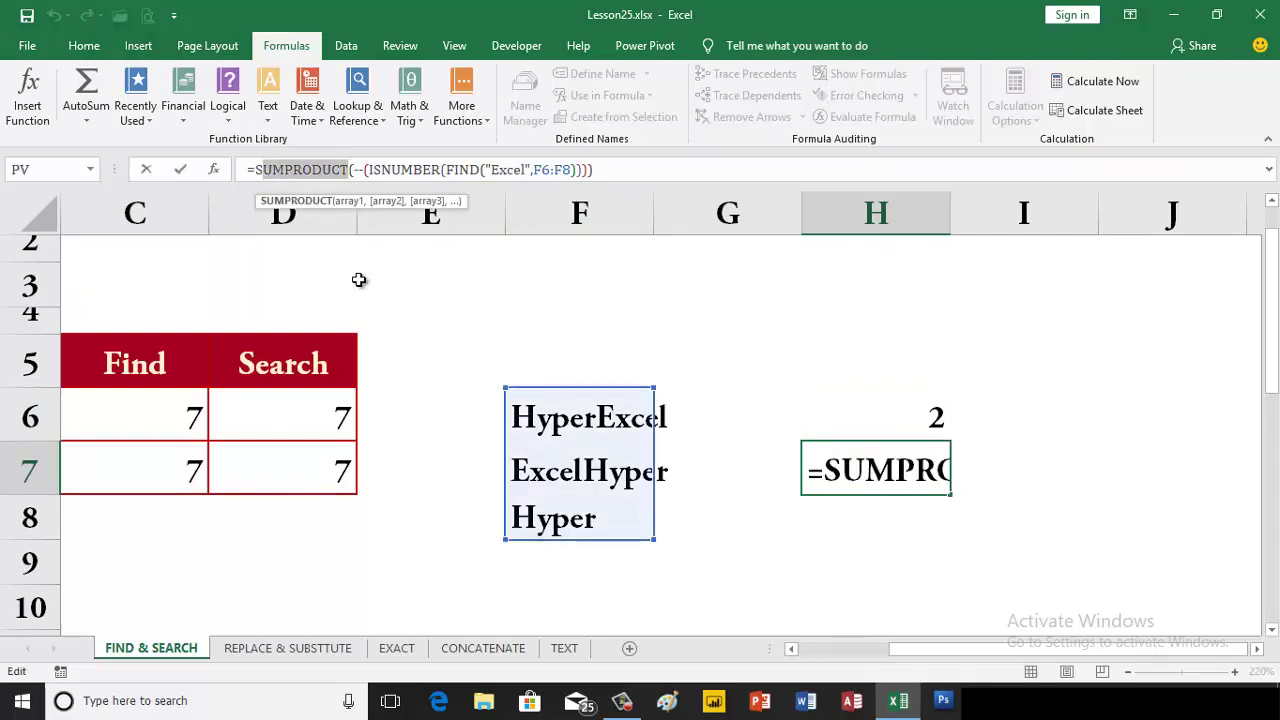
key(Return)
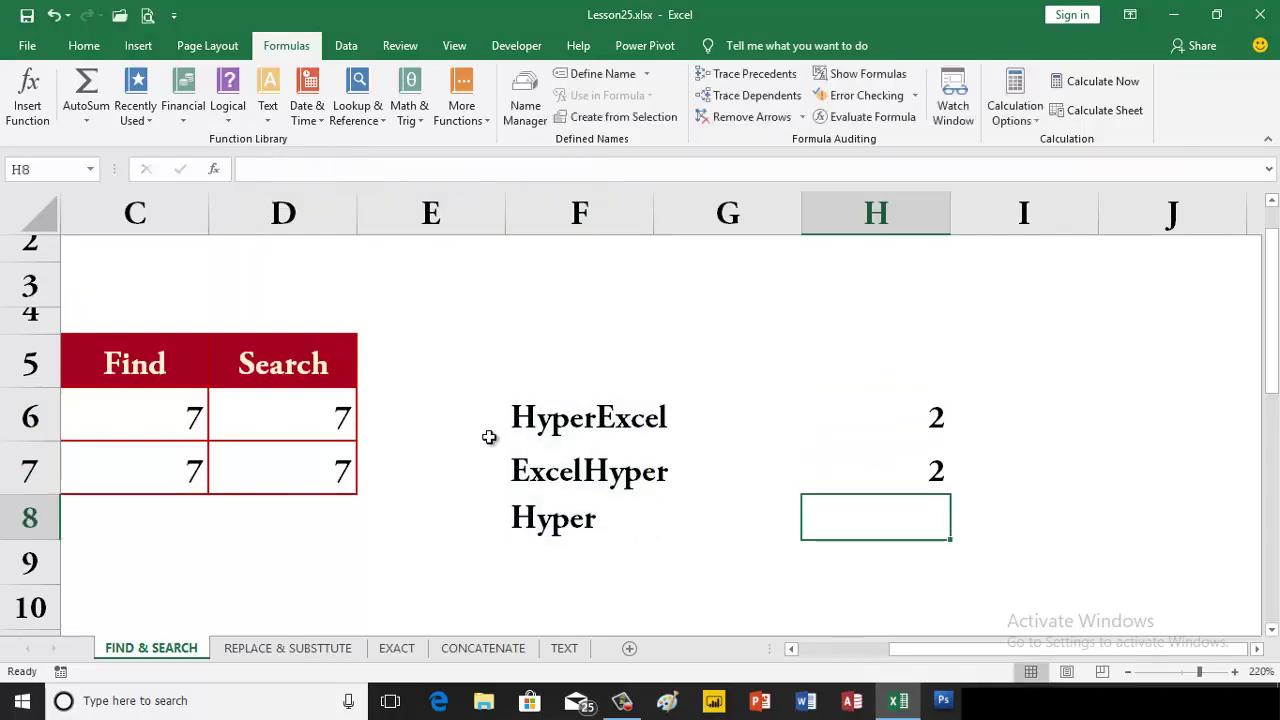
Select A3, then switch to the REPLACE & SUBSTITUTE examples sheet
scroll(490, 441, up, 1)
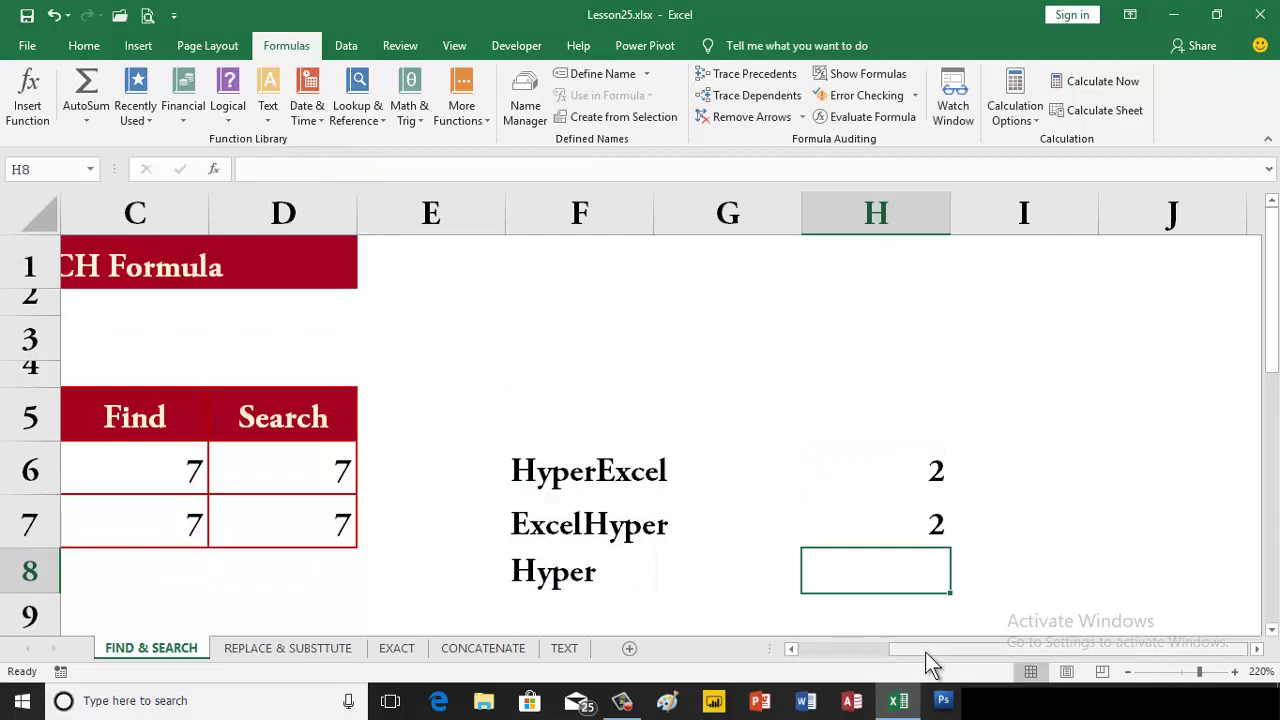
drag(925, 652, 821, 660)
click(155, 340)
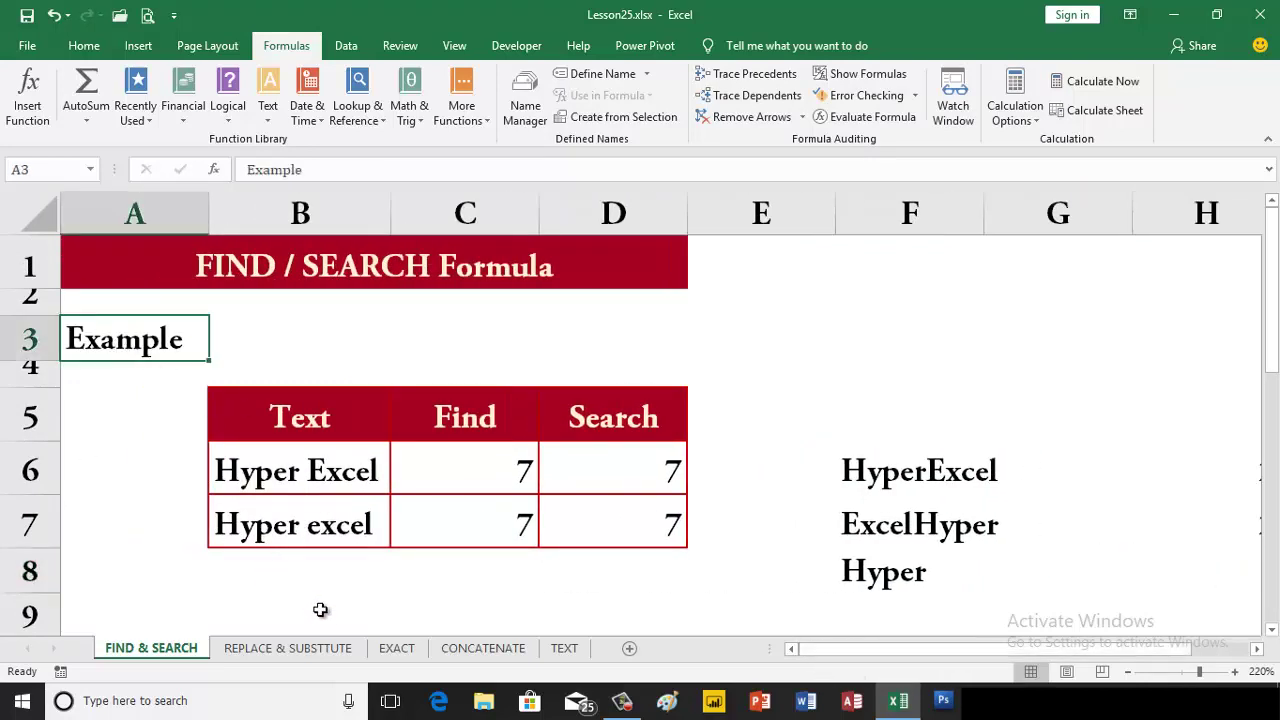
click(290, 658)
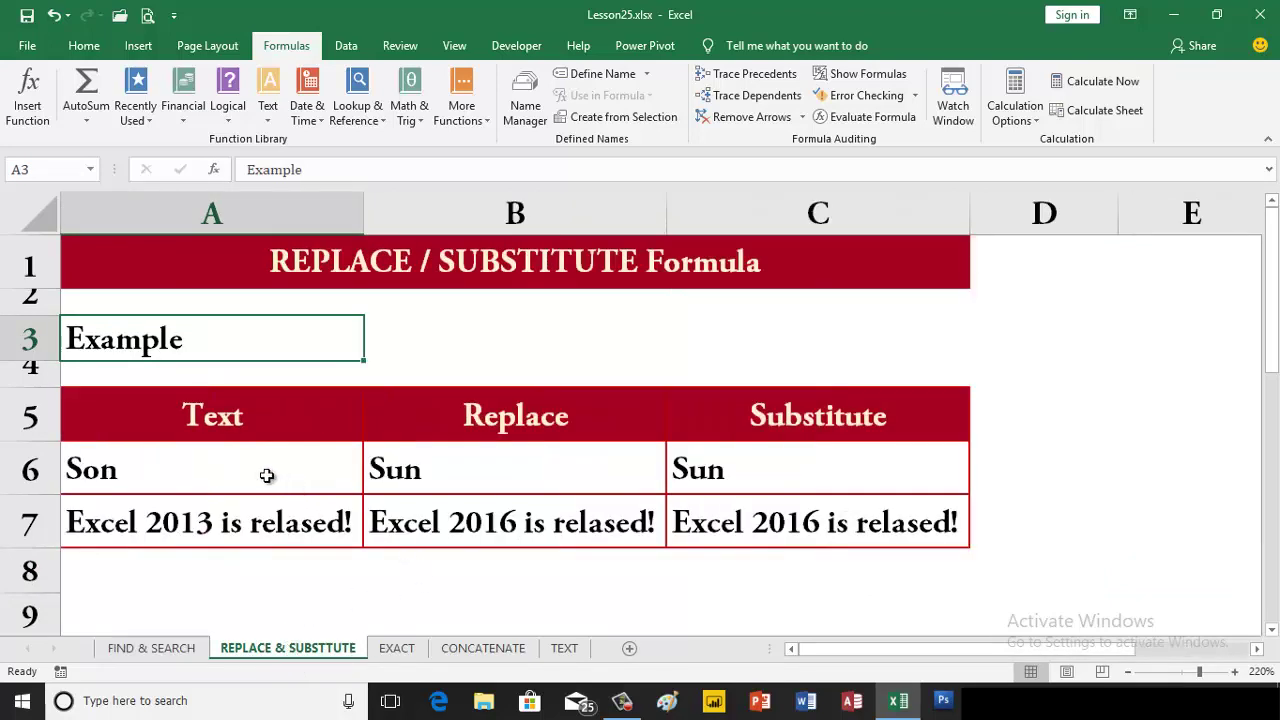
Enter the sample text HyperVBAExcel in cell E6
click(1057, 458)
click(1133, 454)
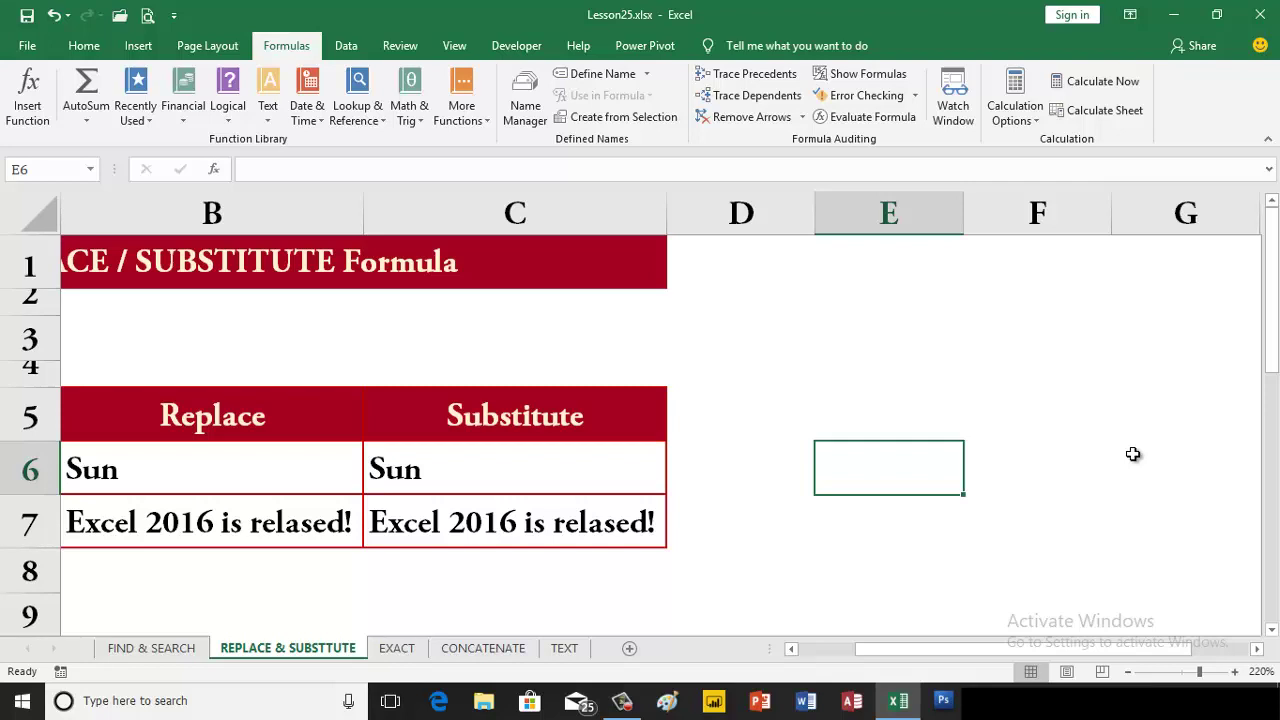
text(Hyper)
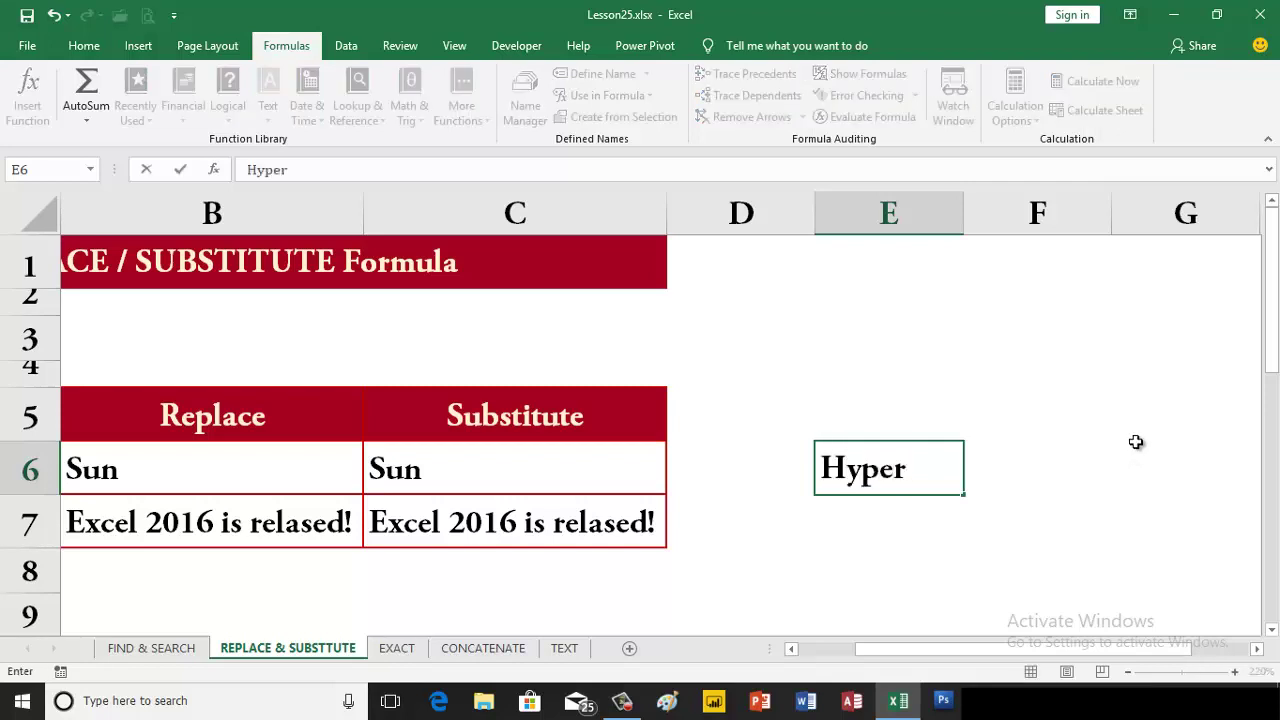
text(VBAE)
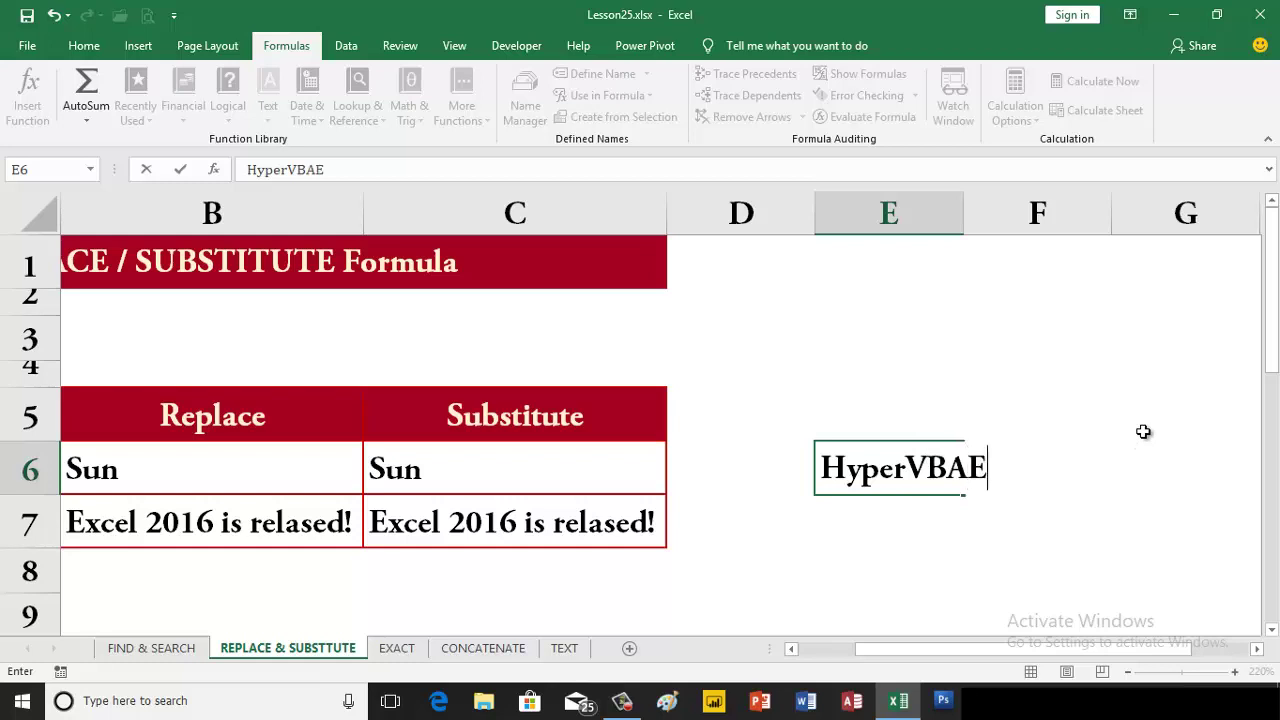
text(xcel)
key(Return)
Enter =SUBSTITUTE(E6,"VBA"," ") in G6 to produce Hyper Excel
key(Up)
key(Right)
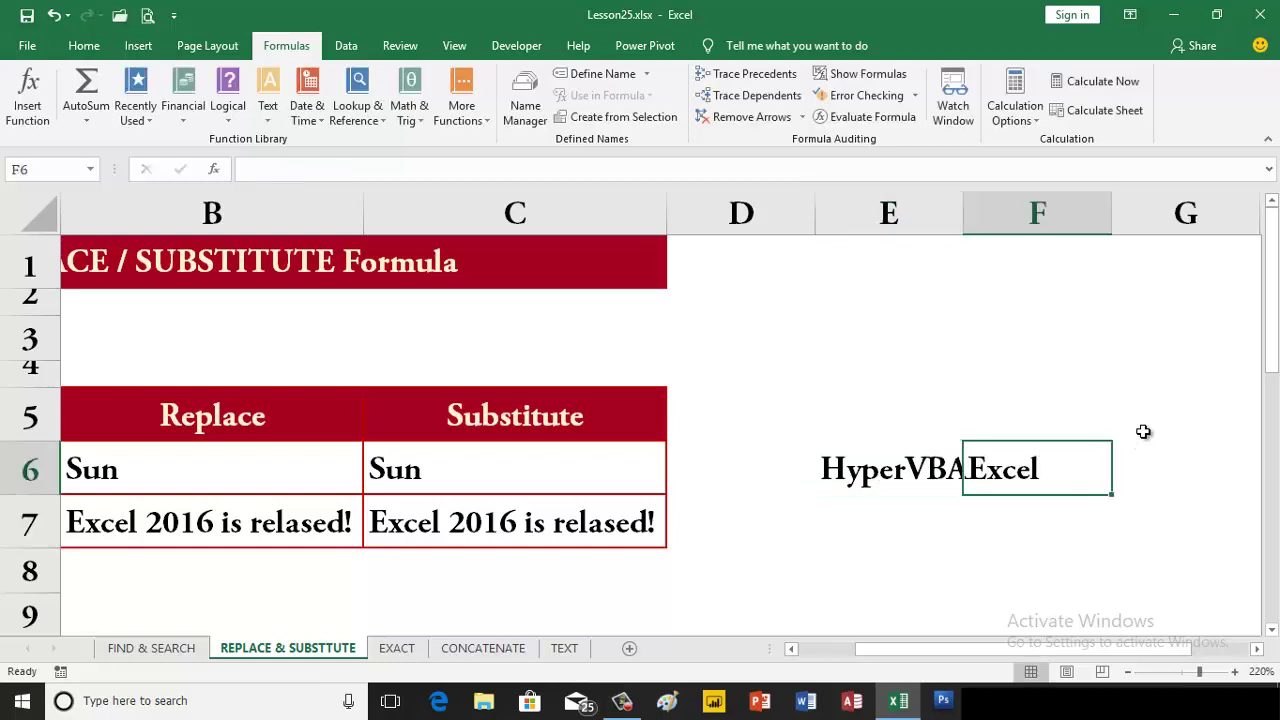
key(Right)
key(Right)
key(Left)
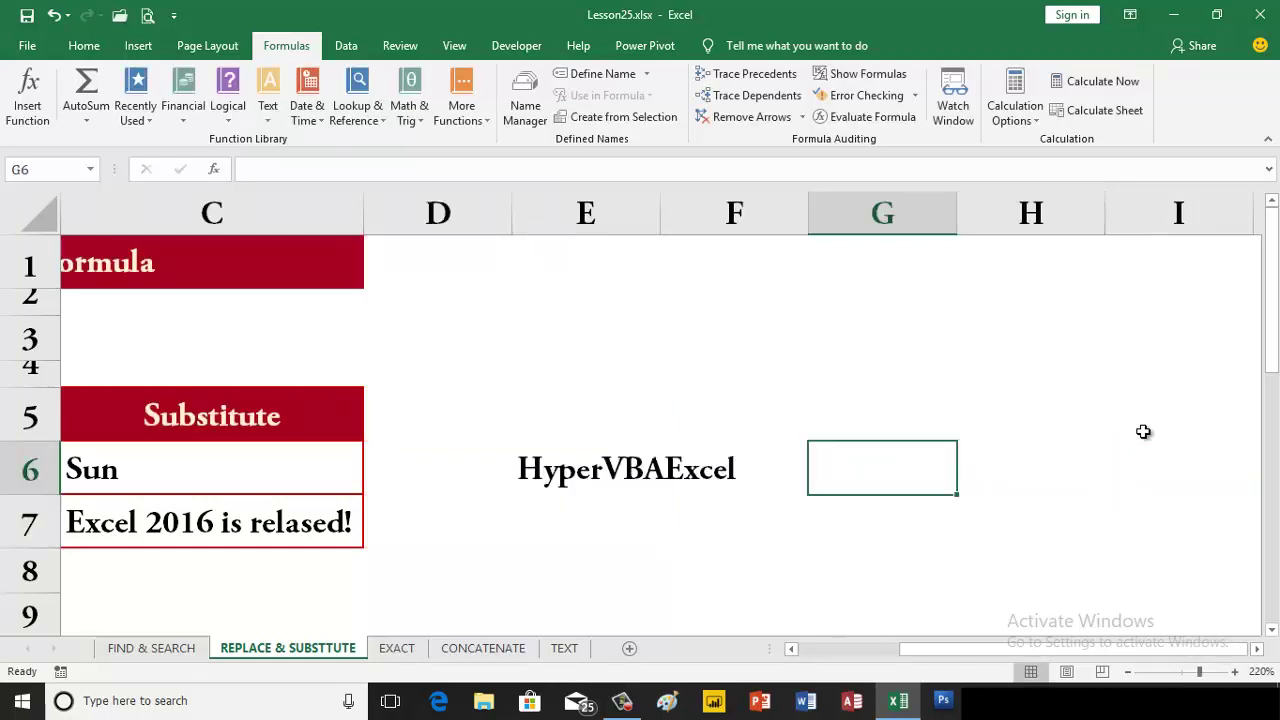
text(=sub)
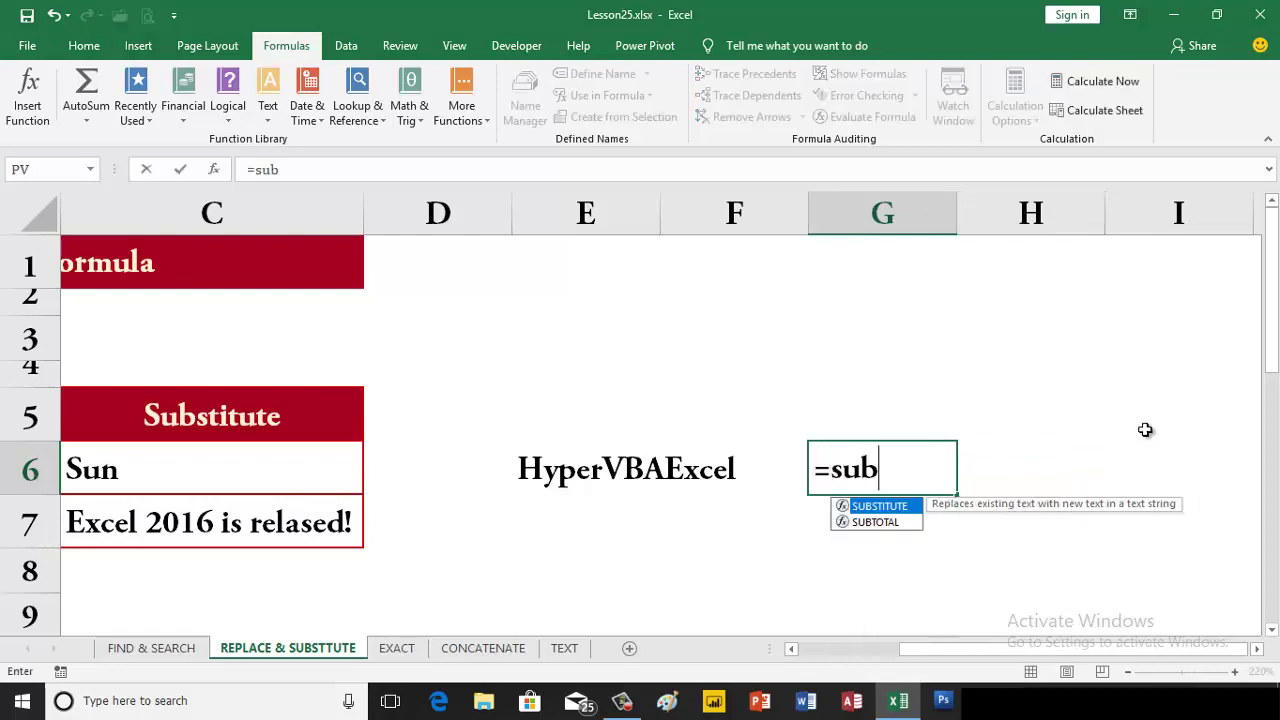
key(Tab)
key(Left)
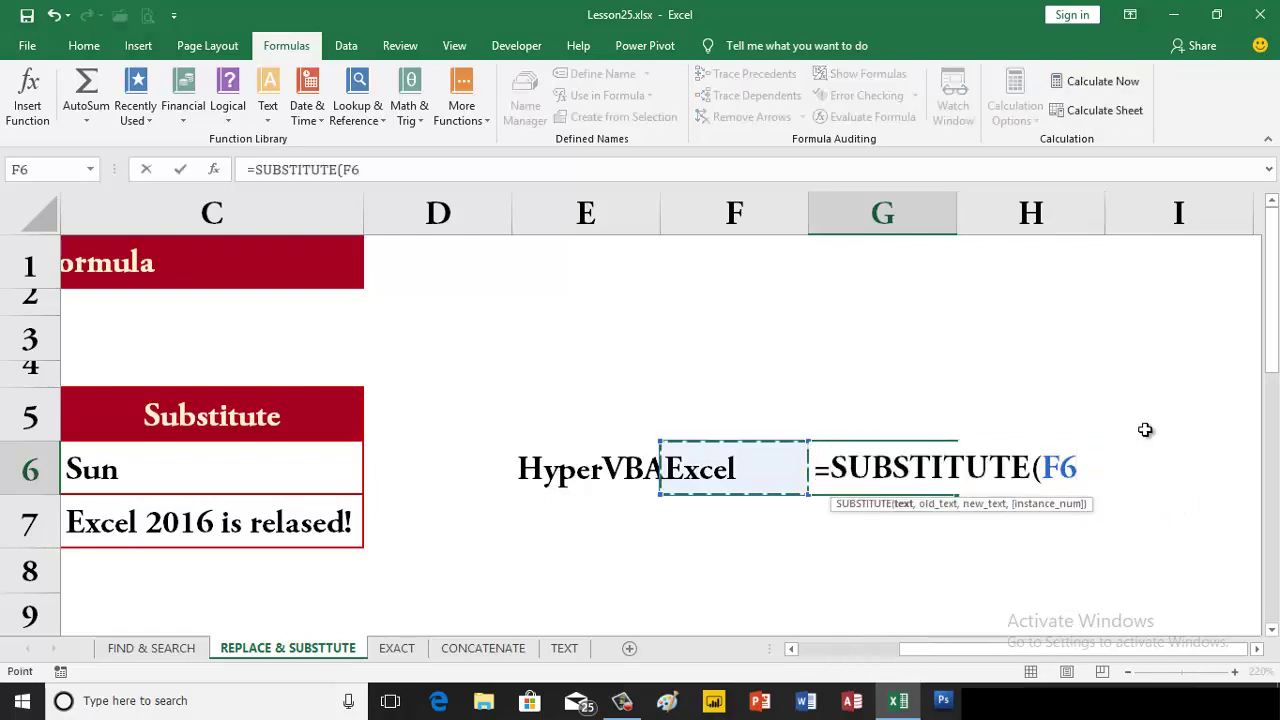
key(Left)
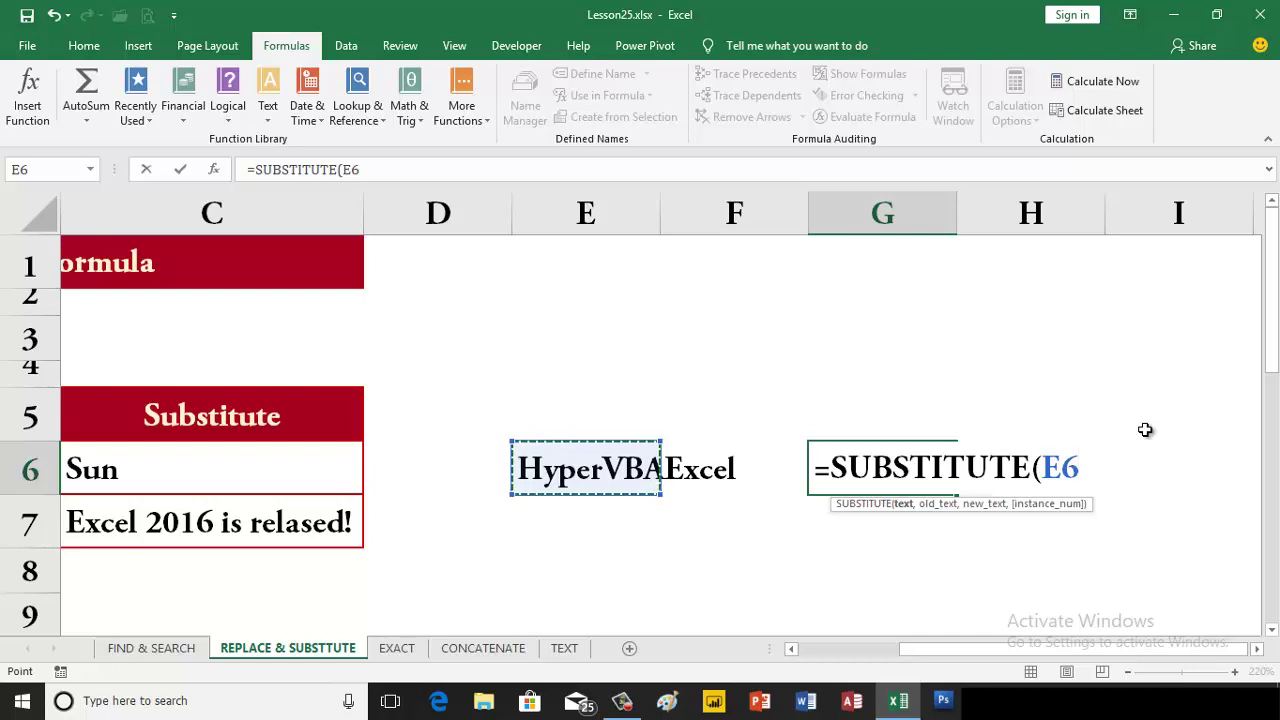
text(,")
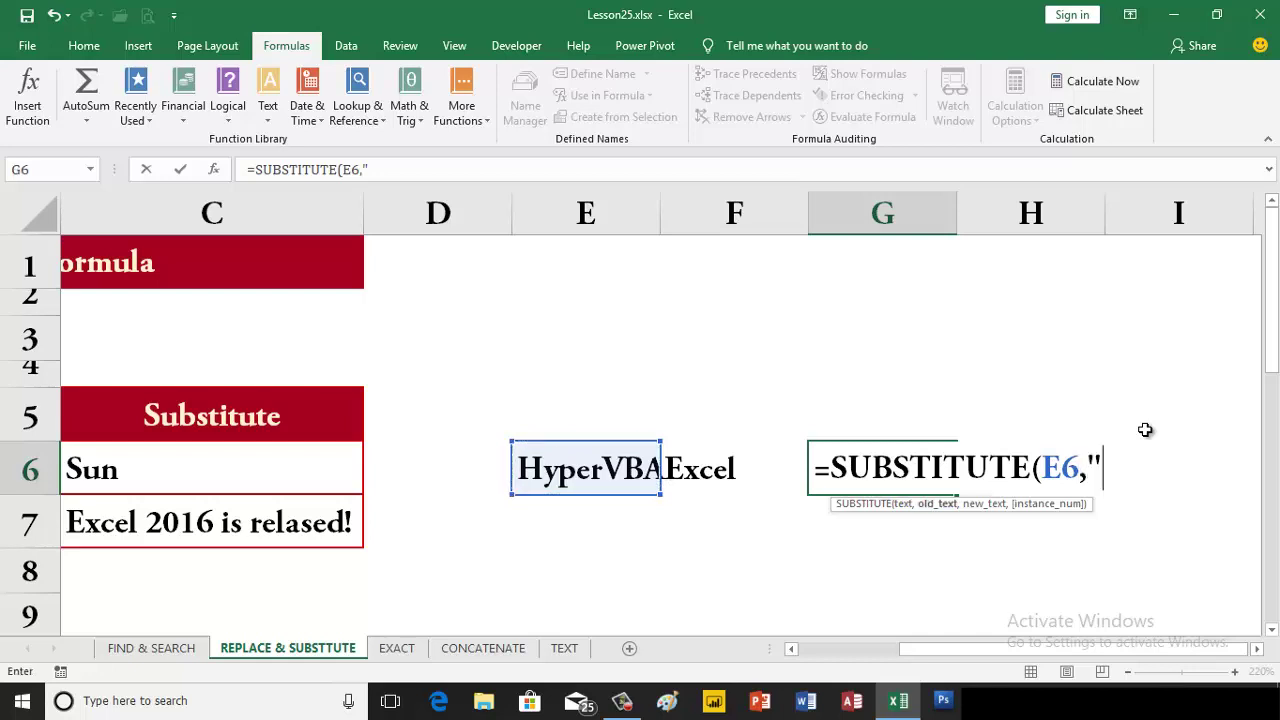
text(VBA",)
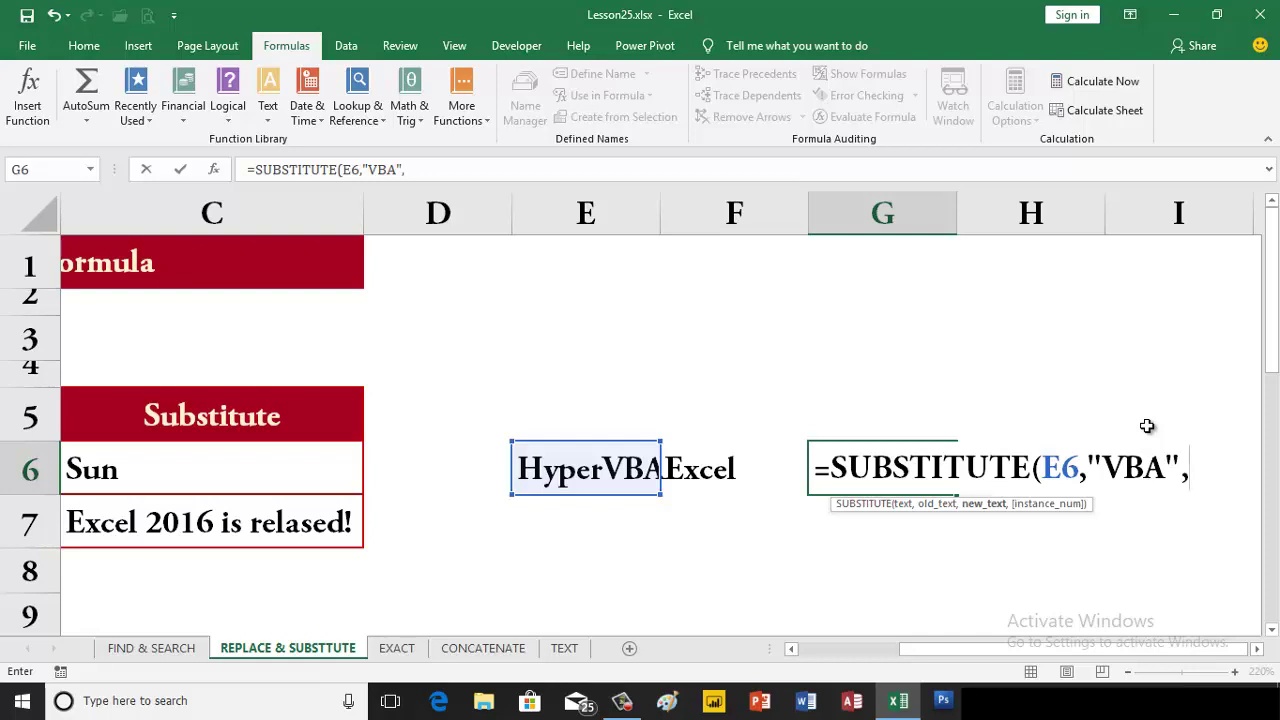
text(")
text( ")
key(Return)
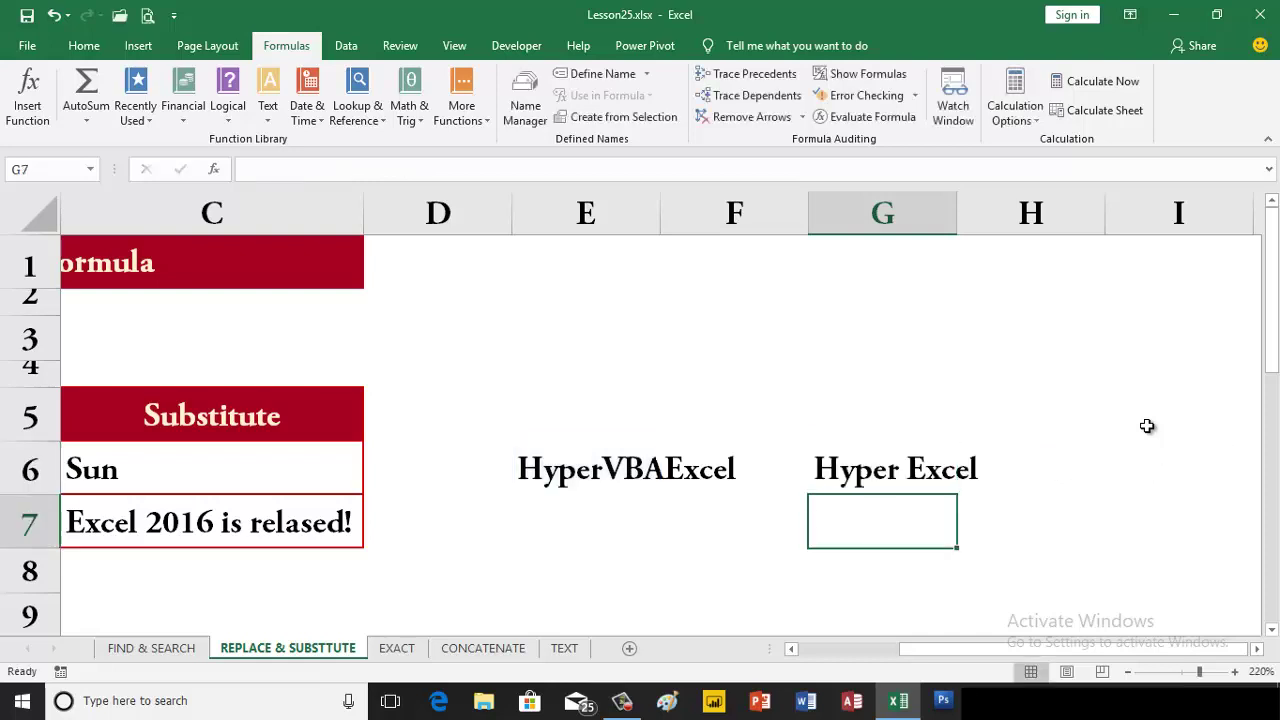
Compare E6's HyperVBAExcel text with G6's SUBSTITUTE formula and result
key(Up)
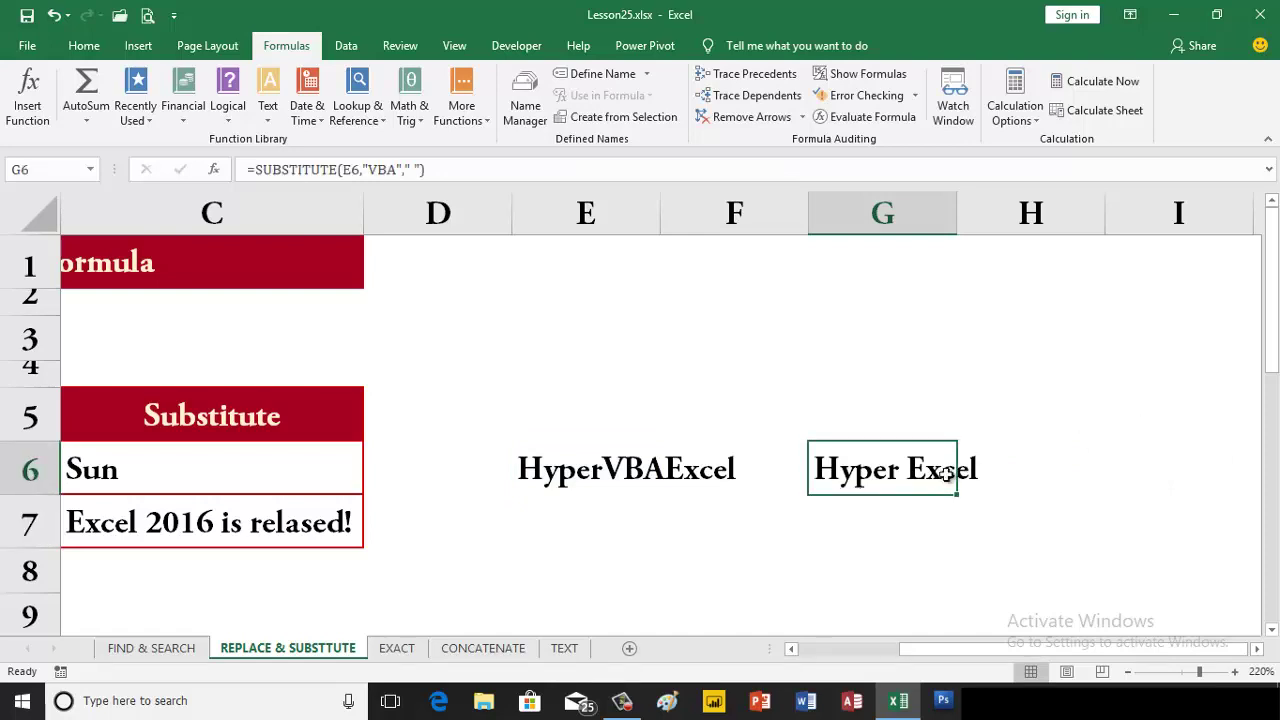
click(595, 475)
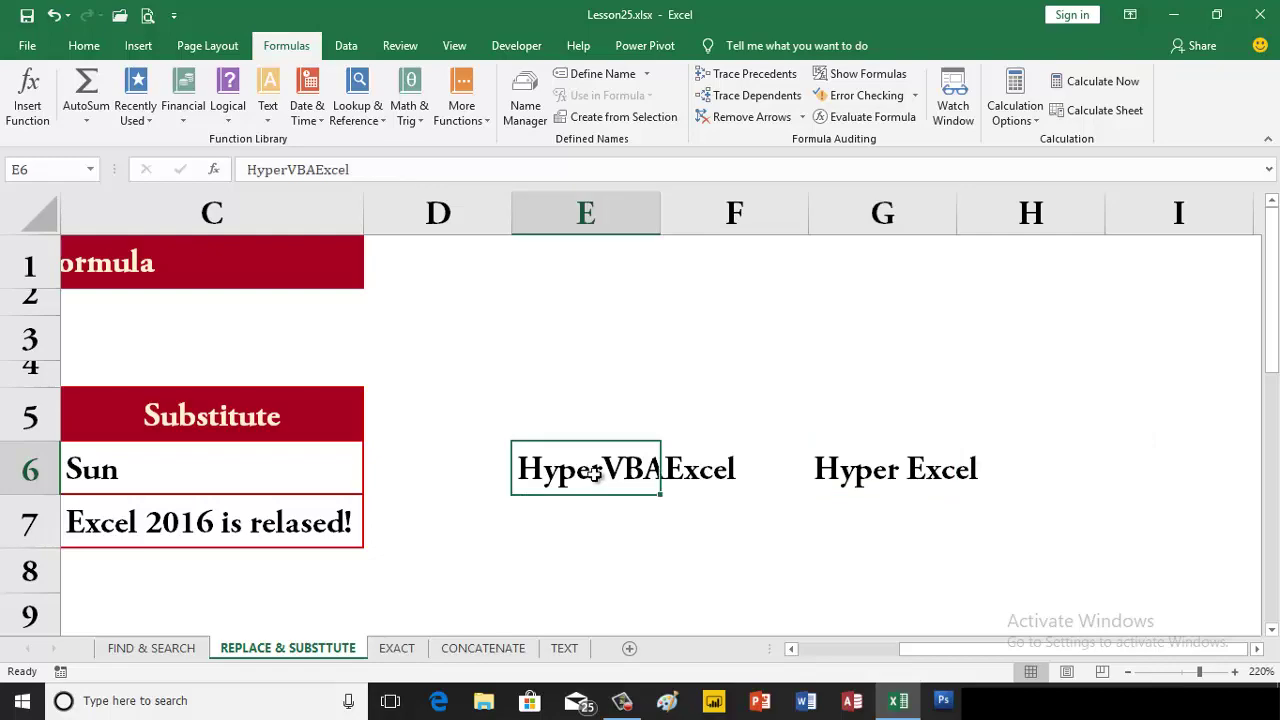
click(851, 474)
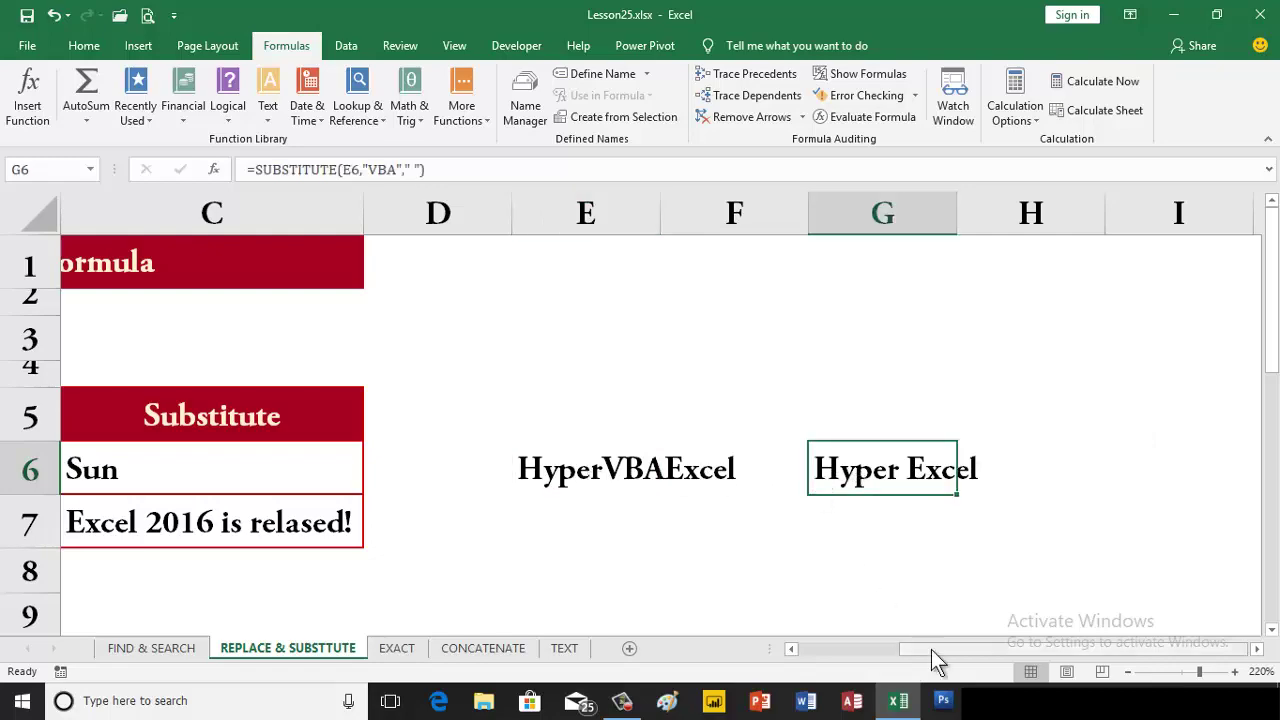
drag(931, 650, 801, 650)
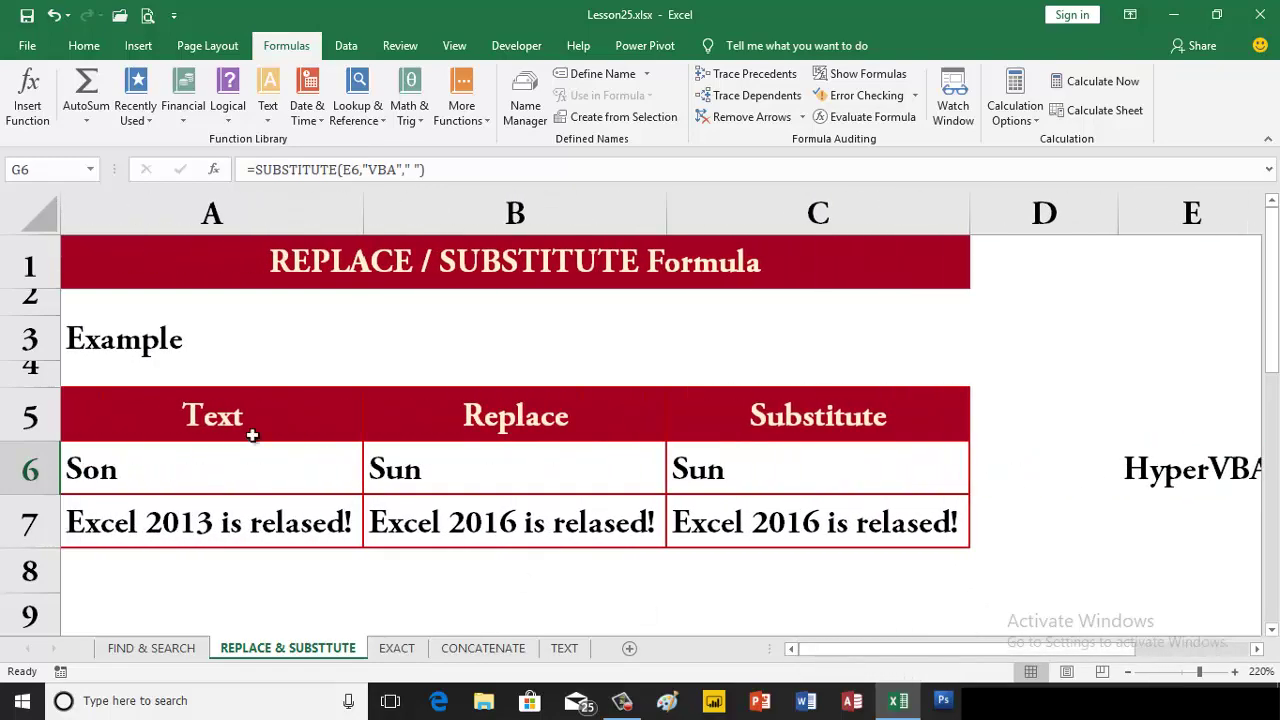
Pass through the EXACT and CONCATENATE sheets to the TEXT sheet, selecting B10
click(193, 345)
click(393, 652)
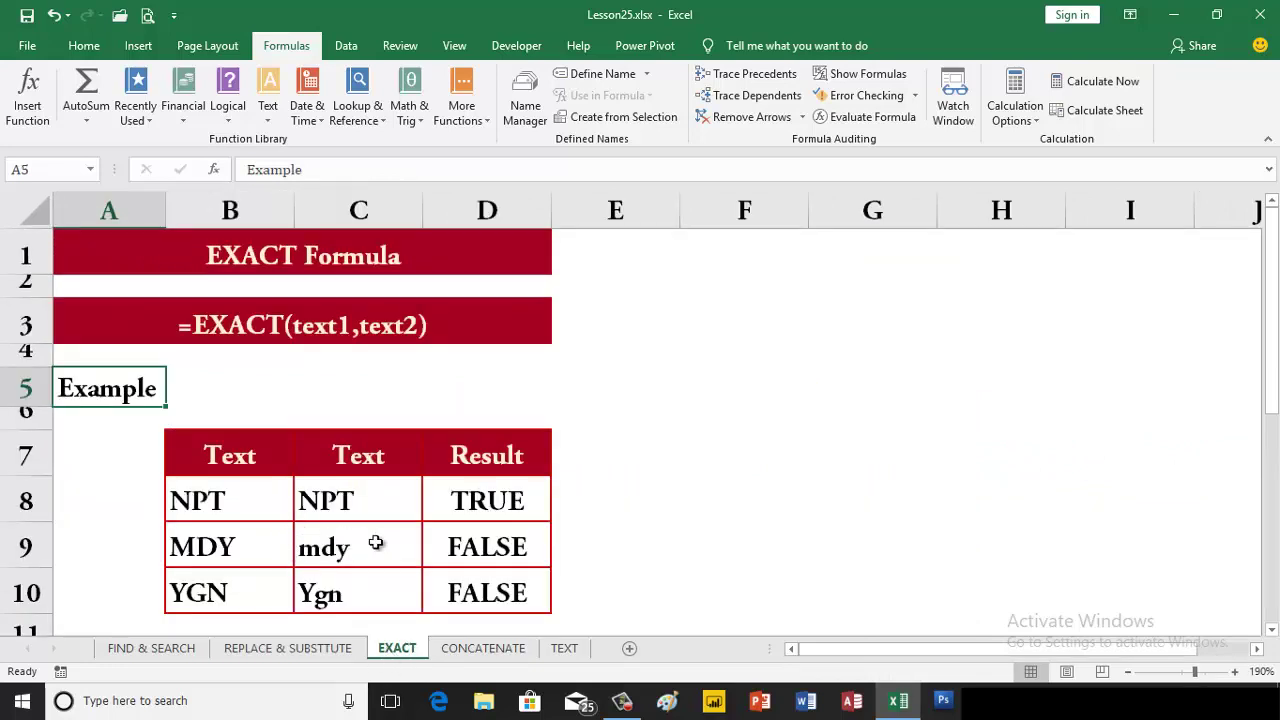
click(470, 650)
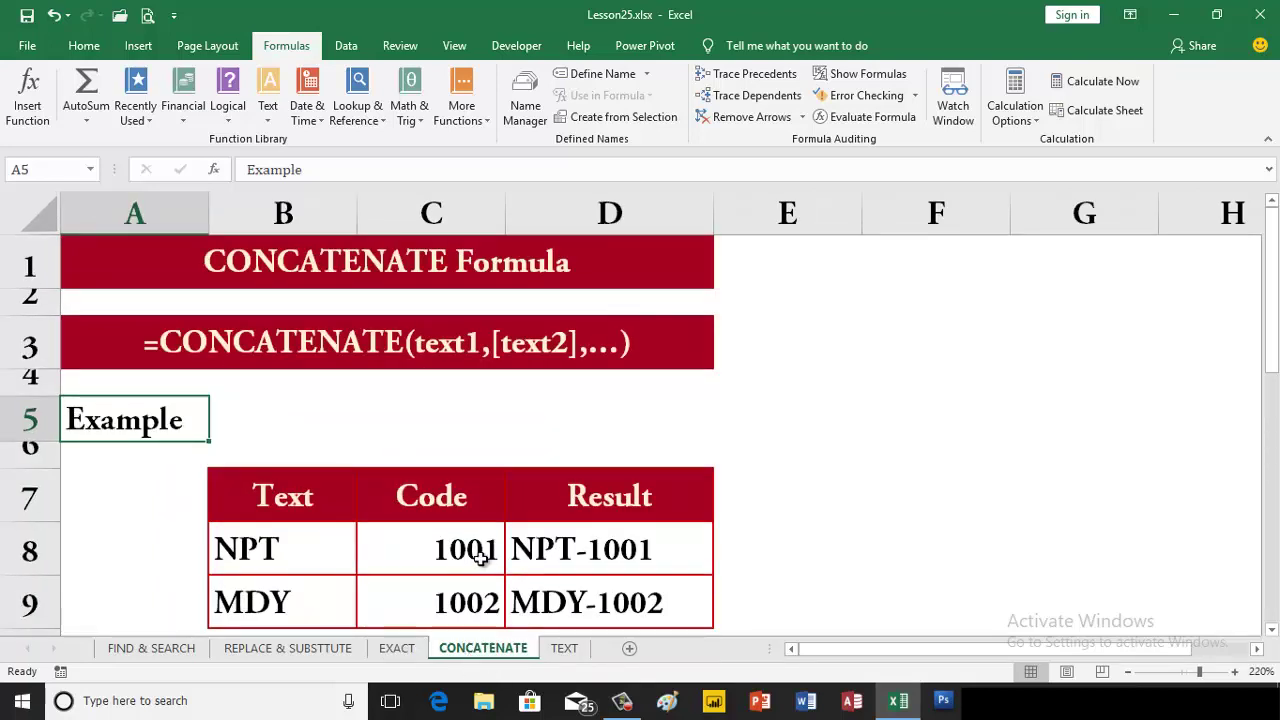
scroll(430, 560, down, 1)
scroll(430, 560, up, 1)
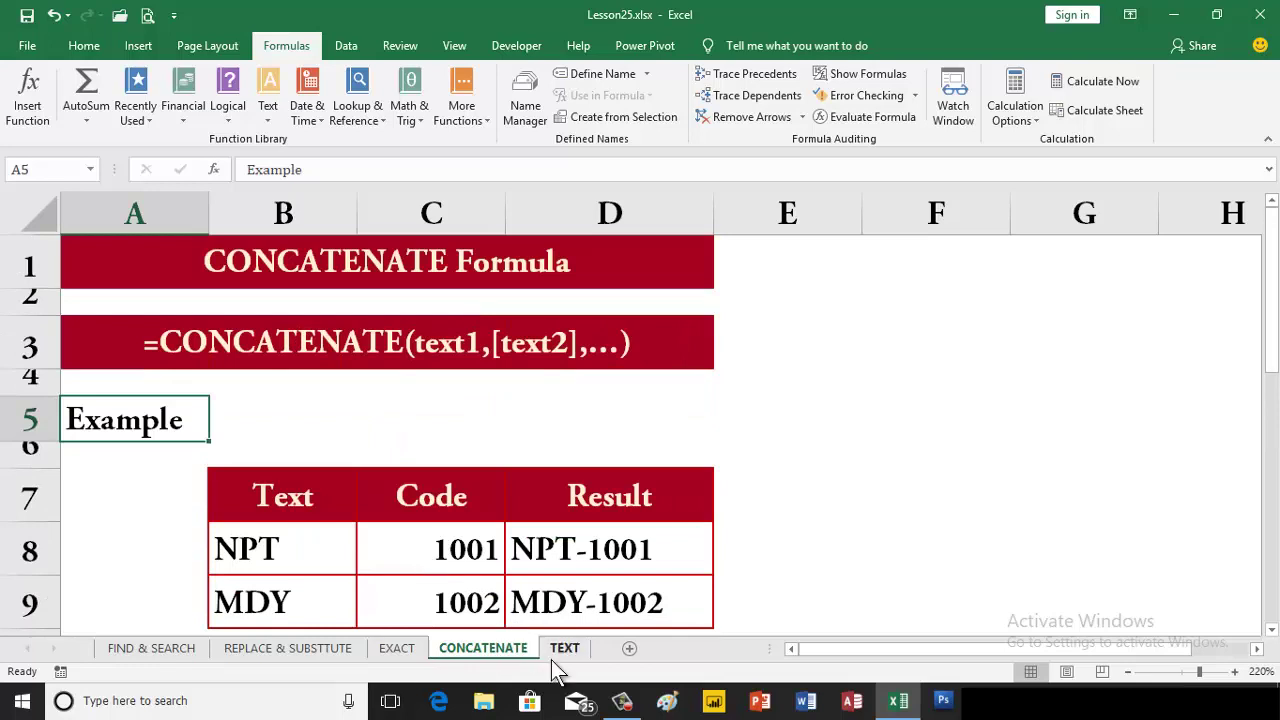
click(560, 652)
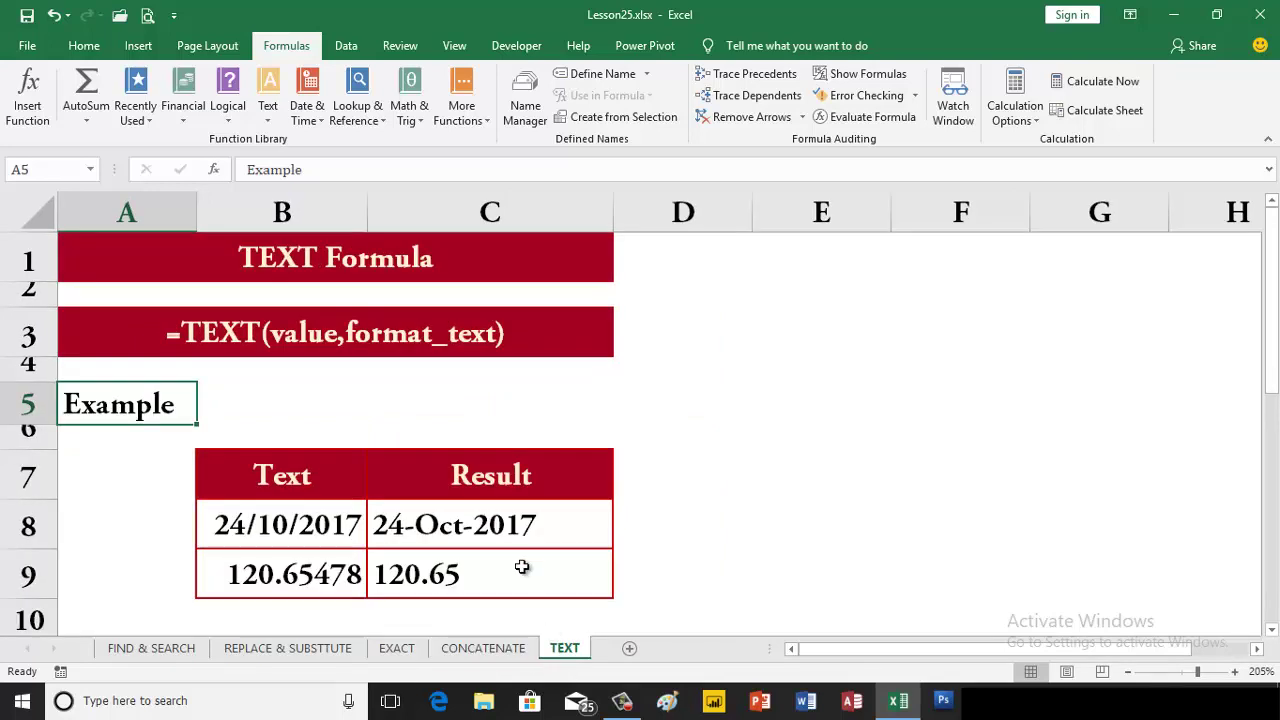
scroll(400, 557, down, 1)
click(259, 505)
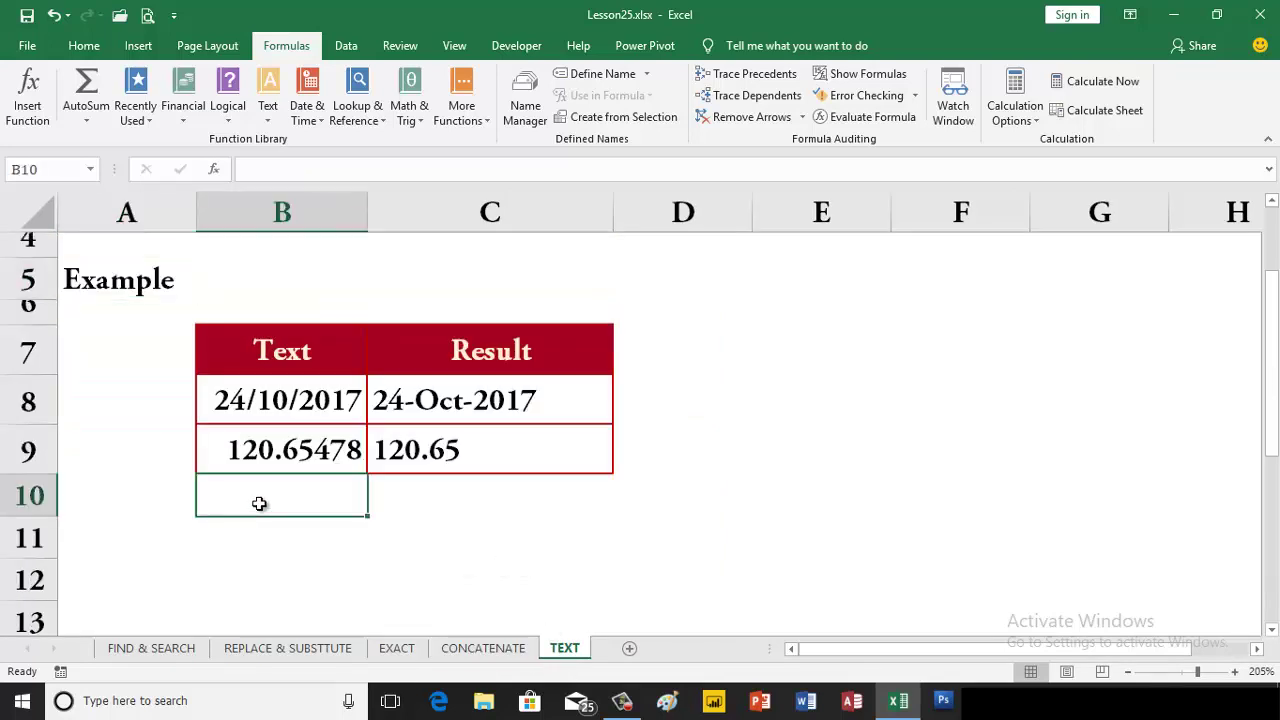
double_click(259, 504)
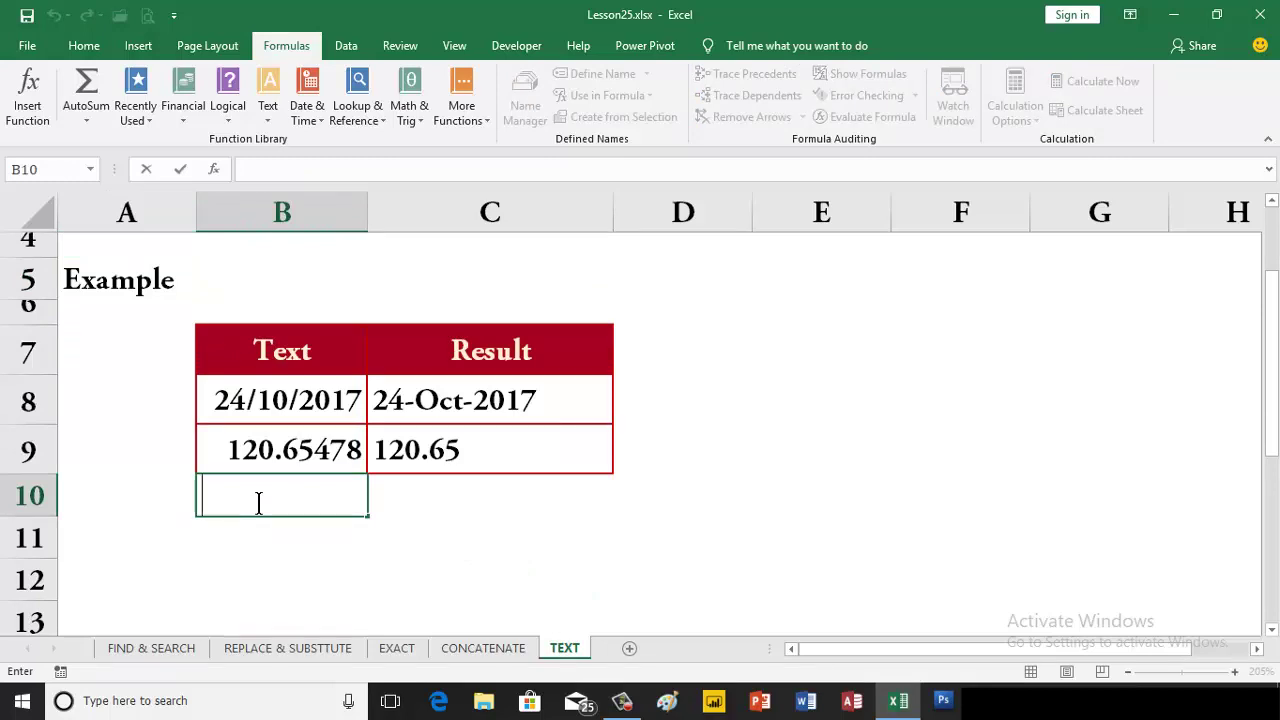
text(26/01/2019 )
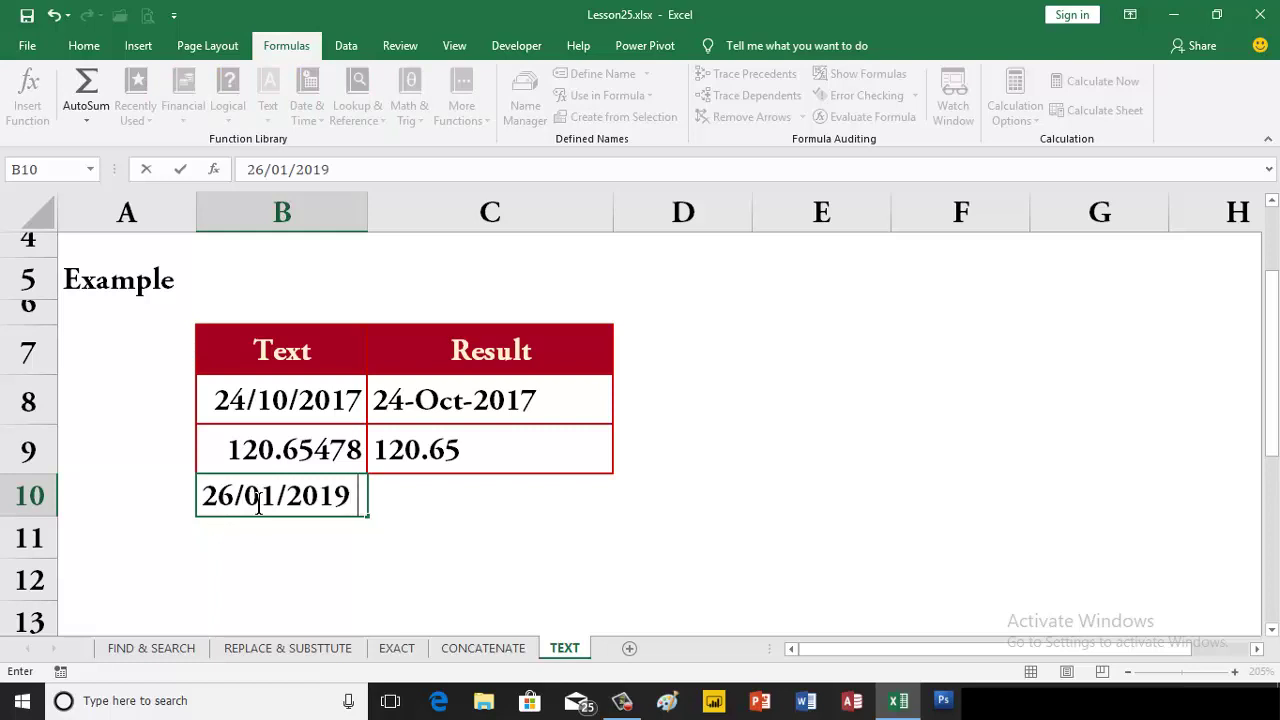
text(03:12)
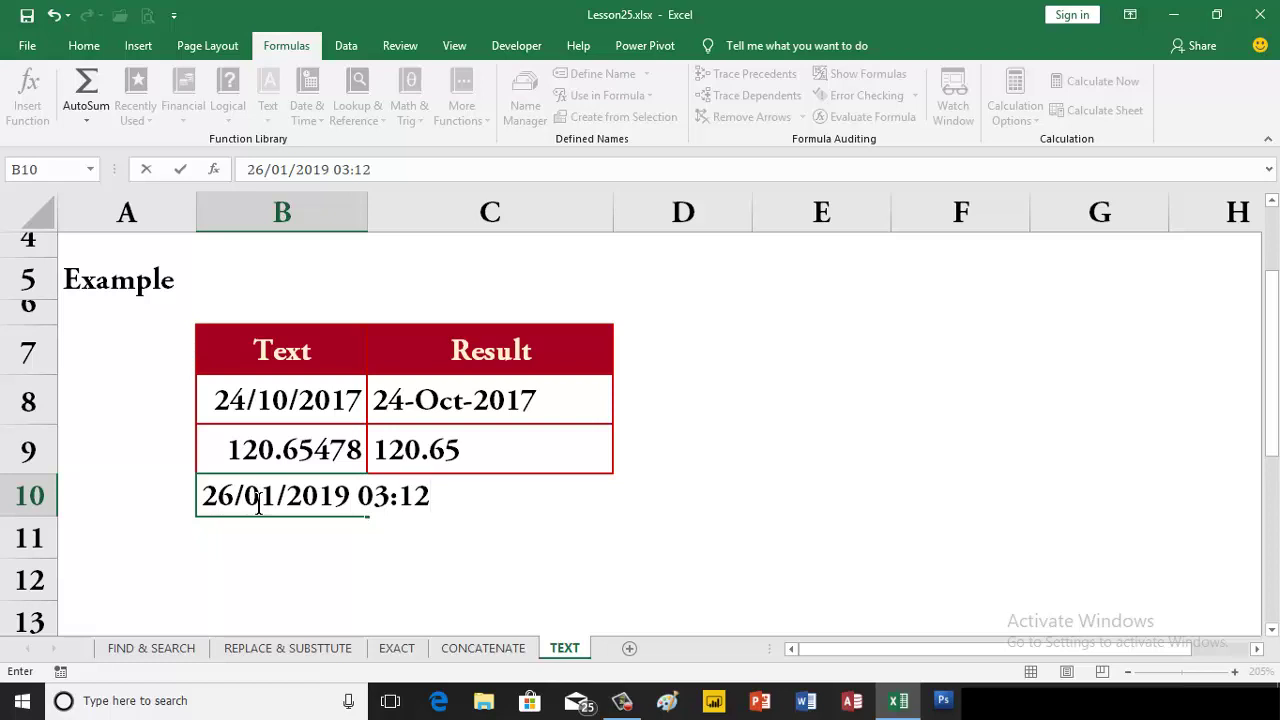
key(Escape)
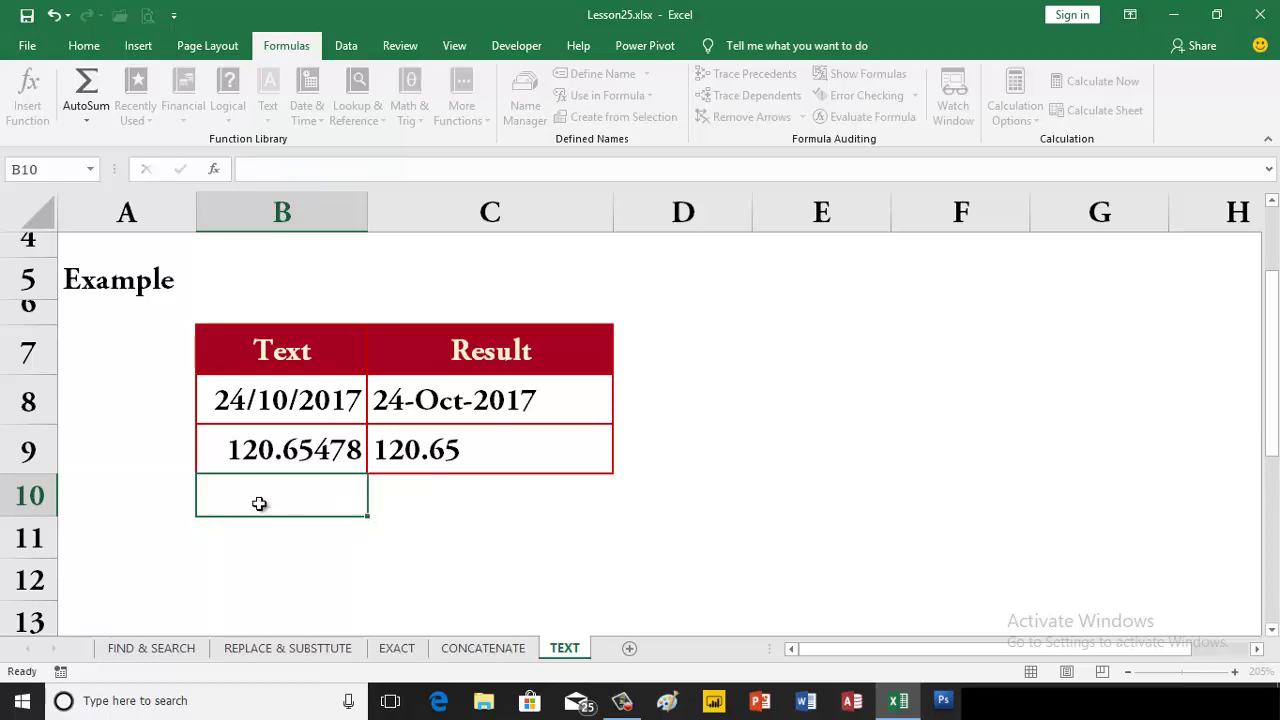
click(818, 383)
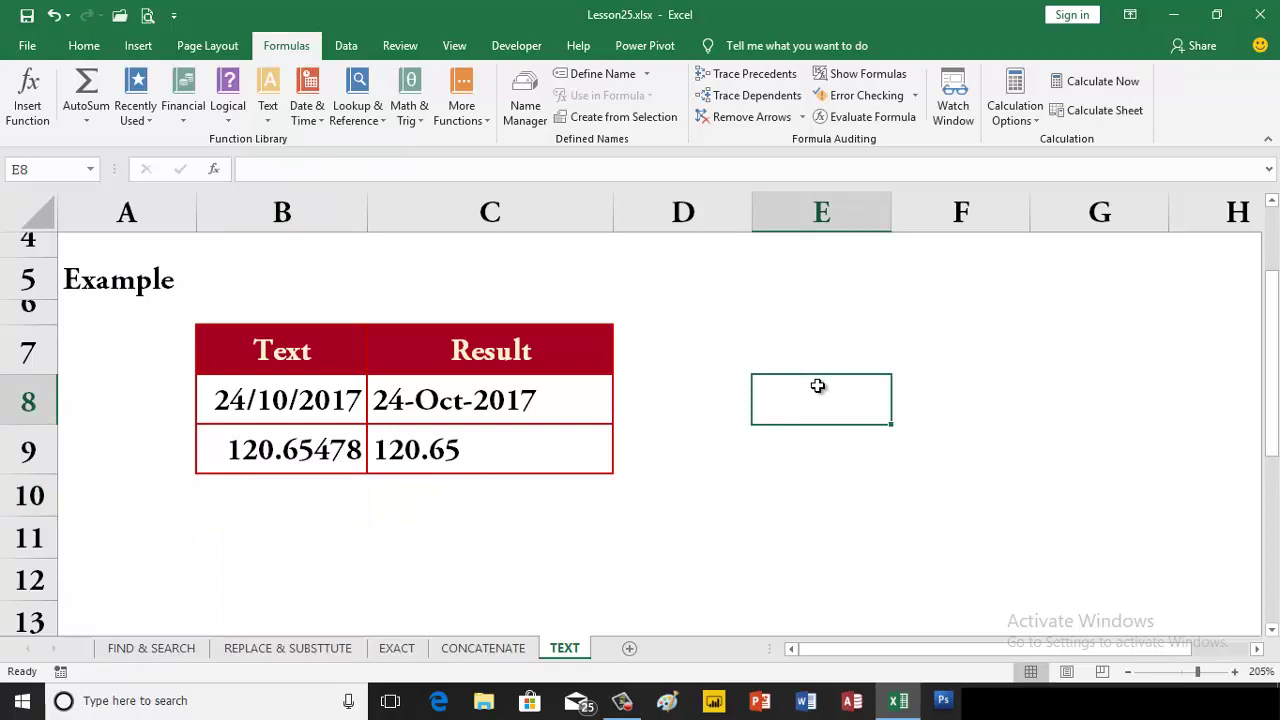
Enter 26/01/2019 03:12 in E8 and review C8's existing TEXT formula
text(26/01/2019)
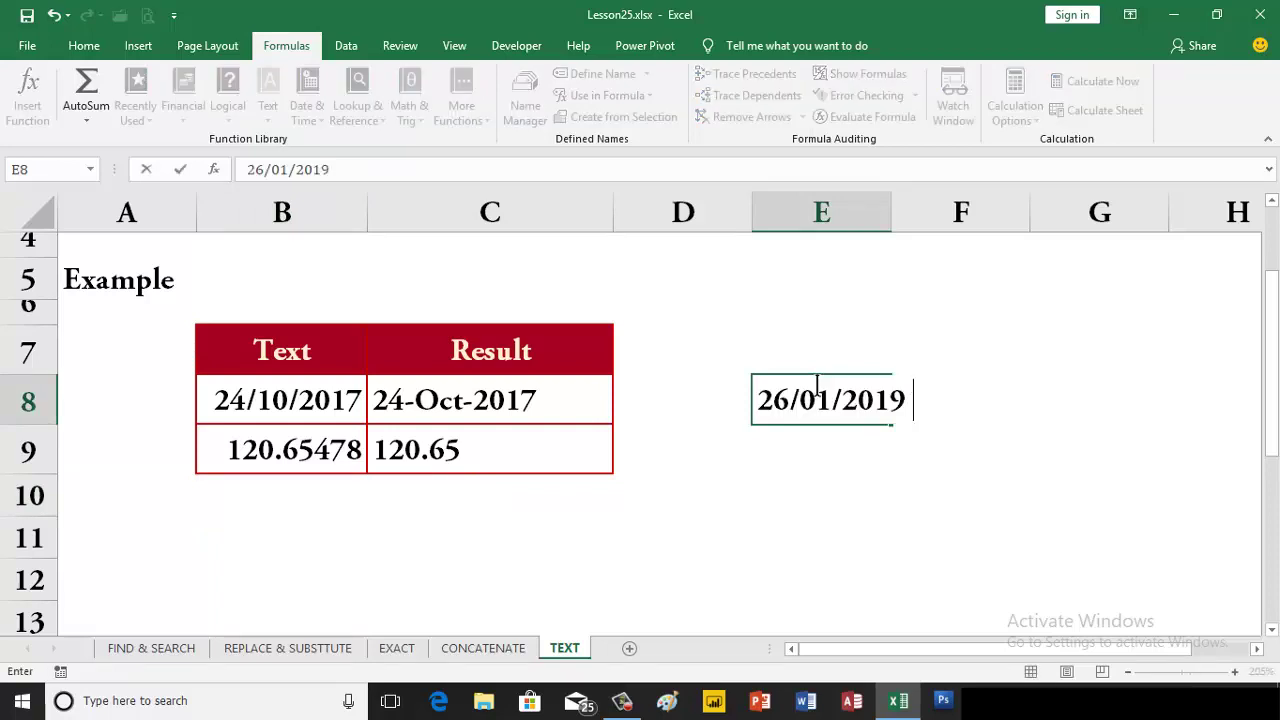
text( 03:12)
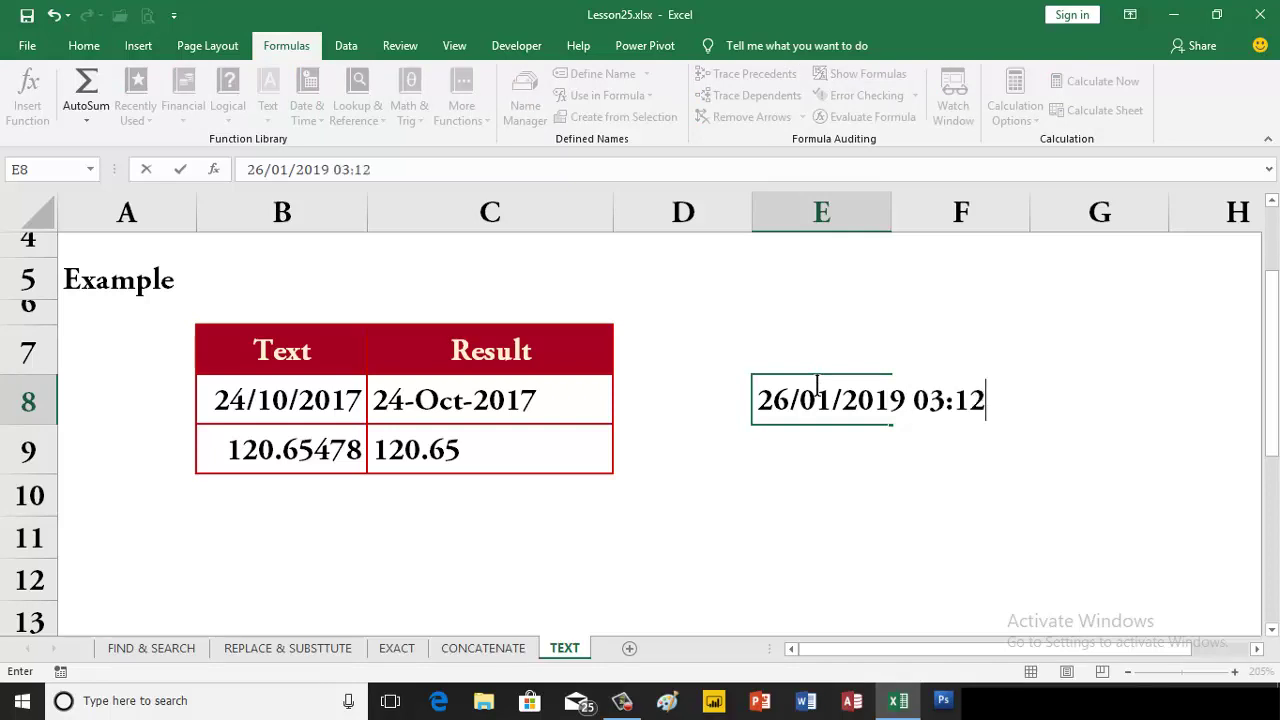
key(Return)
click(817, 387)
key(Right)
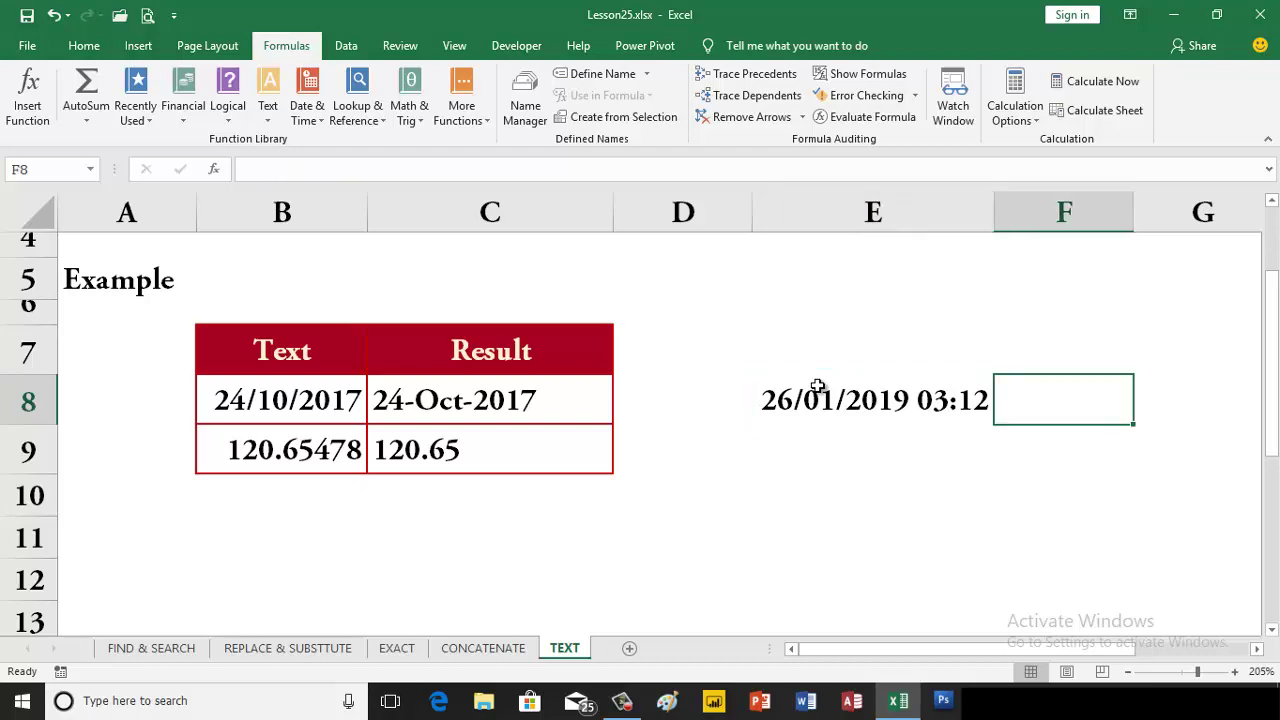
mouse_move(829, 668)
mouse_down()
mouse_move(855, 668)
mouse_move(833, 668)
mouse_up()
click(410, 410)
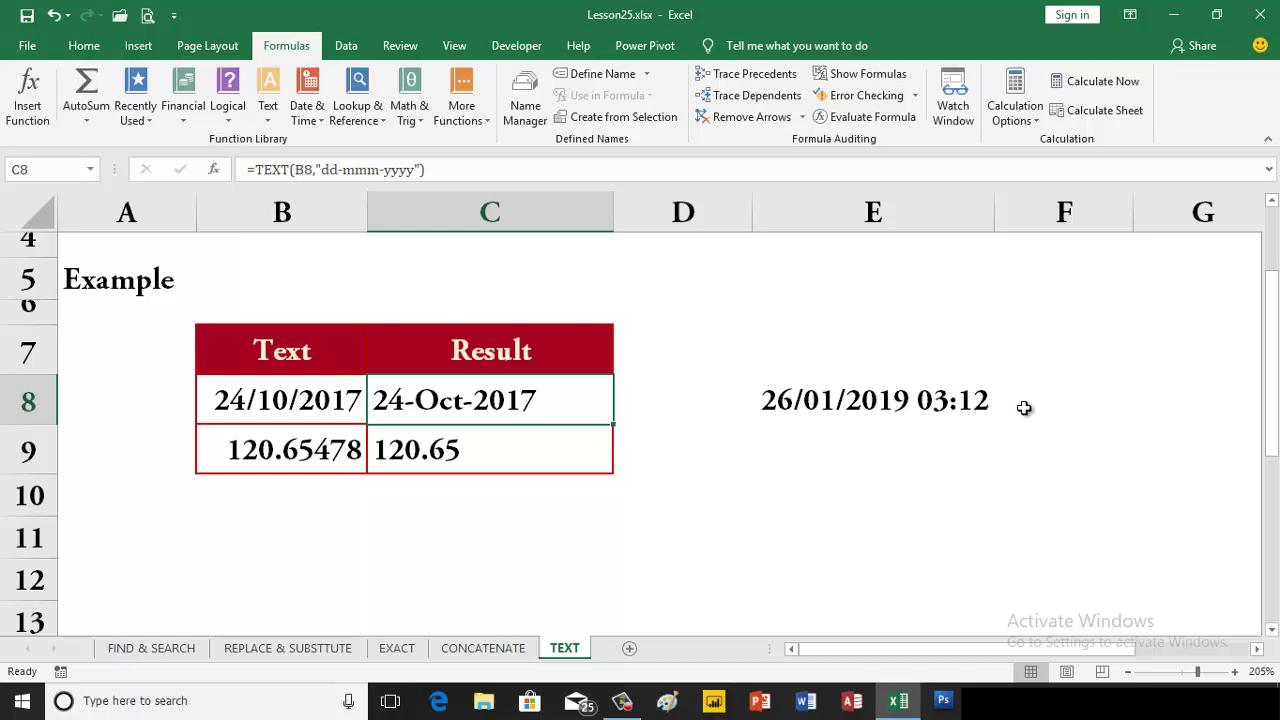
click(1025, 408)
Enter =TEXT(E8,"dd-mmm-yyyy hh:mm:ss AM/PM") in F8 to show 26-Jan-2019 03:12:00 AM
drag(950, 650, 1015, 648)
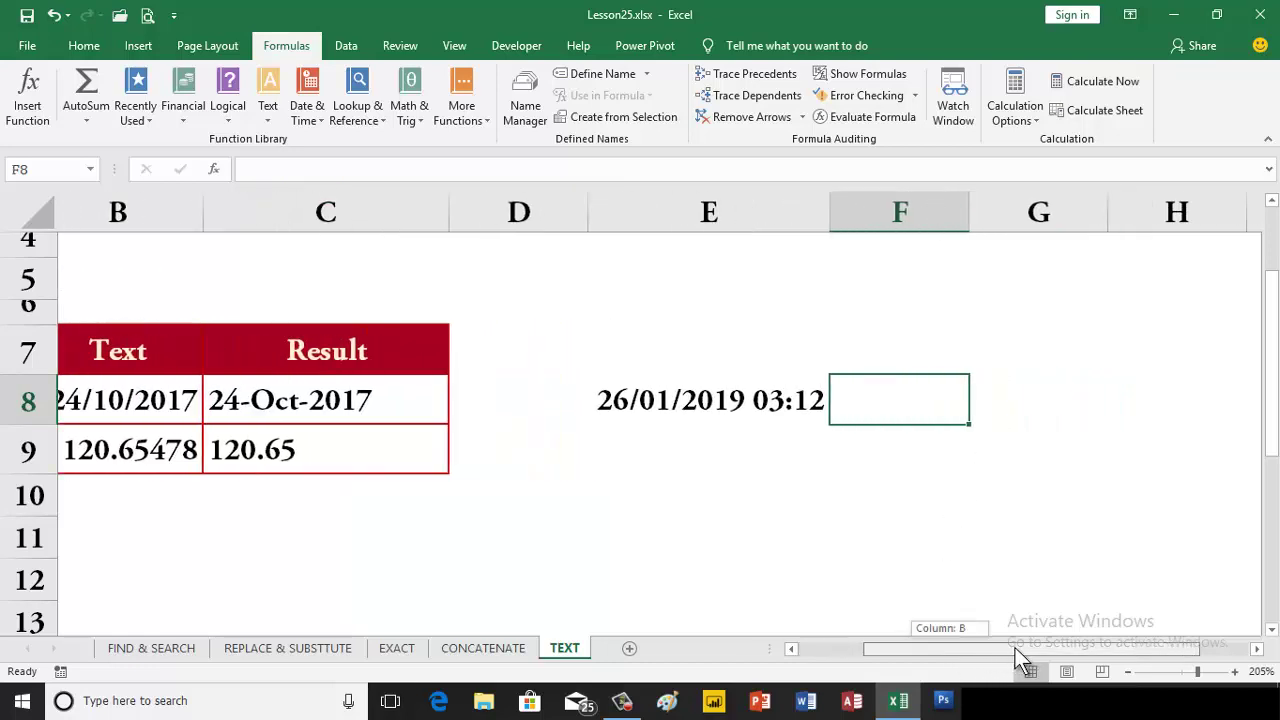
text(=te)
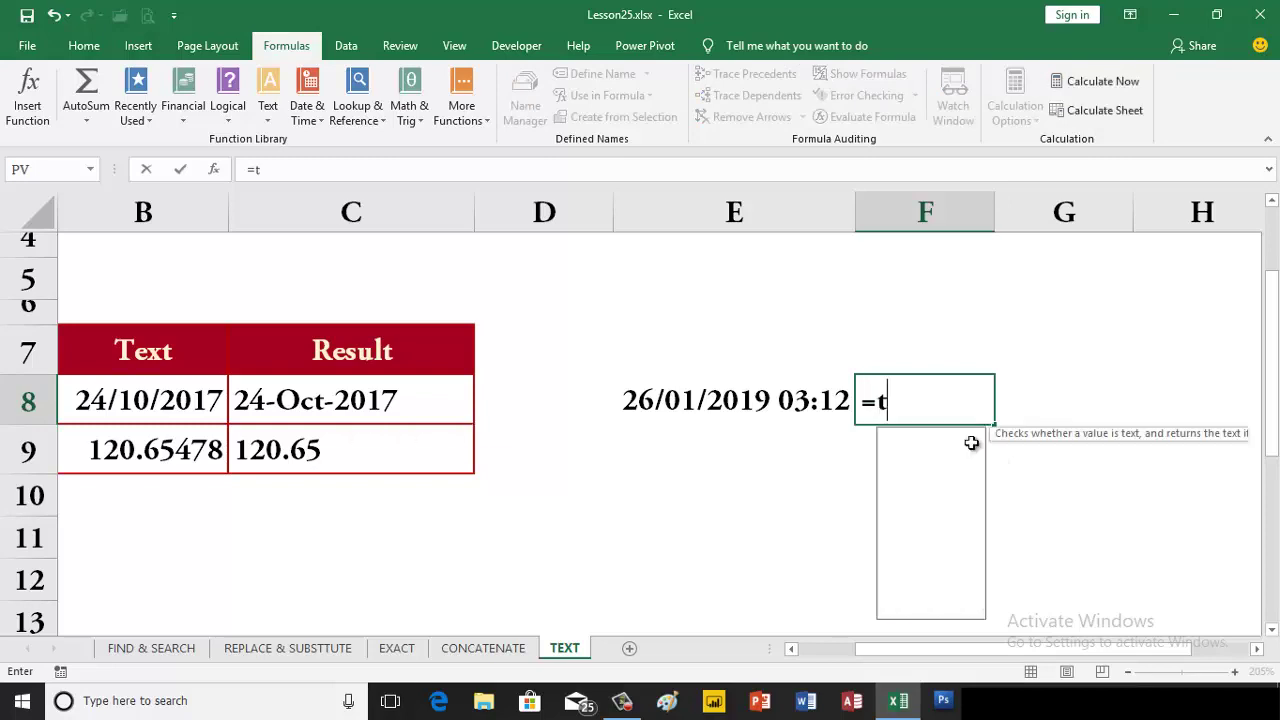
key(Tab)
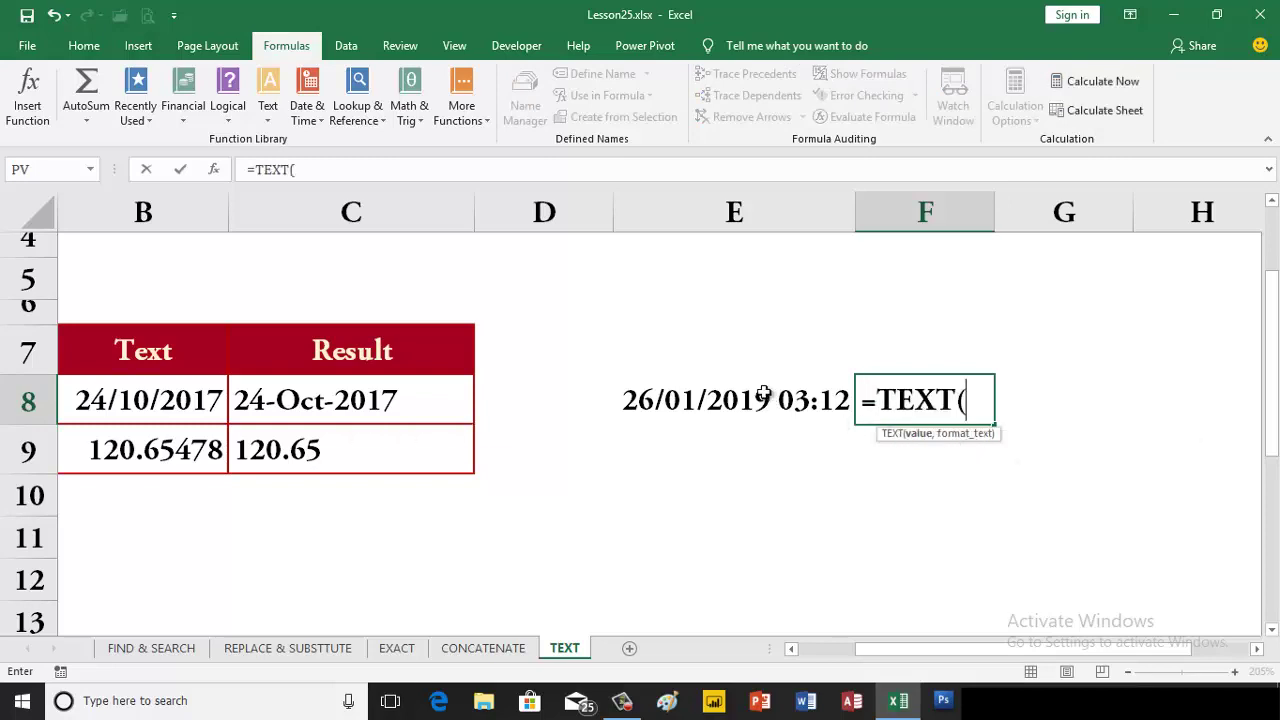
click(763, 393)
text(,)
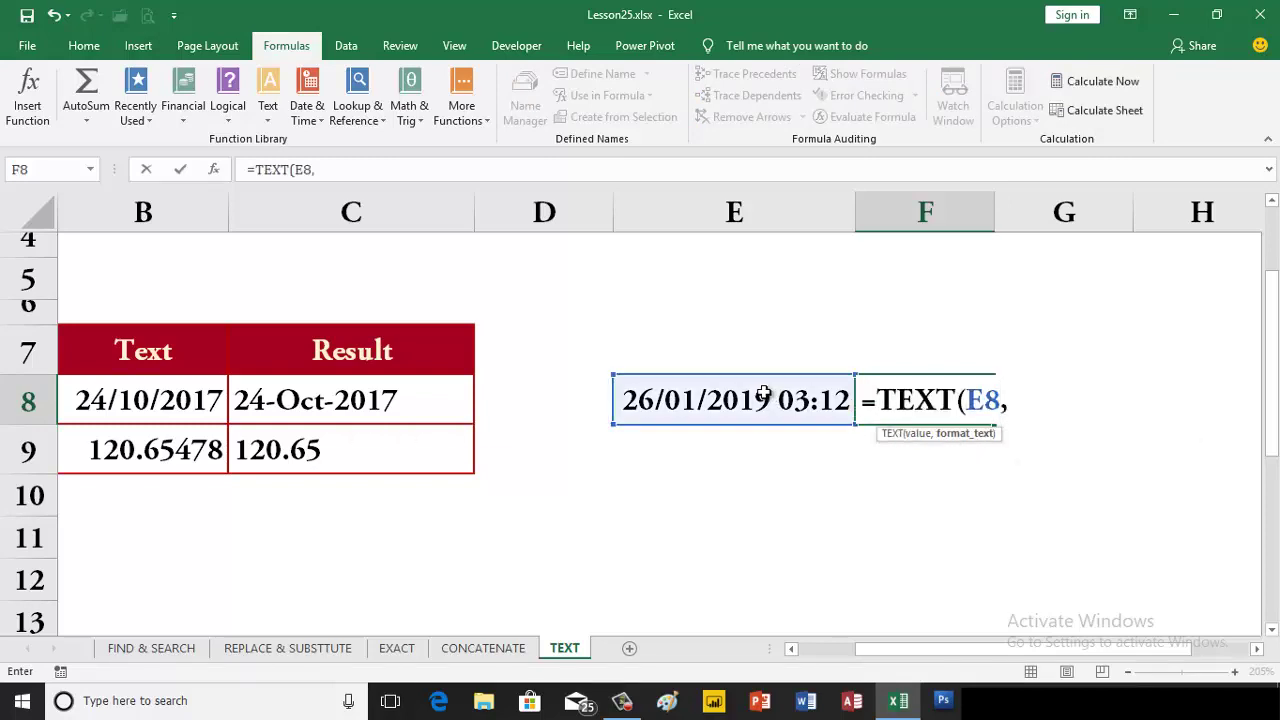
text("dd)
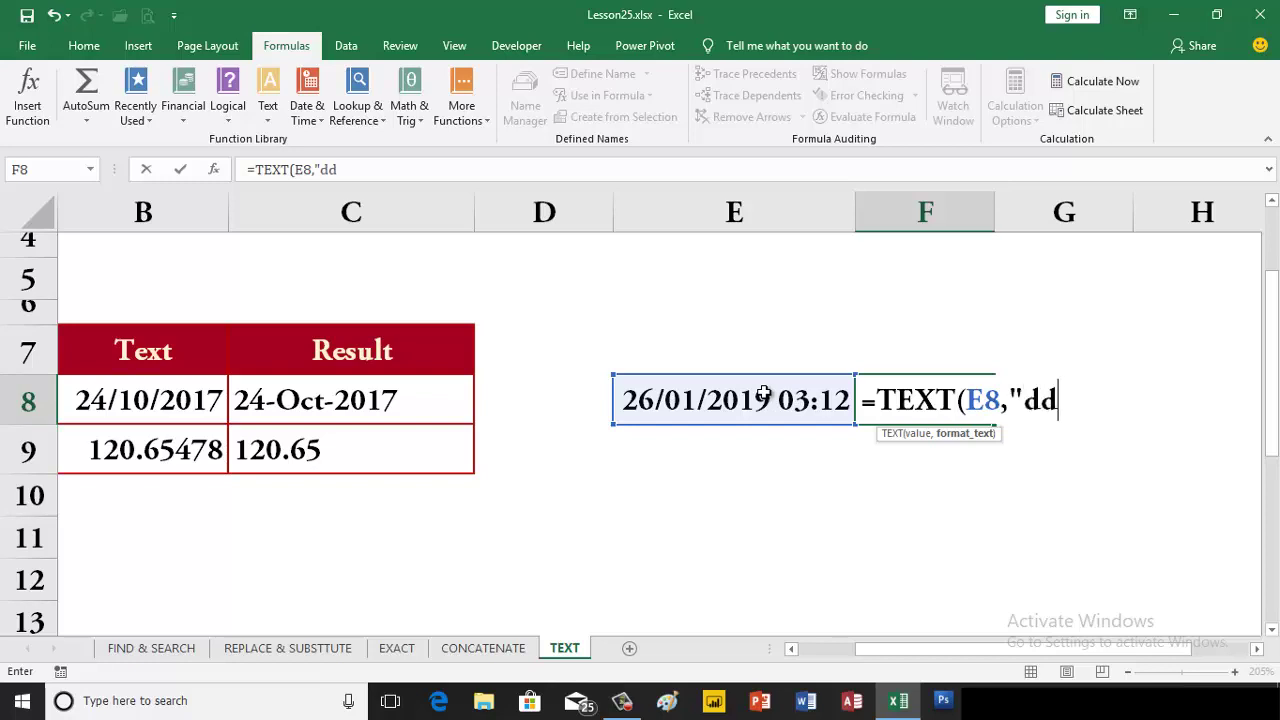
text(-m)
text(mm-y)
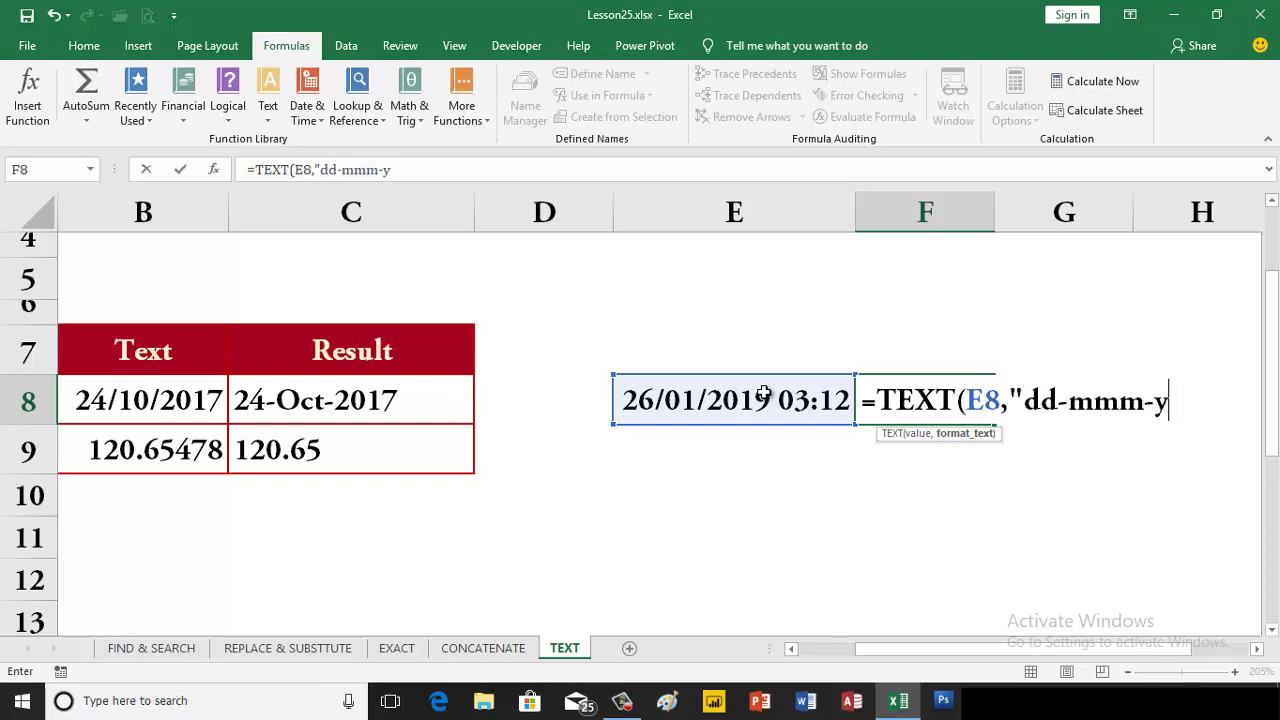
text(yyy)
text( hh)
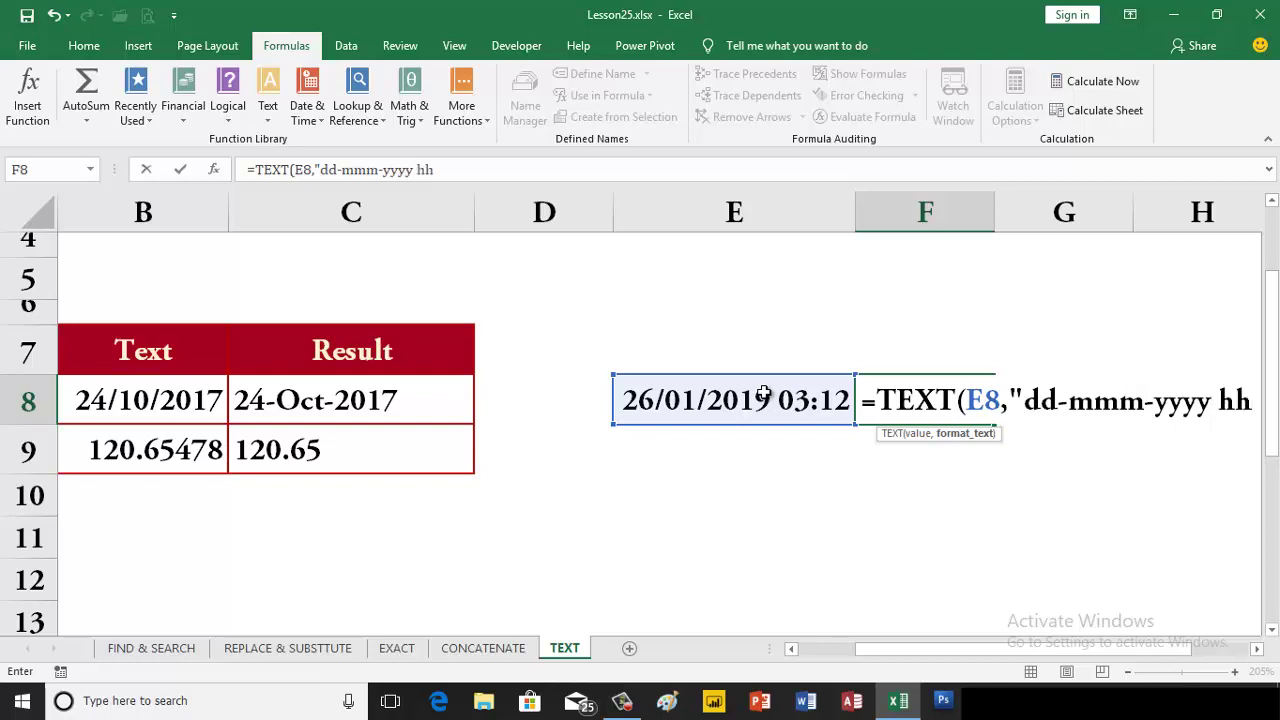
text(:mm:)
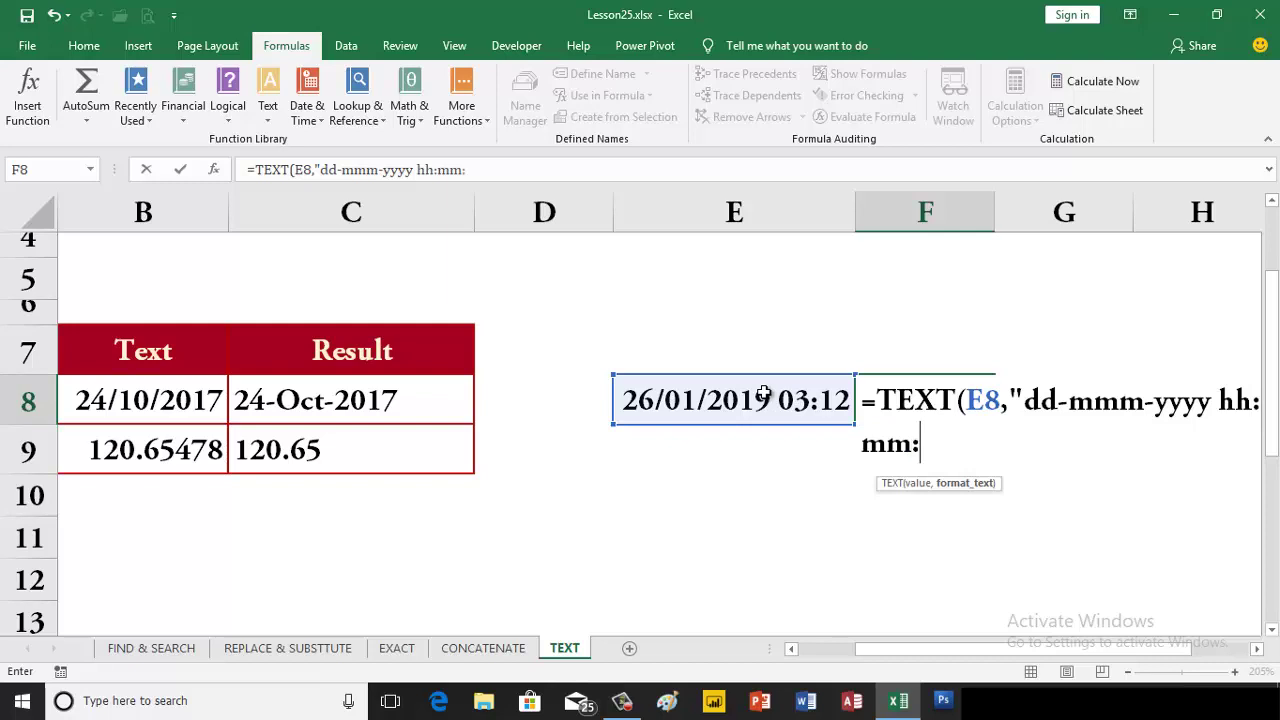
text(ssA)
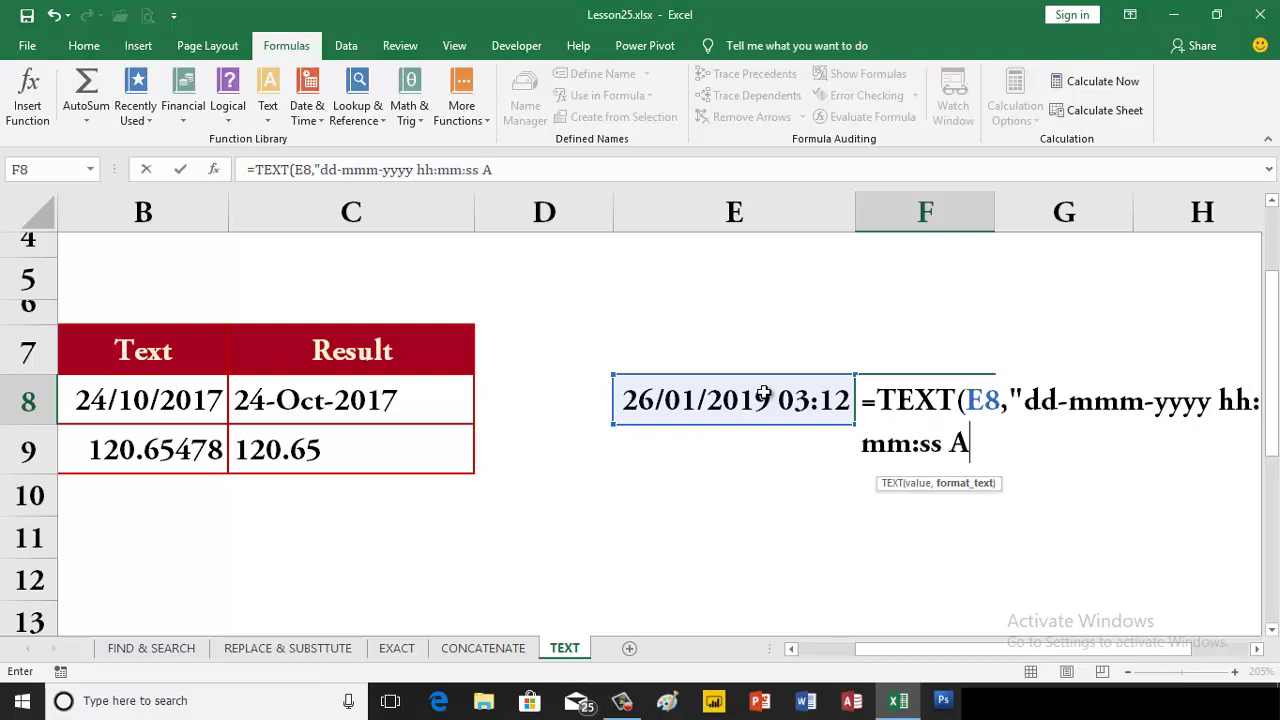
text(m)
key(BackSpace)
text(M/)
text(PM"))
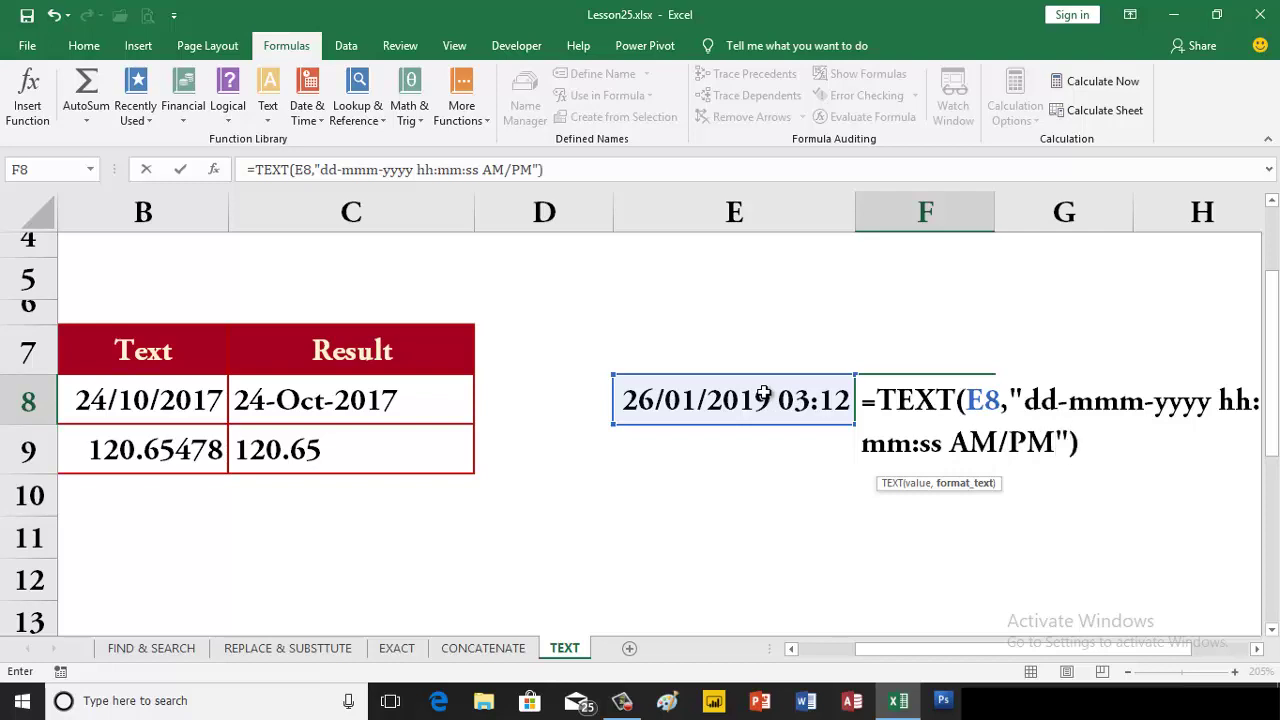
key(Return)
key(Up)
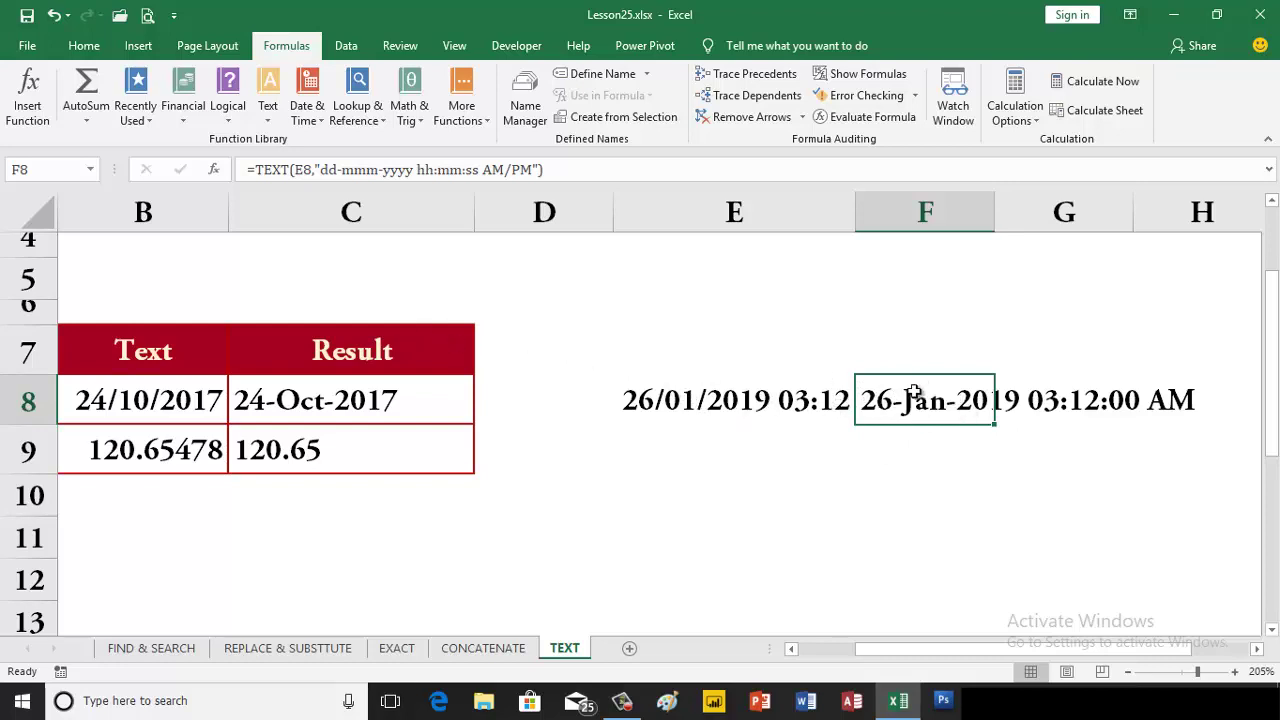
AutoFit column F's width via Home > Format, then select A5
click(84, 46)
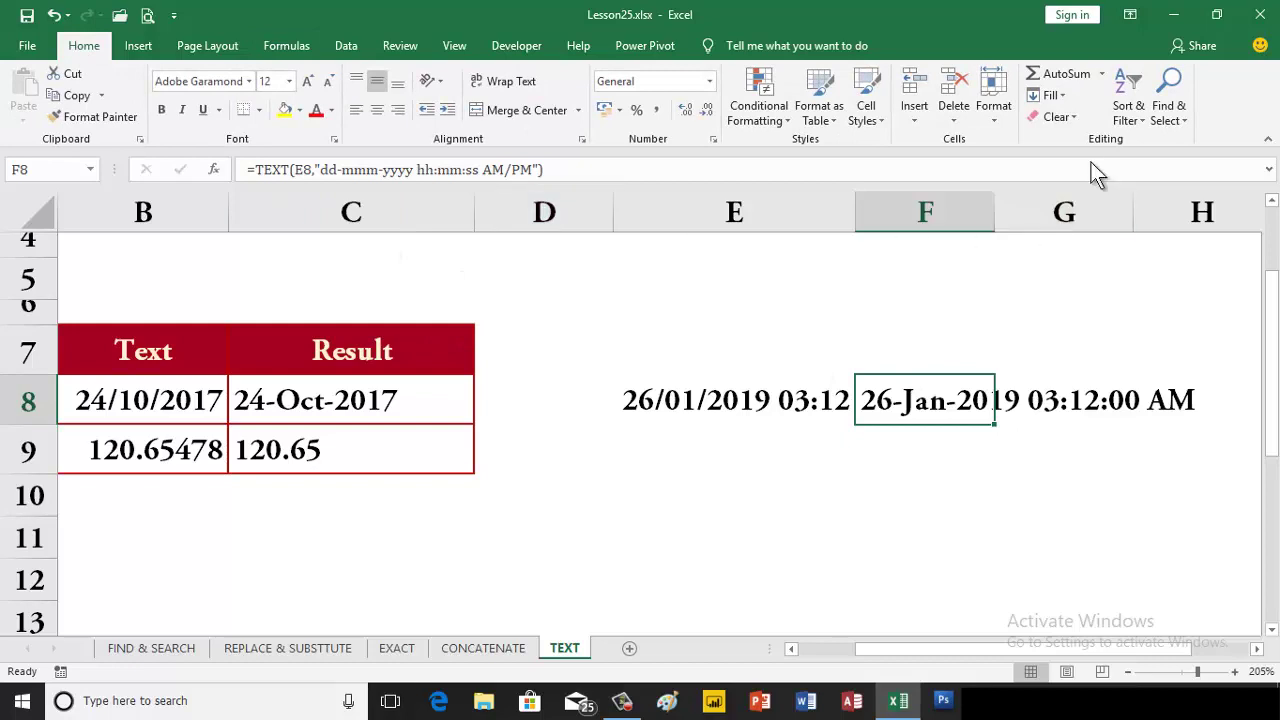
click(995, 112)
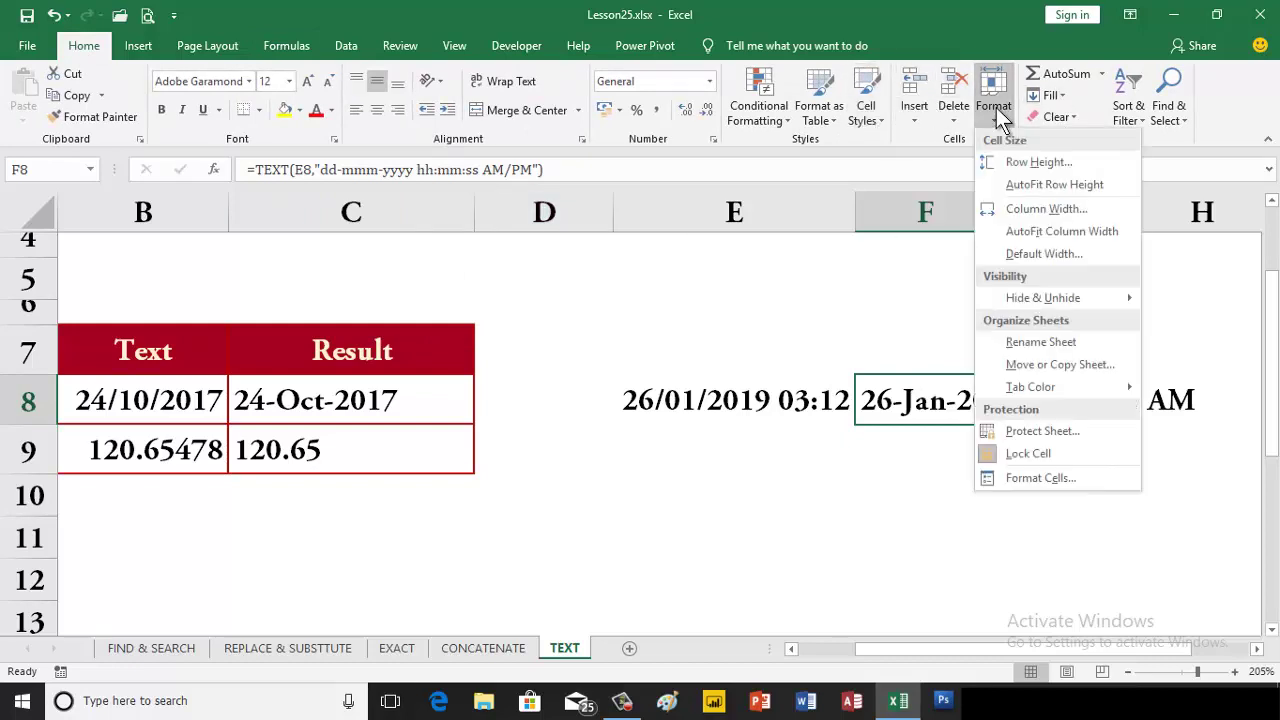
click(1032, 236)
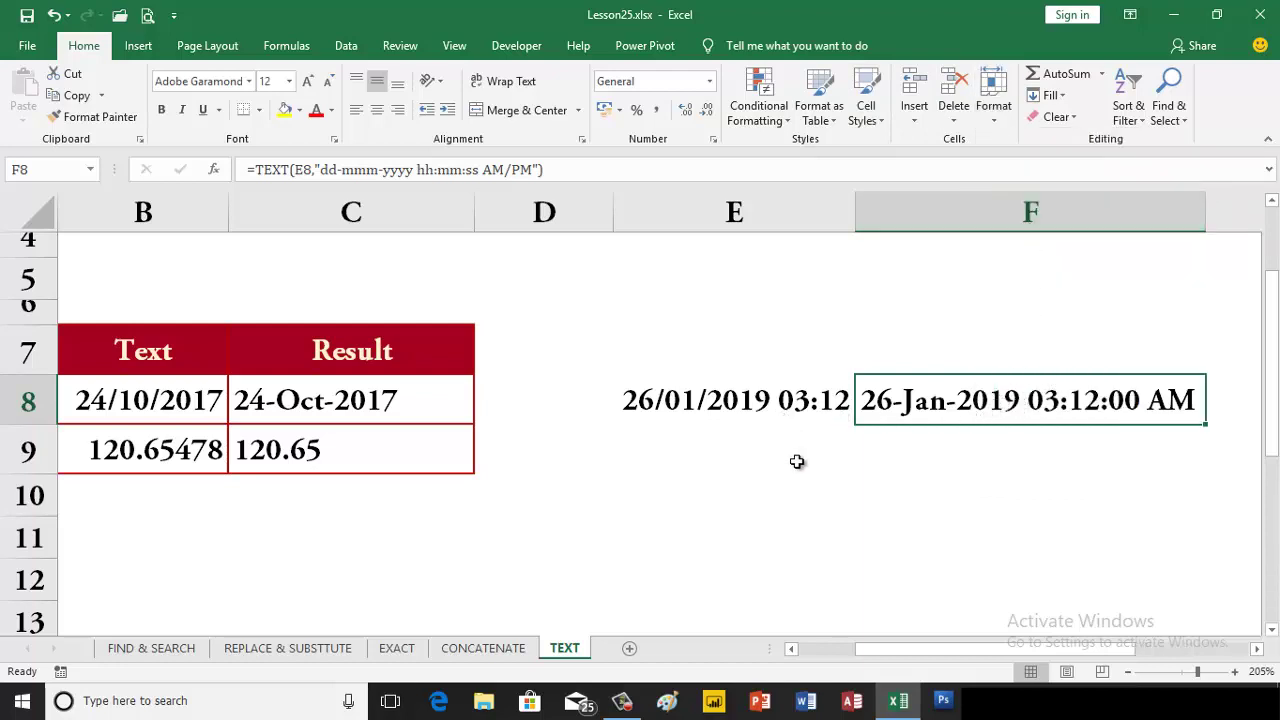
drag(919, 648, 800, 655)
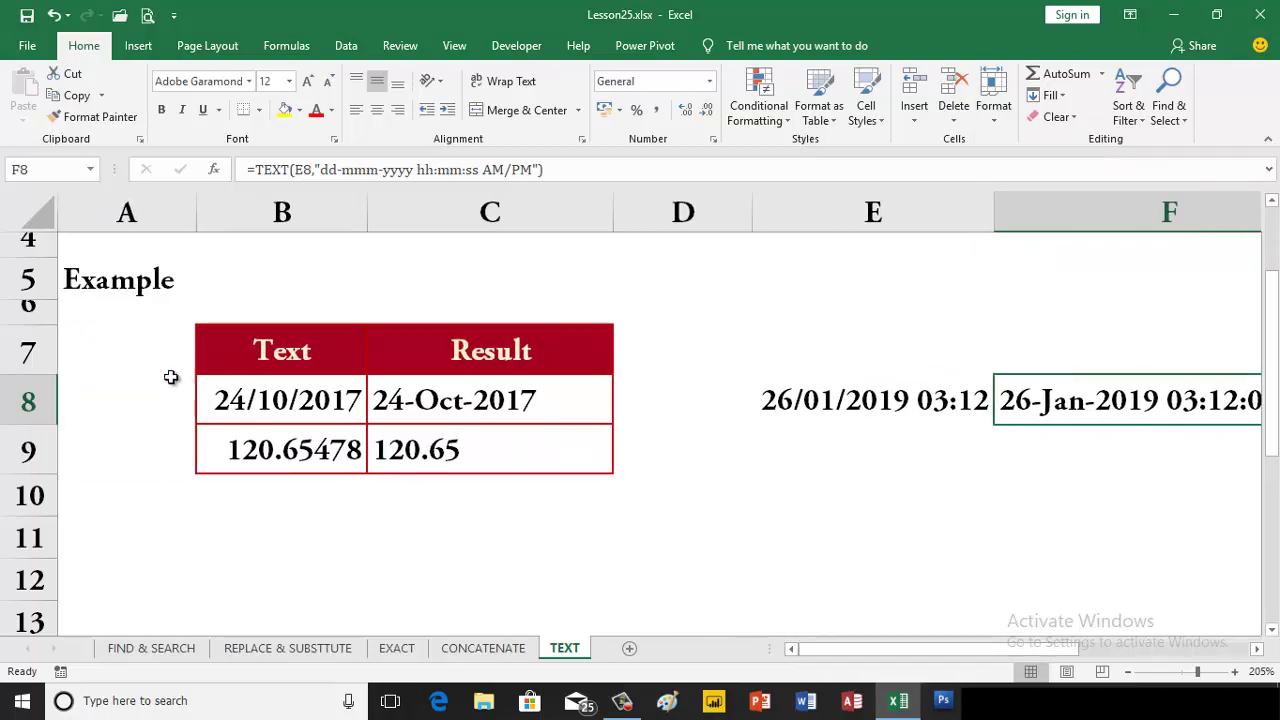
click(121, 292)
scroll(121, 292, up, 1)
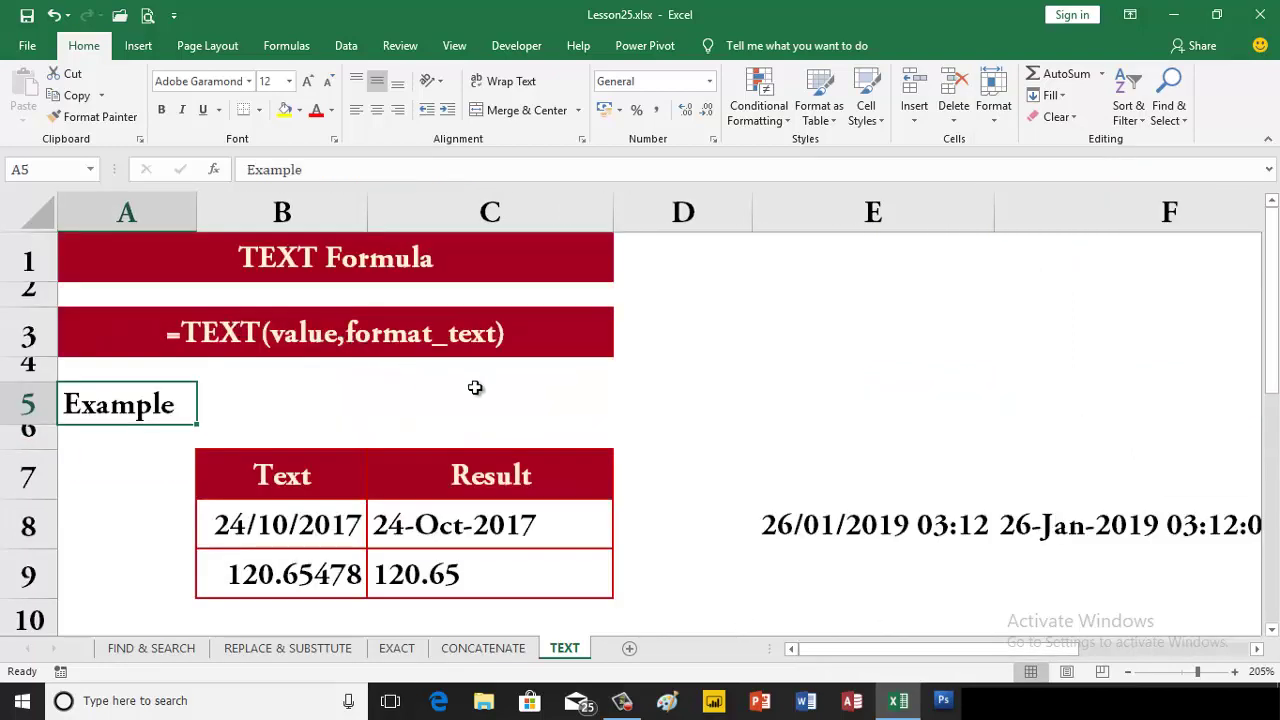